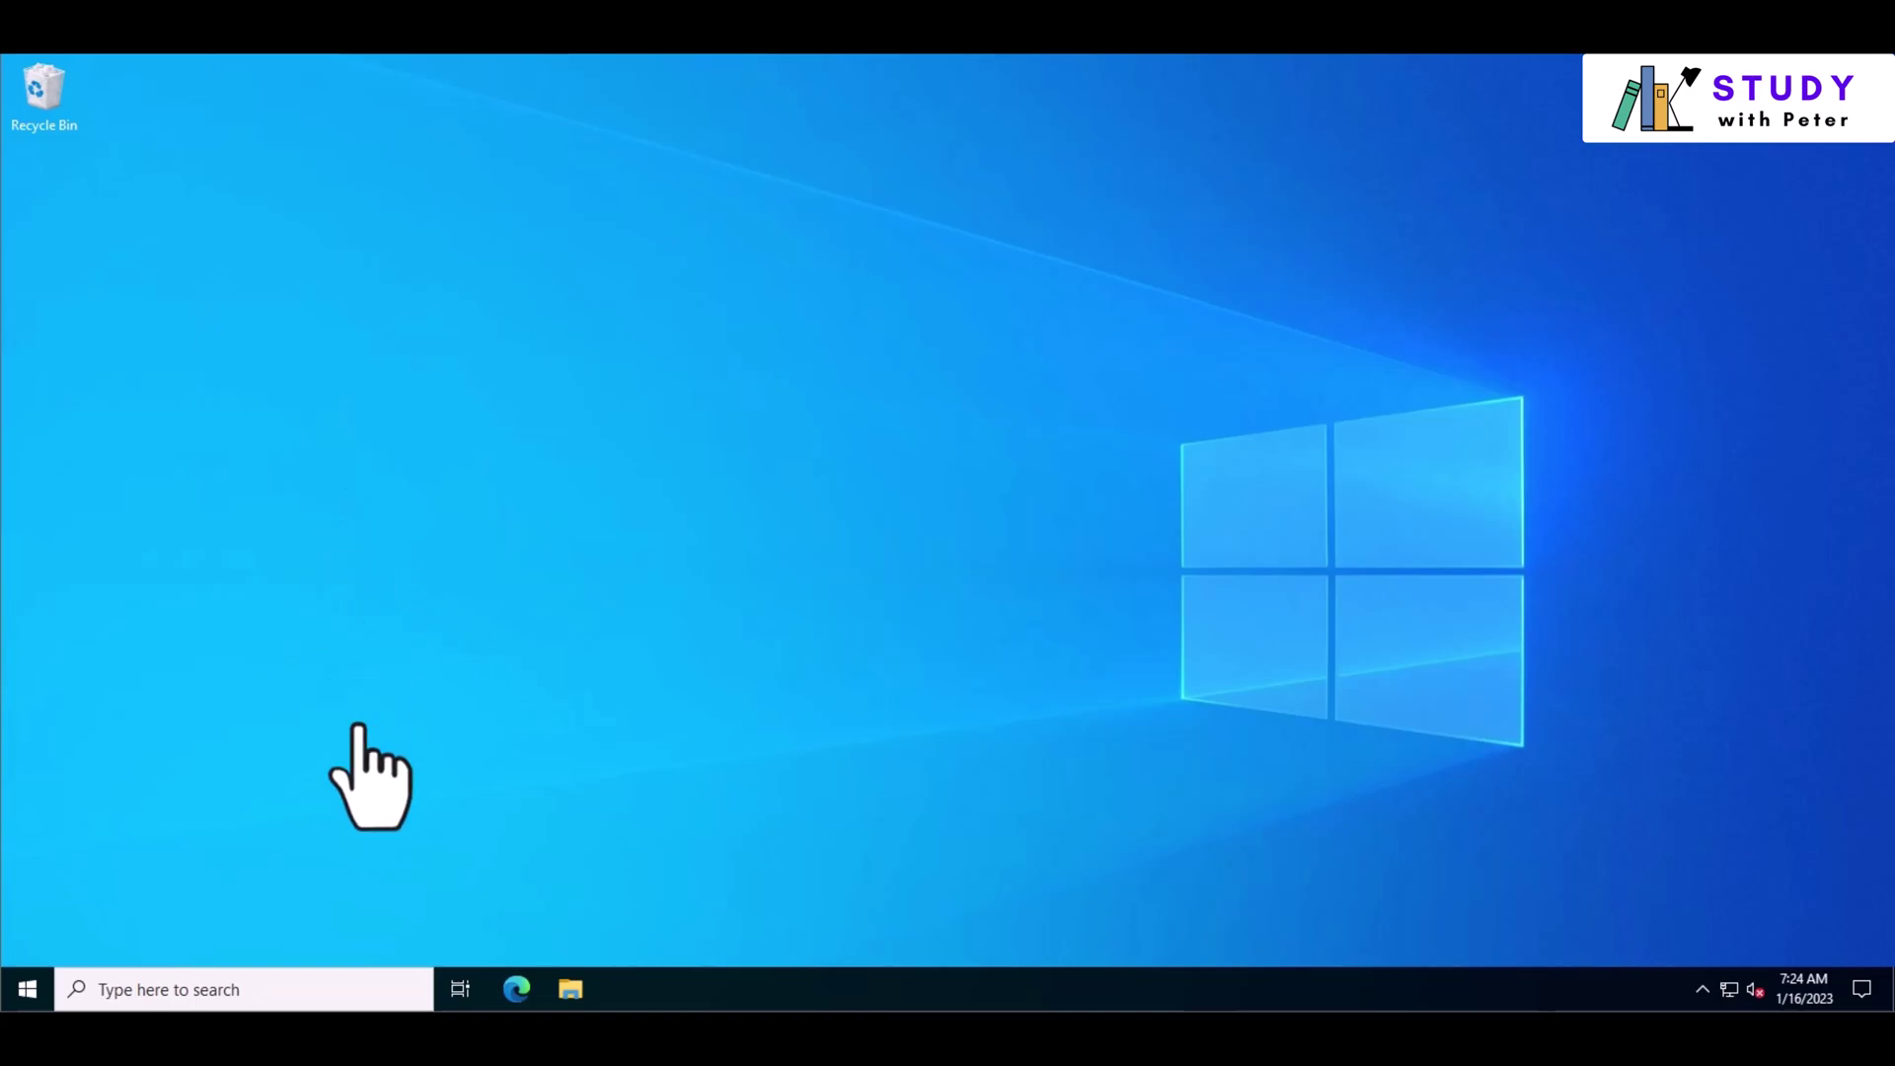
# Launch the Configuration Manager console from the Start menu's Recently added list.
pyautogui.click(29, 992)
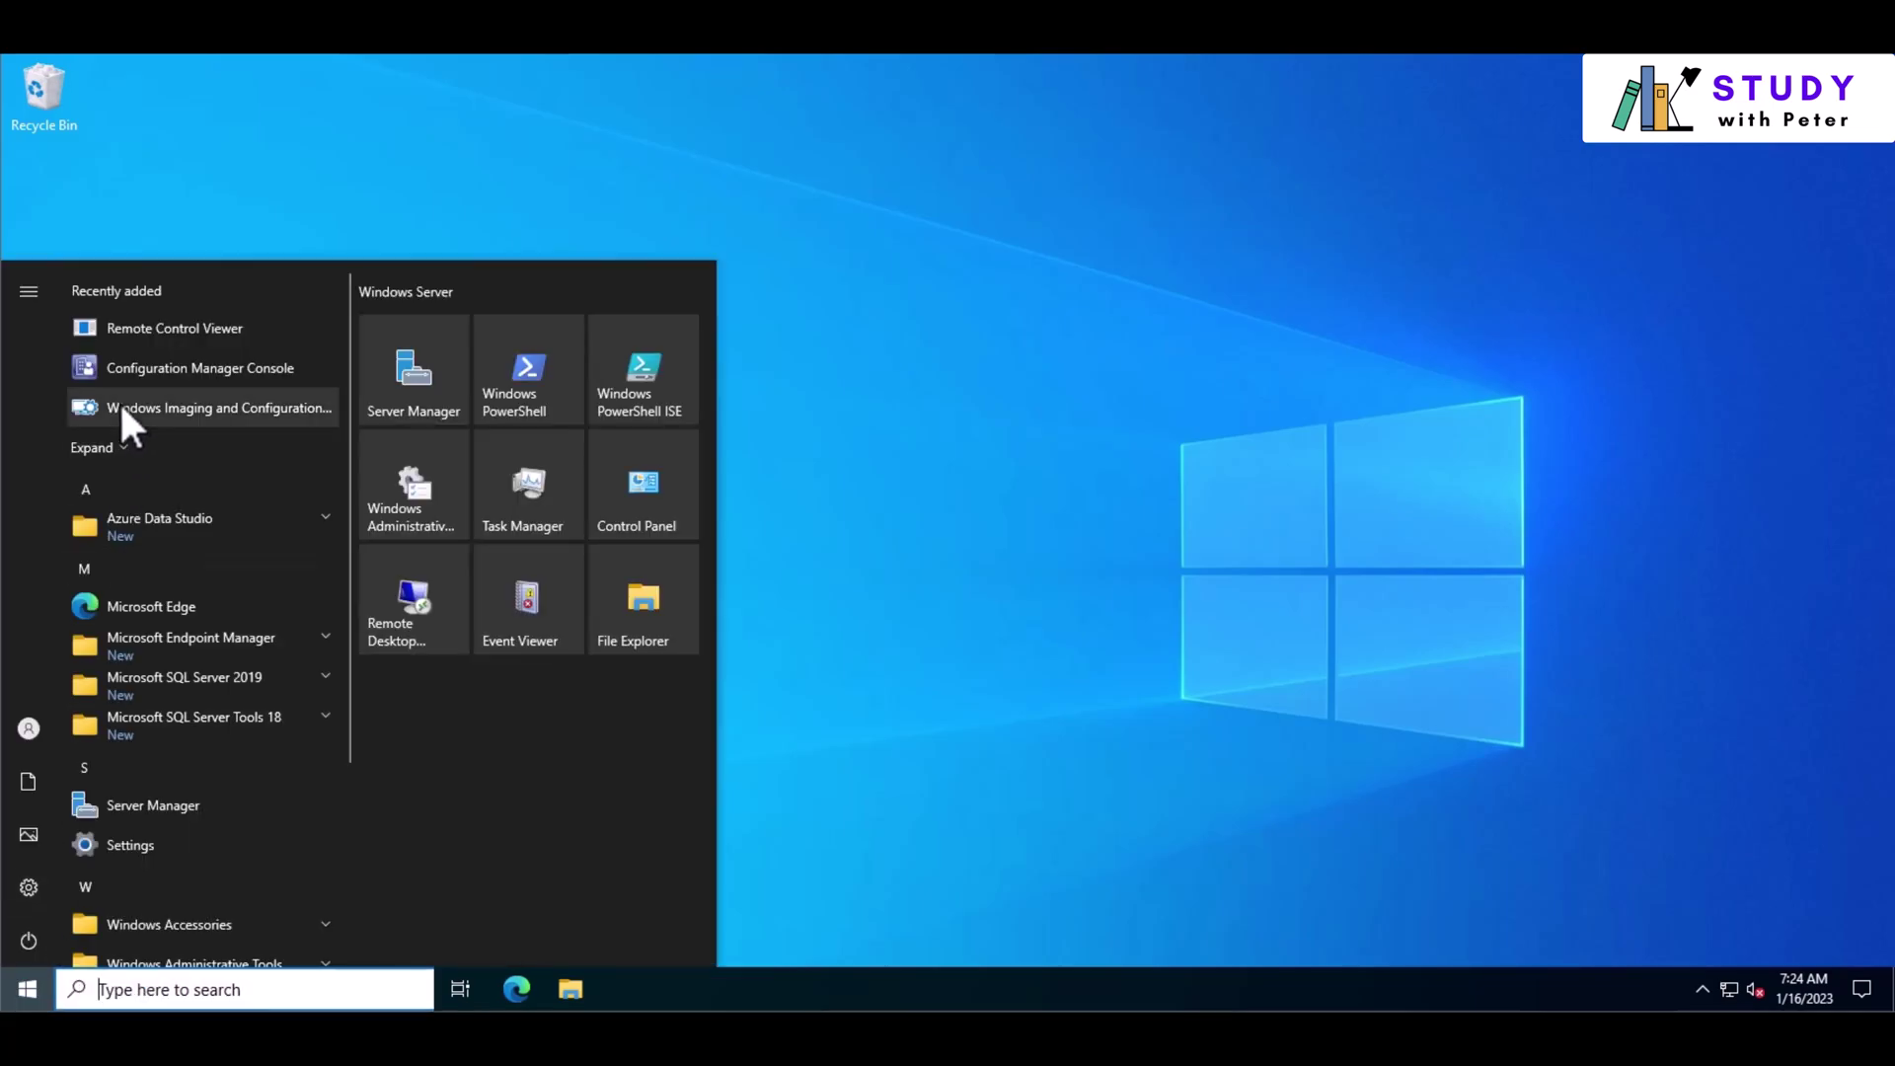
pyautogui.click(203, 370)
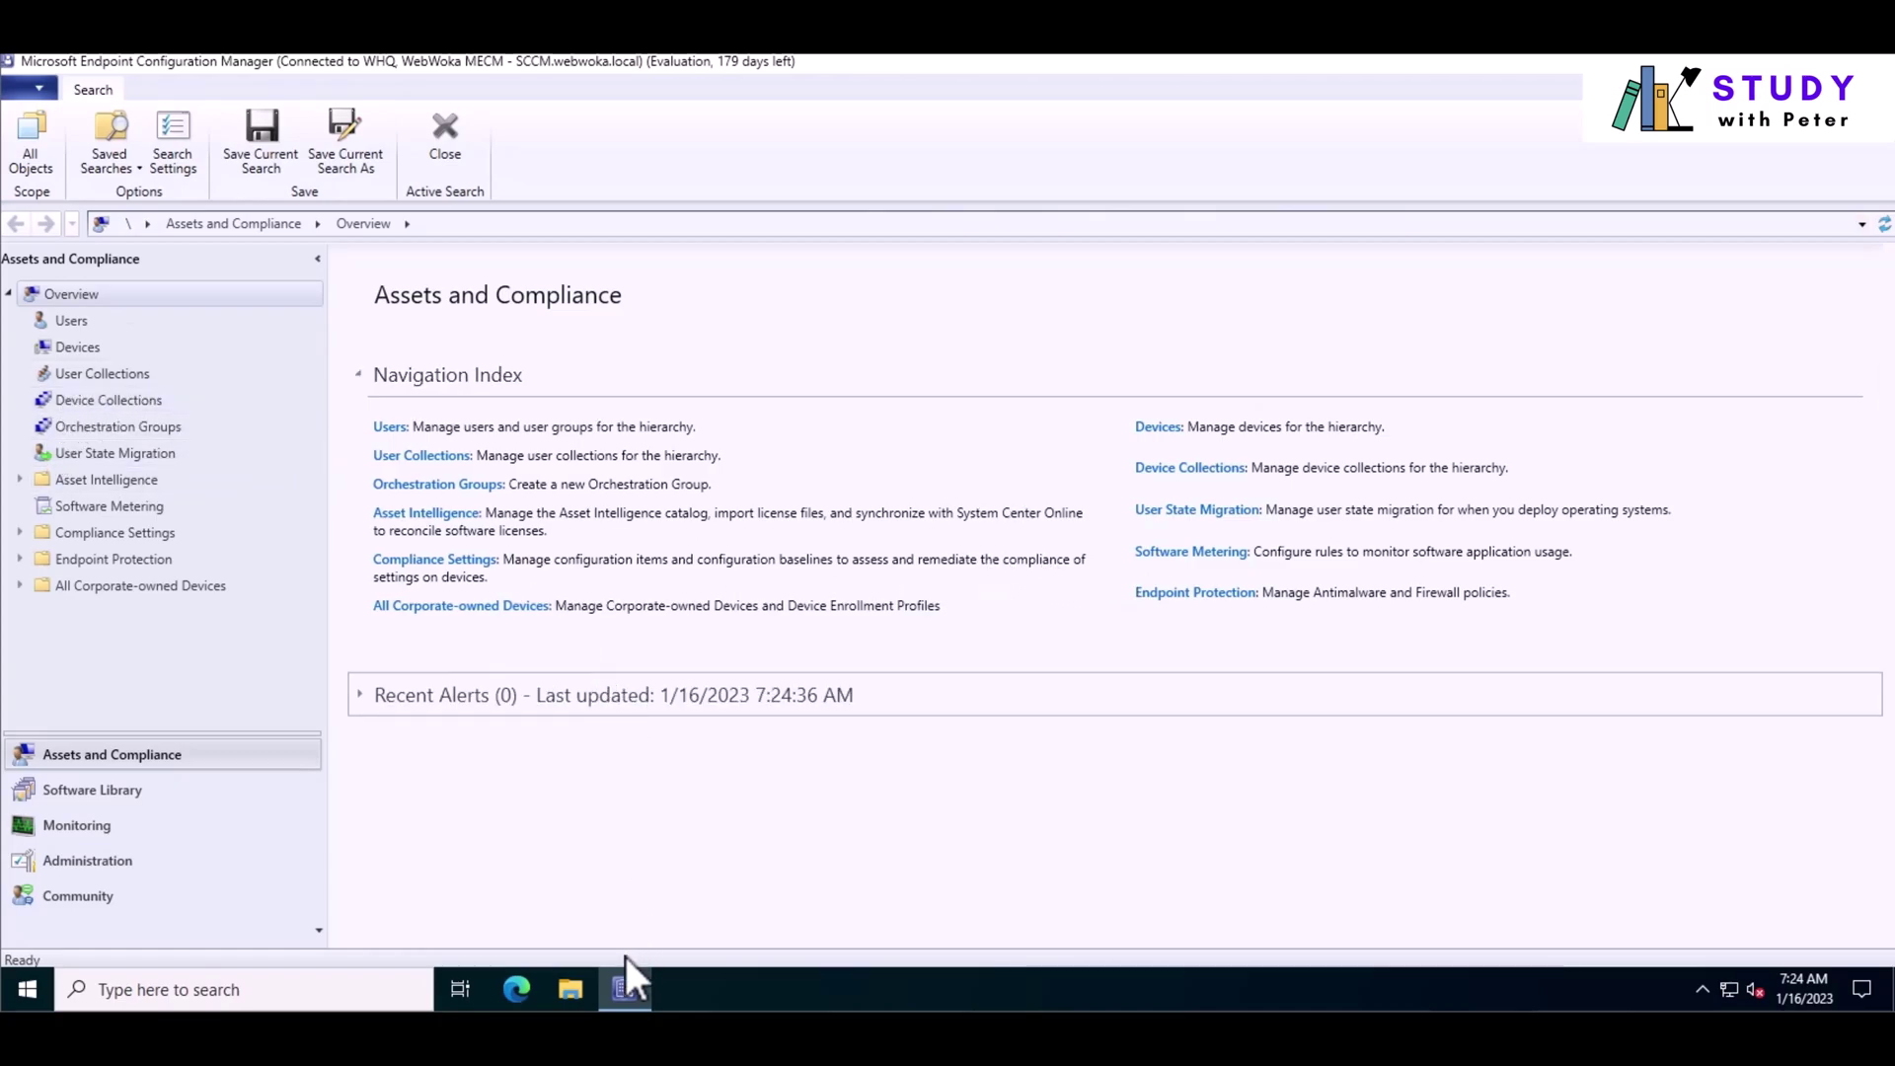
# Check for Windows updates from Server Manager's Local Server page, then return to the console.
pyautogui.click(29, 989)
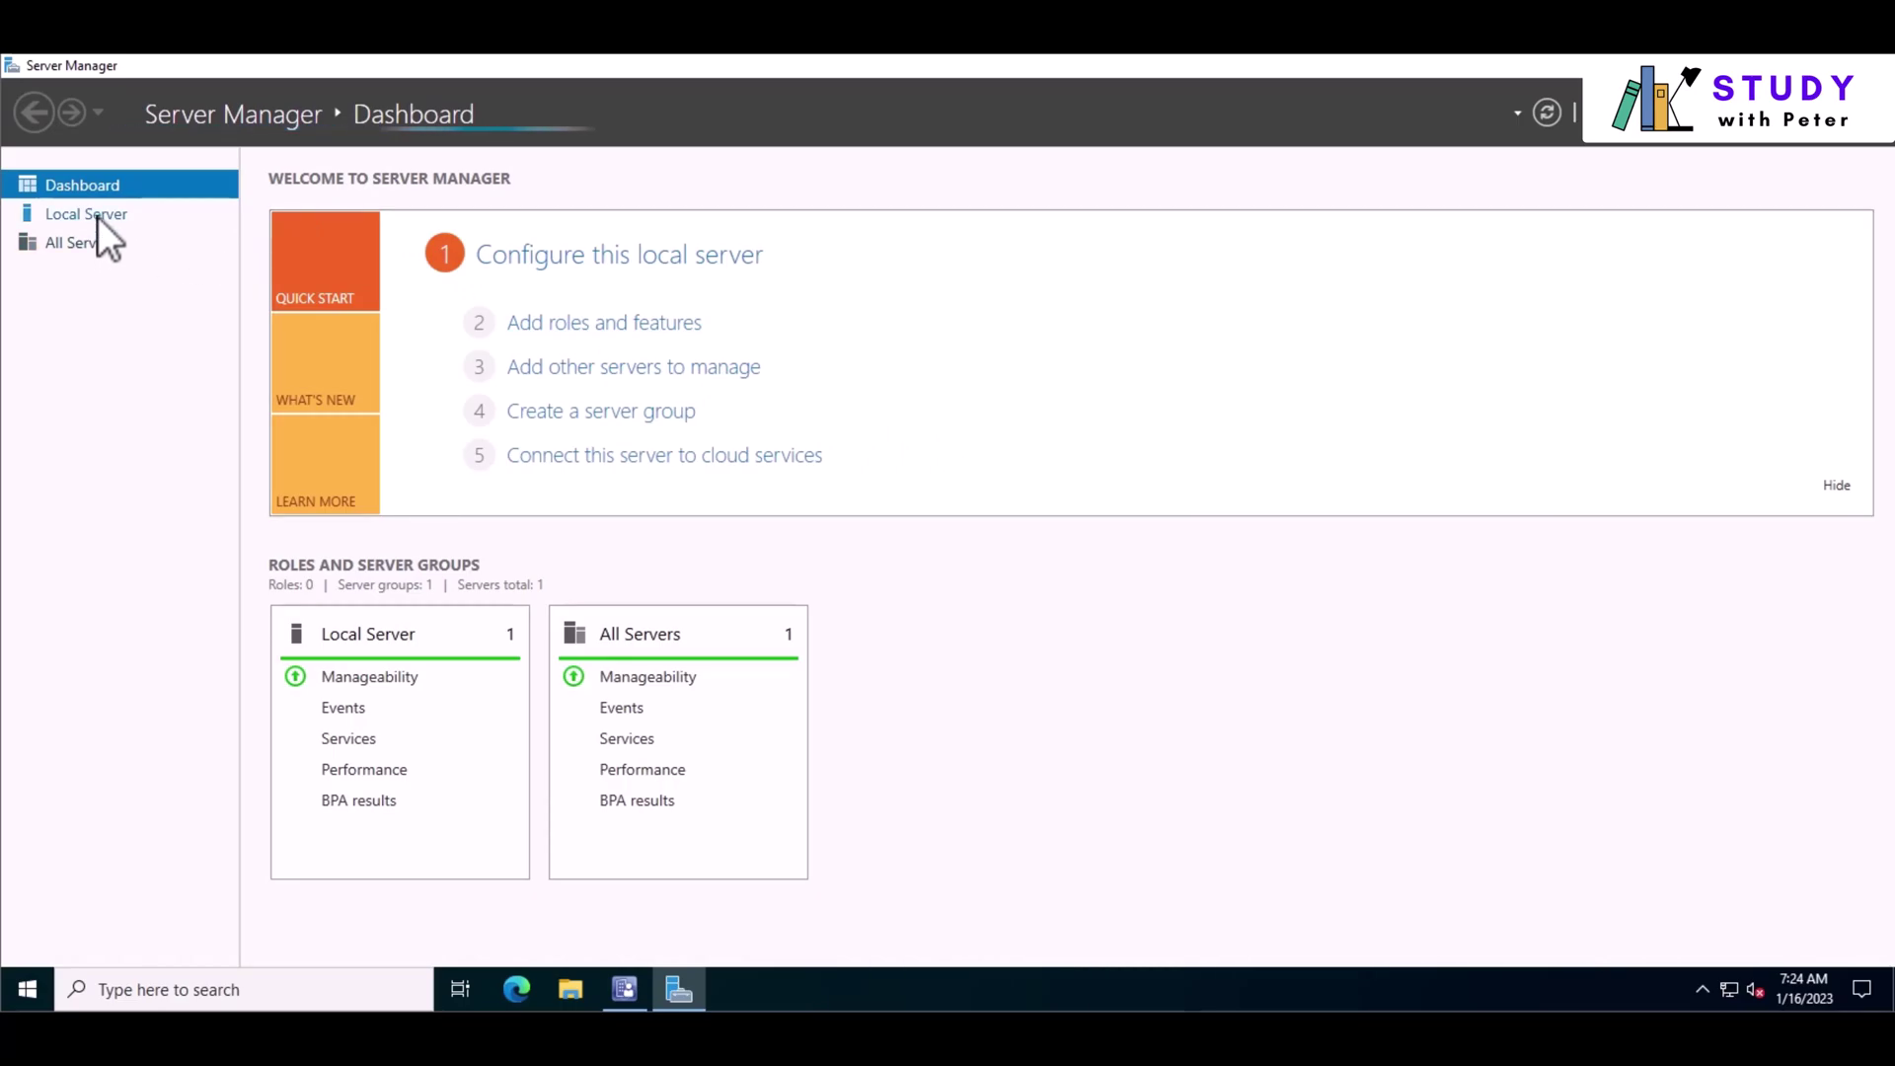
pyautogui.click(98, 216)
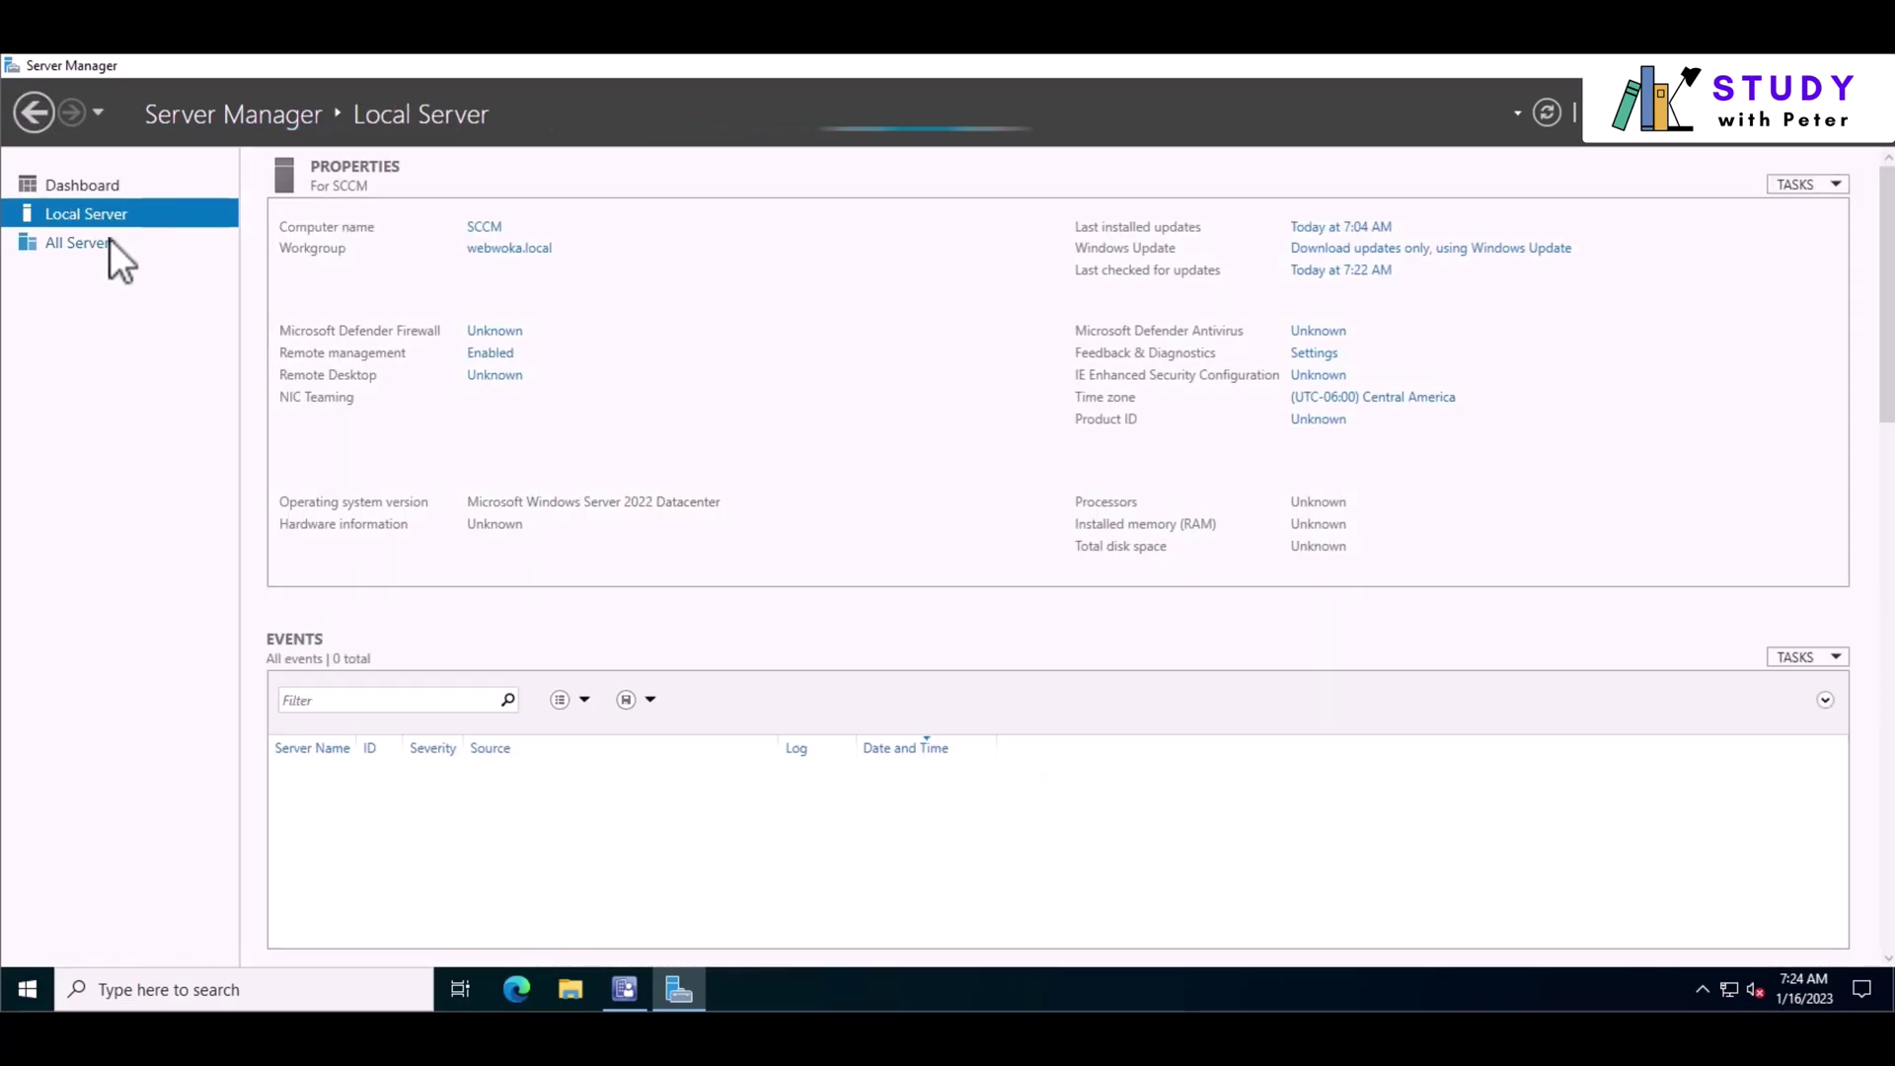
pyautogui.click(1468, 254)
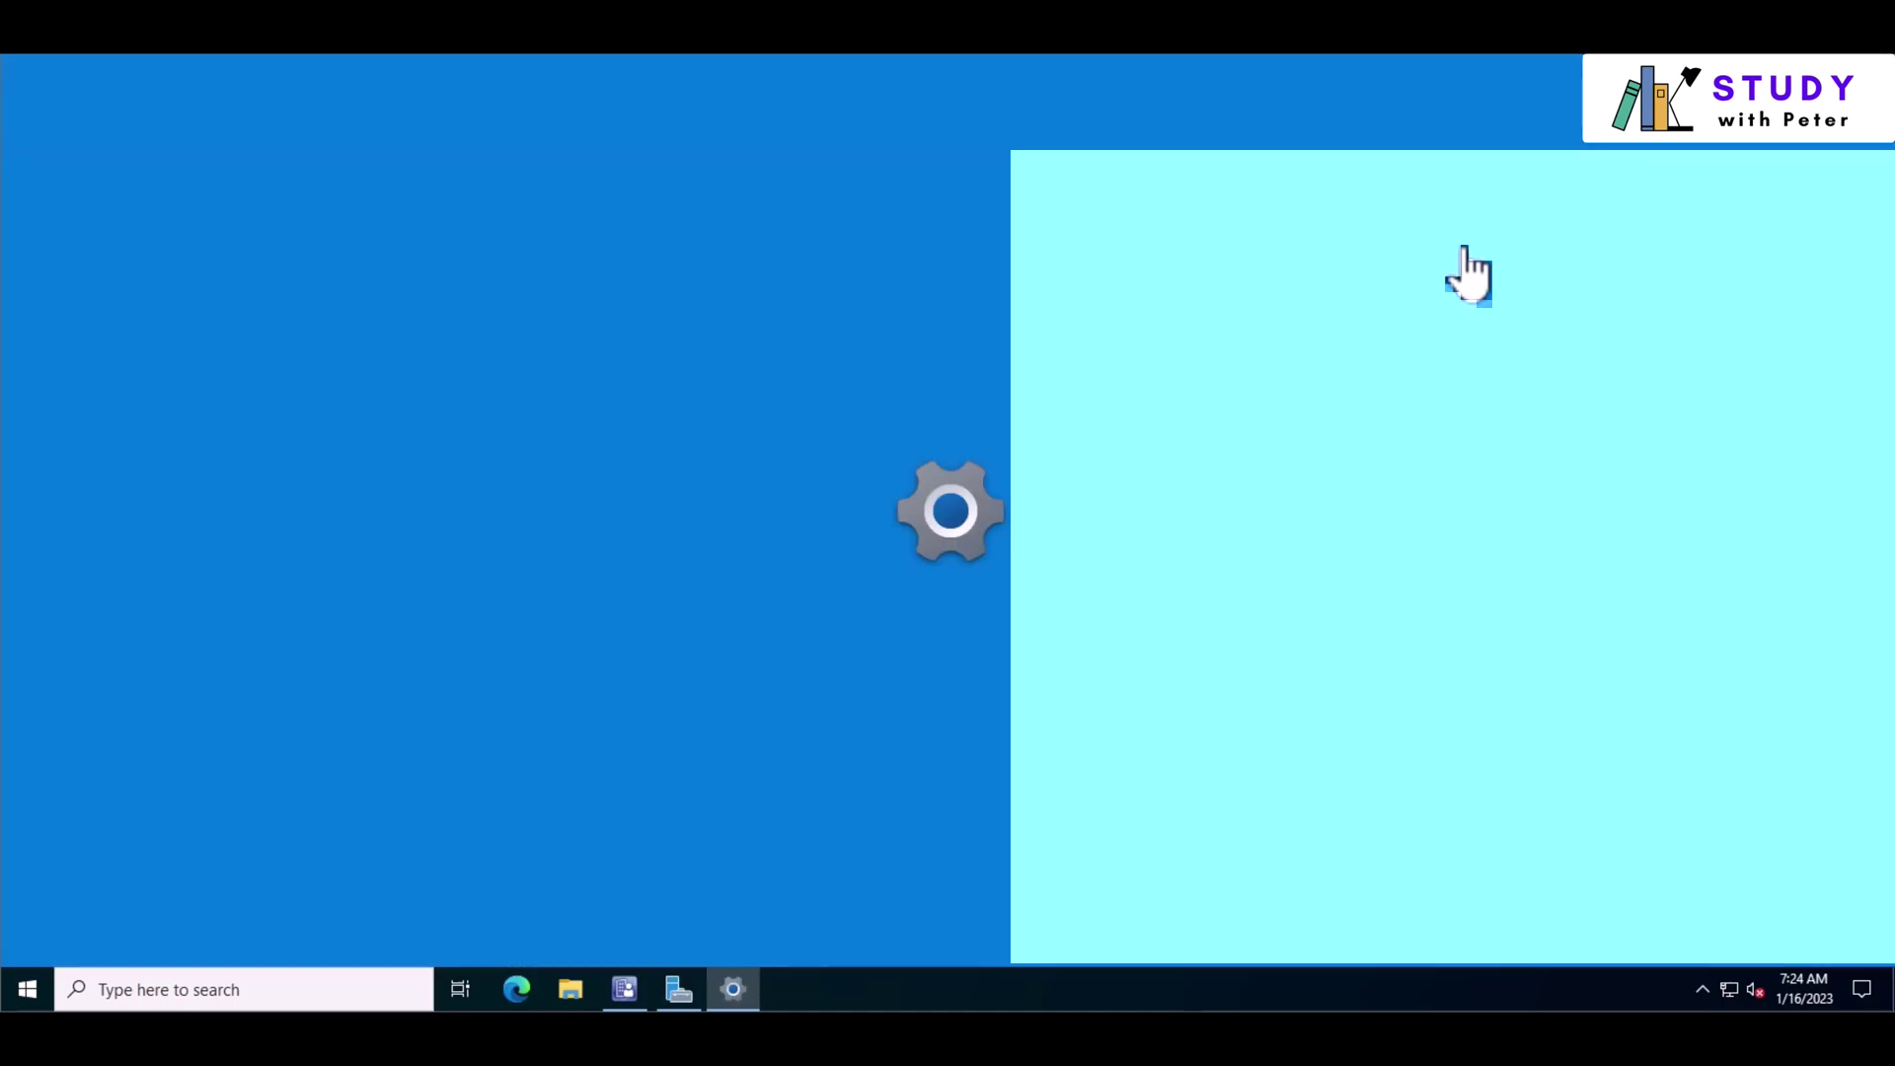
pyautogui.click(467, 298)
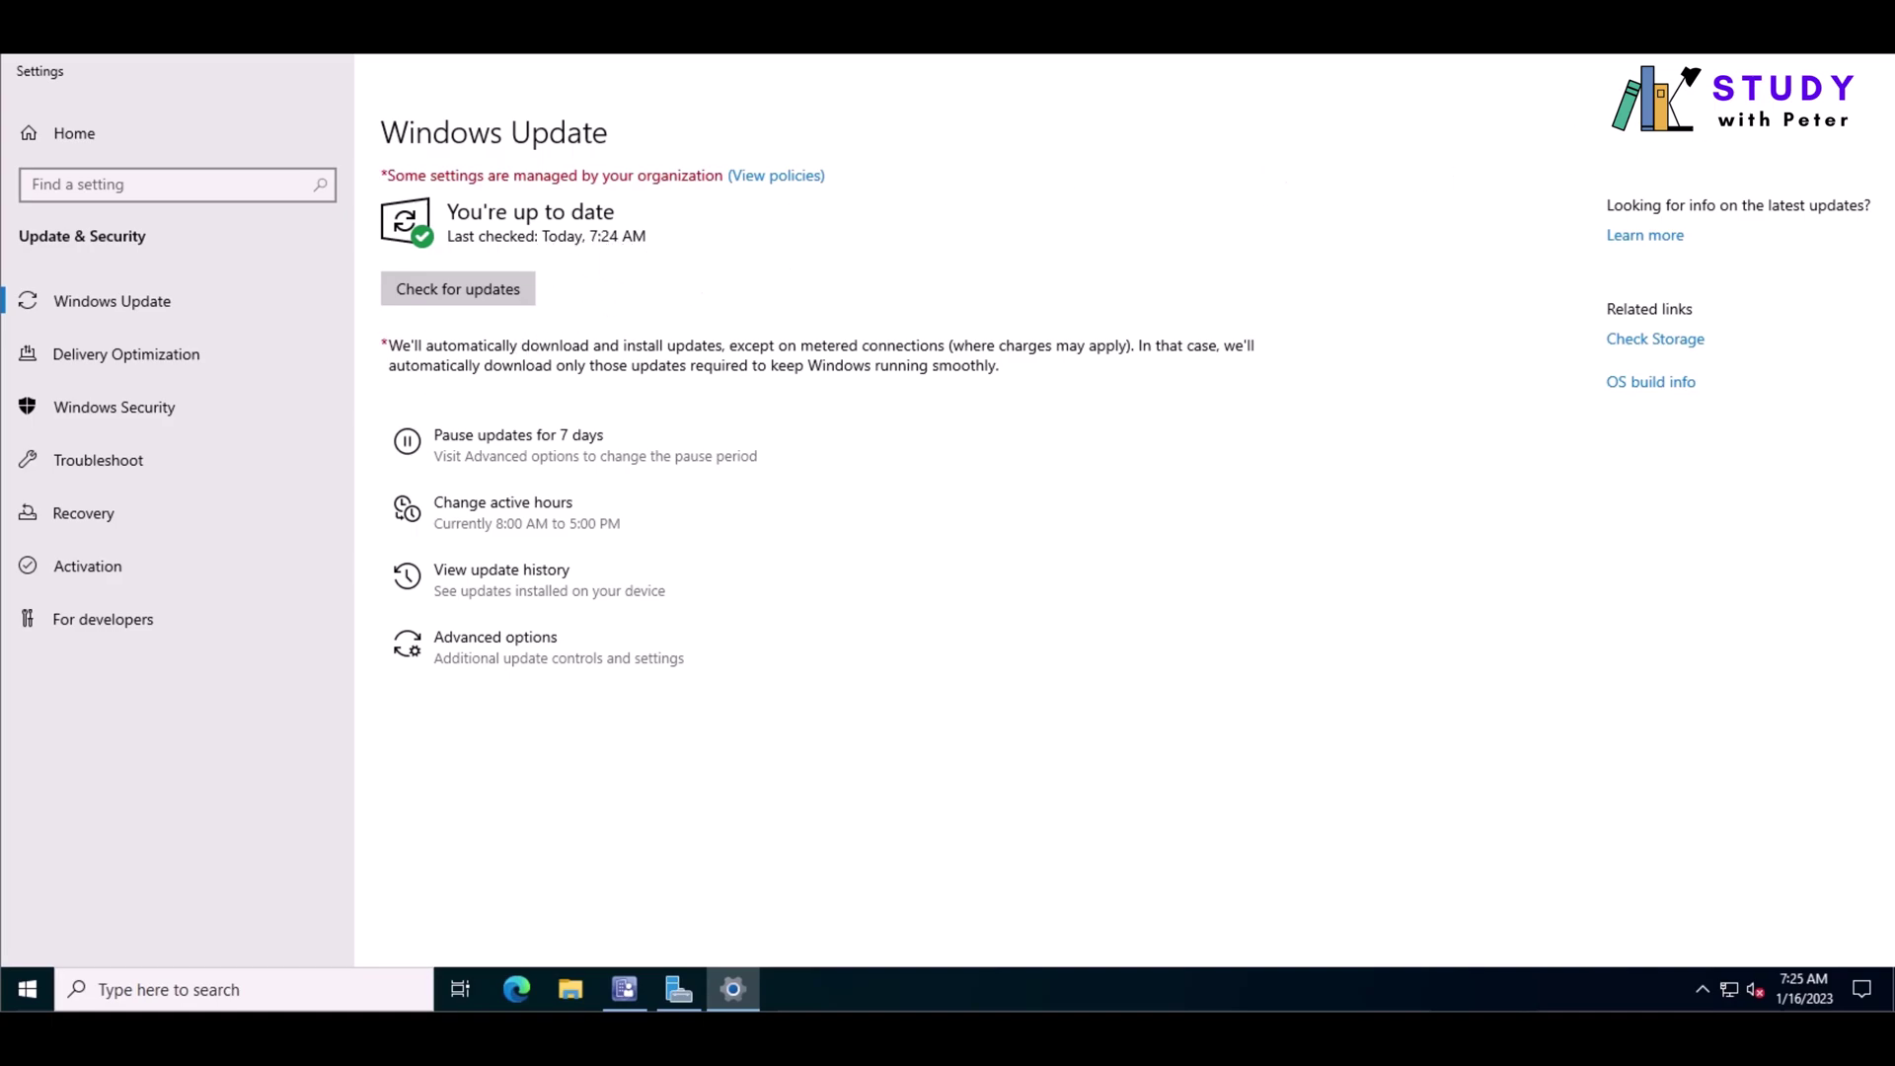
pyautogui.hotkey('alt', 'Tab')
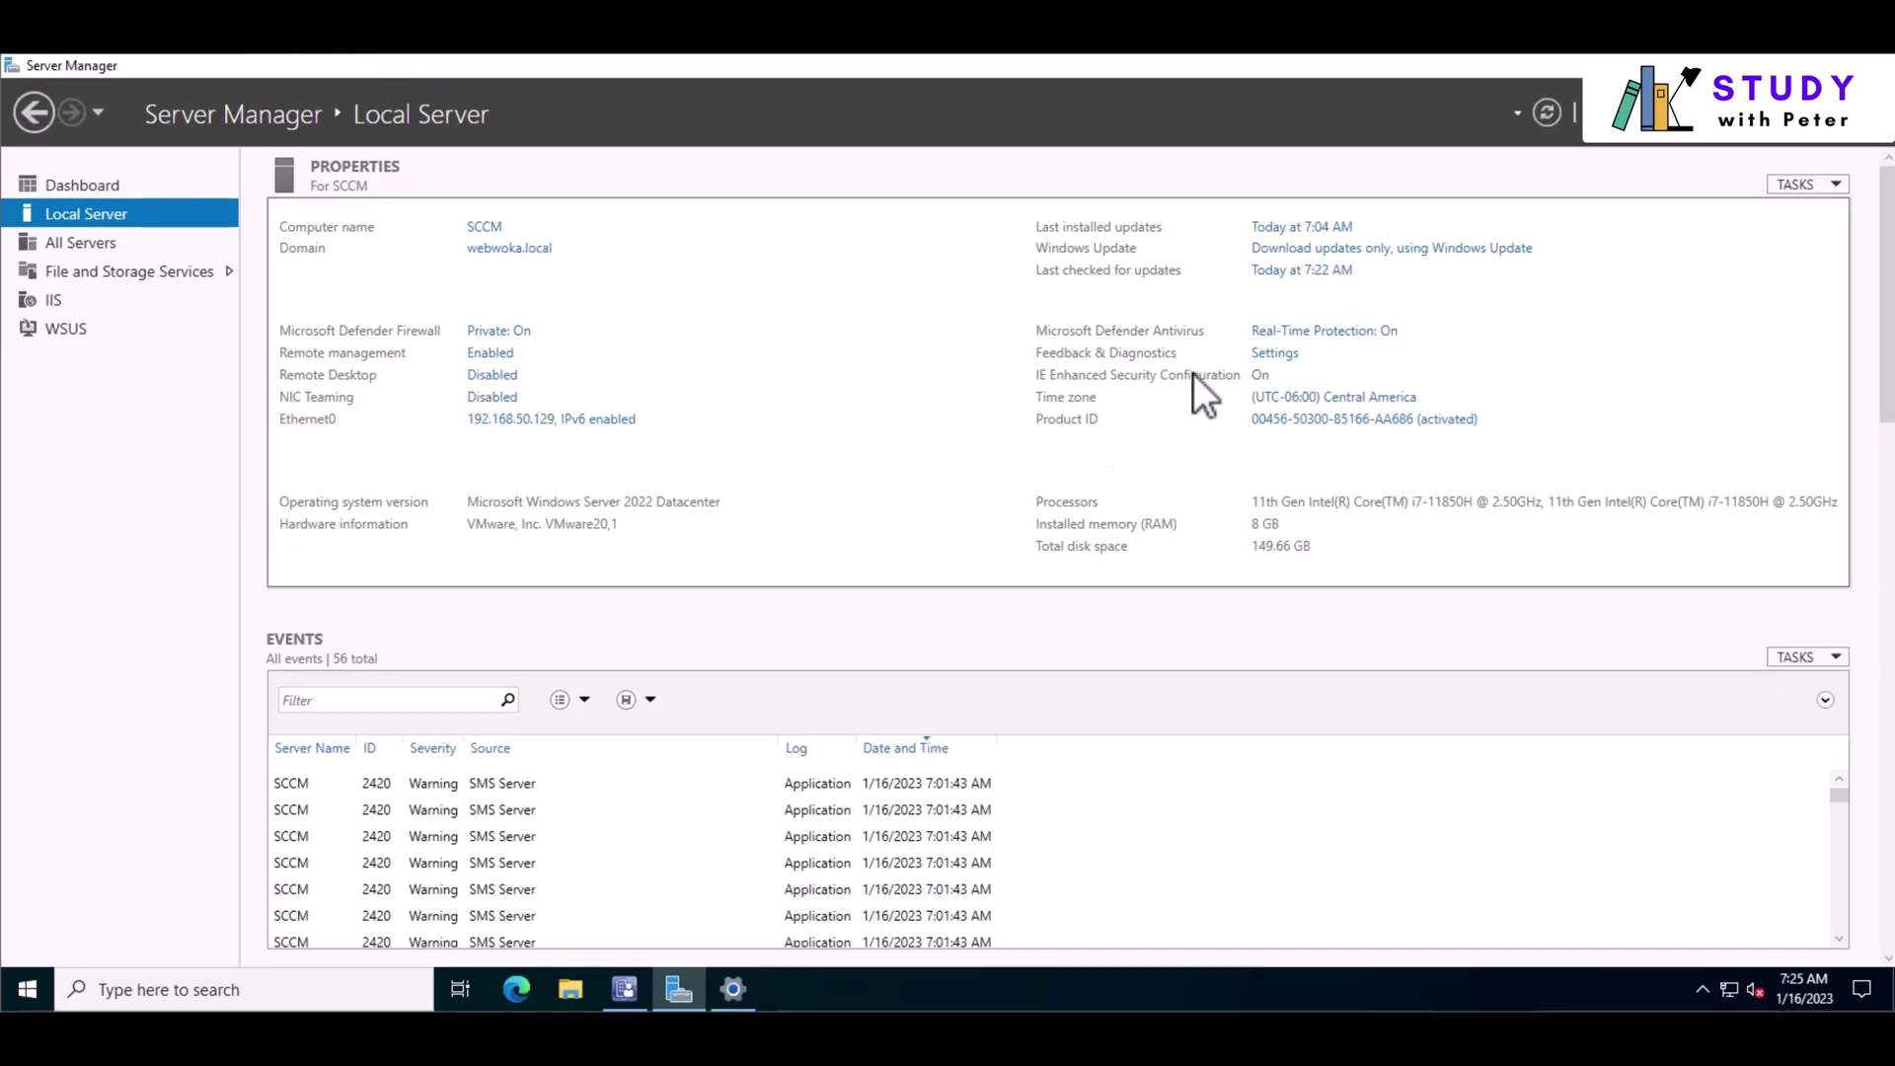
pyautogui.hotkey('alt', 'Tab')
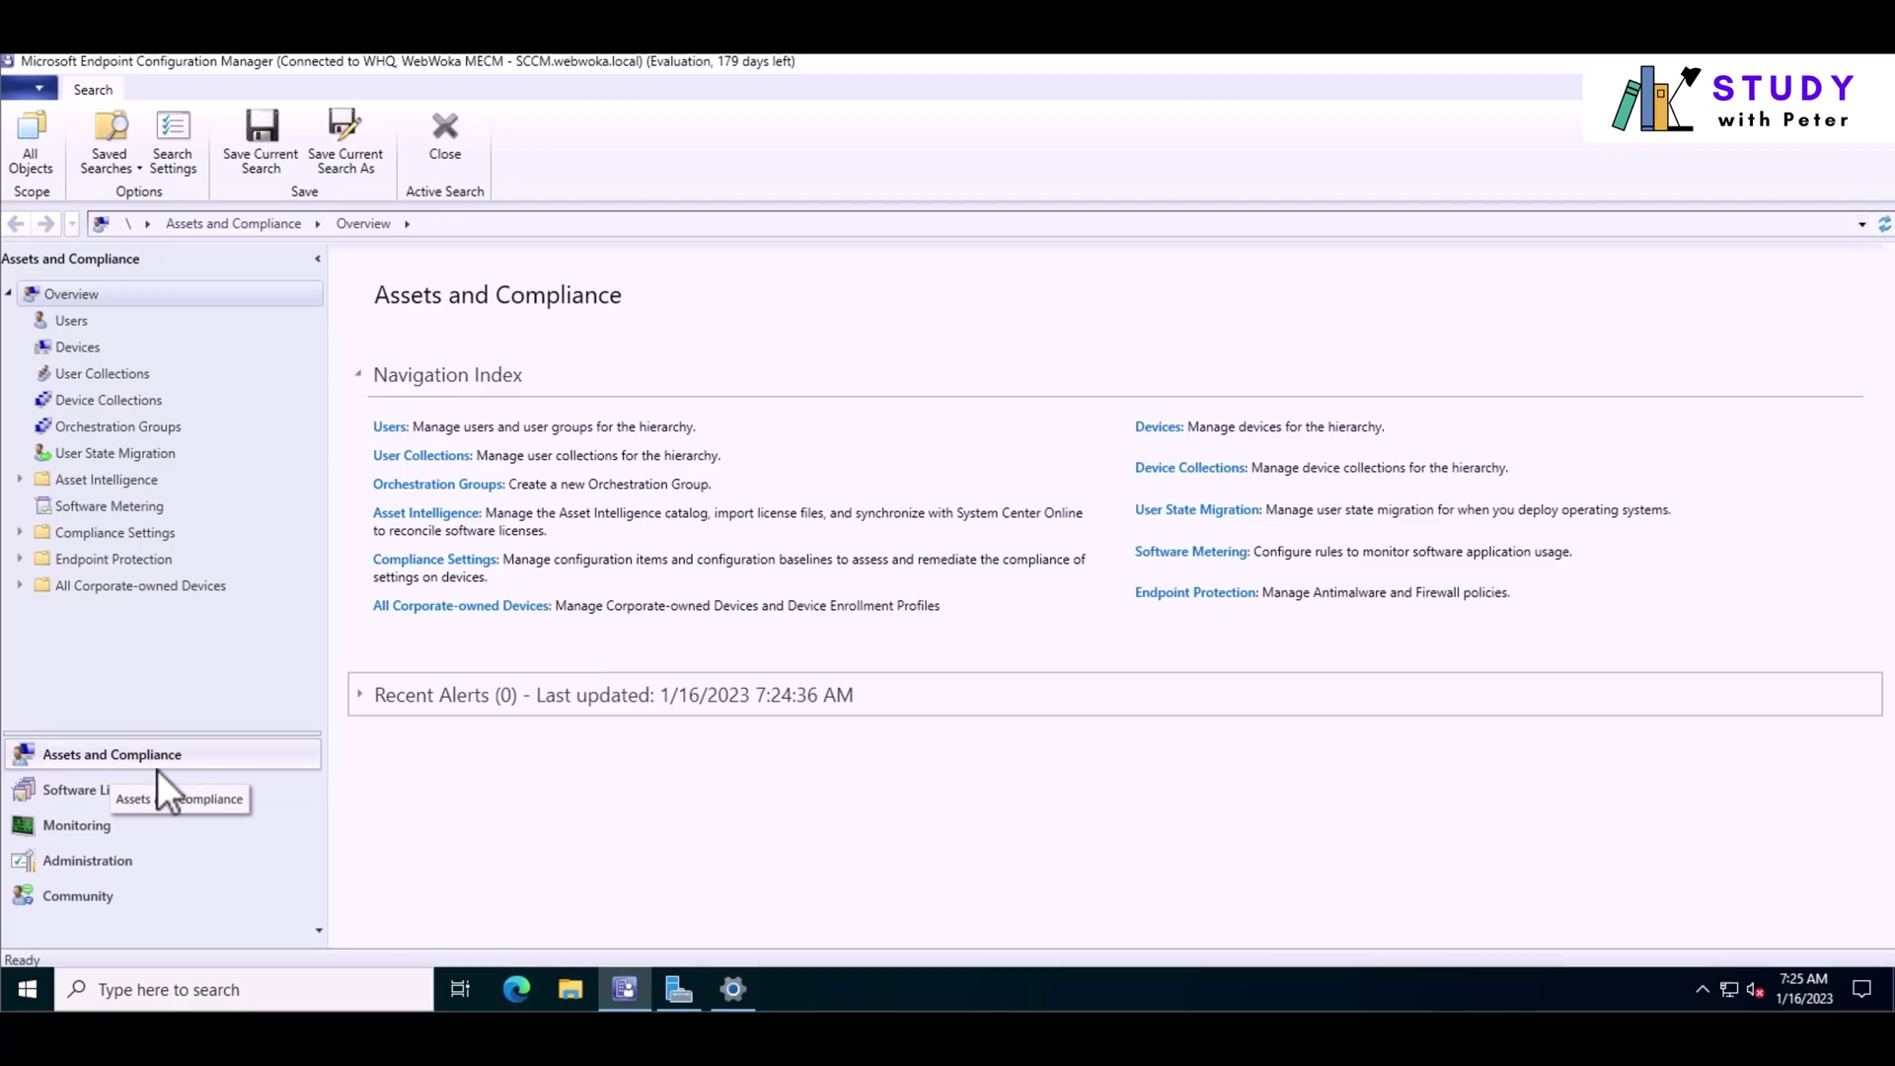
# Browse the Software Library, Monitoring, Community and Assets and Compliance workspaces, ending on Administration.
pyautogui.click(80, 800)
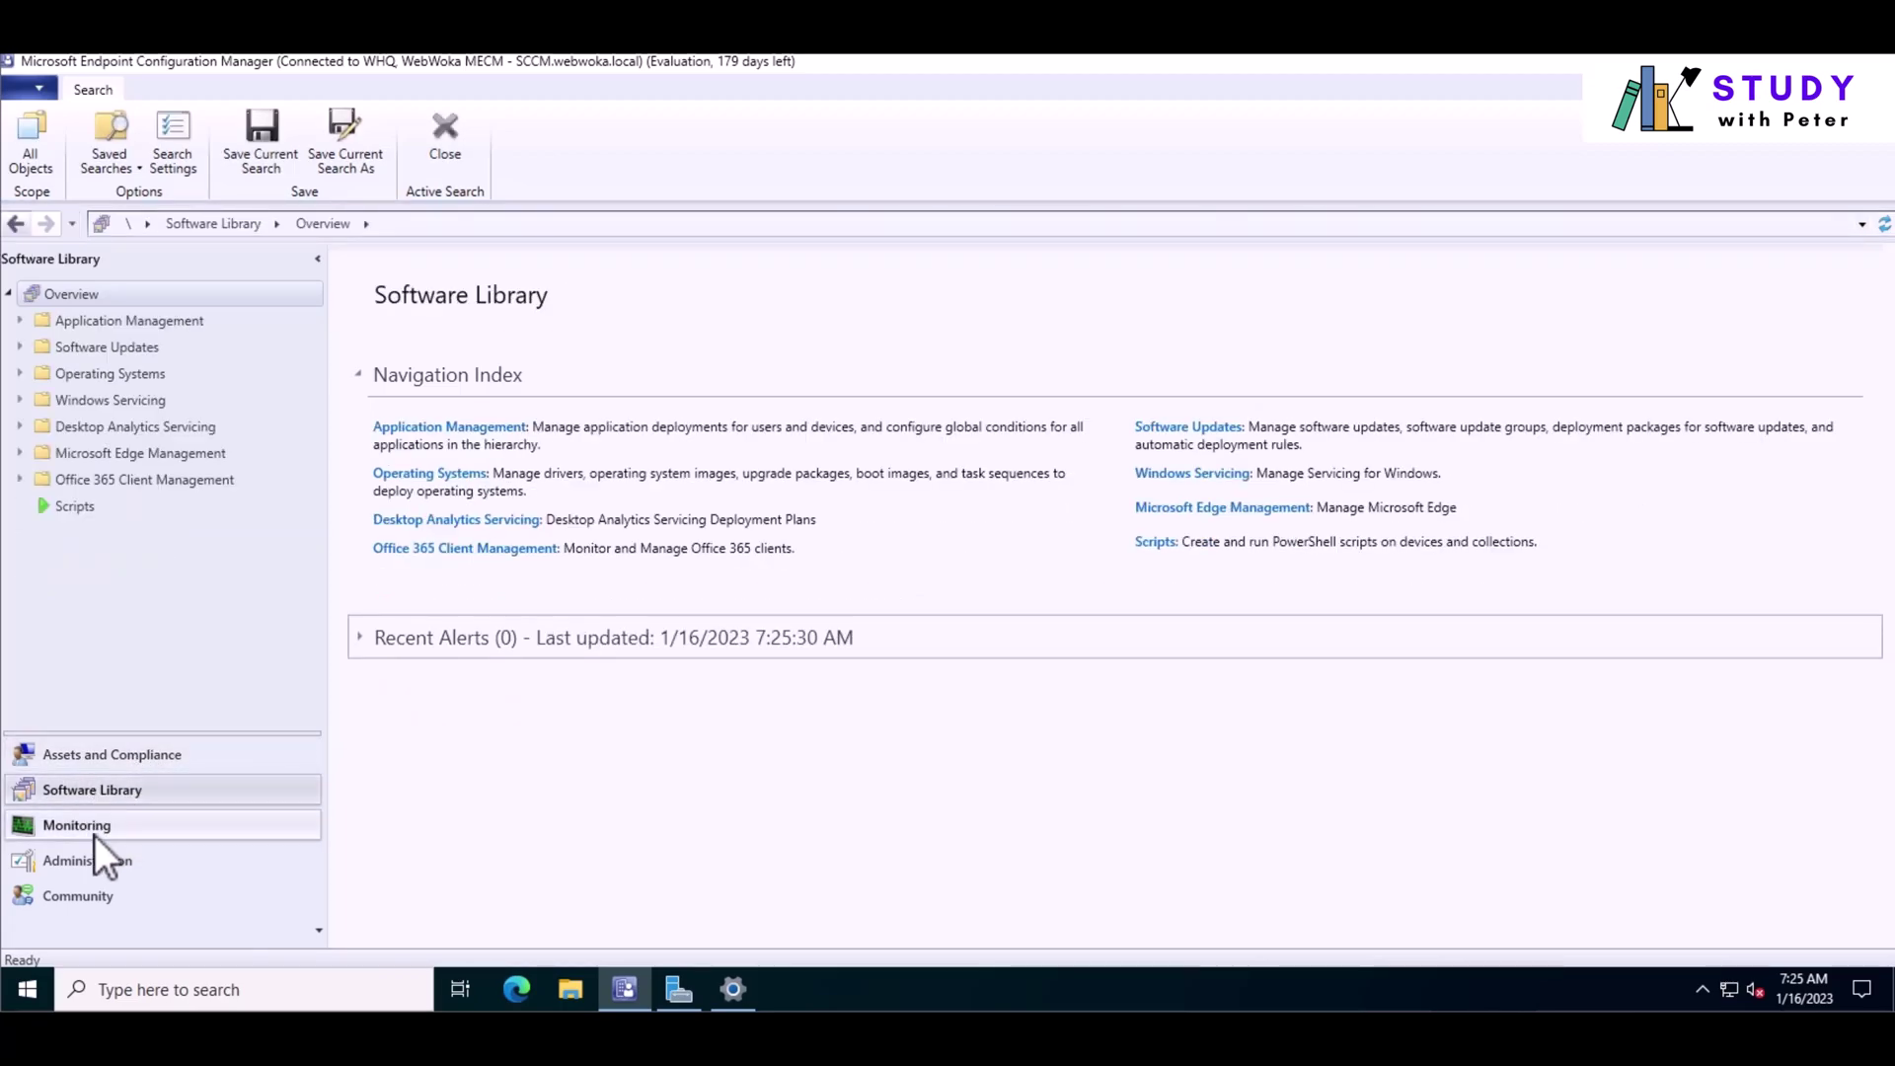
pyautogui.click(94, 833)
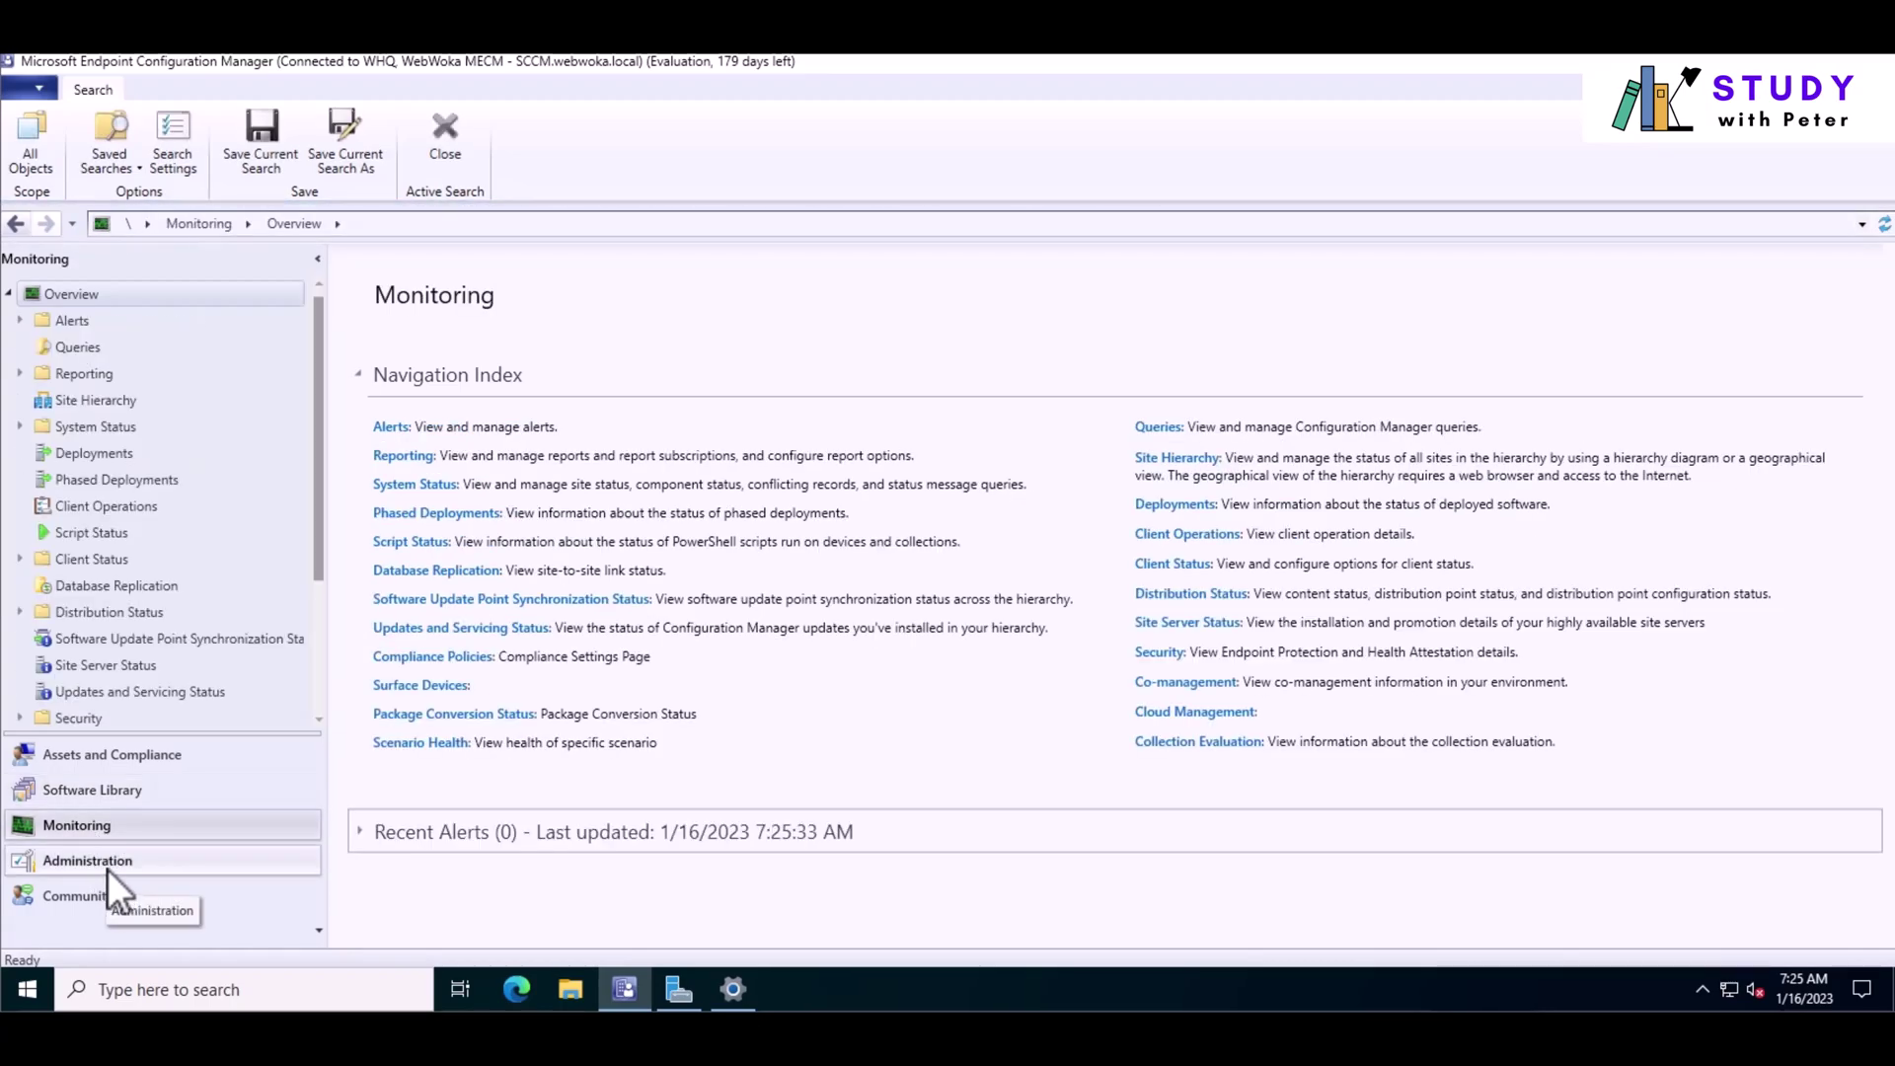
pyautogui.click(107, 868)
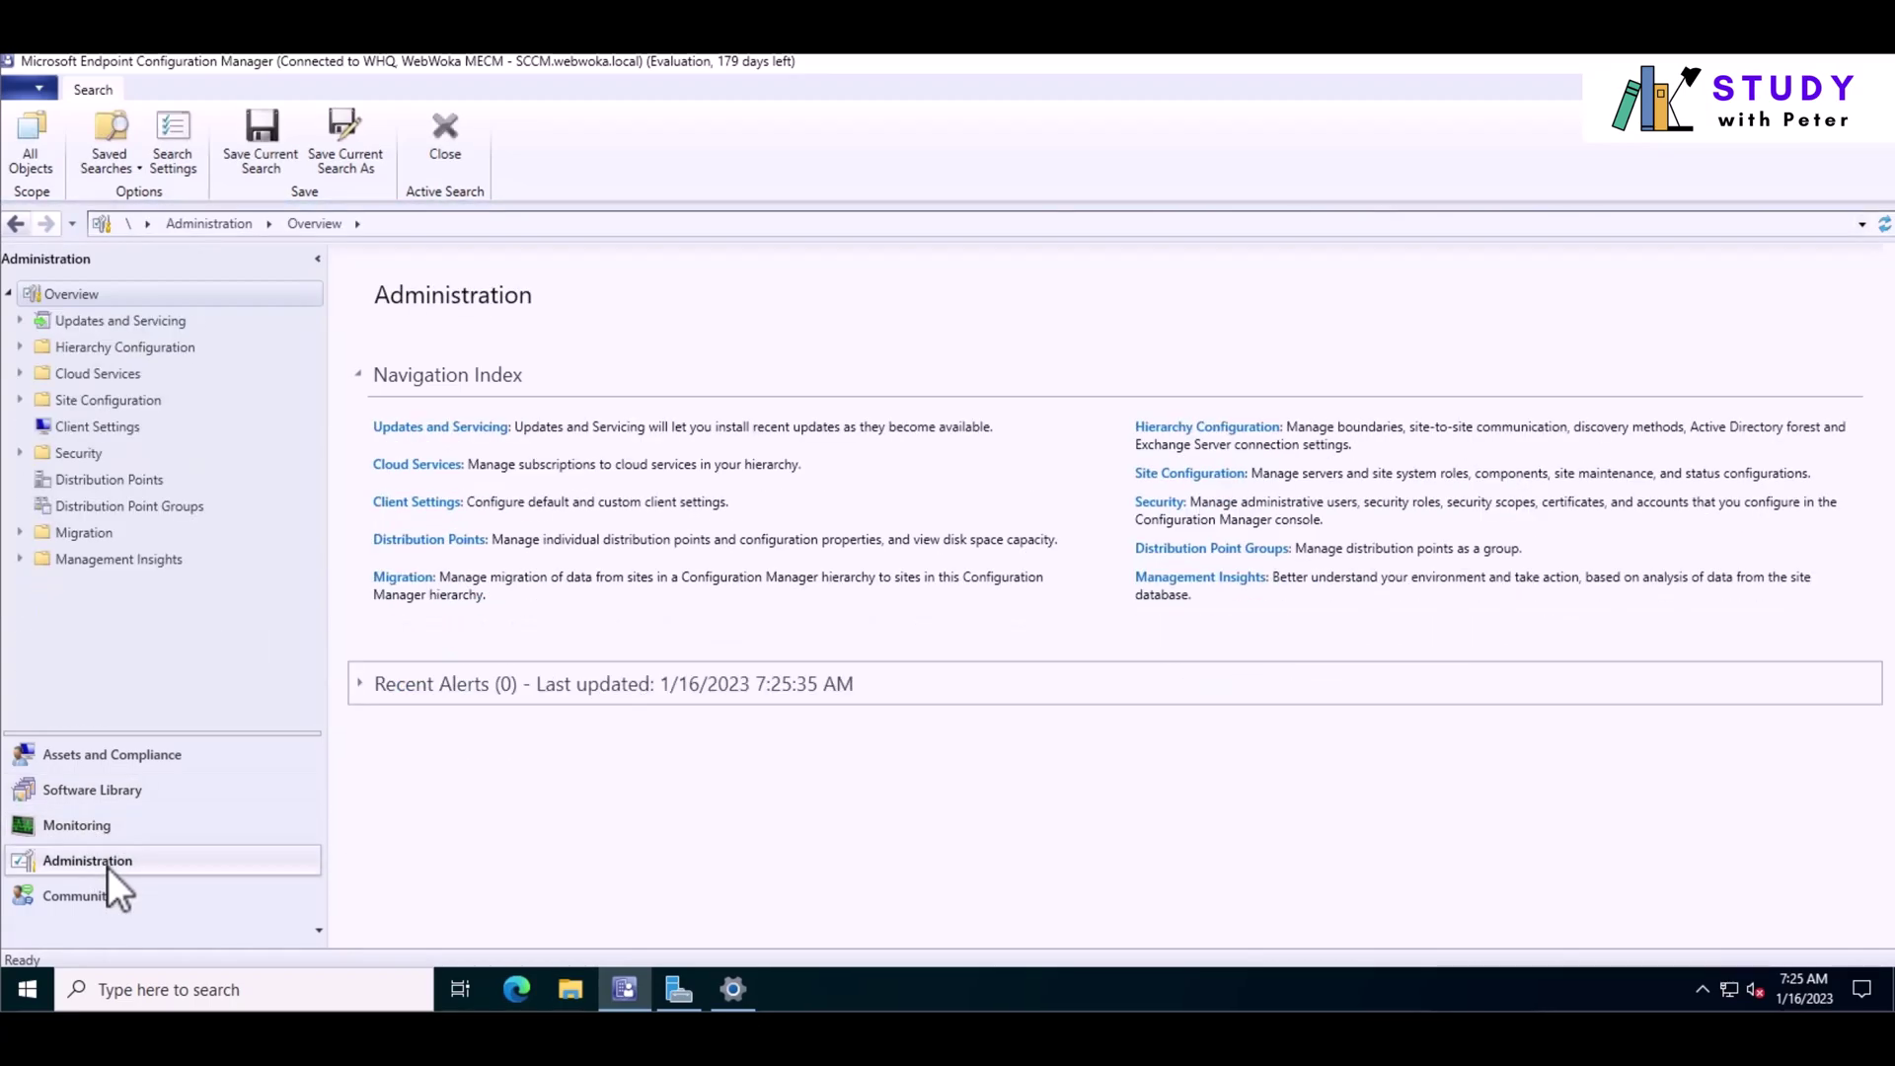
pyautogui.click(109, 900)
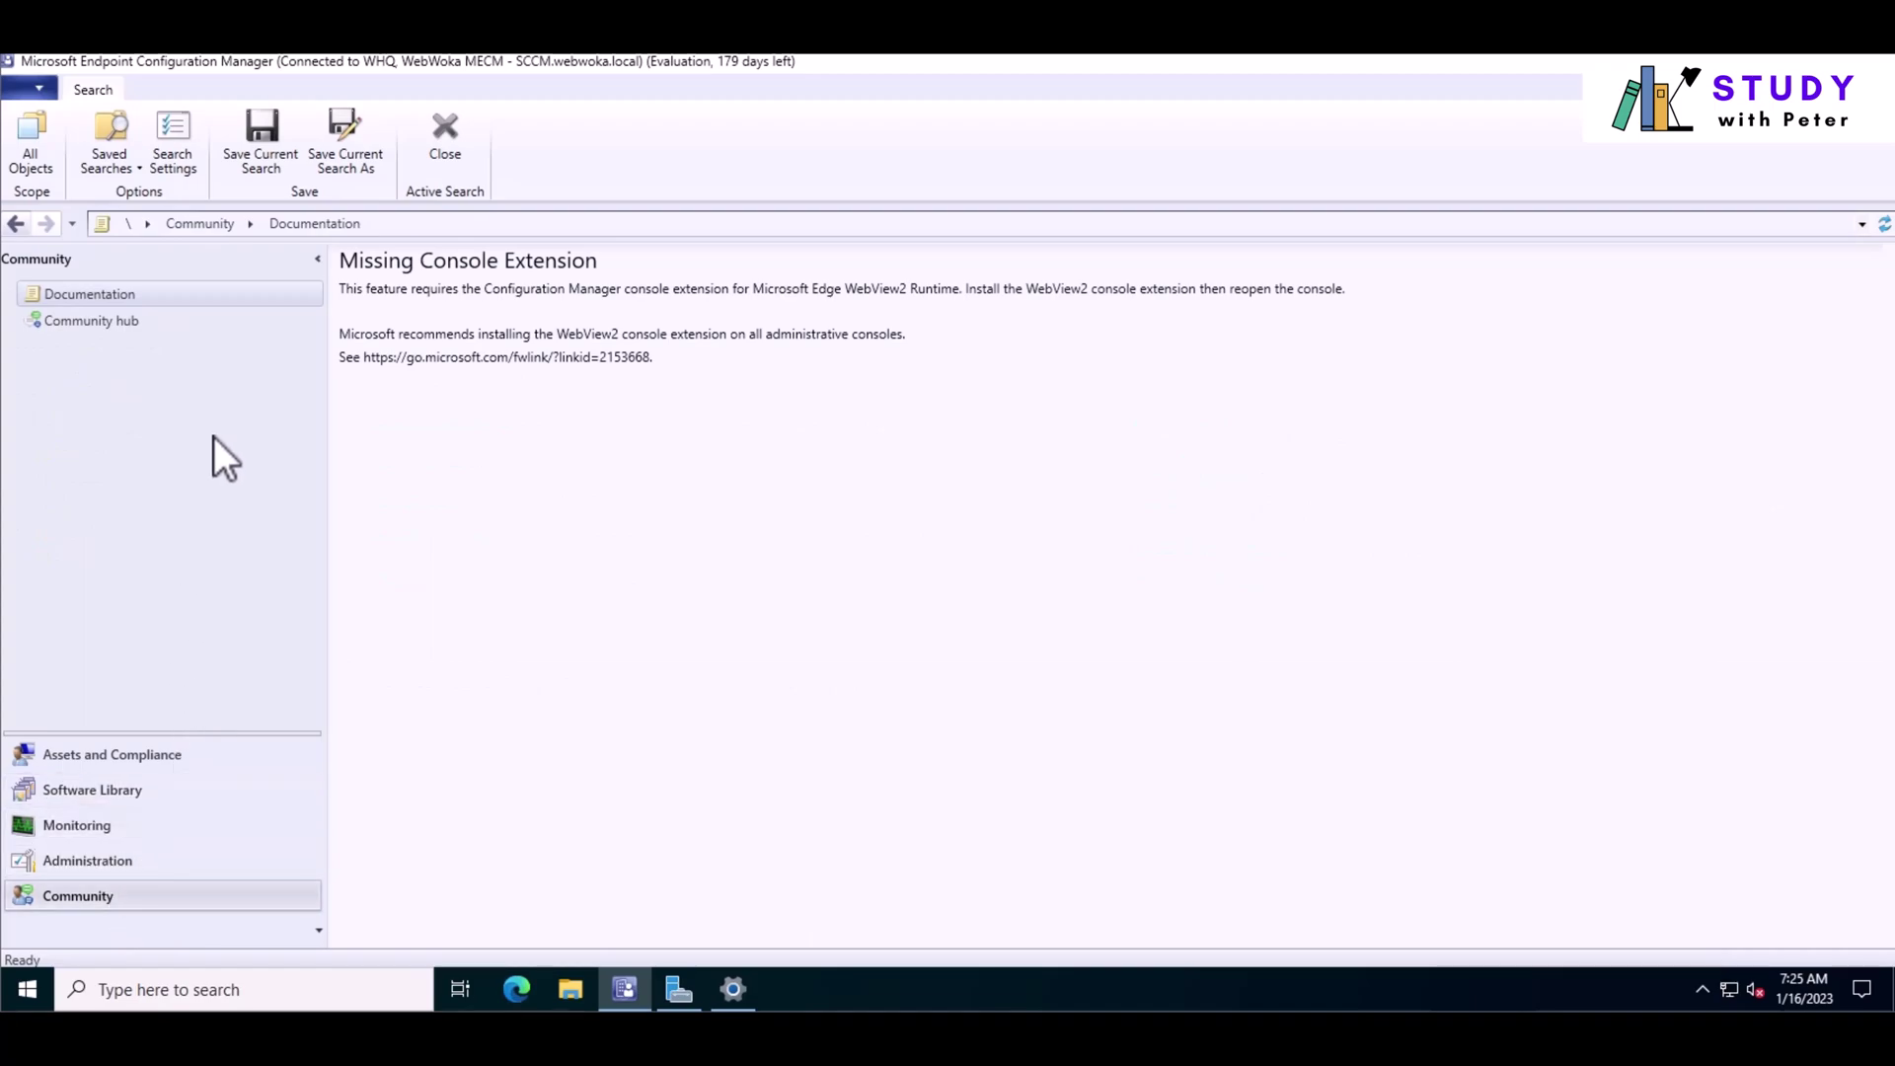
pyautogui.click(94, 326)
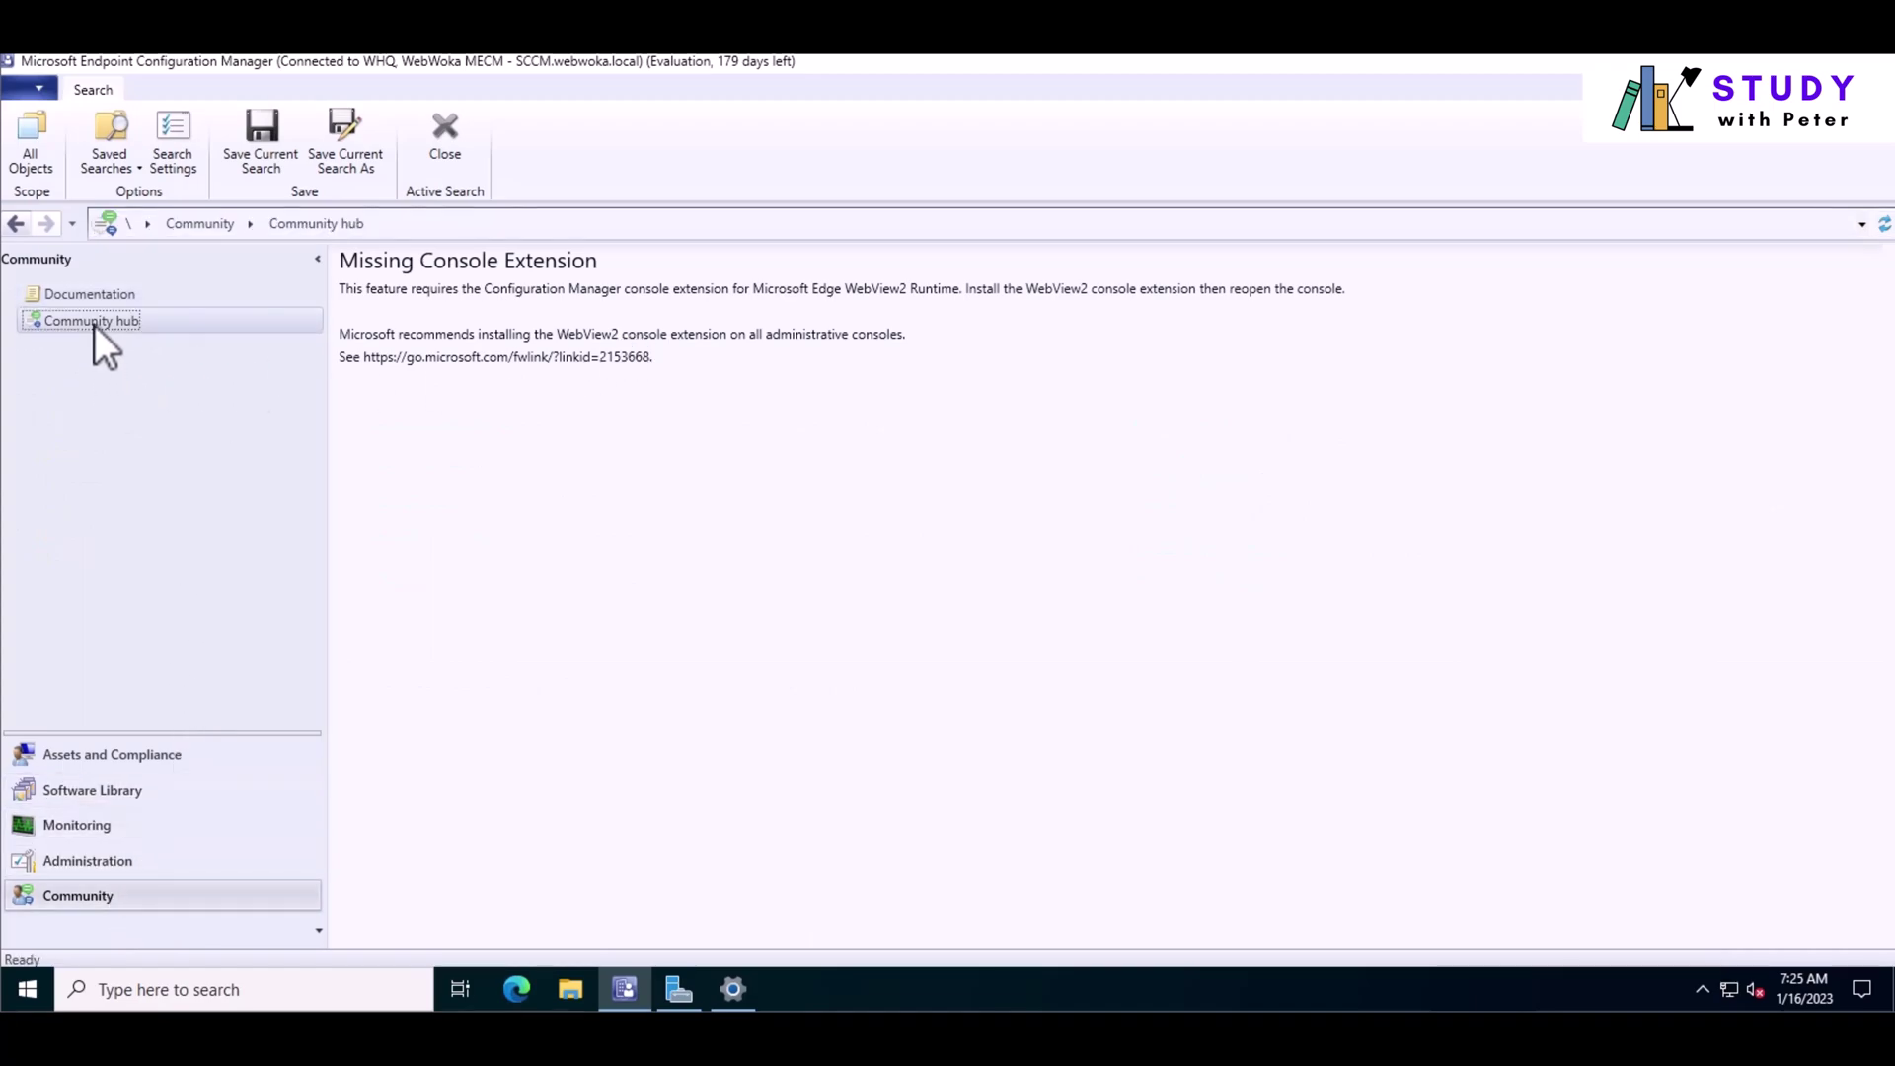
pyautogui.click(103, 295)
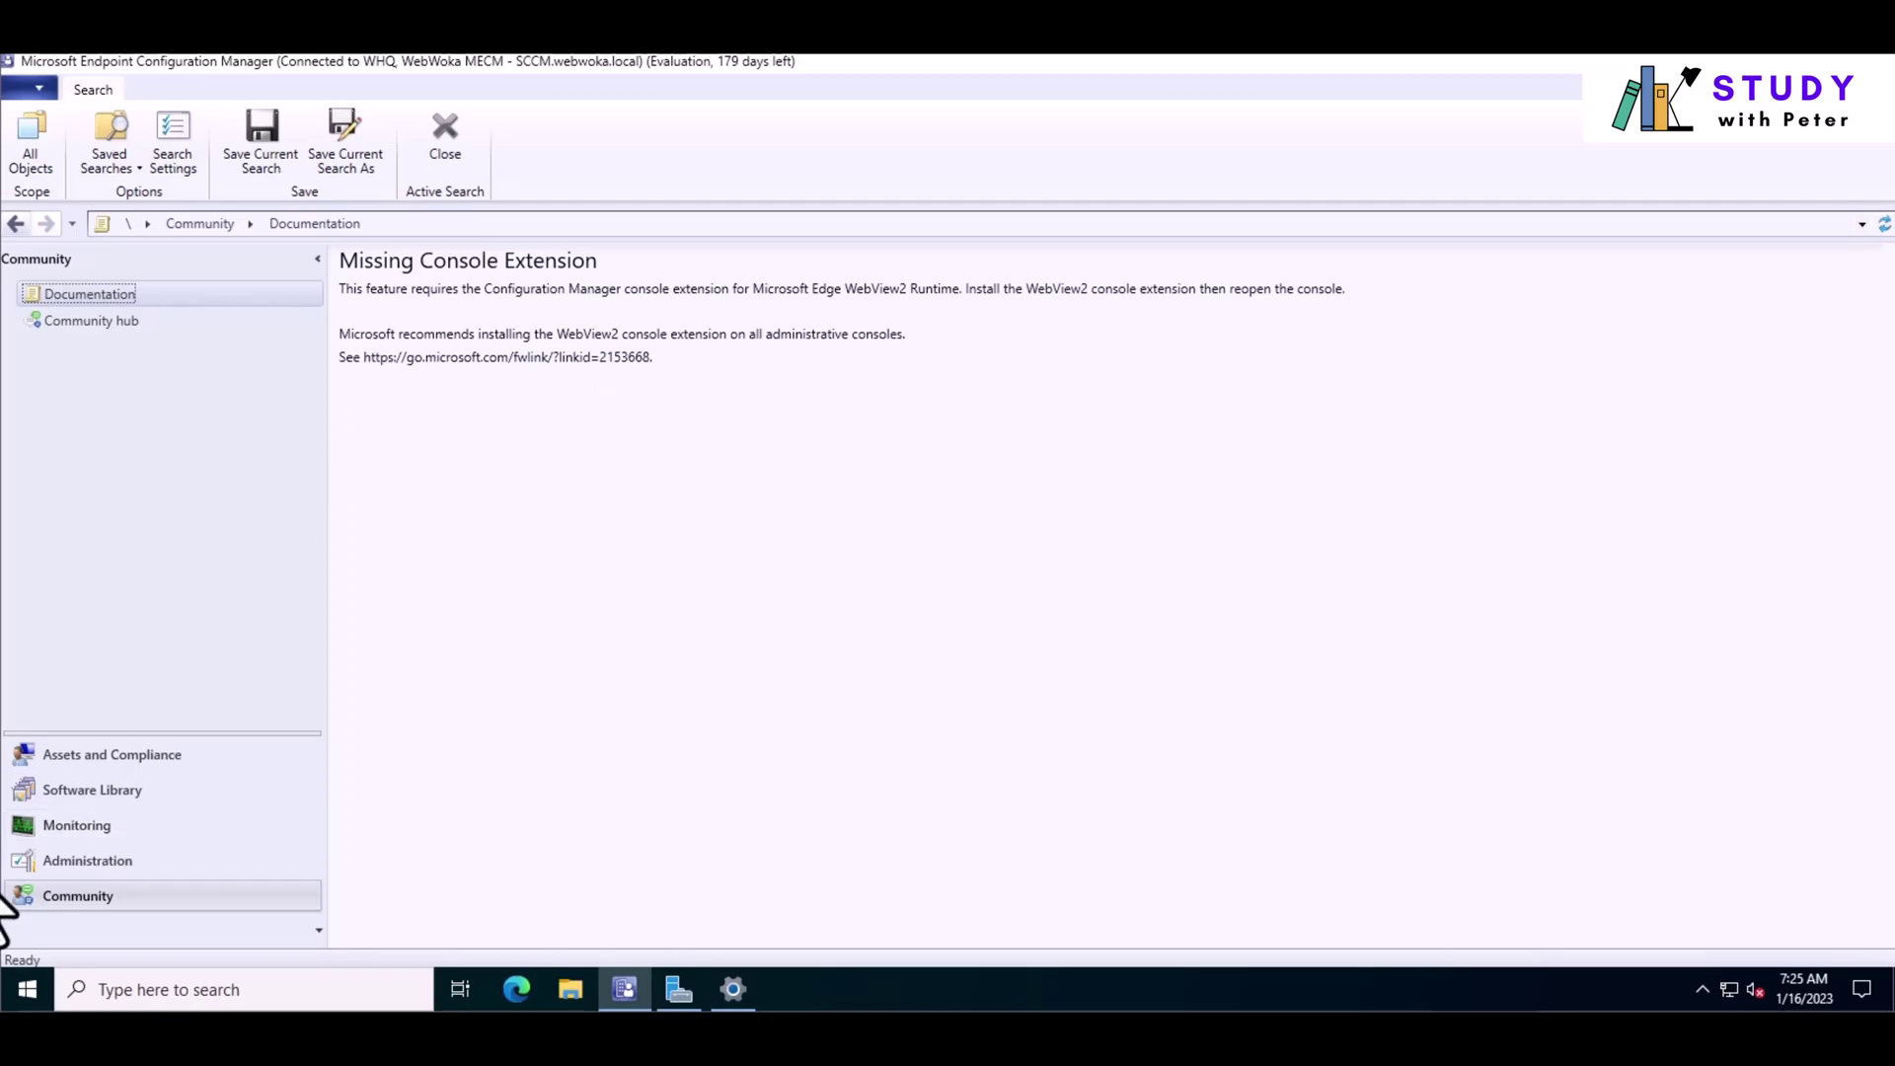
pyautogui.click(87, 760)
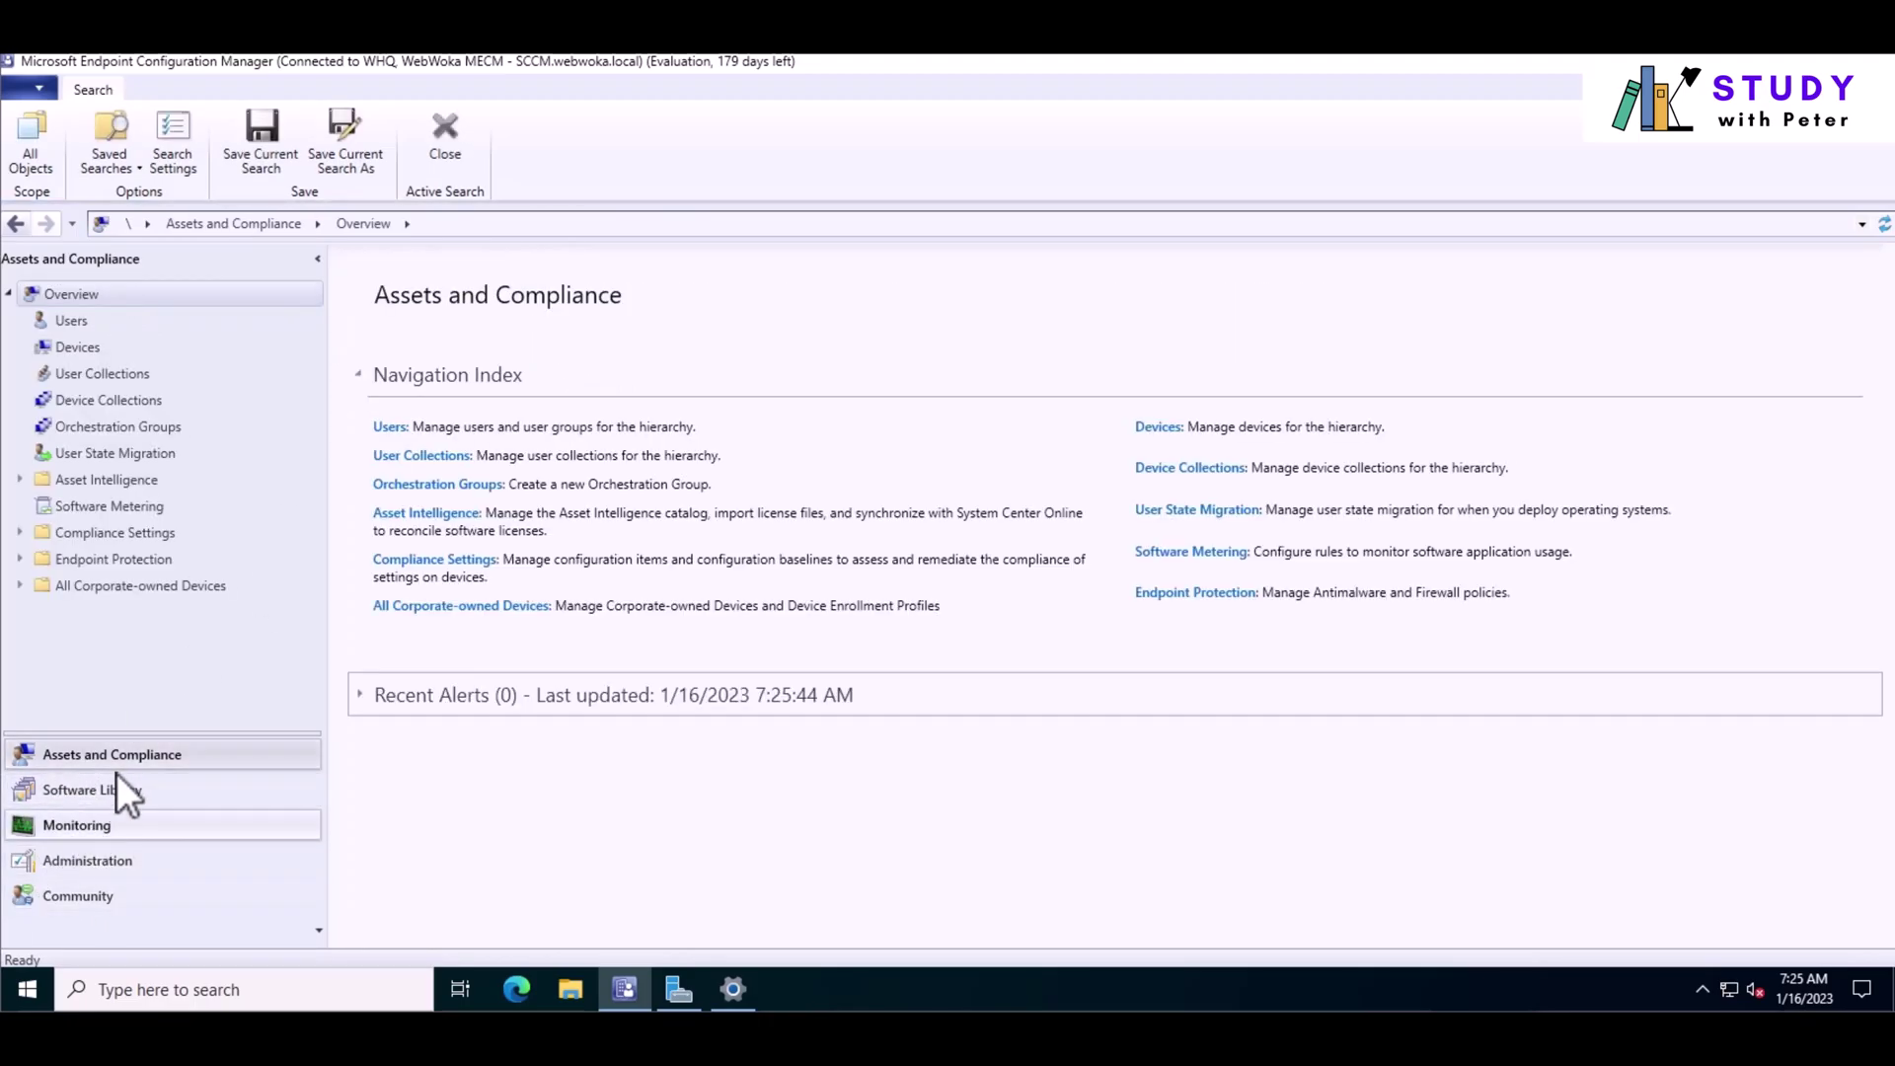
pyautogui.click(135, 866)
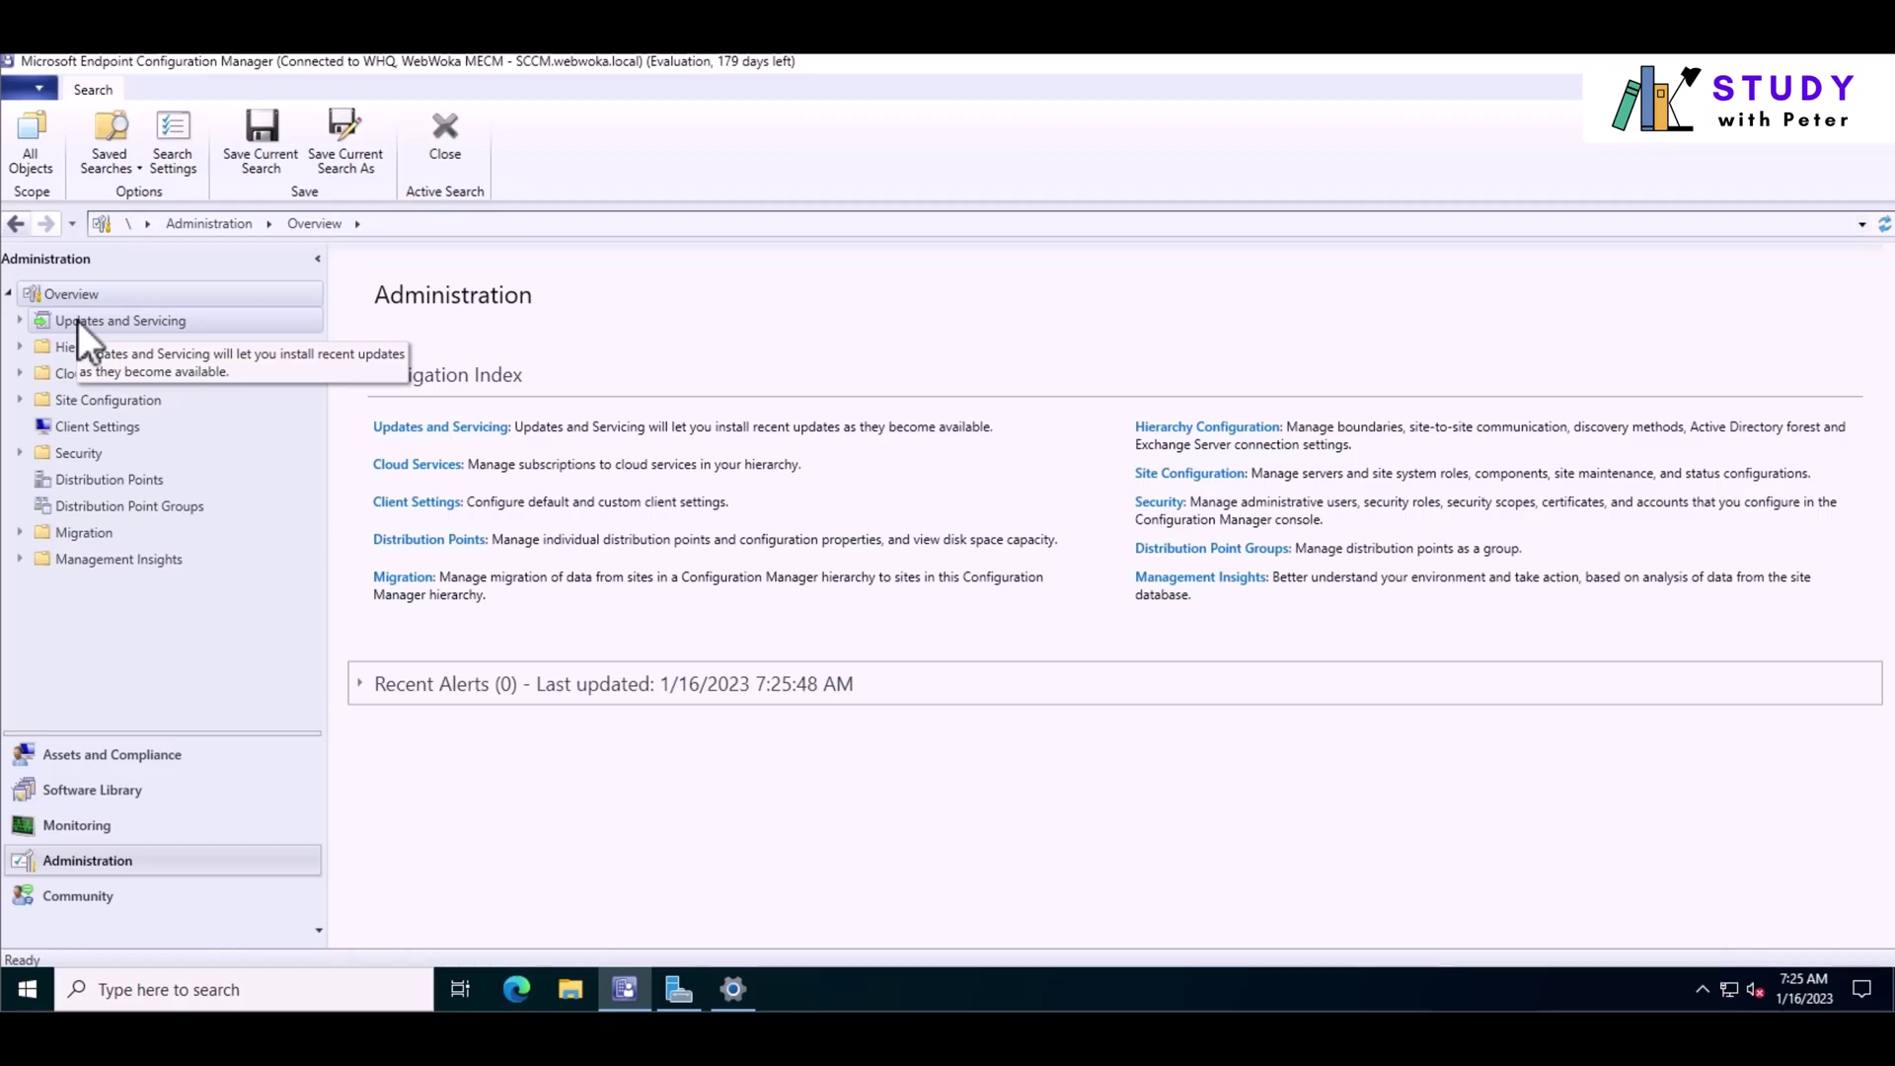
pyautogui.click(118, 326)
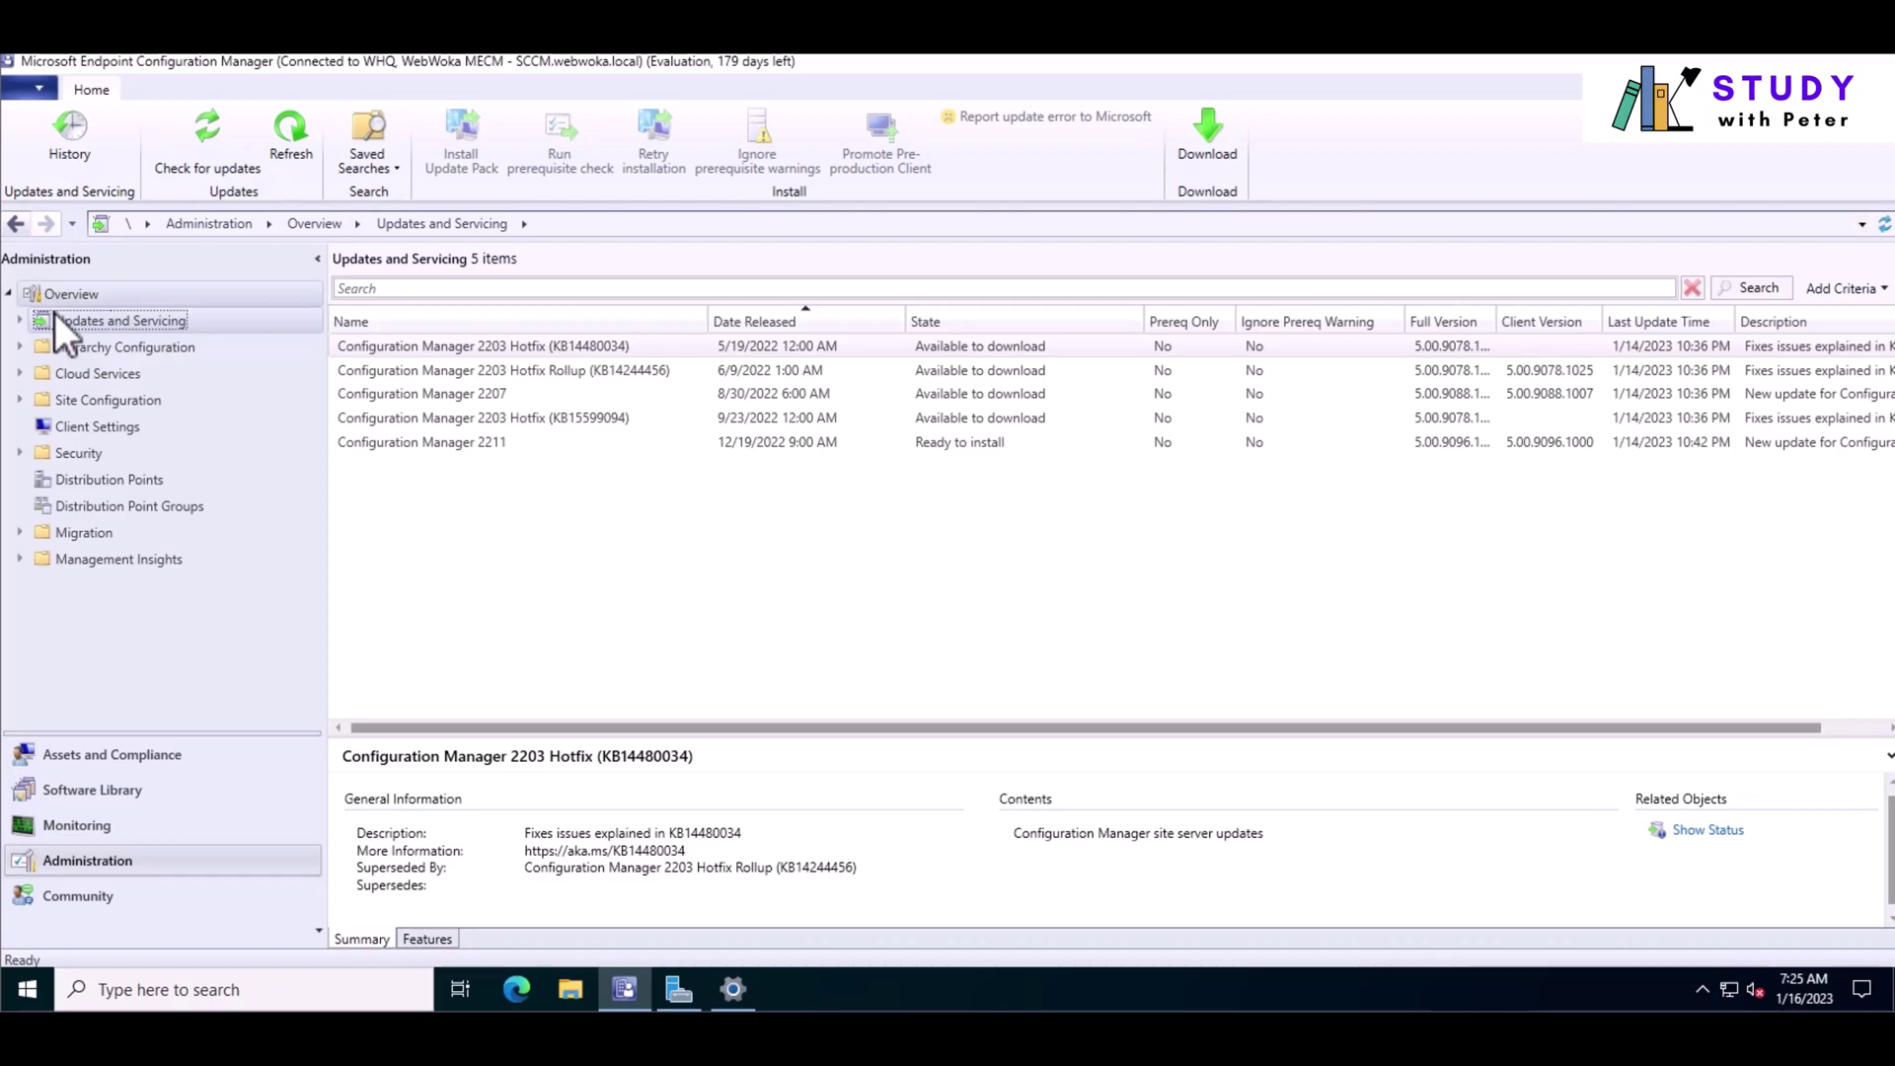
pyautogui.click(11, 294)
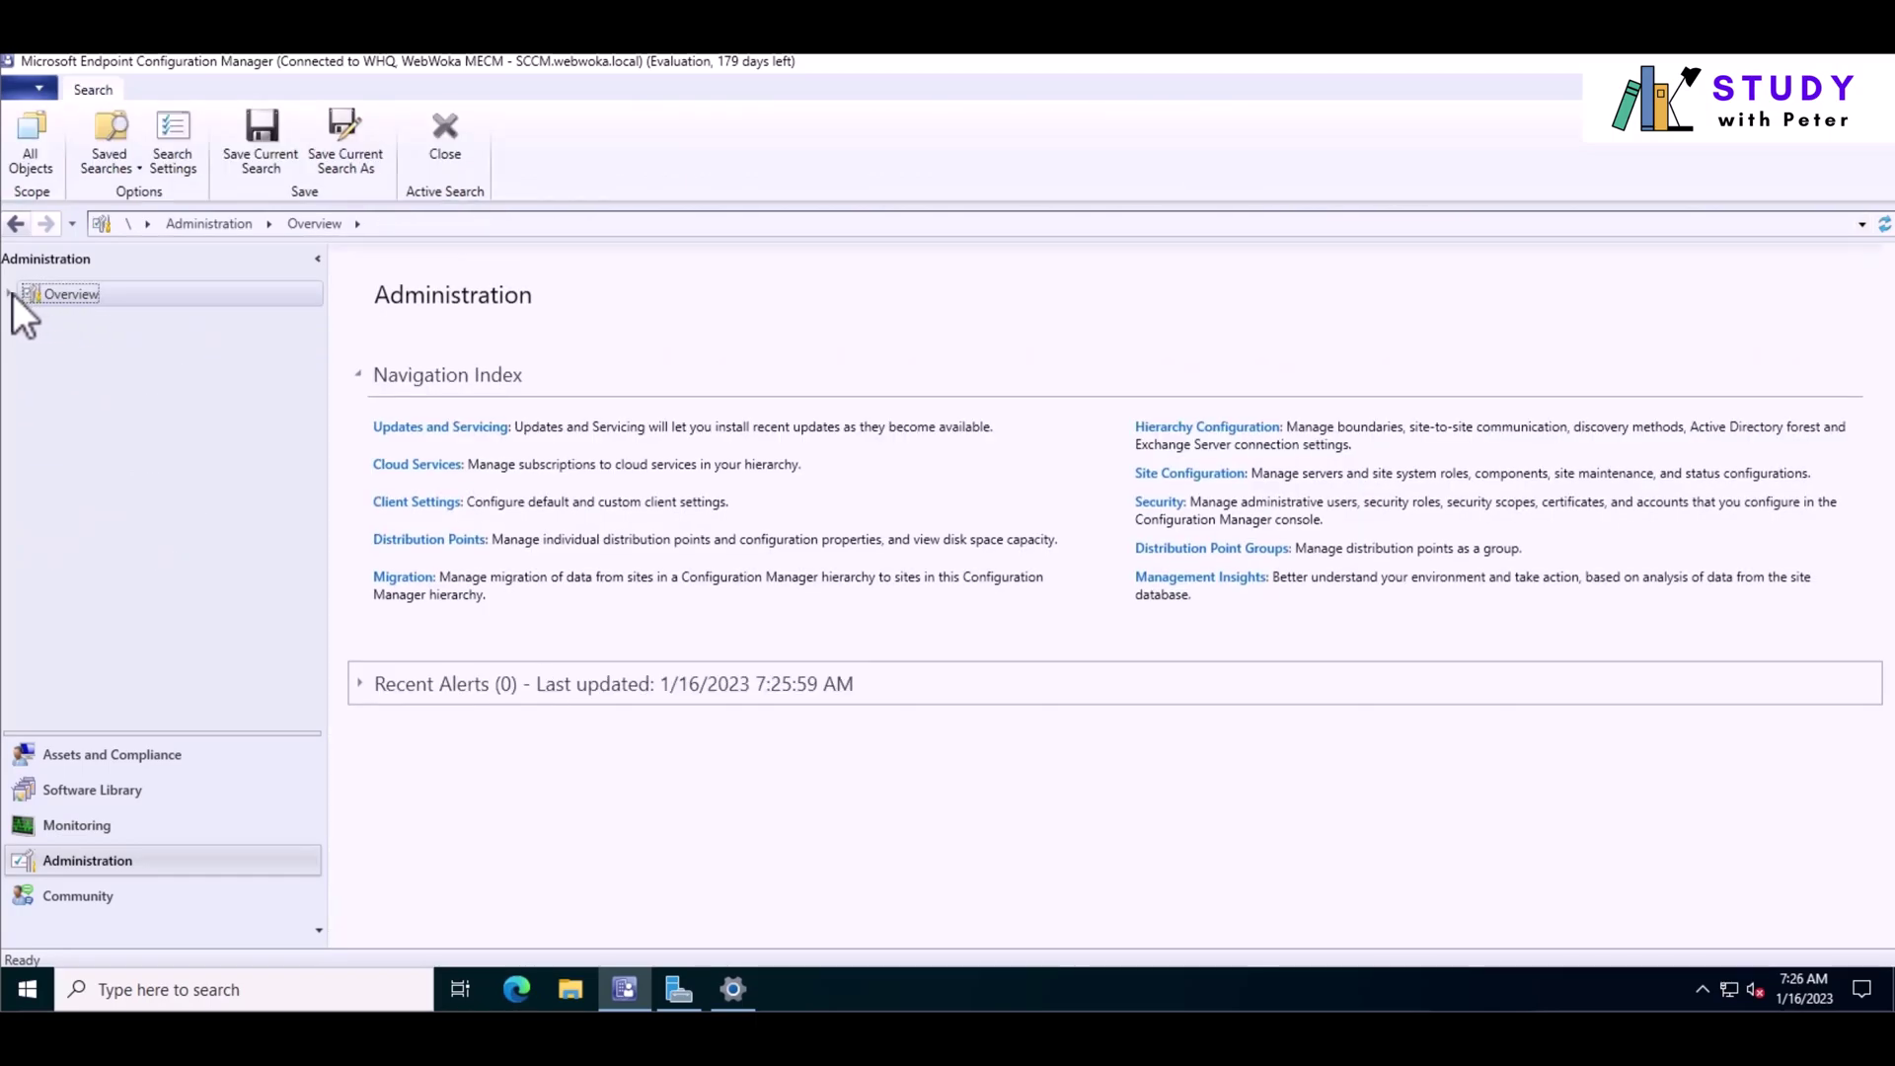
pyautogui.click(11, 294)
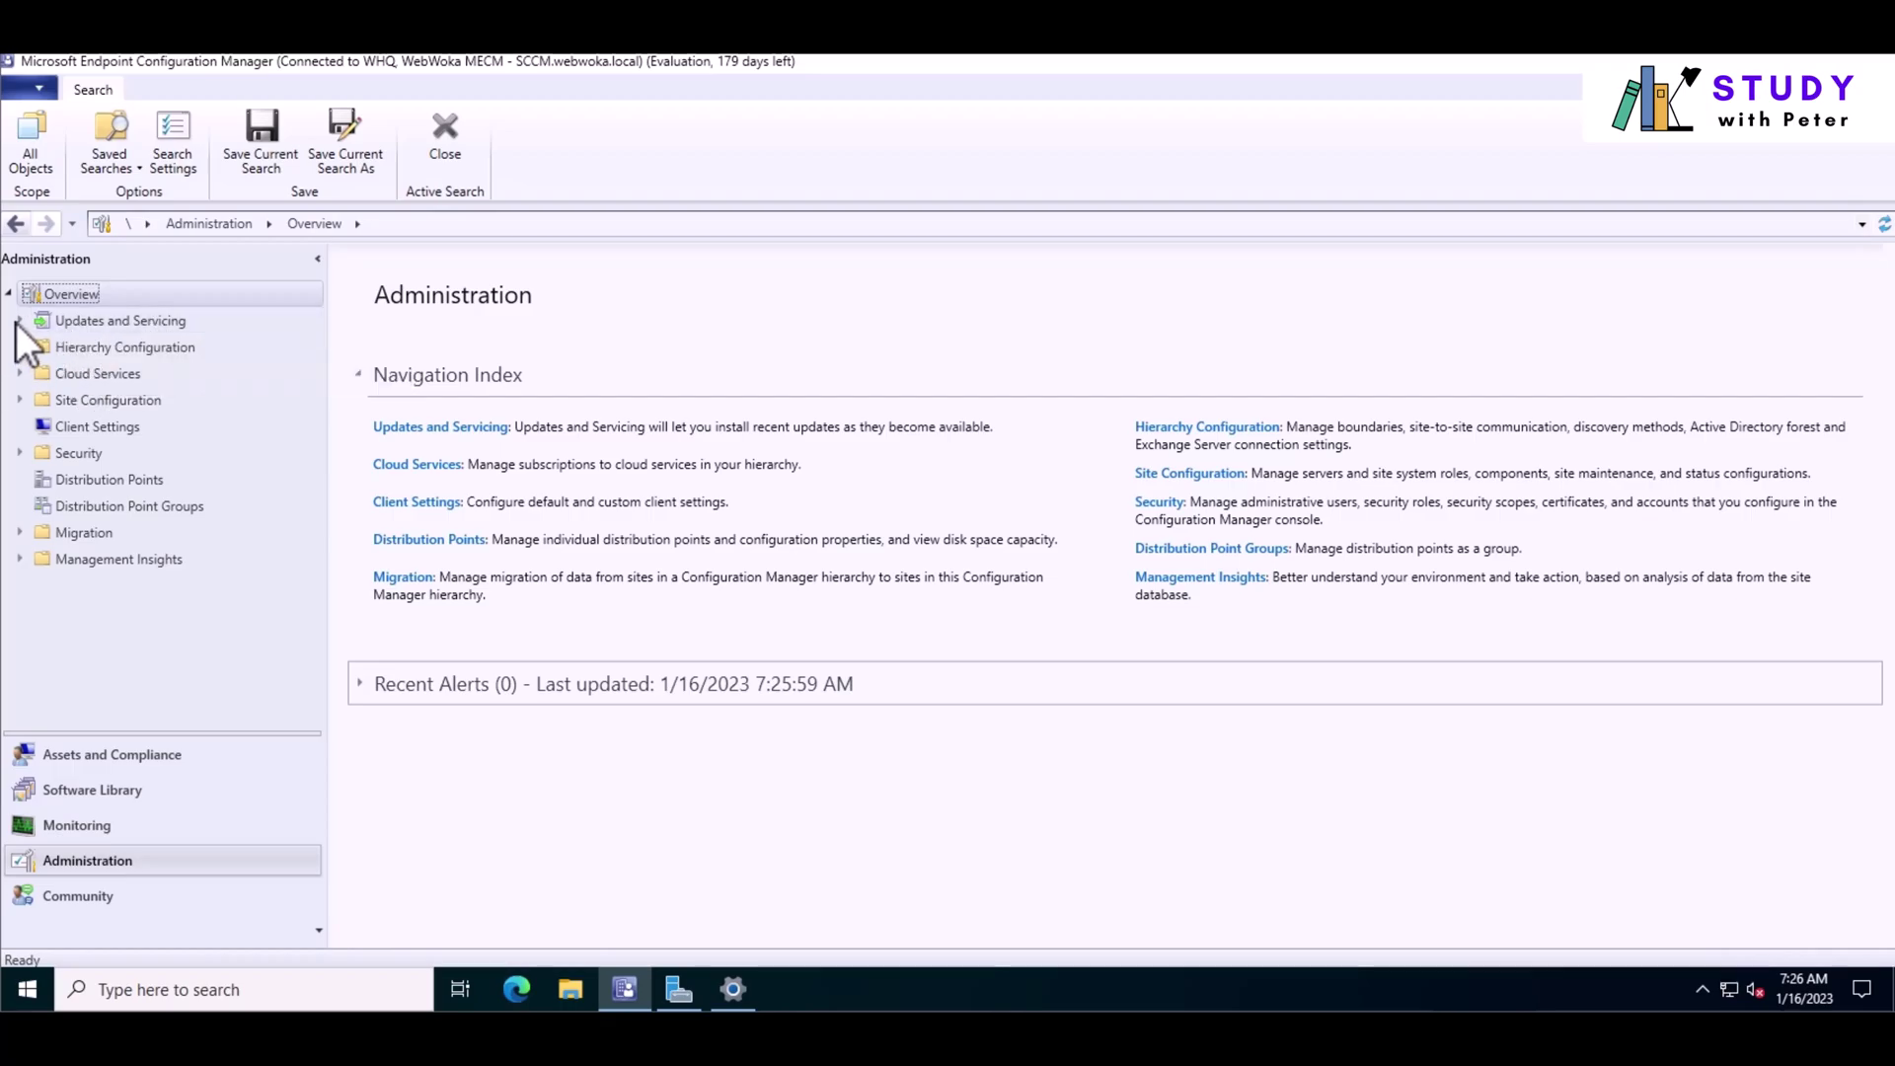
# Expand Updates and Servicing, inspect Features and the WebView2 console extension, then return to the update list.
pyautogui.click(20, 321)
pyautogui.click(99, 323)
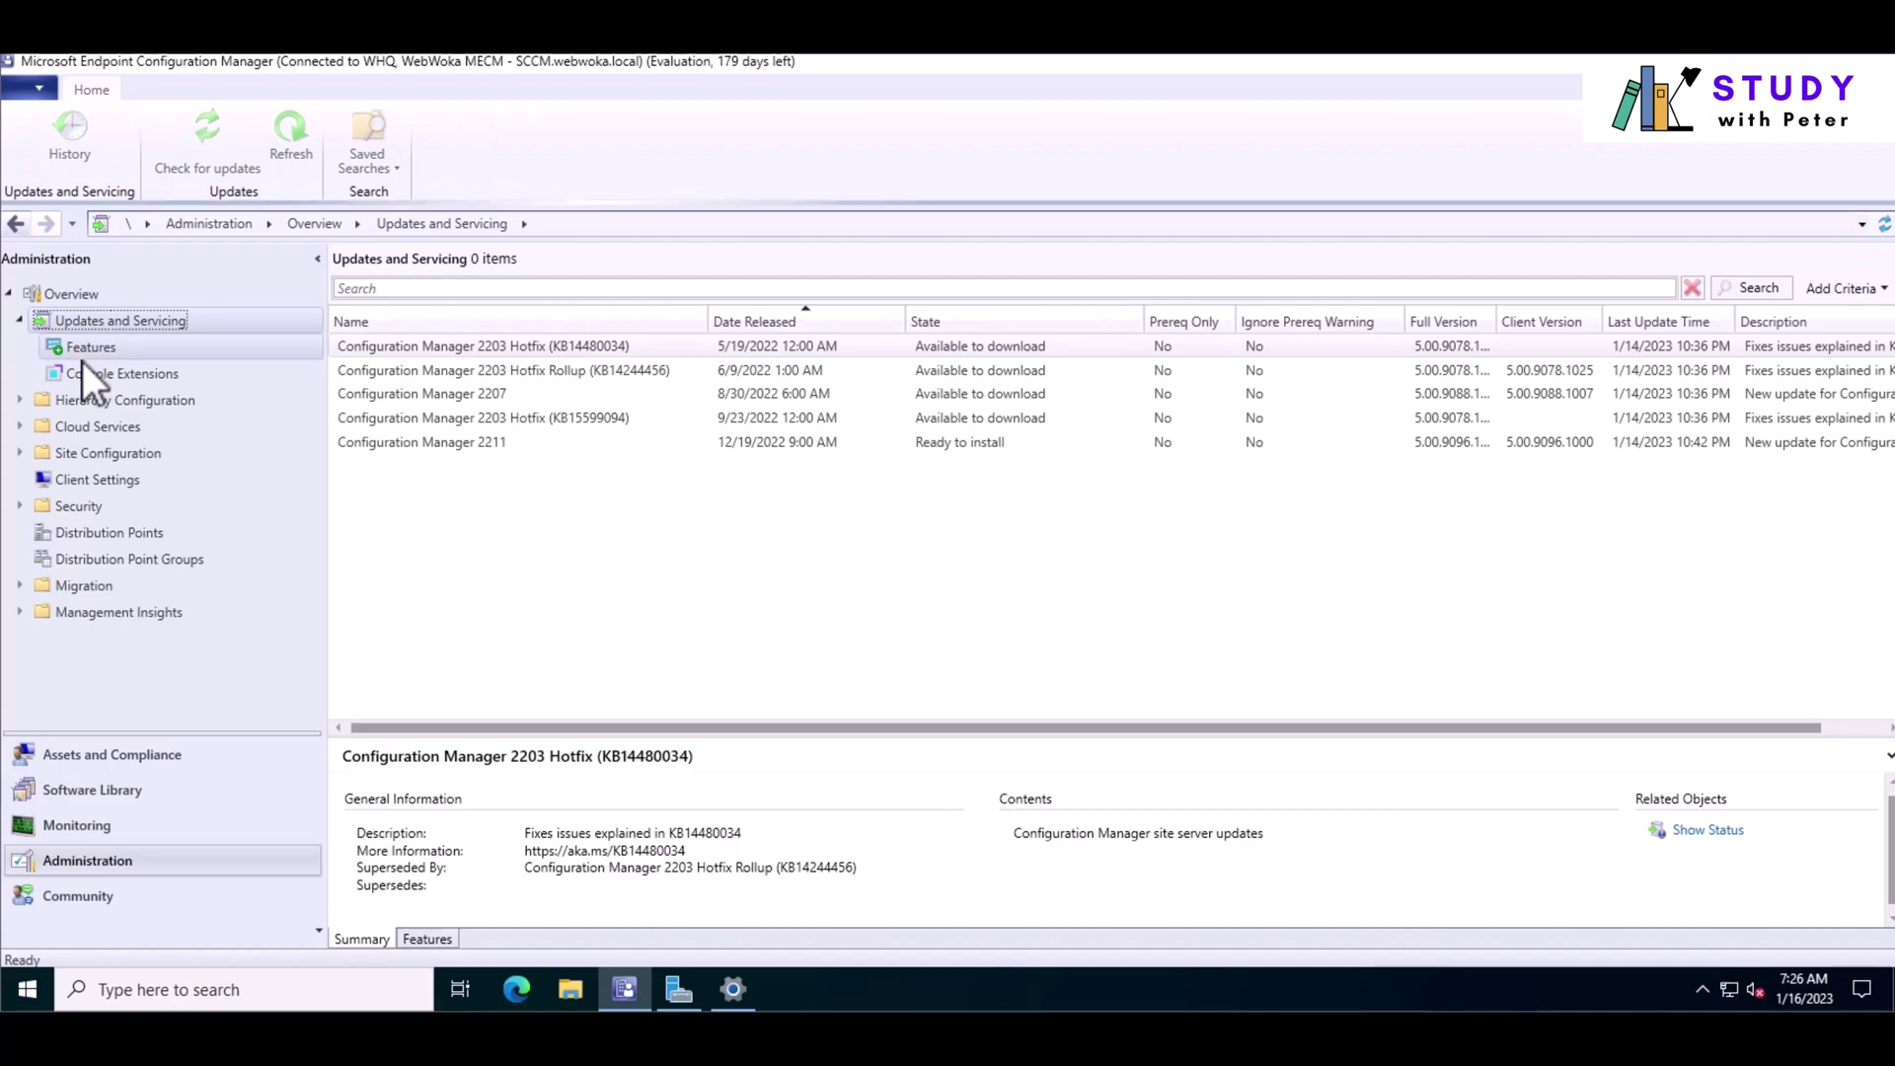
pyautogui.click(92, 349)
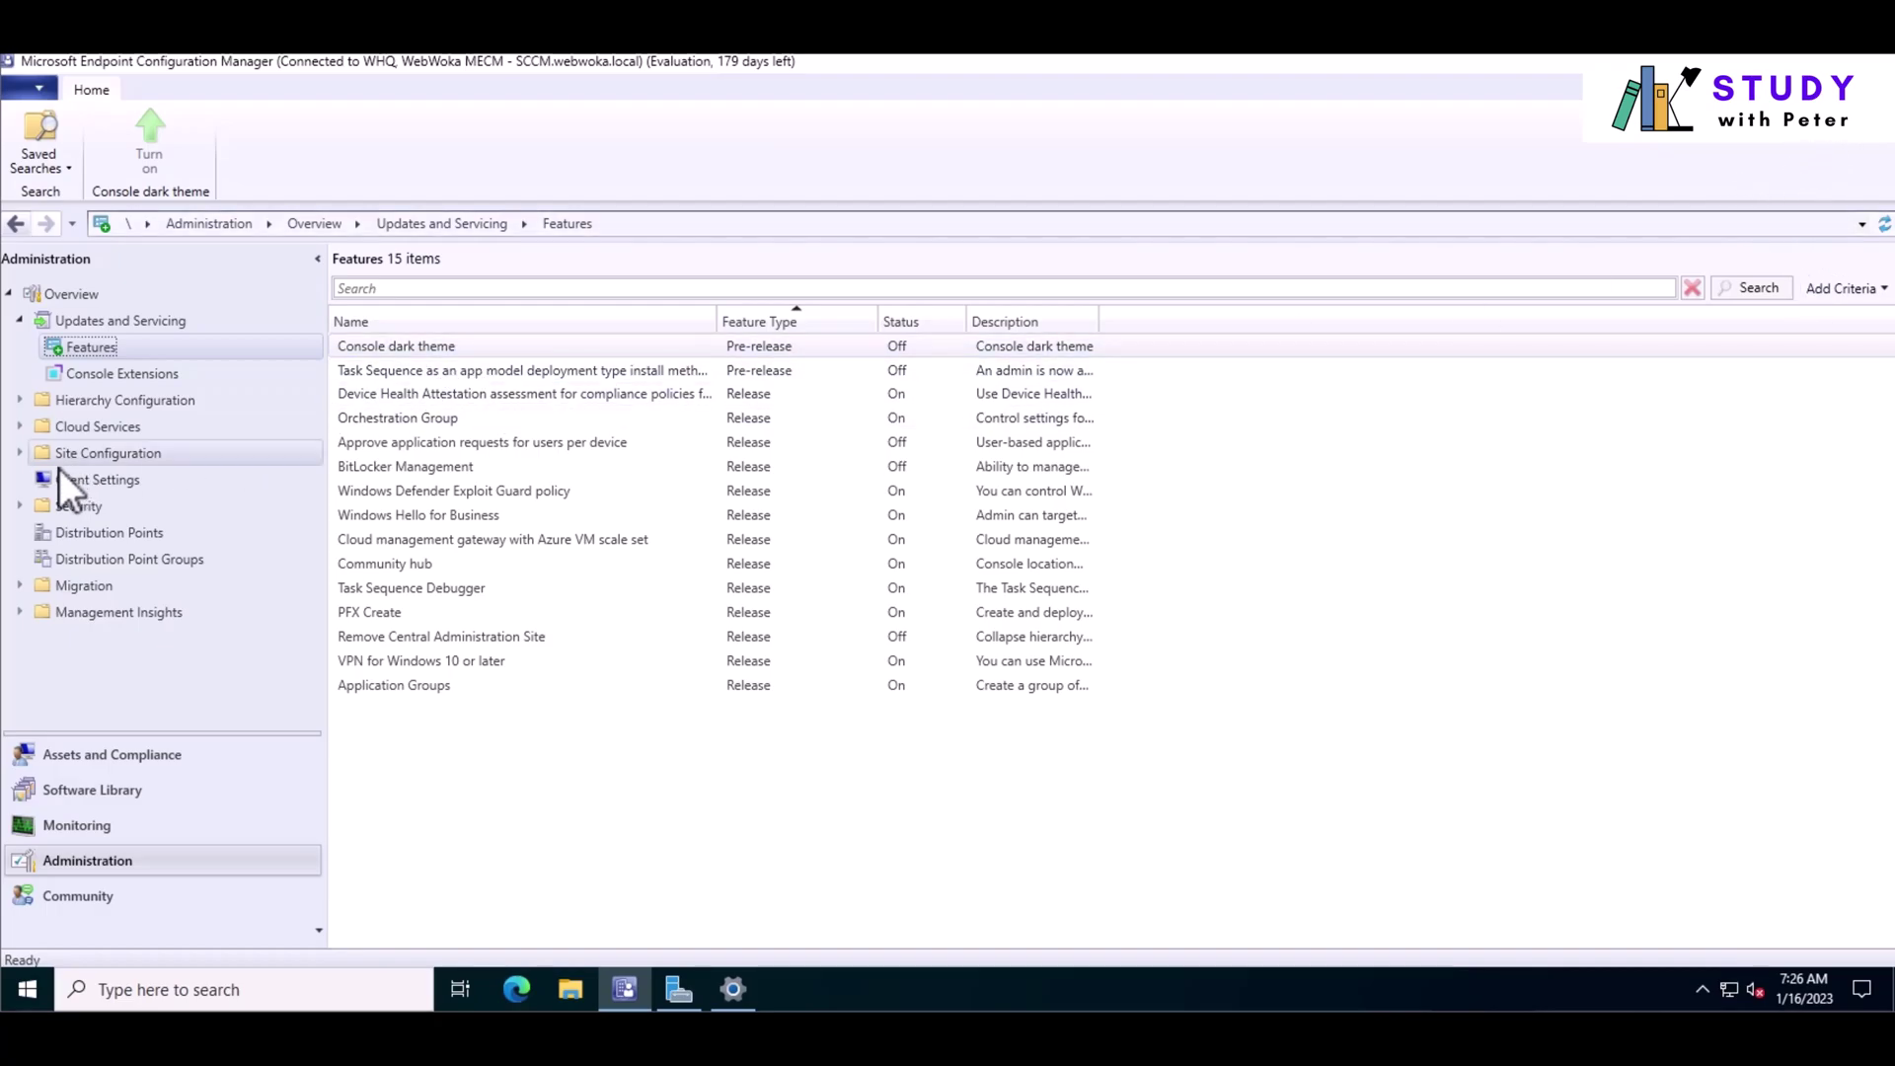
pyautogui.click(96, 373)
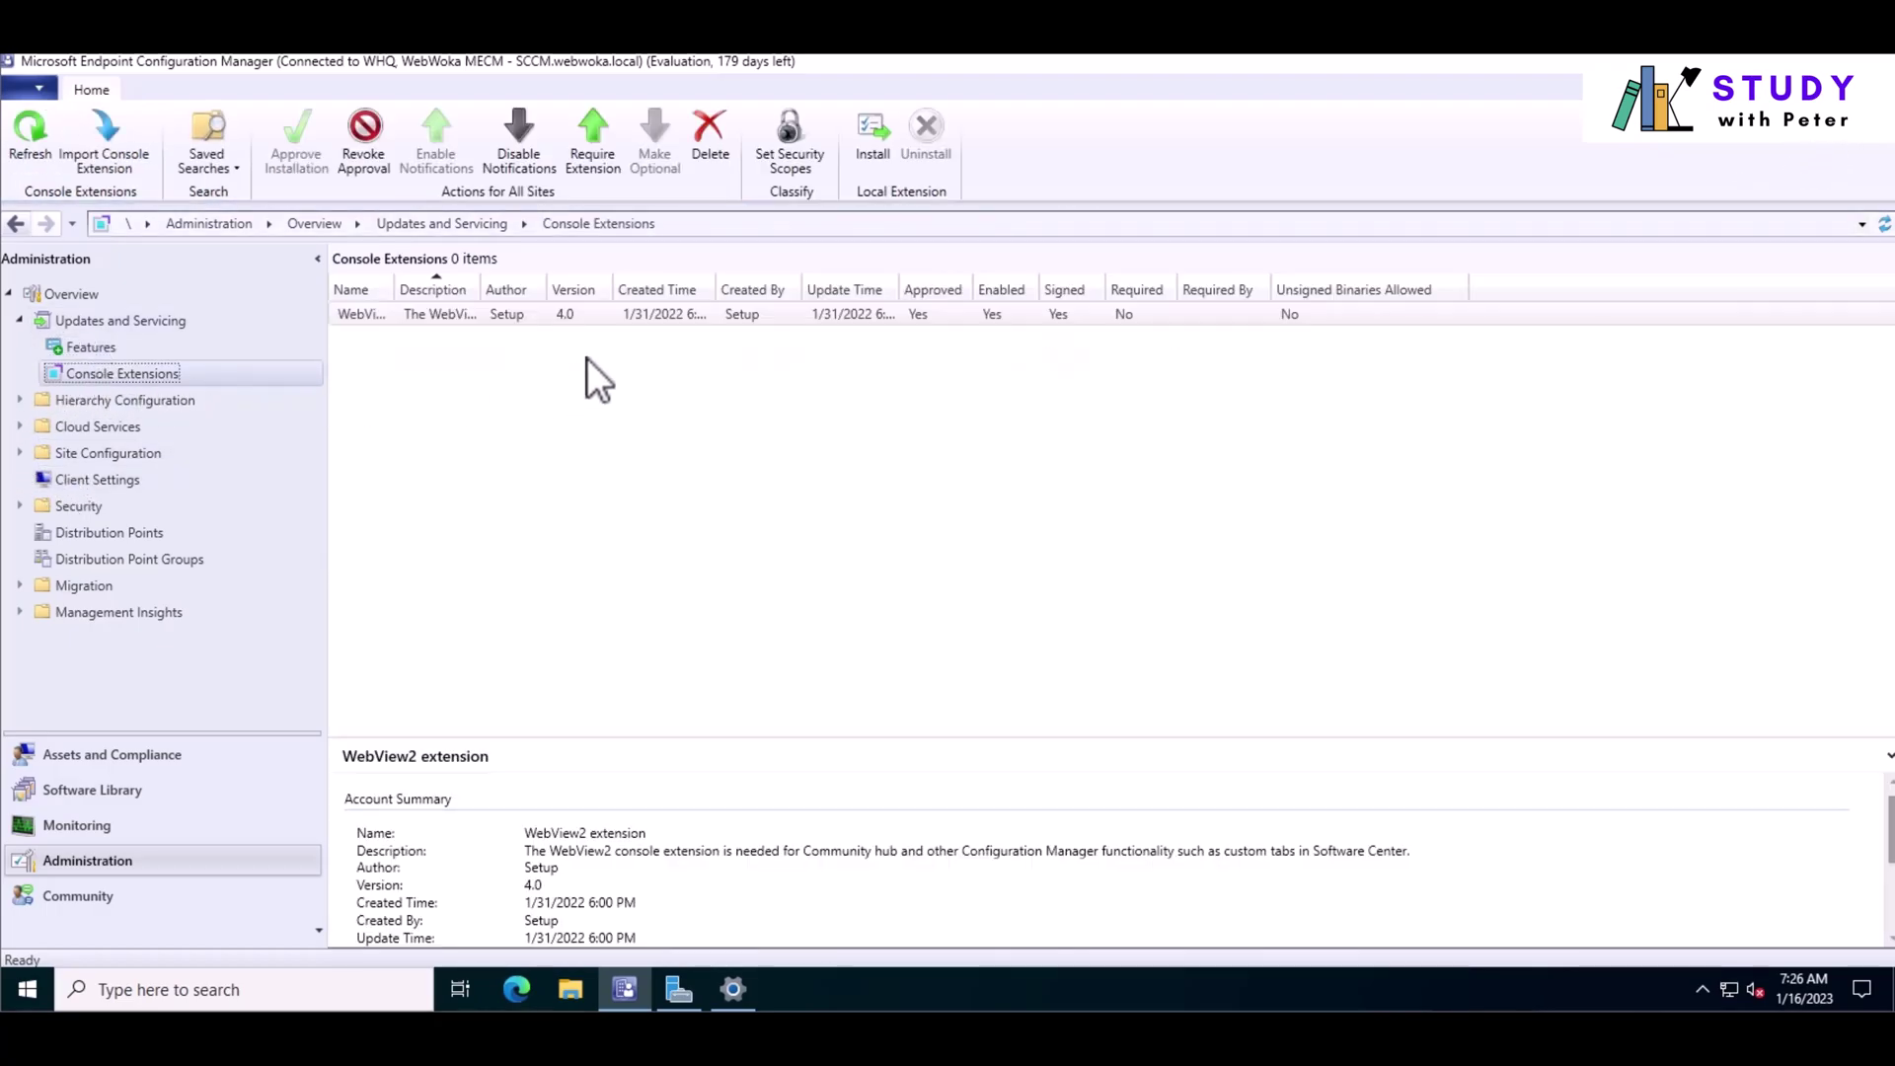
pyautogui.moveTo(392, 286); pyautogui.dragTo(519, 287)
pyautogui.click(378, 316)
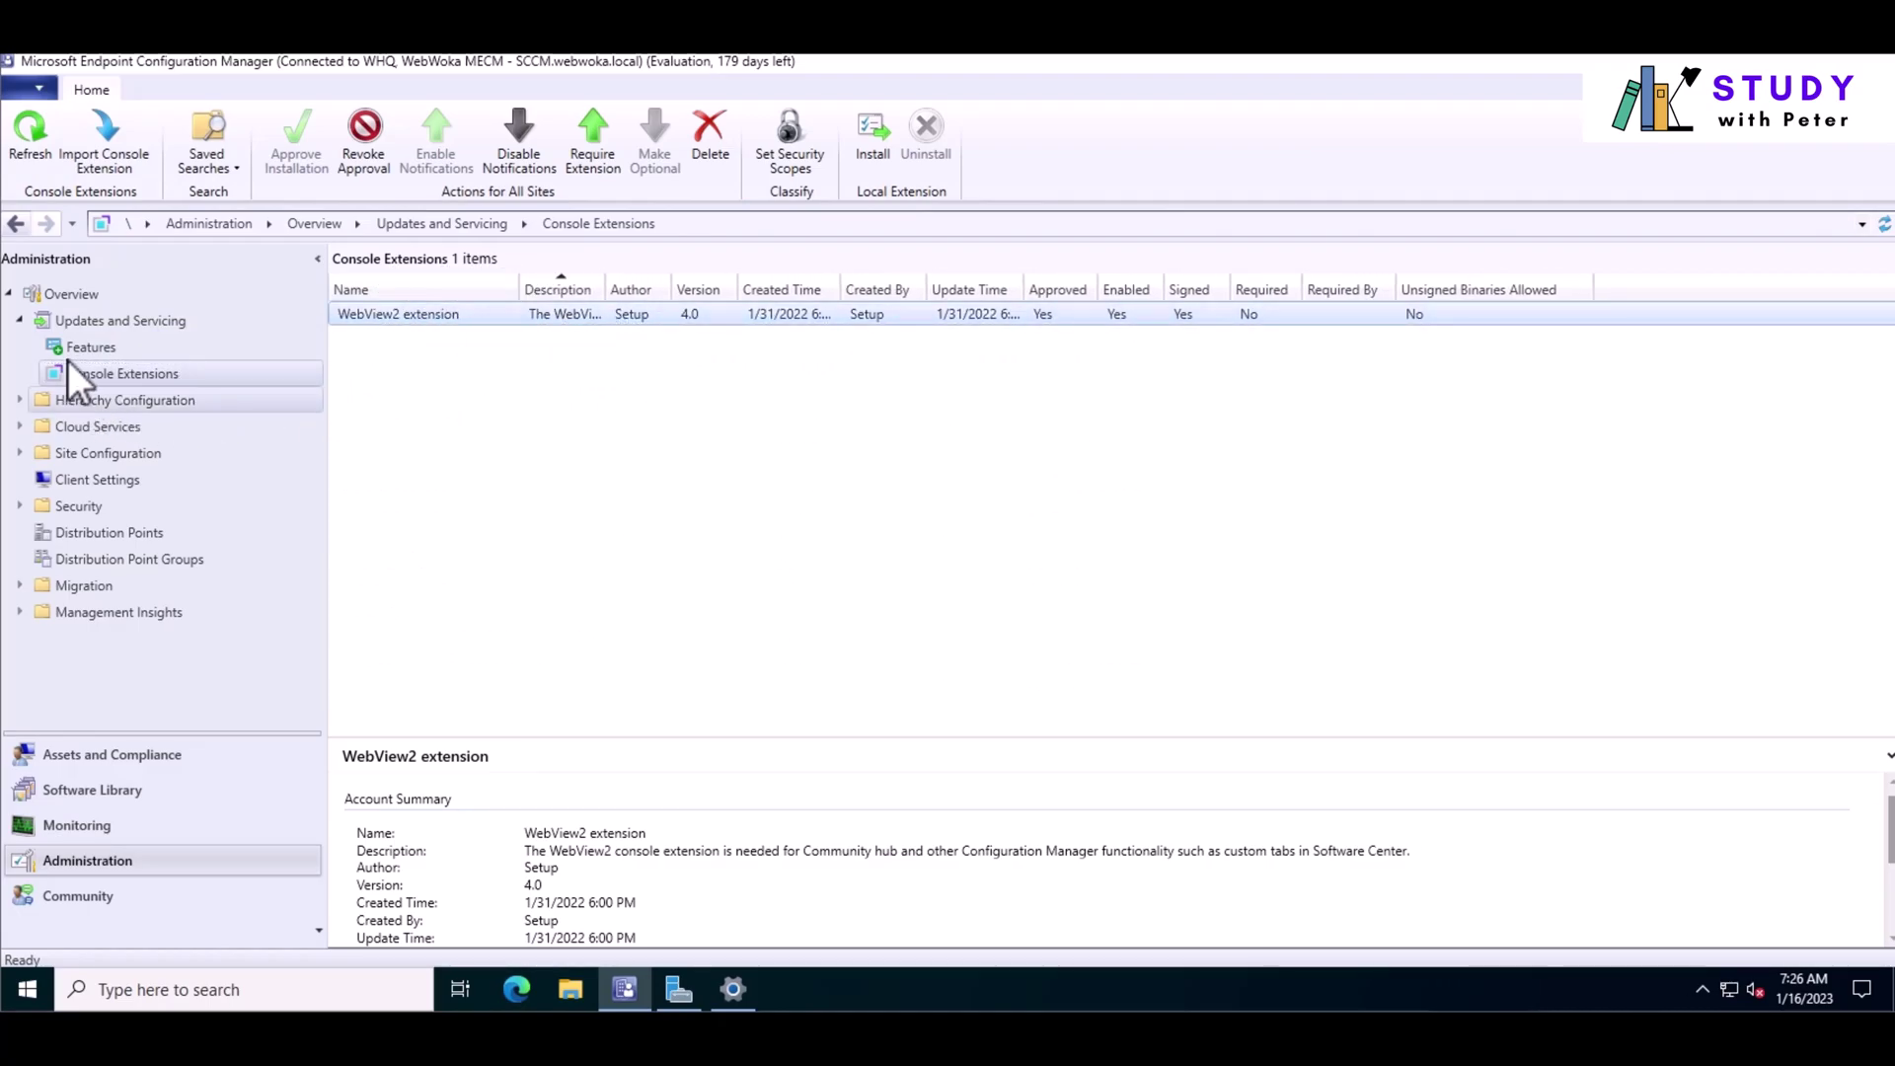
pyautogui.click(118, 324)
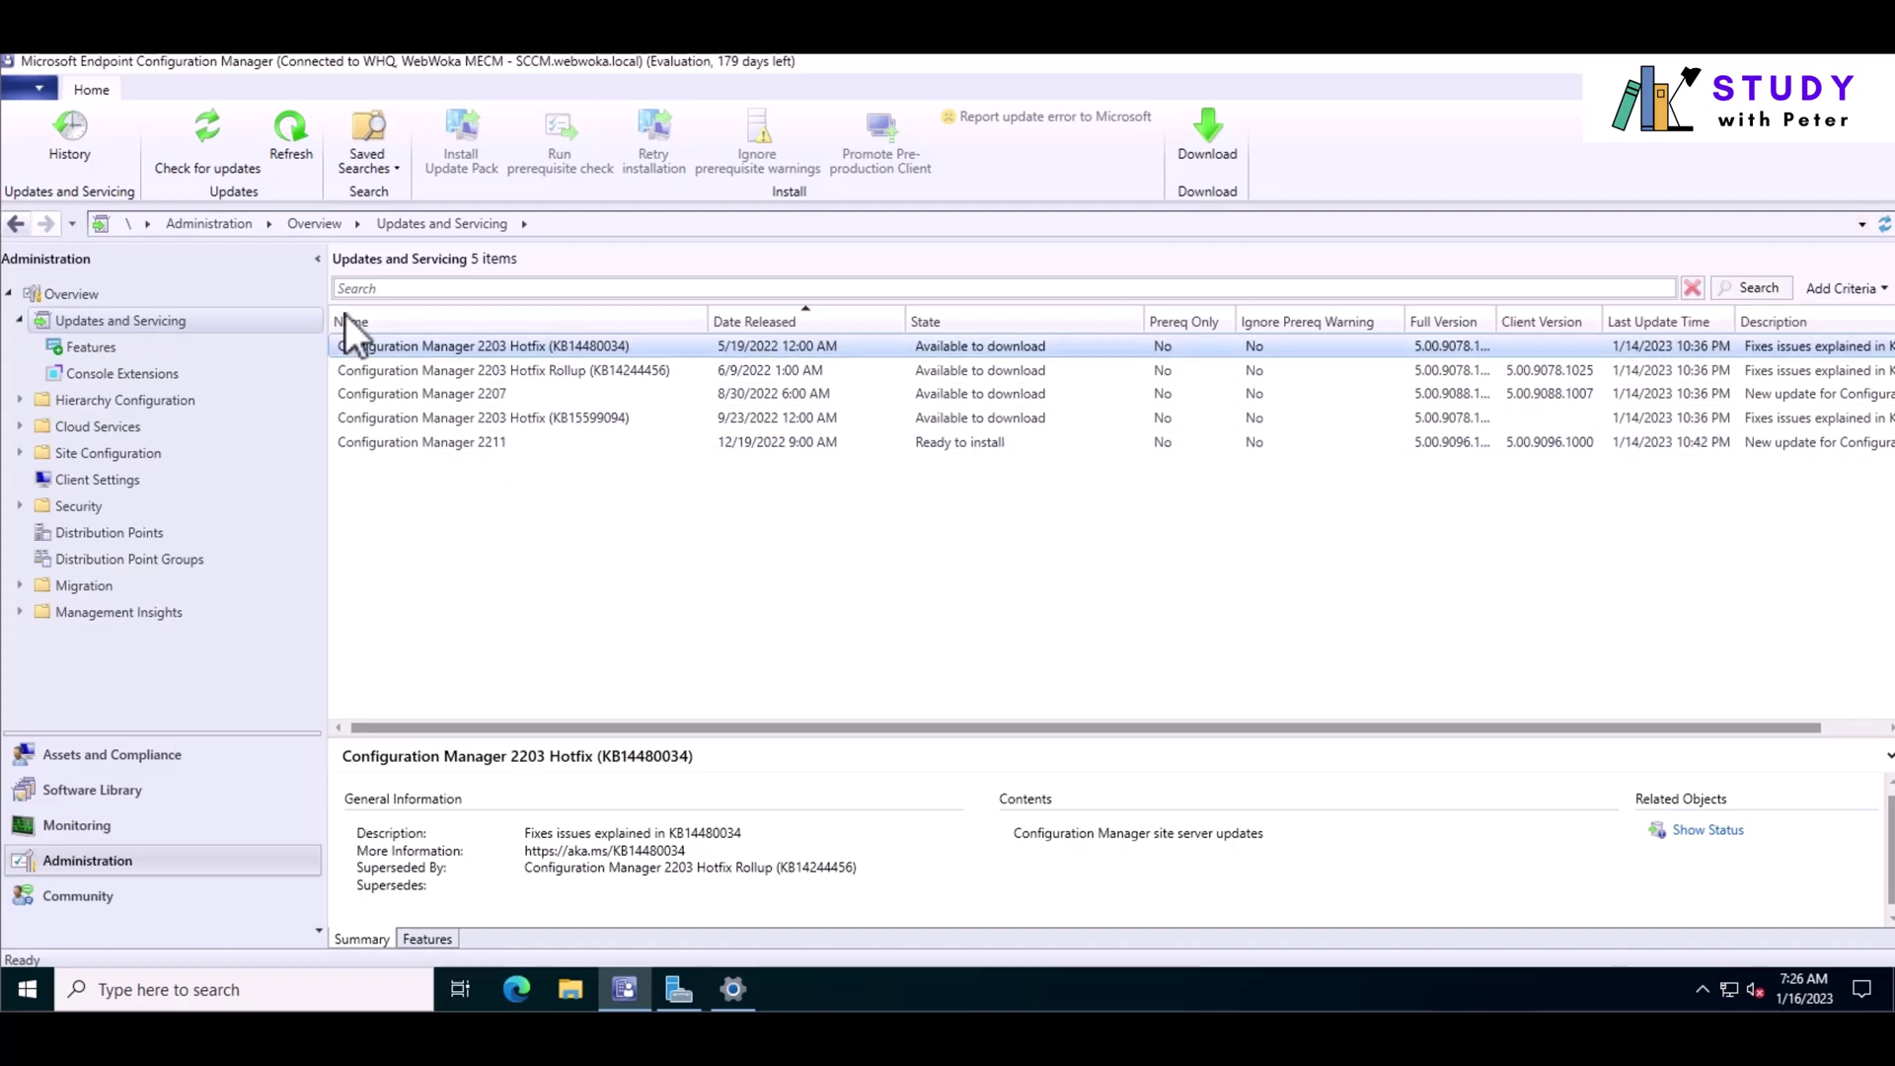
# Try downloading 2203 hotfixes KB14480034 and KB15599094, declining the older update pack each time.
pyautogui.click(501, 447)
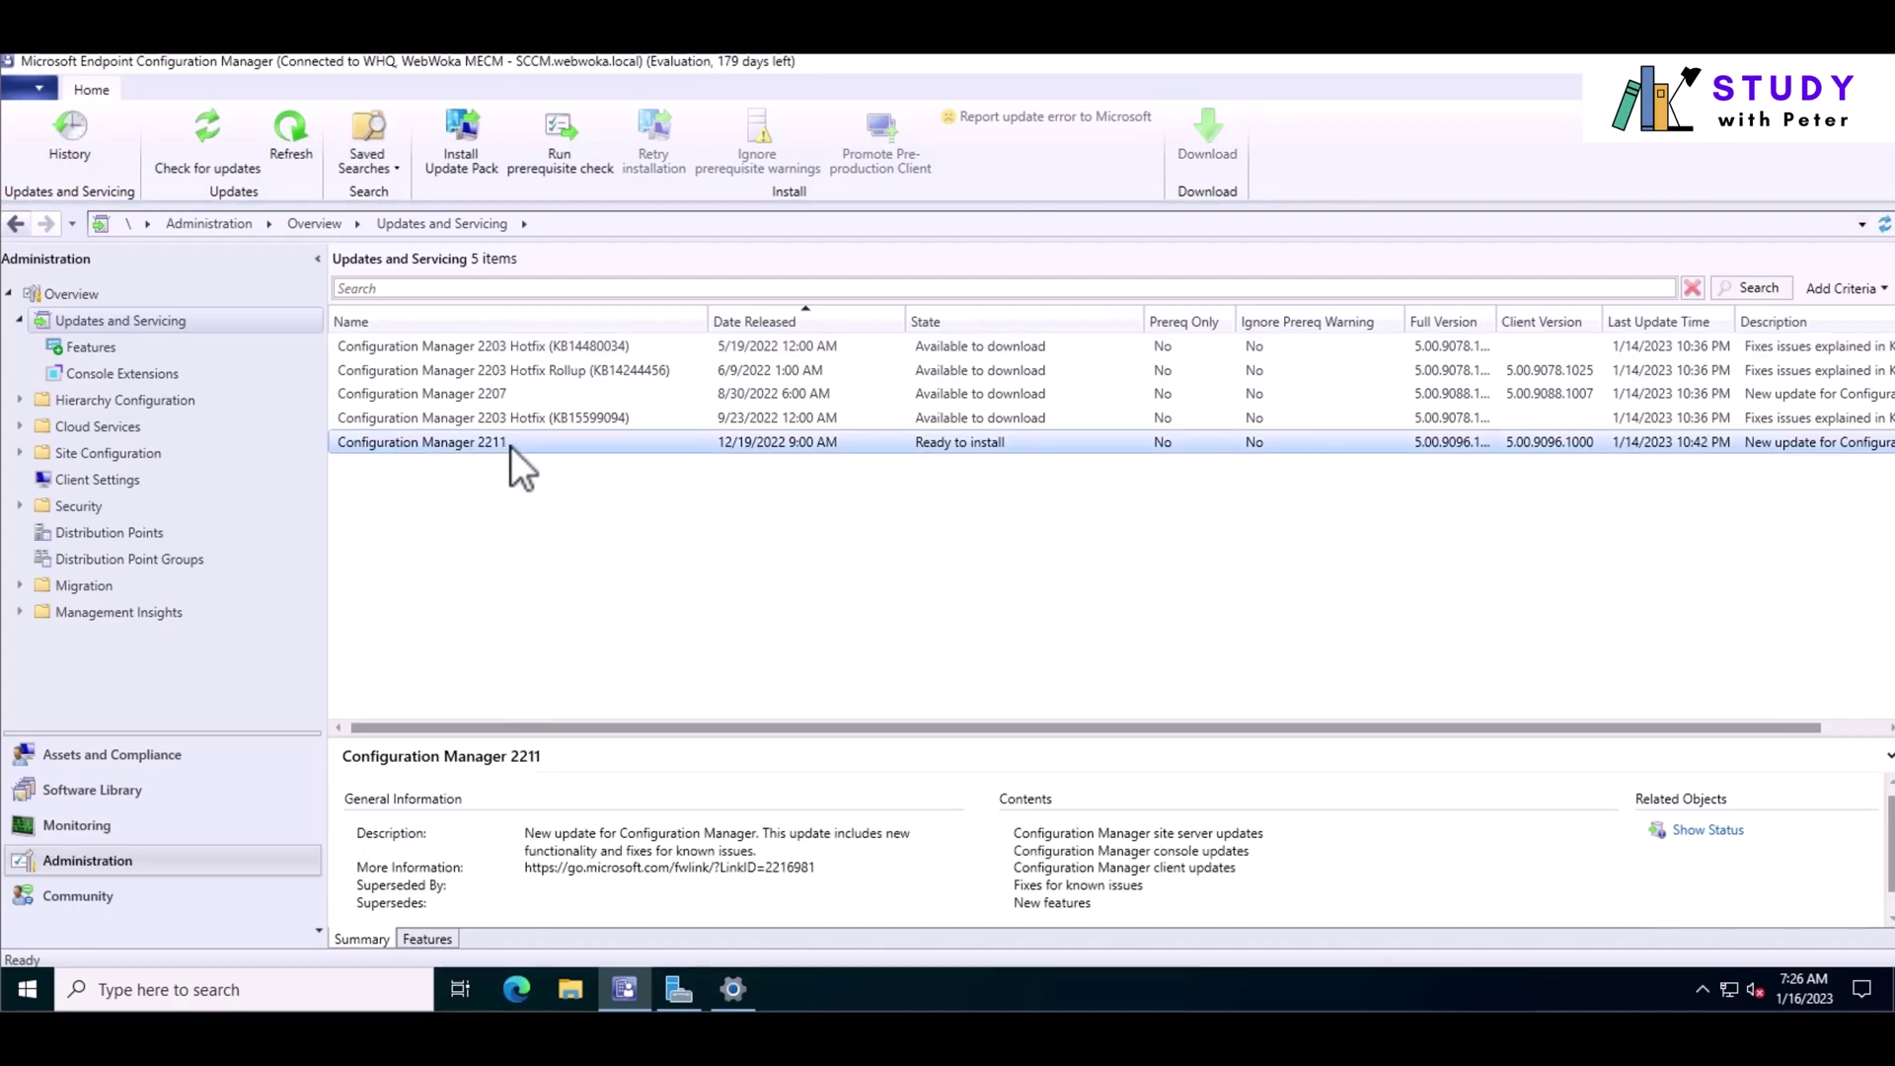
pyautogui.click(709, 345)
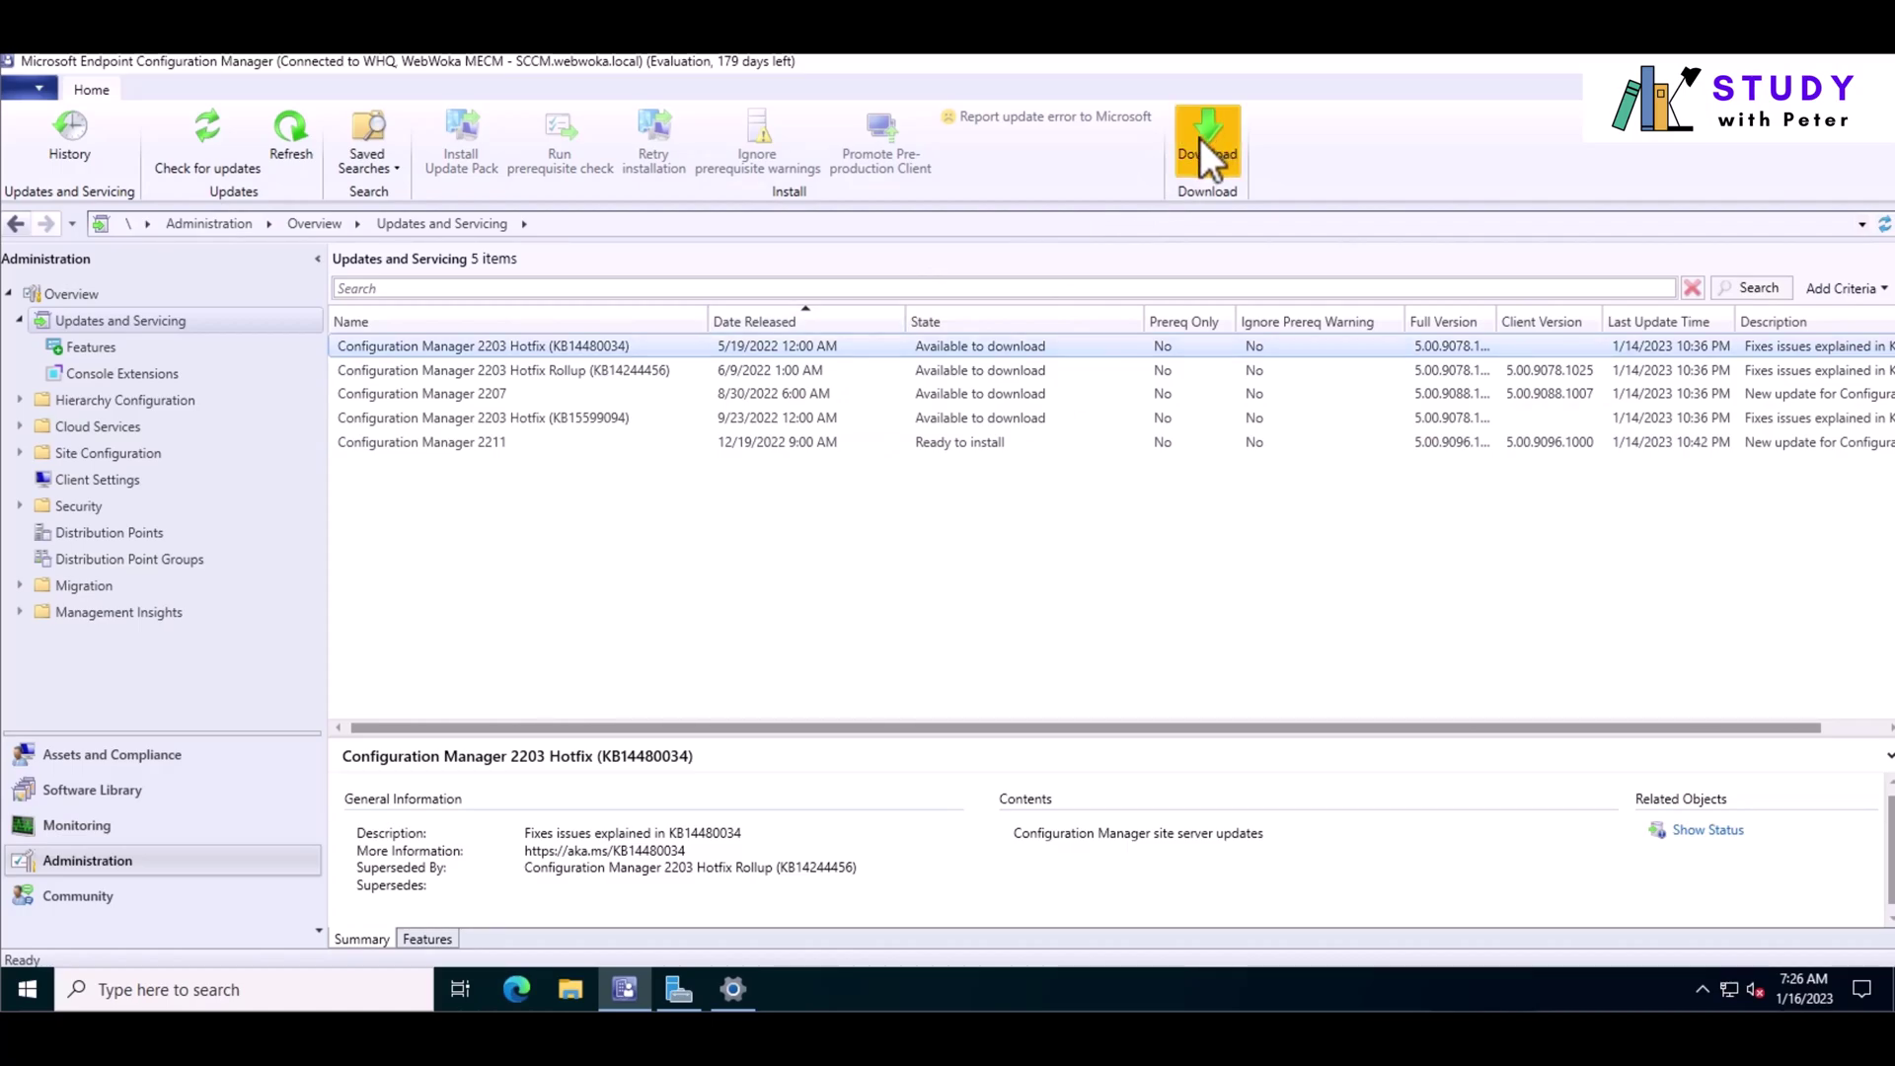
pyautogui.click(1199, 138)
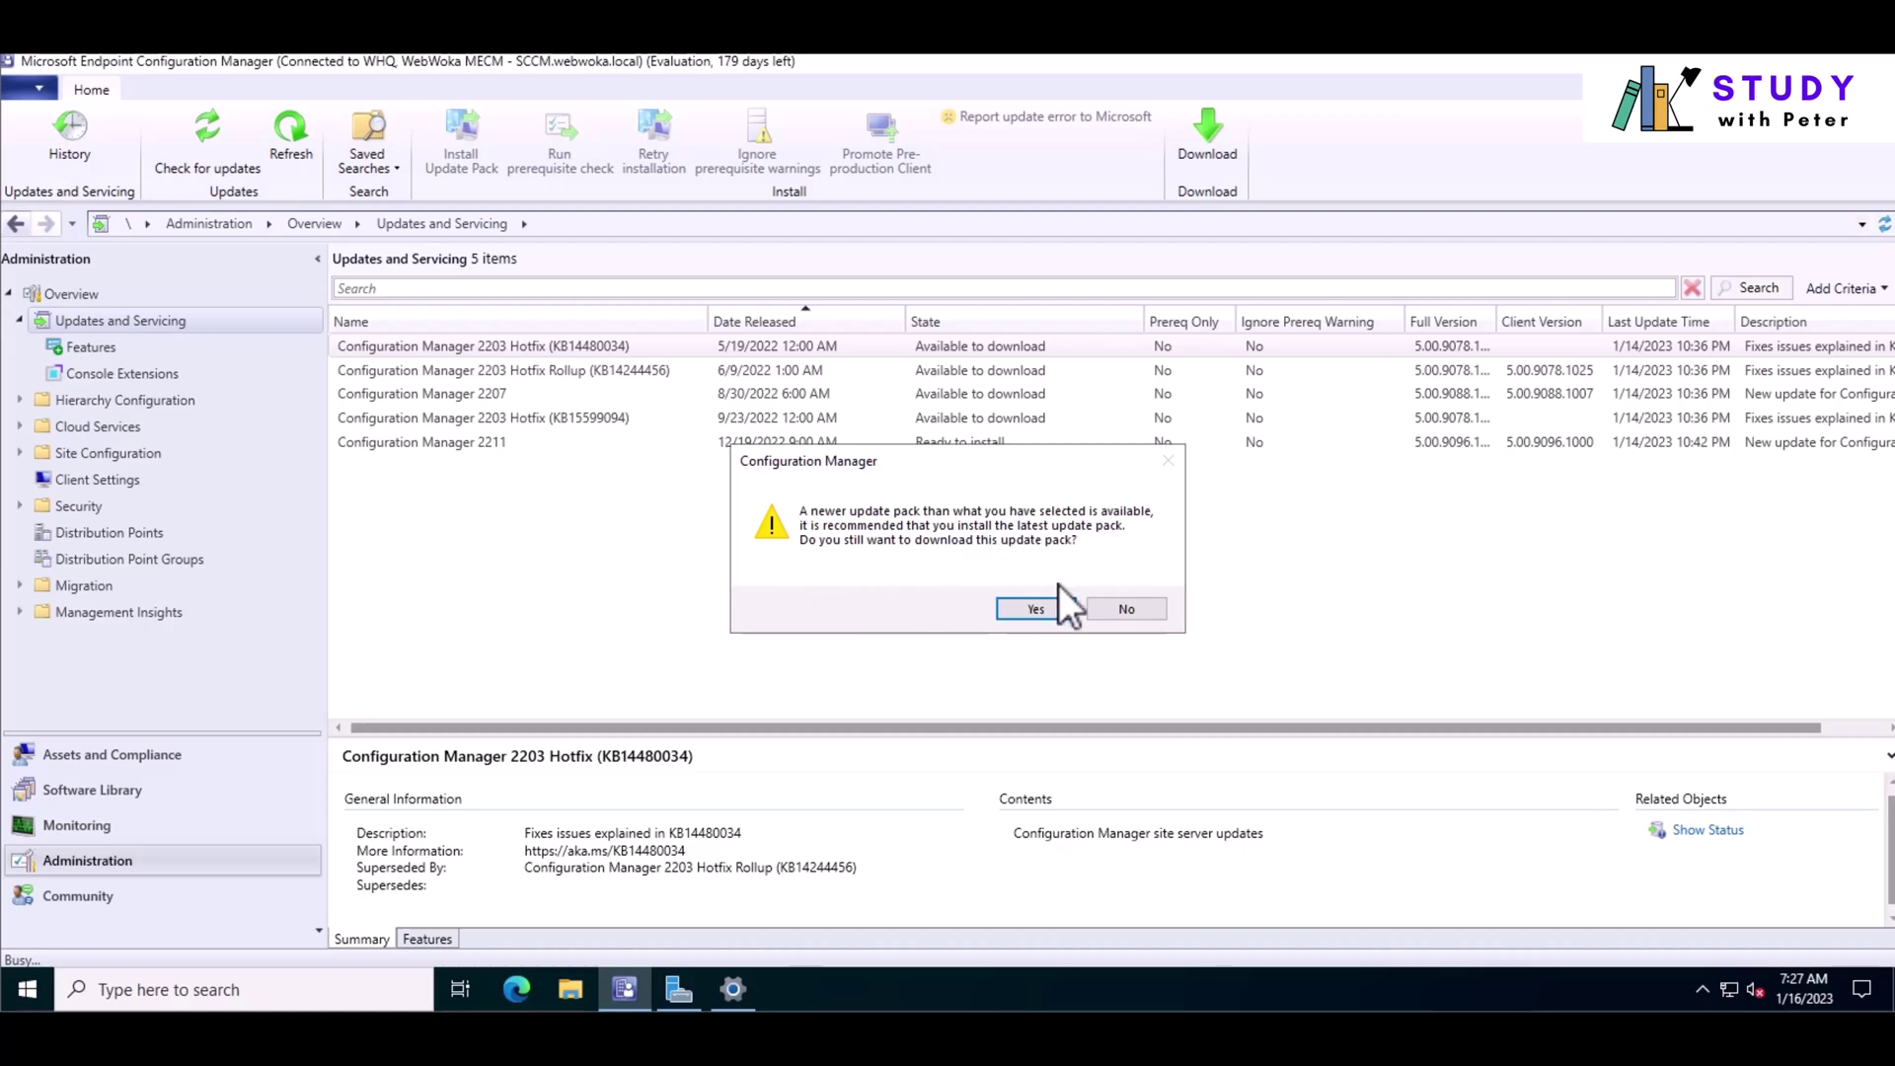
pyautogui.click(1153, 609)
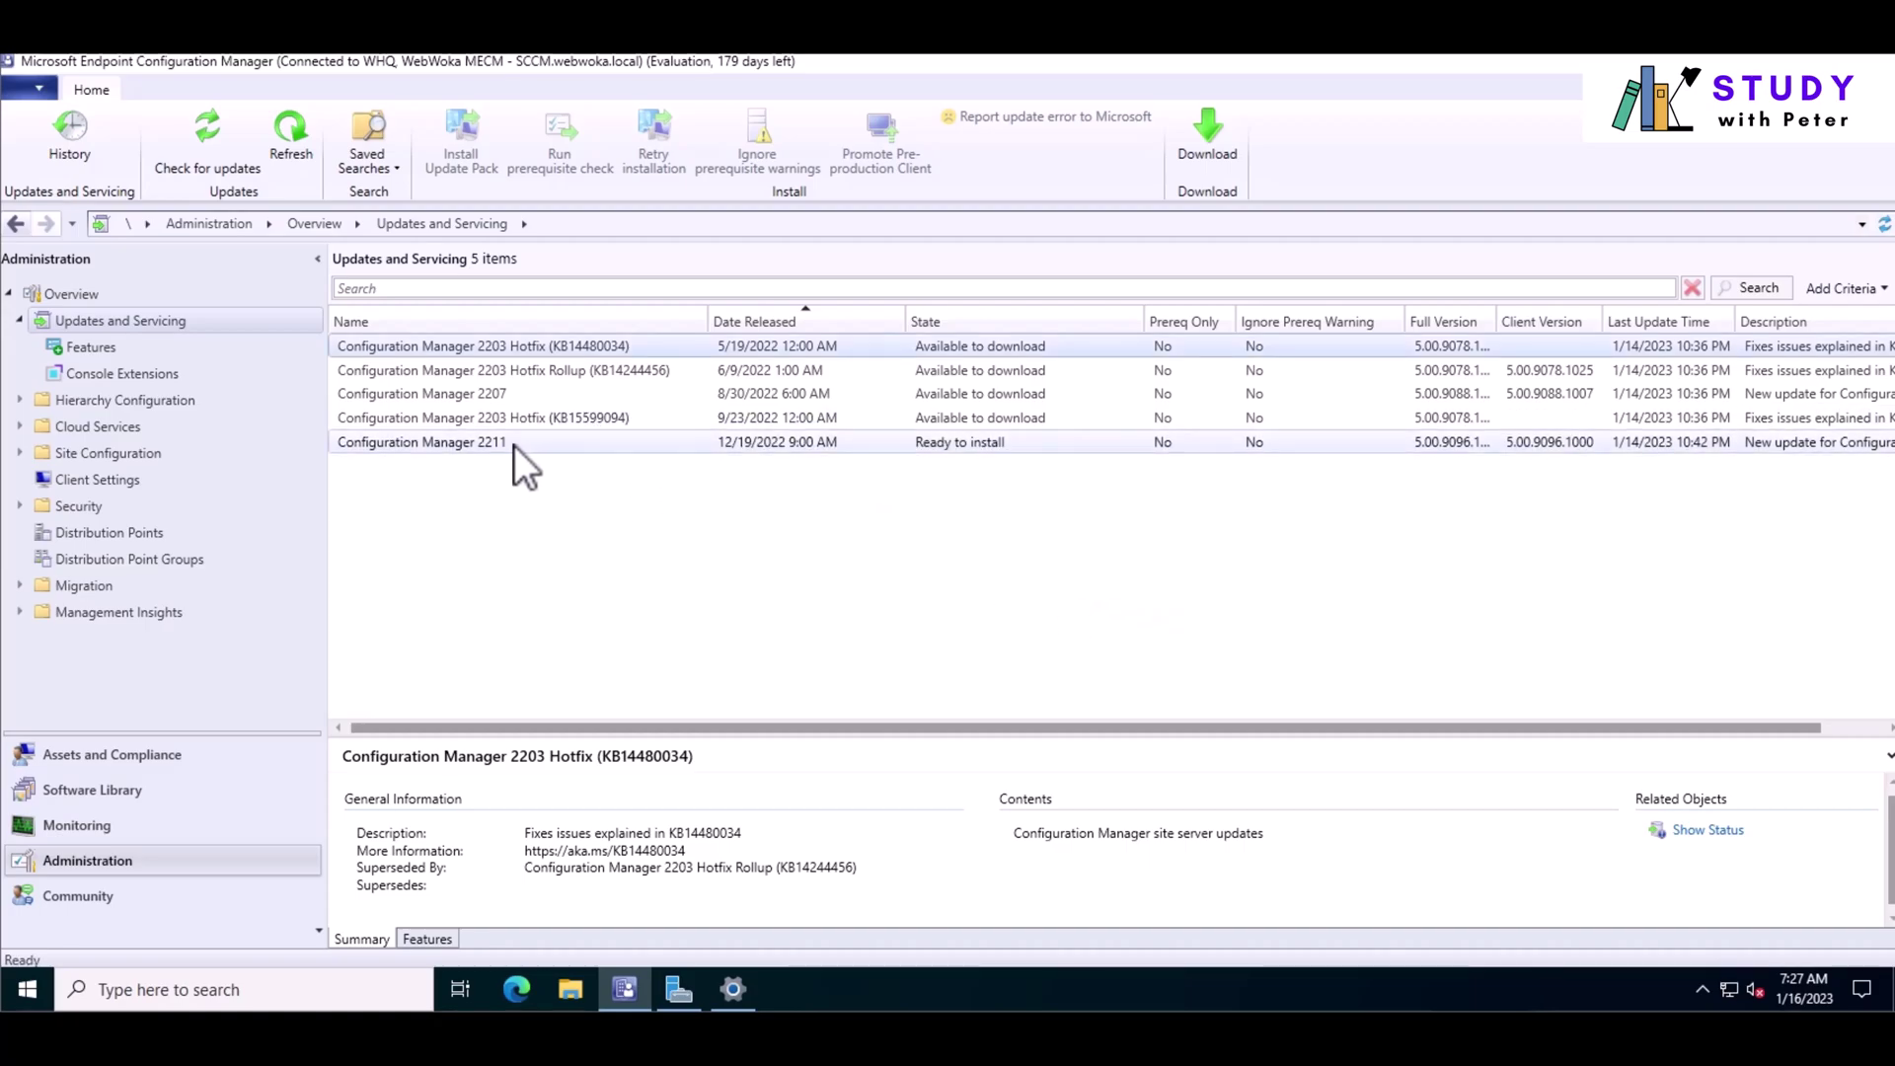
pyautogui.click(555, 419)
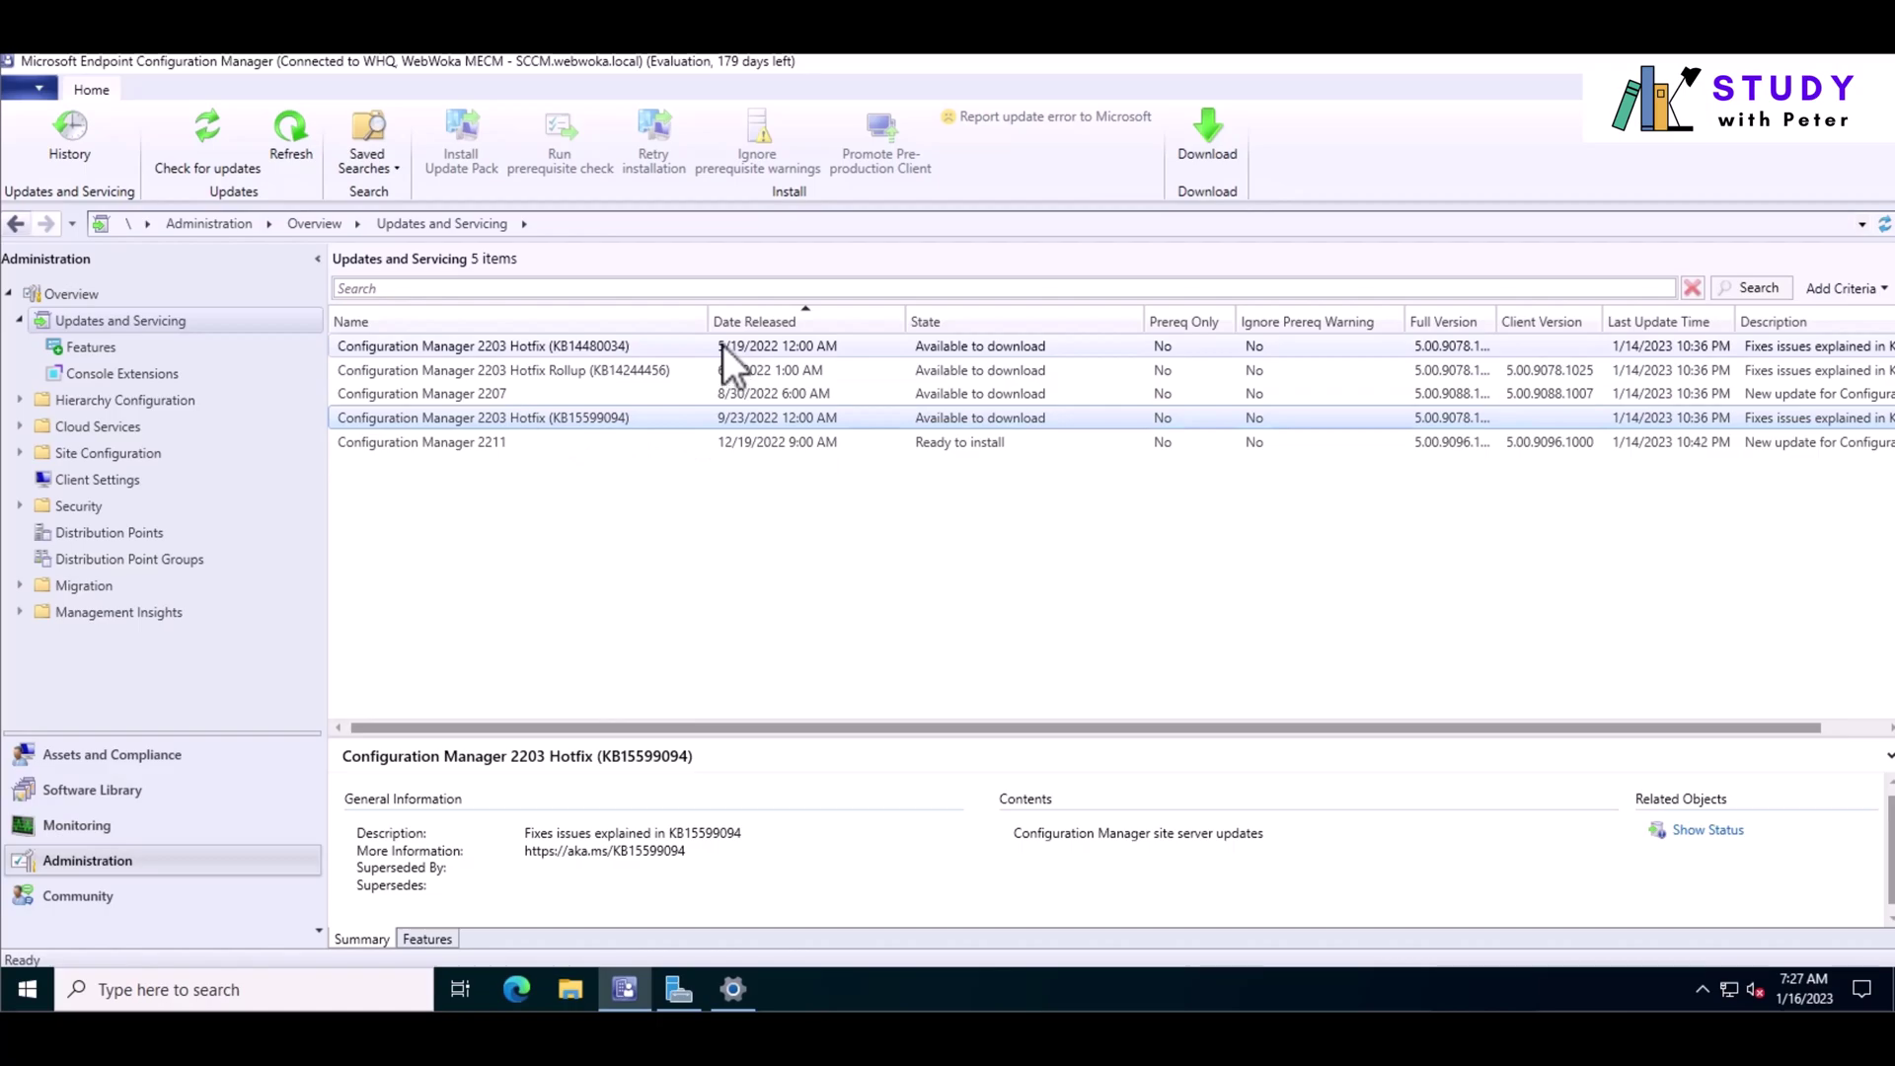
pyautogui.click(1209, 139)
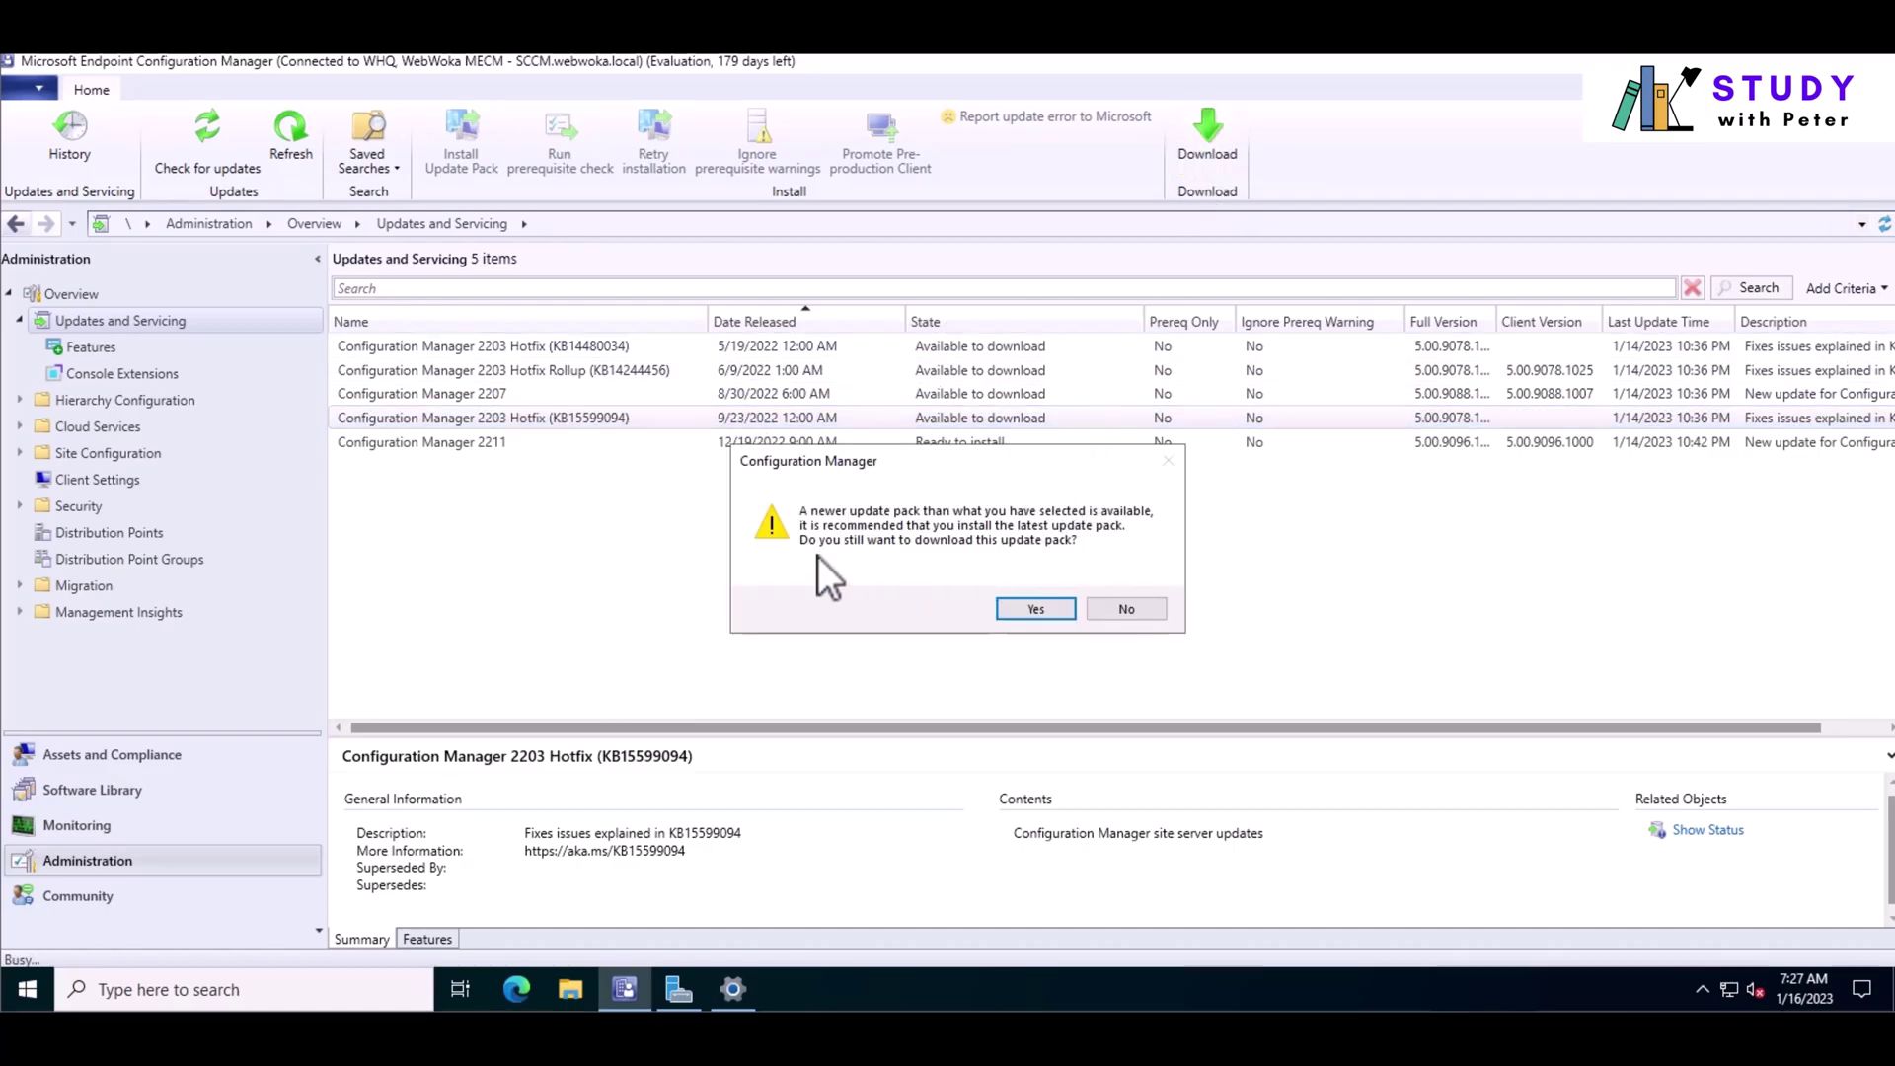
pyautogui.click(1126, 609)
pyautogui.click(959, 444)
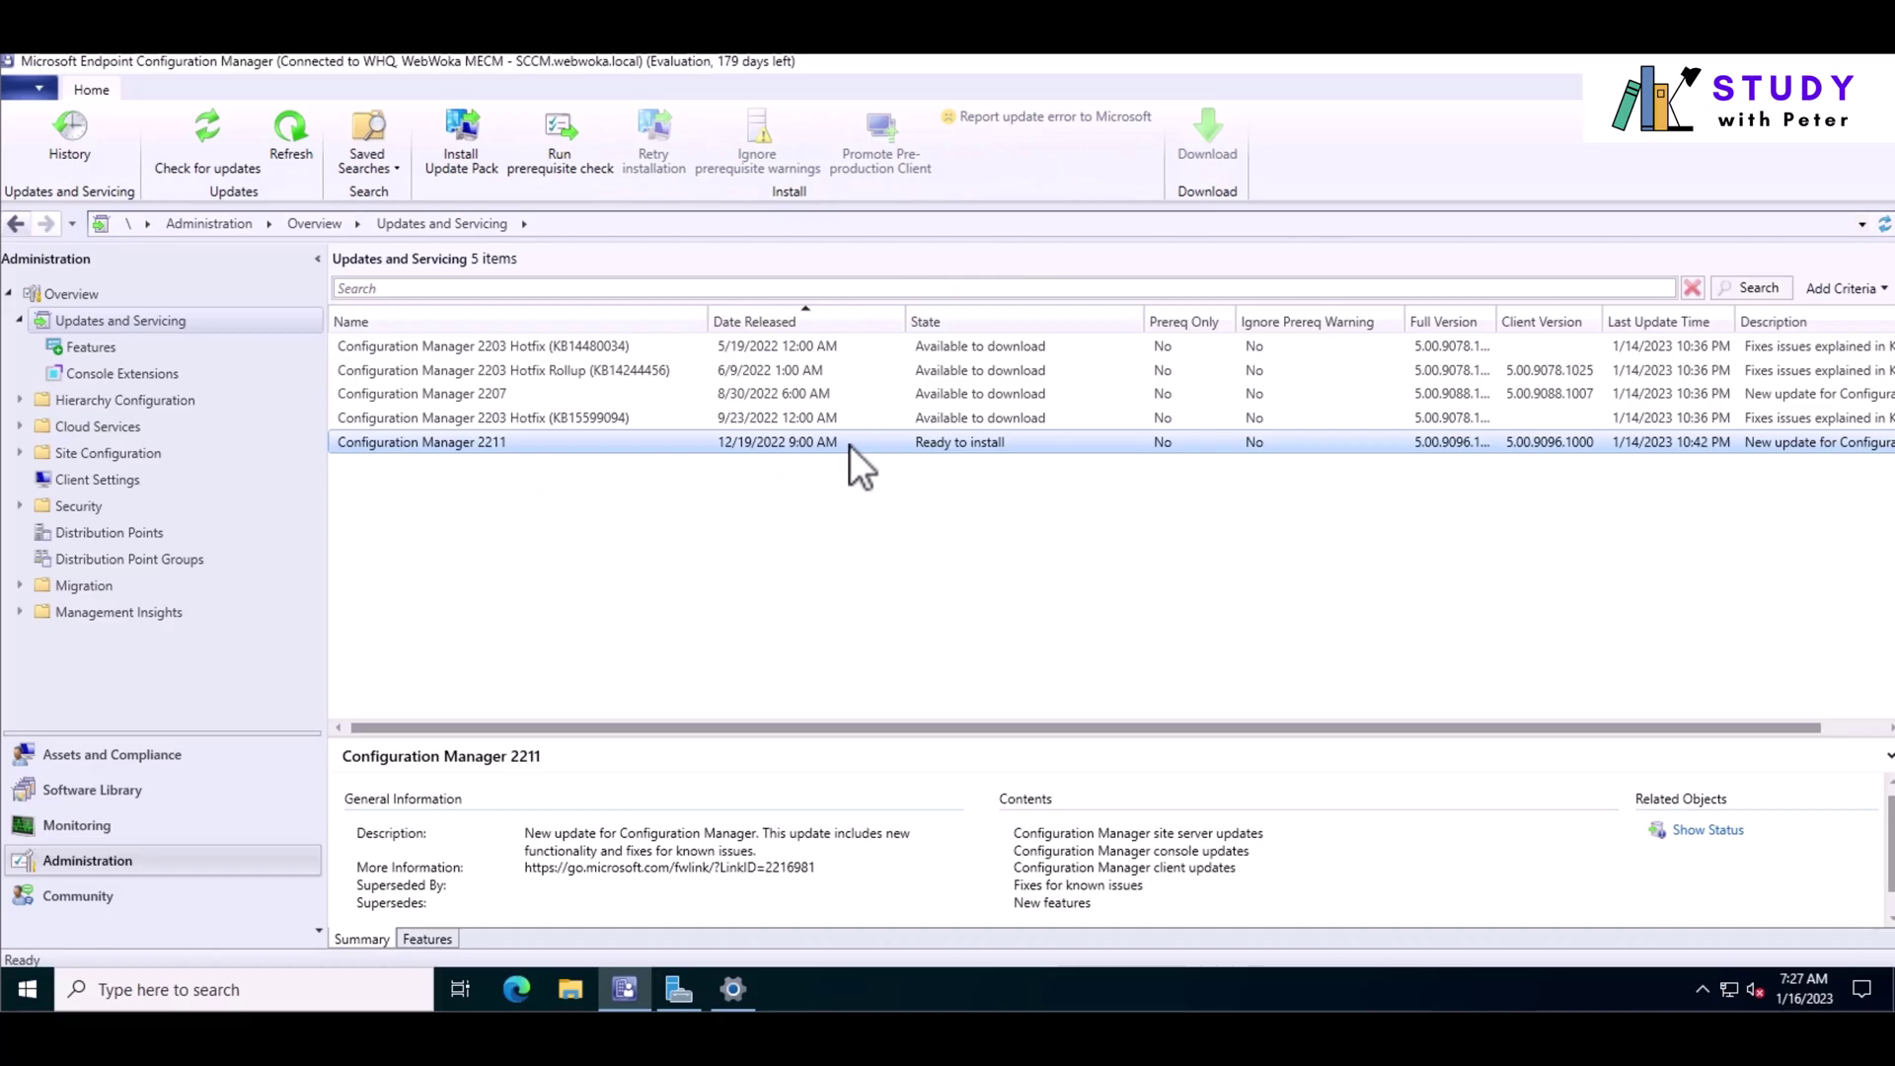
# Start Install Update Pack for Configuration Manager 2211 and reposition the updates wizard.
pyautogui.rightClick(963, 442)
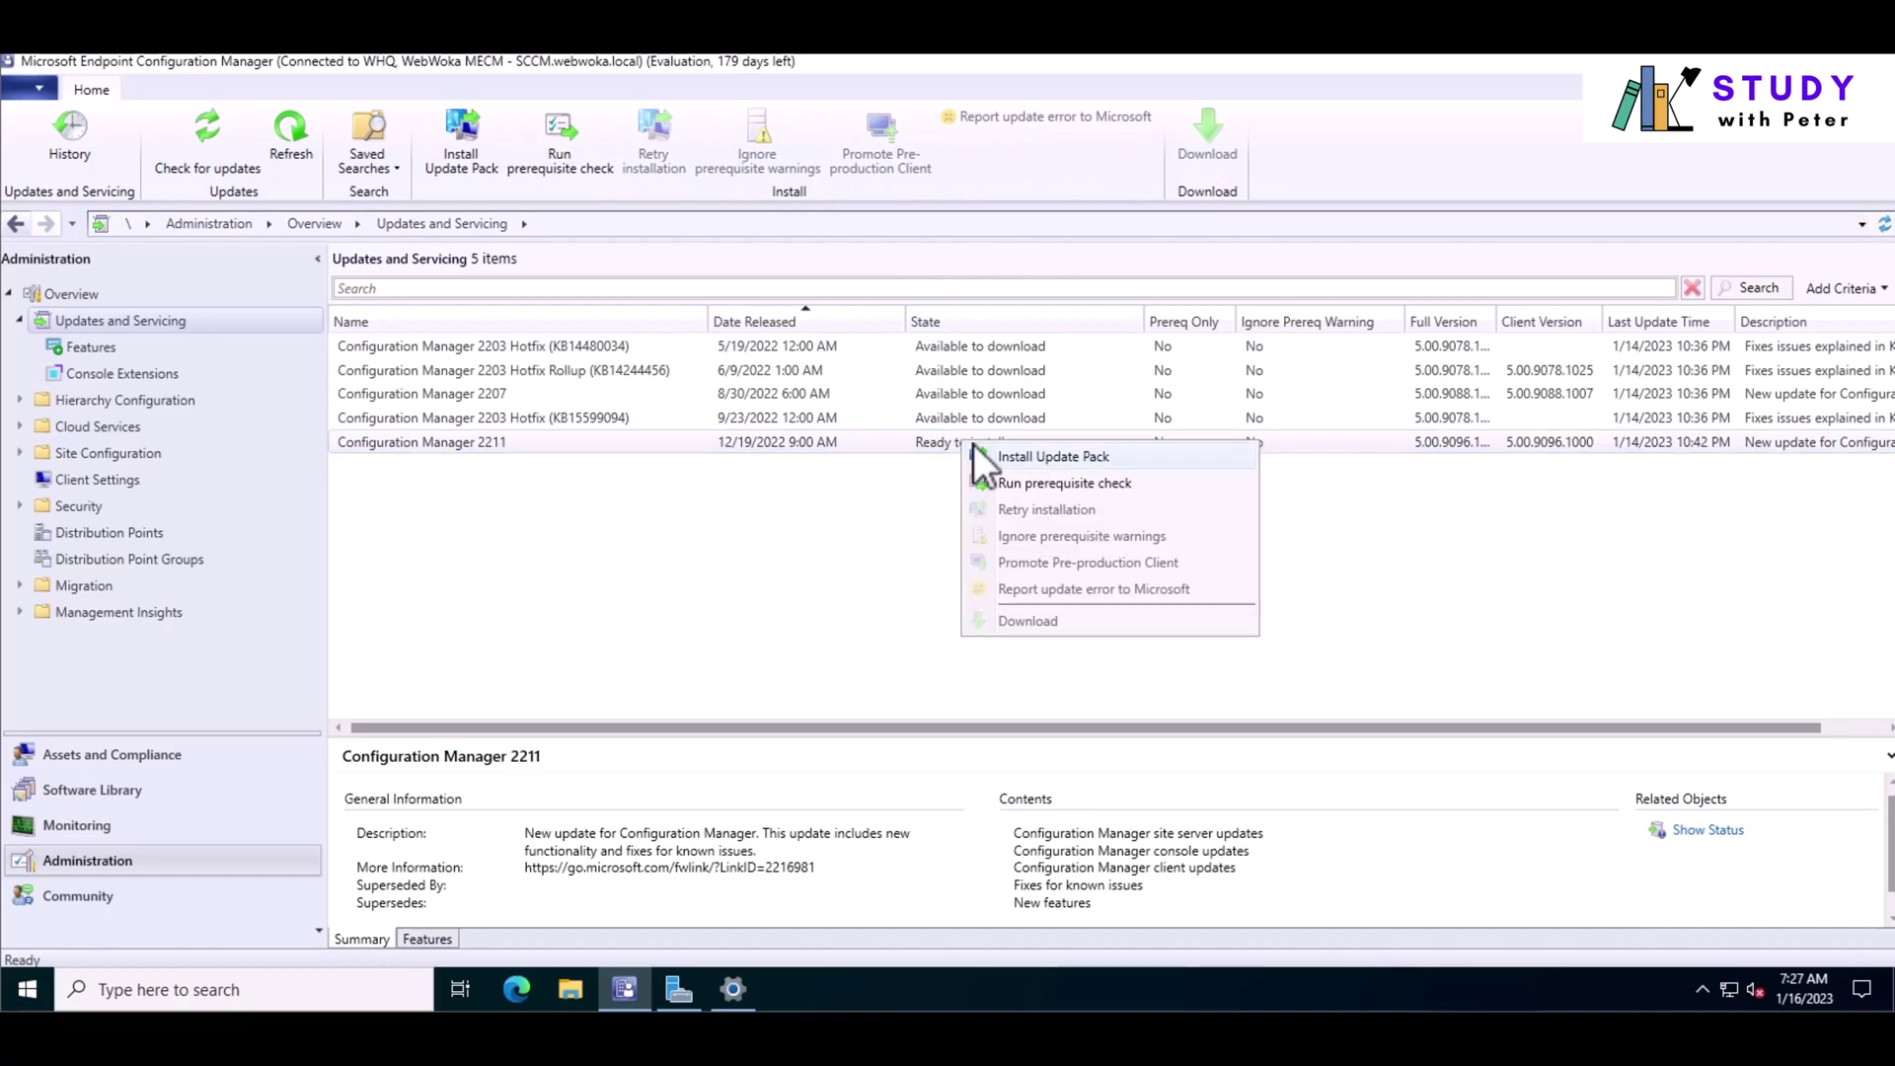
pyautogui.click(1061, 458)
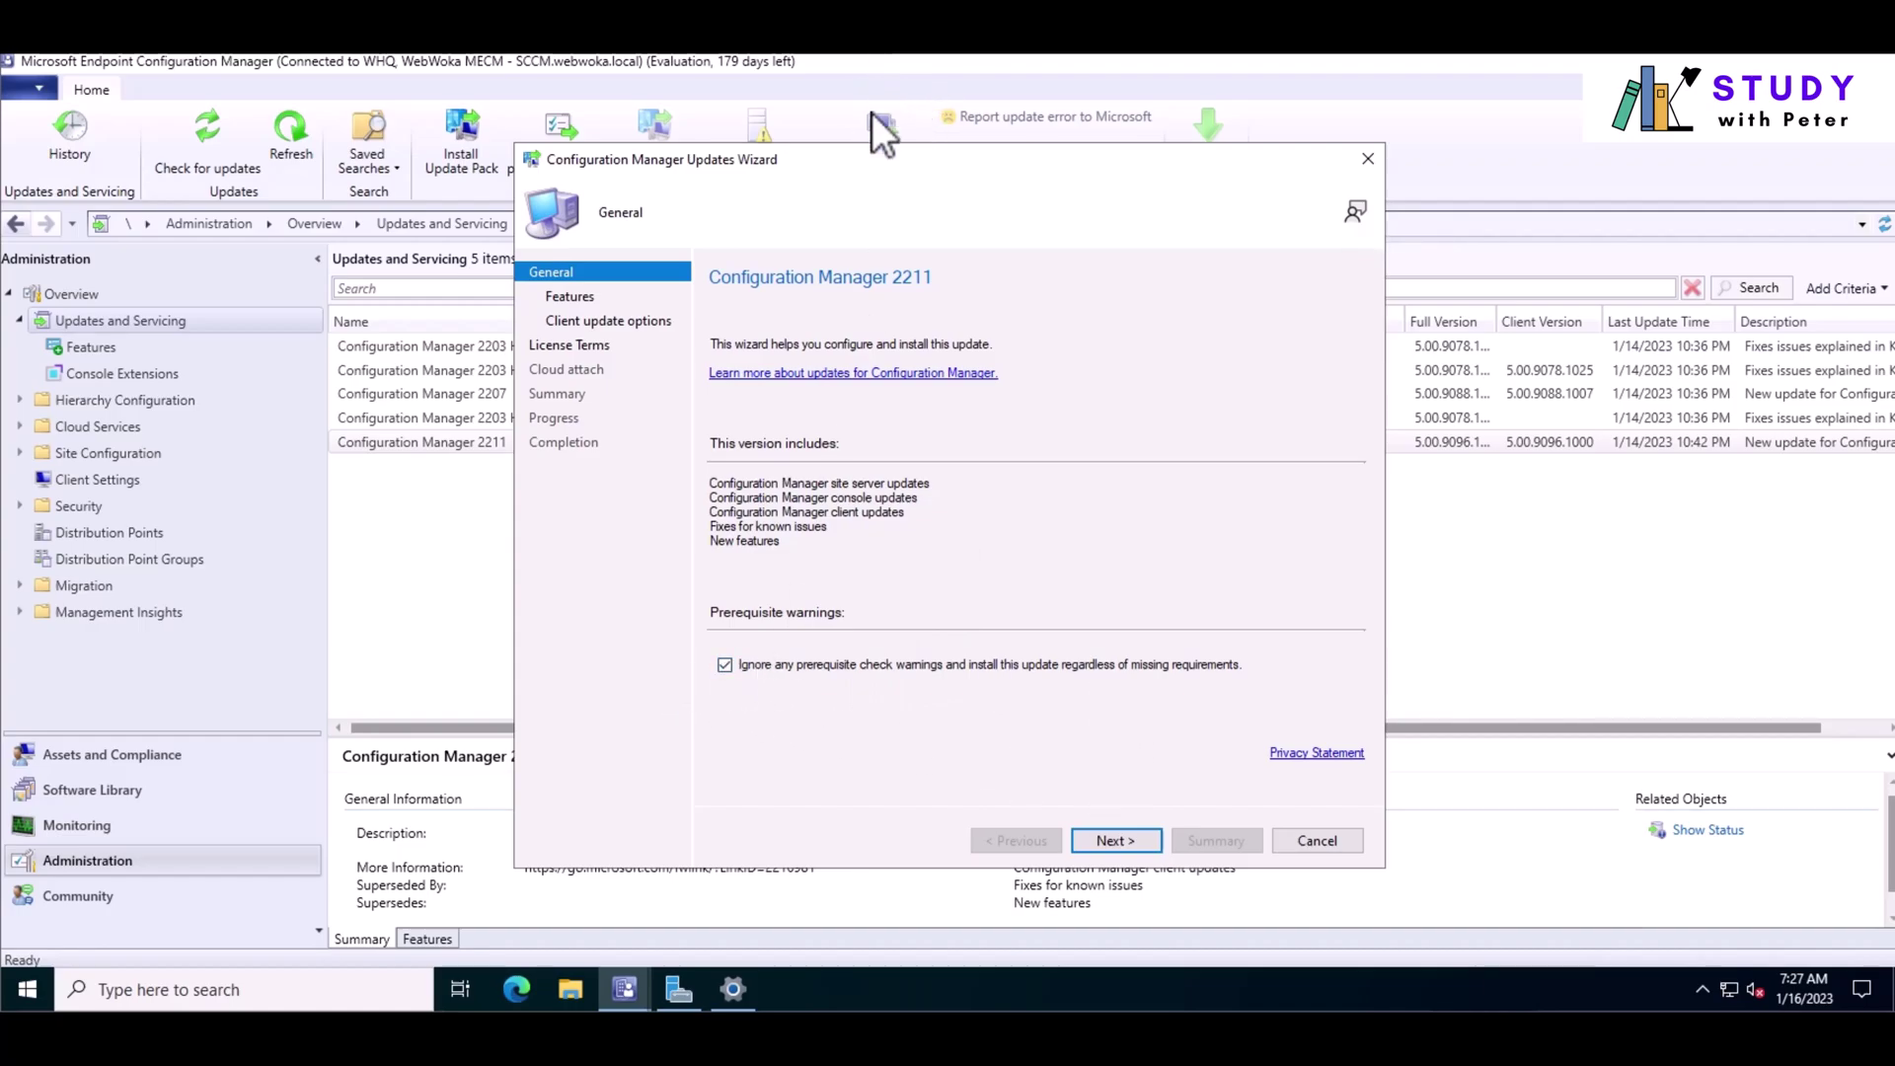
pyautogui.moveTo(882, 154)
pyautogui.mouseDown()
pyautogui.moveTo(854, 133)
pyautogui.moveTo(872, 126)
pyautogui.mouseUp()
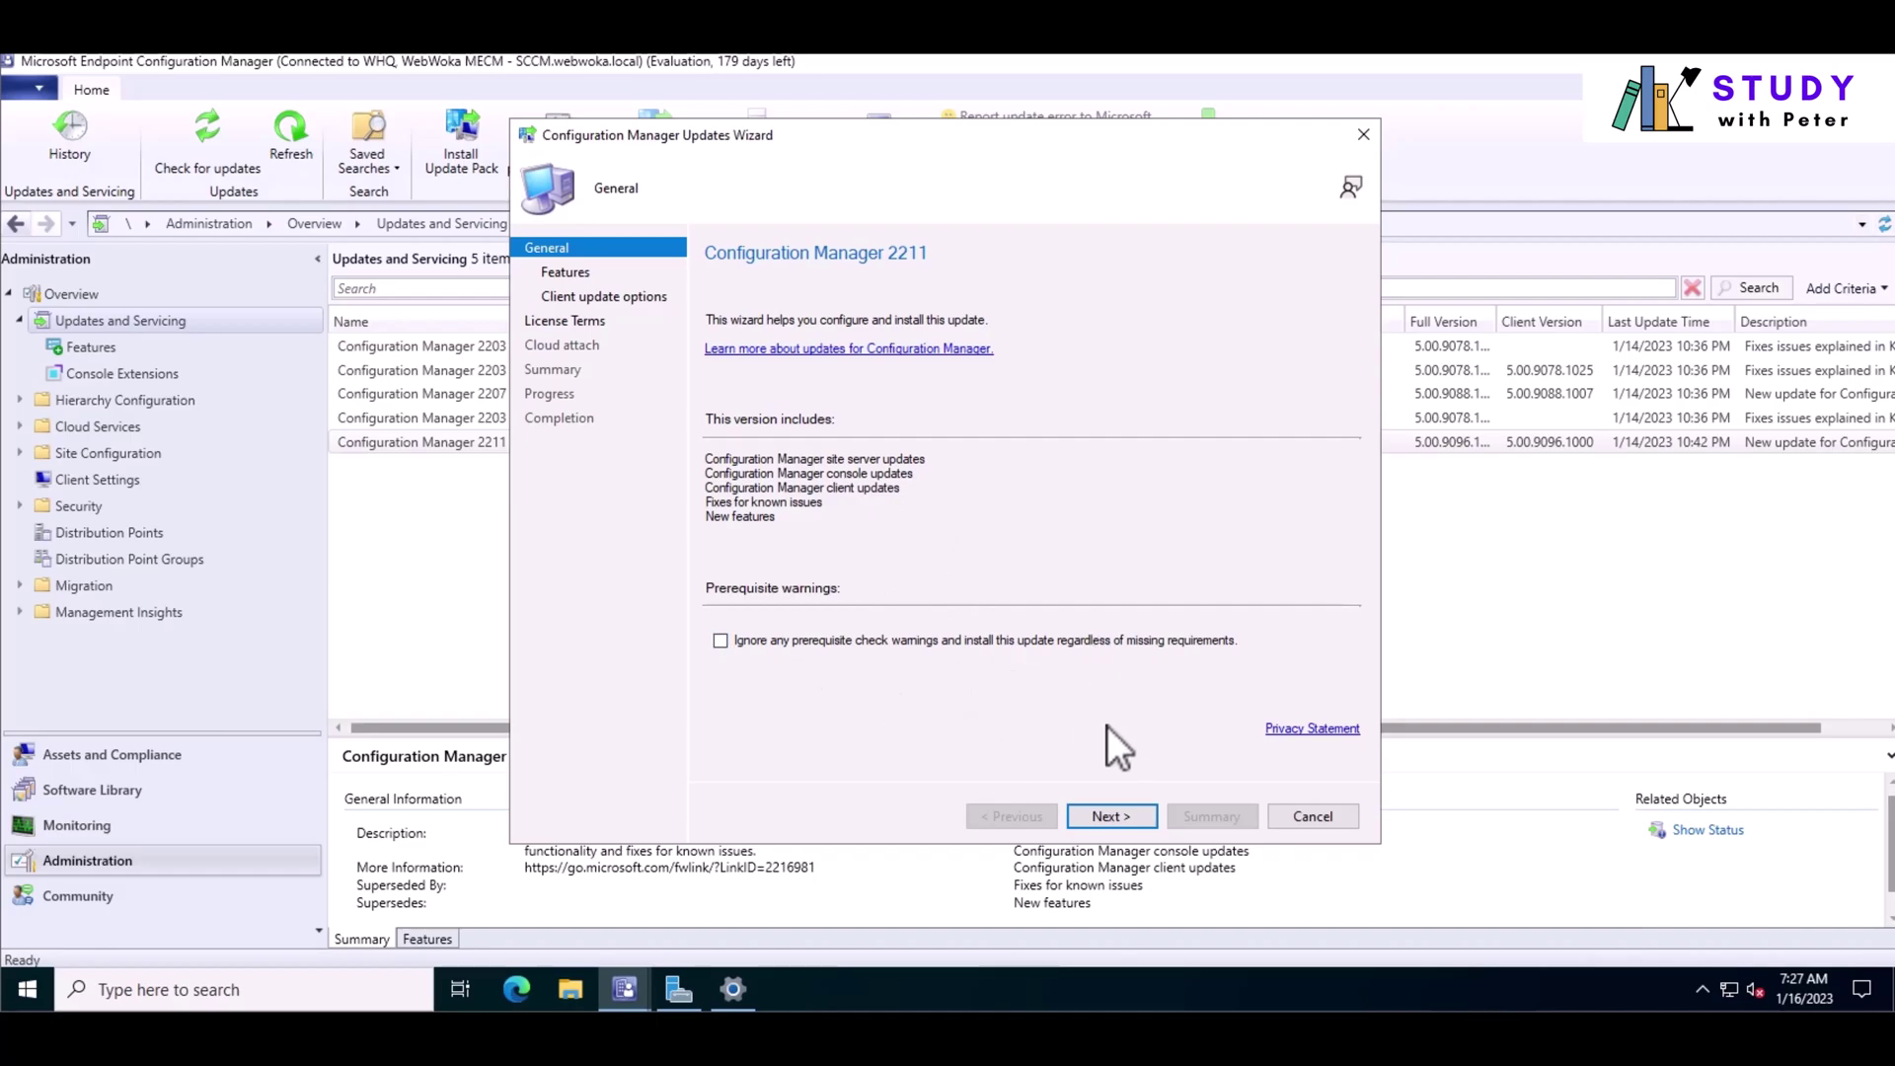
# Leave BitLocker Management as the only enabled optional feature on the Features page.
pyautogui.click(1116, 819)
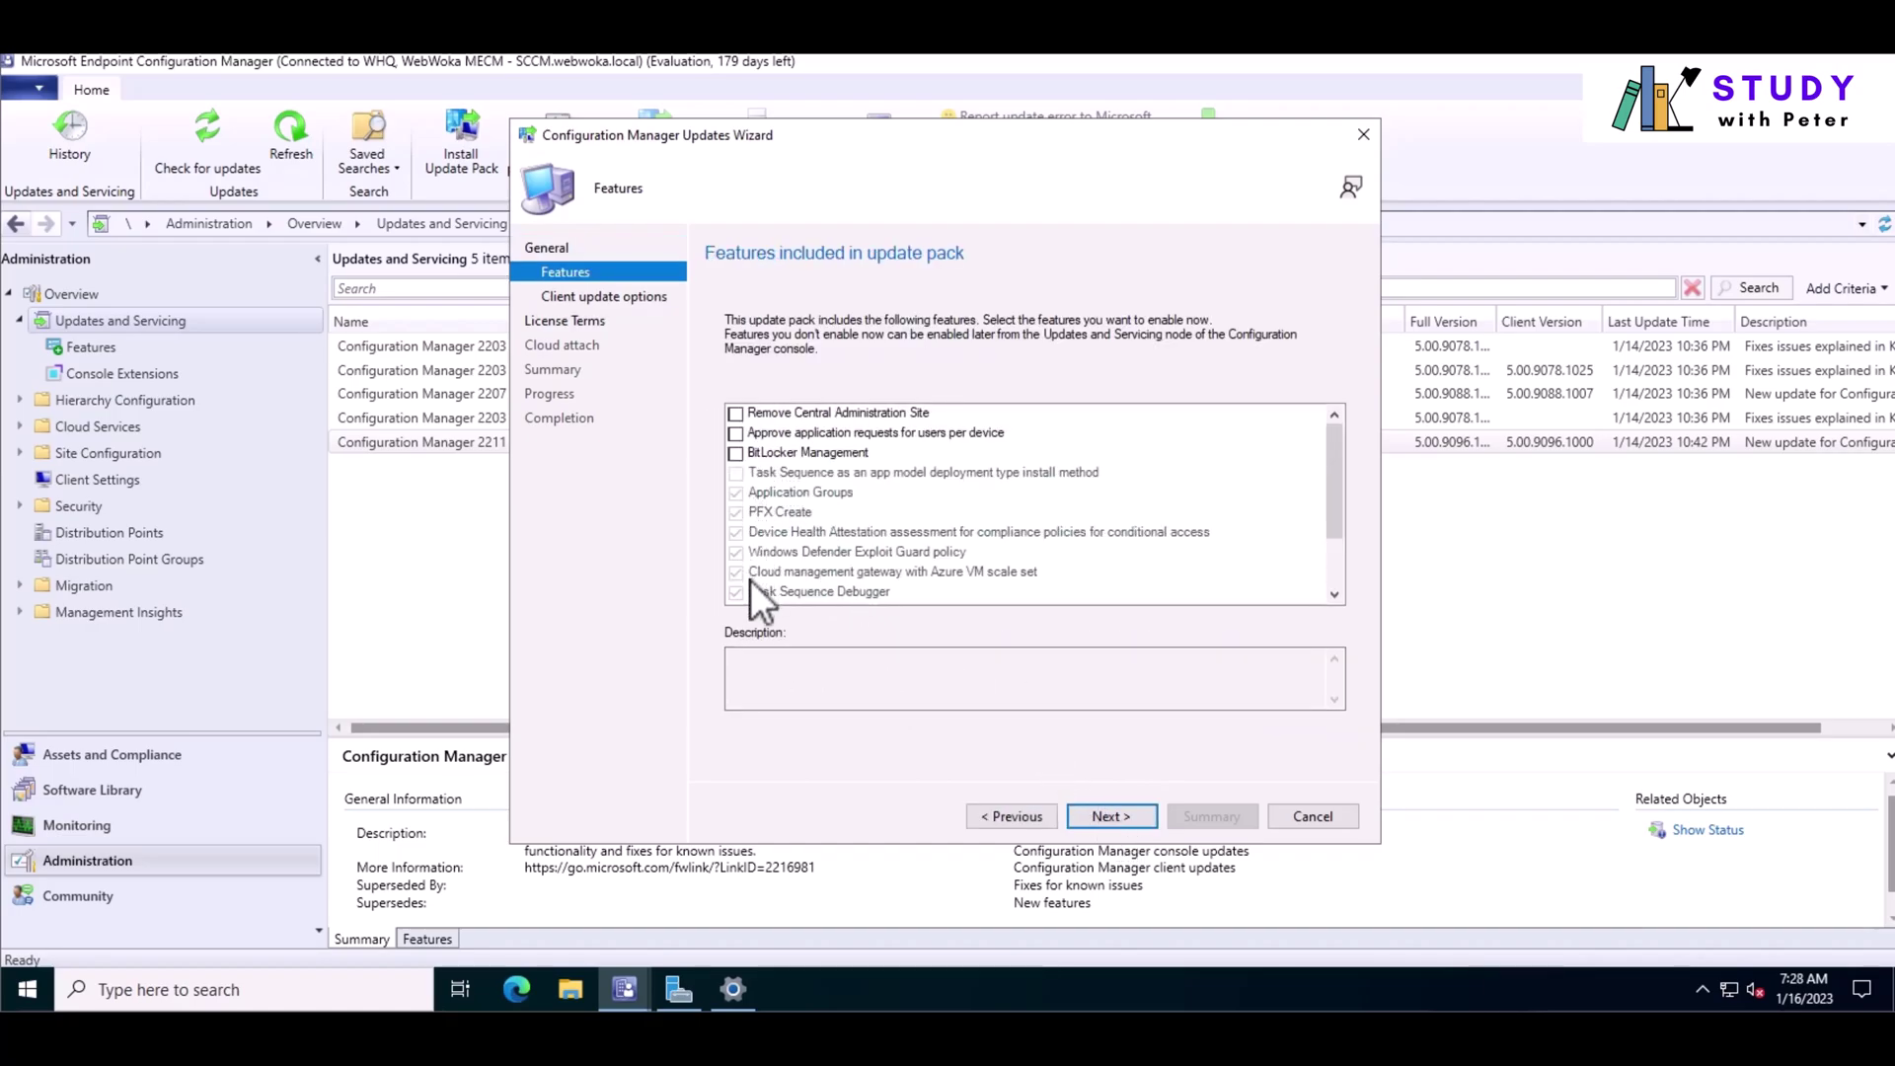
pyautogui.click(737, 453)
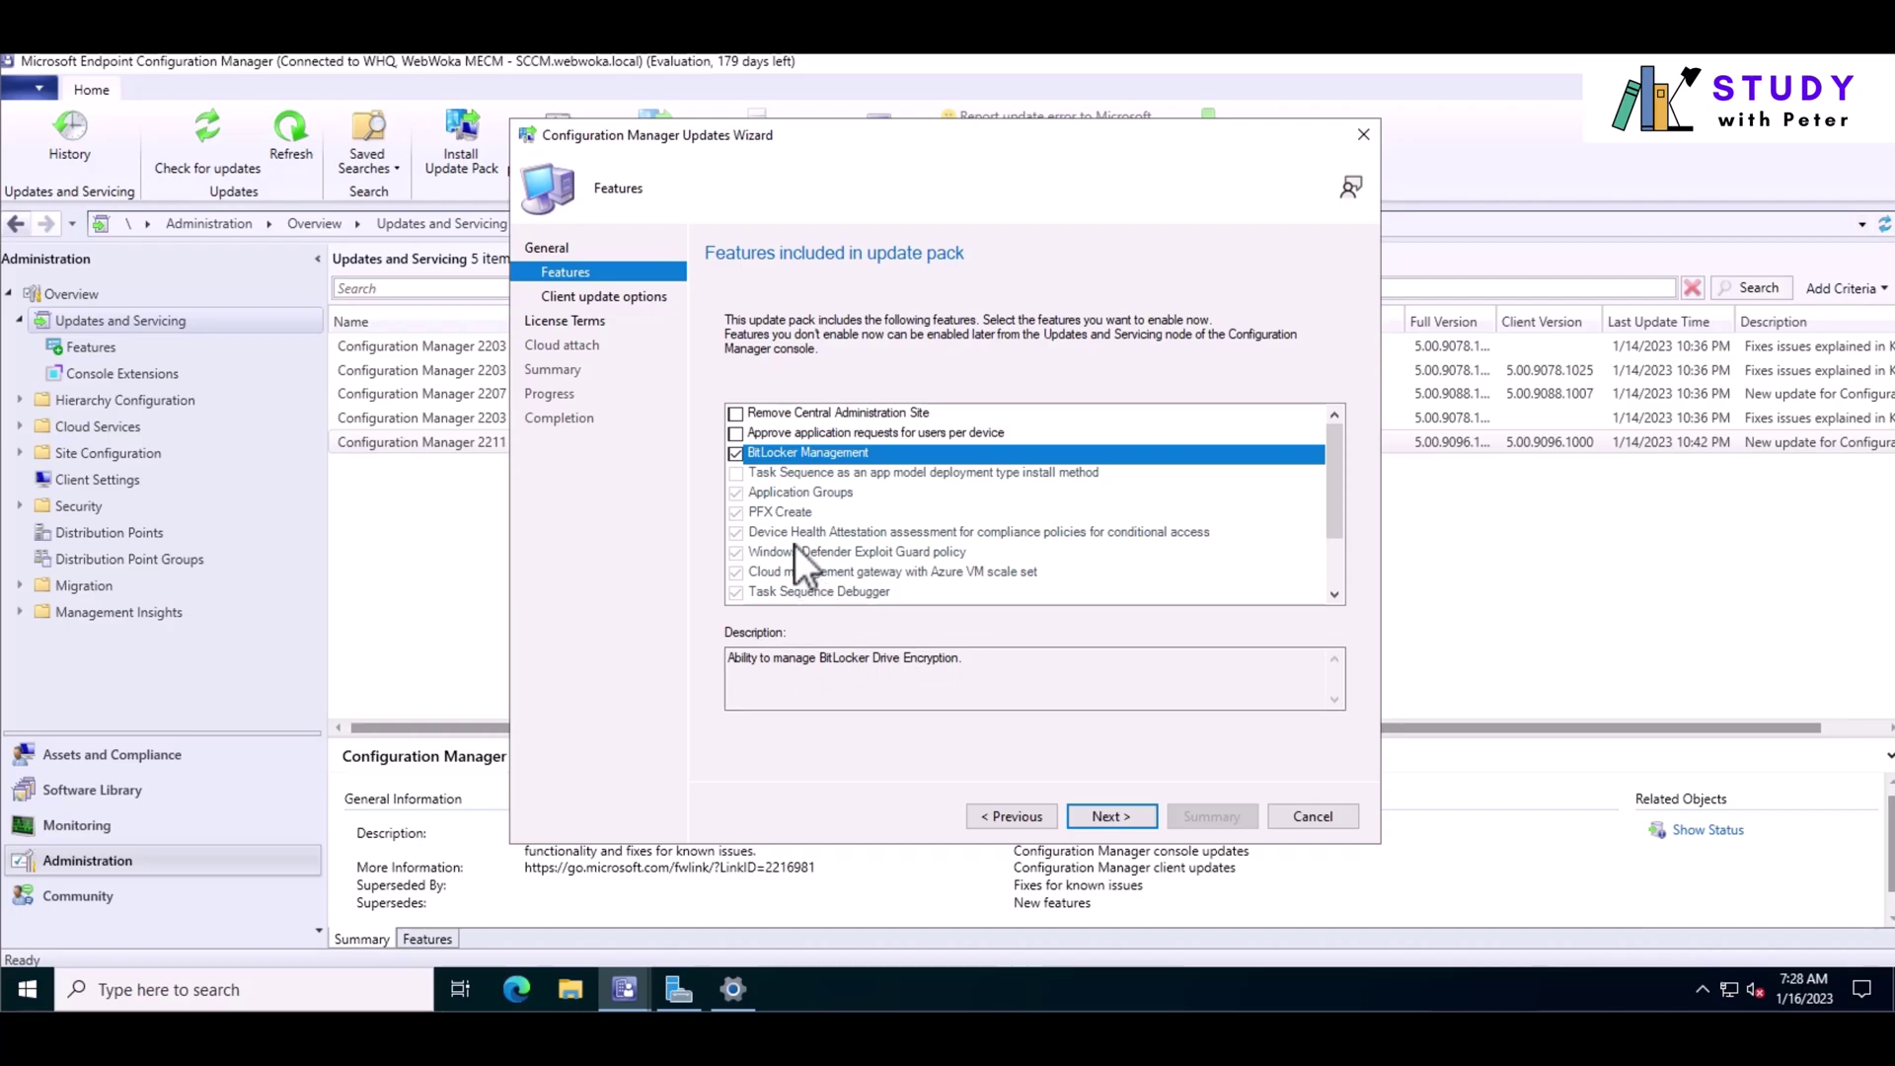
pyautogui.click(735, 434)
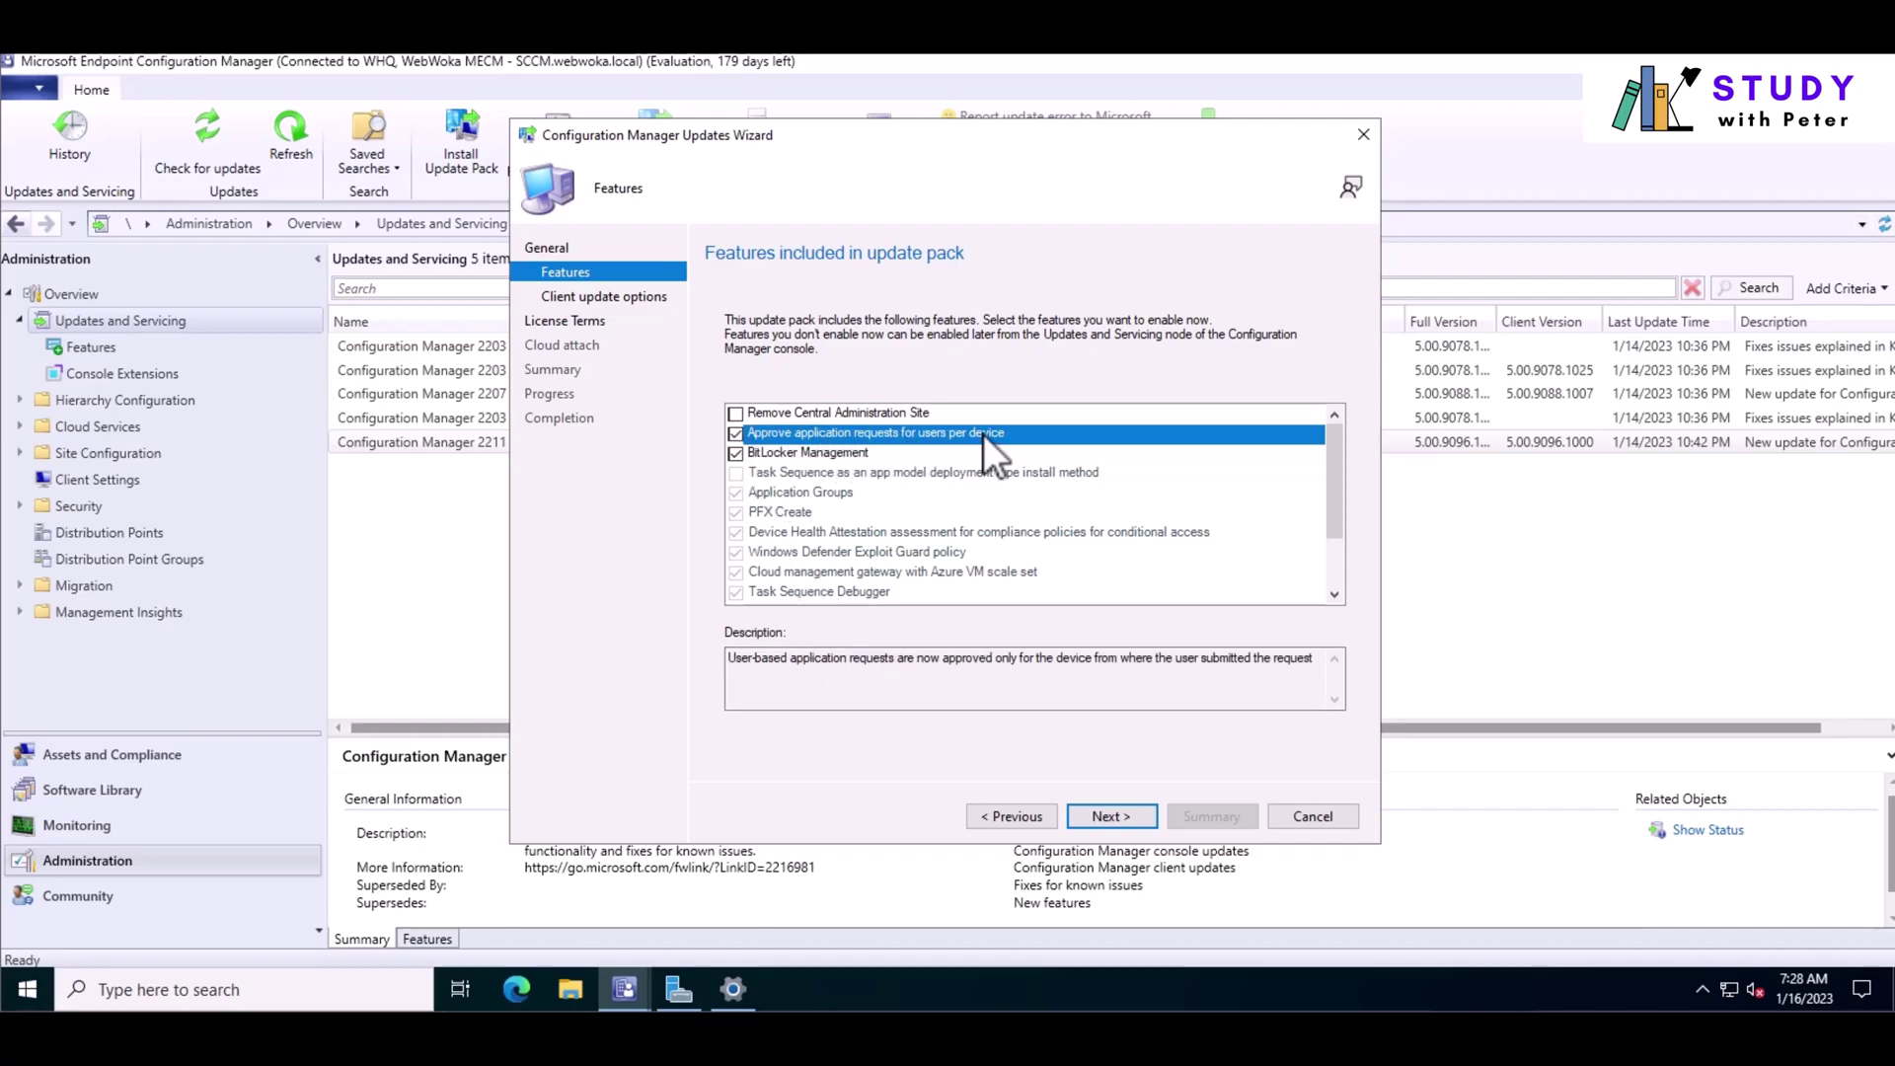
pyautogui.click(737, 414)
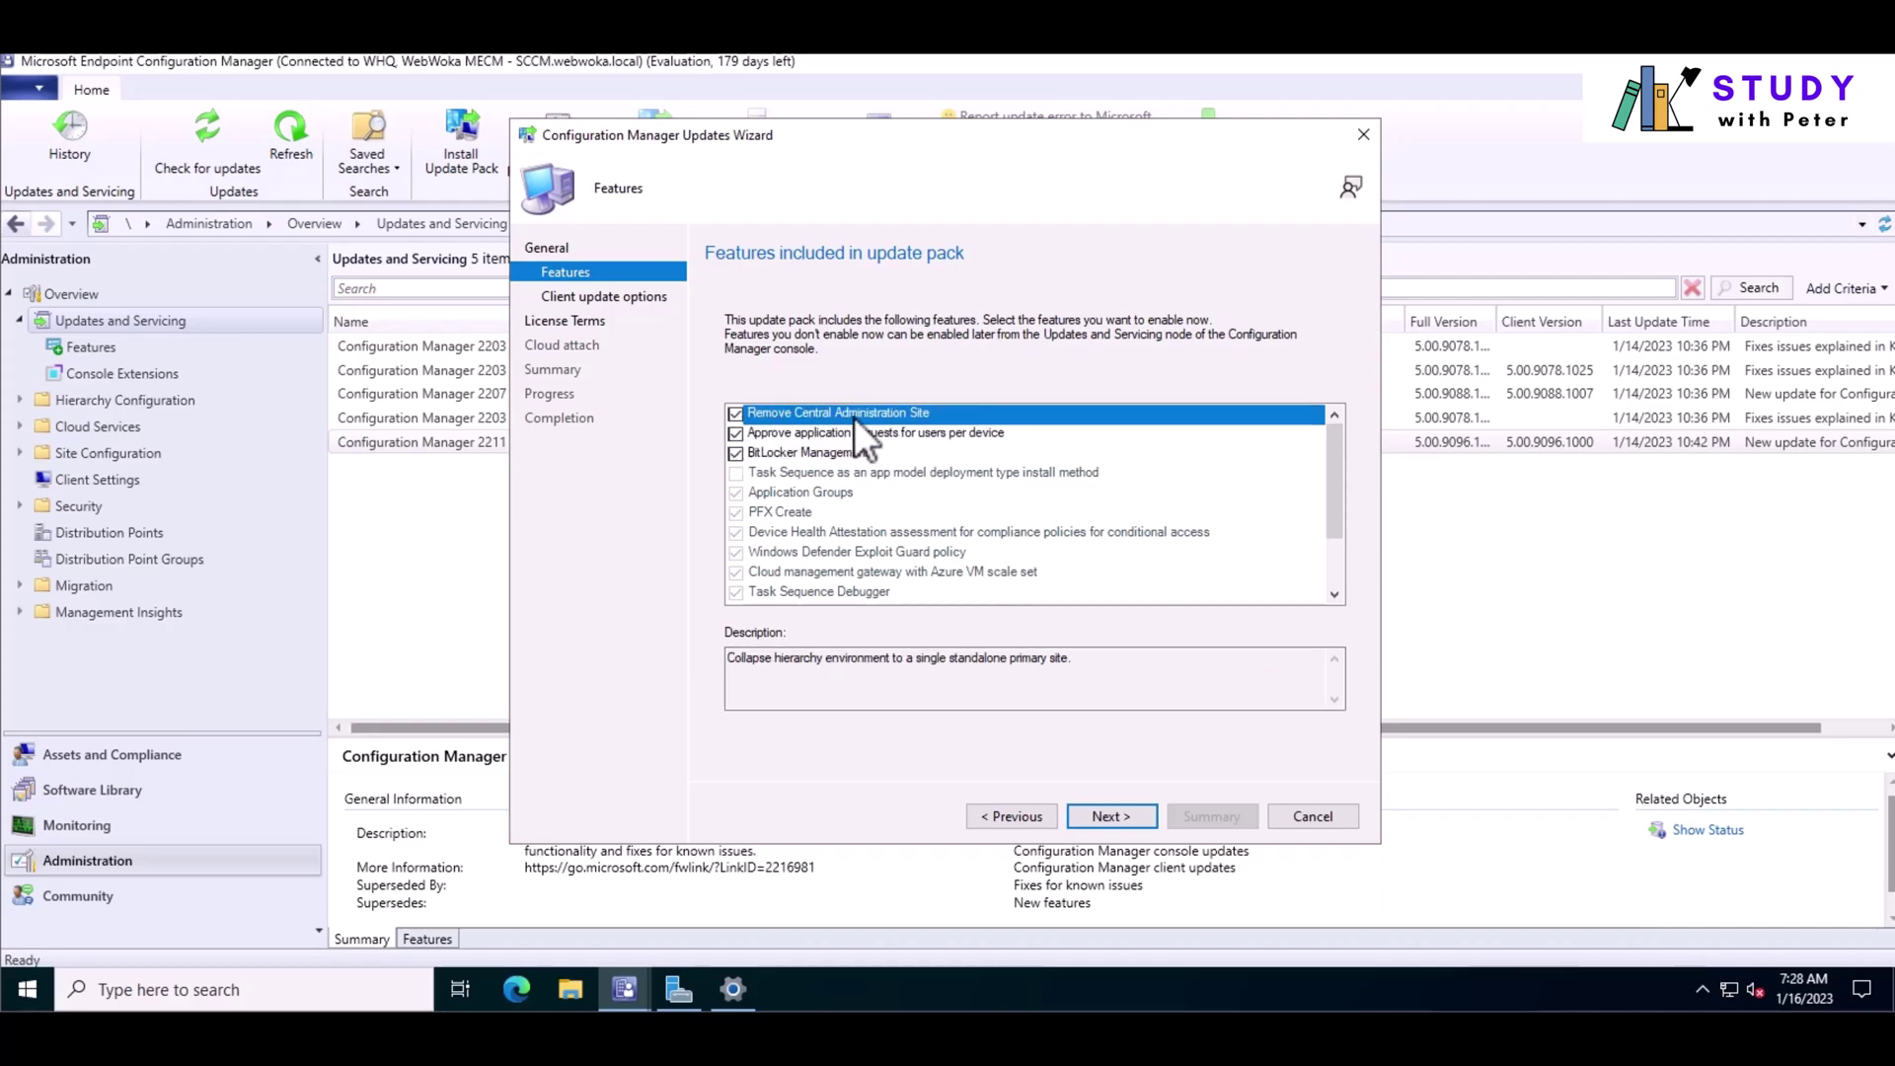
pyautogui.click(734, 434)
pyautogui.click(736, 455)
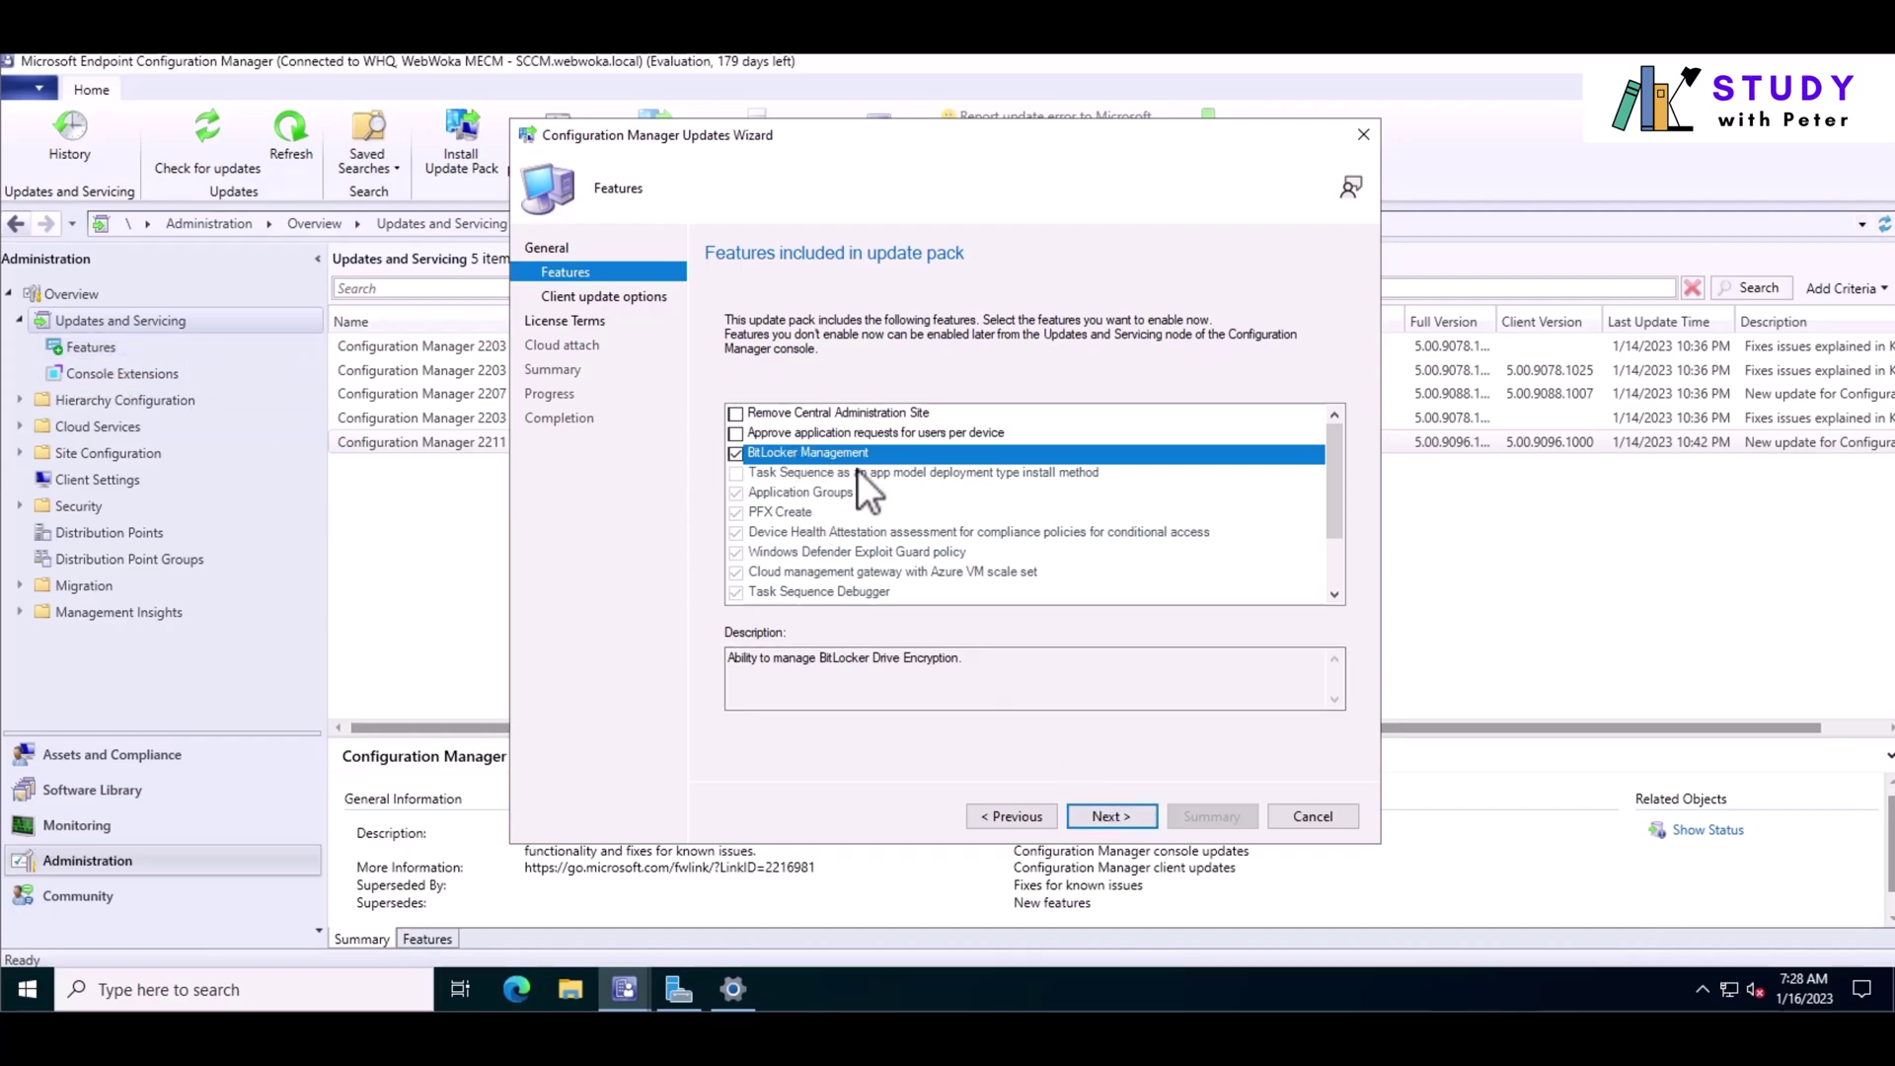
pyautogui.click(1115, 821)
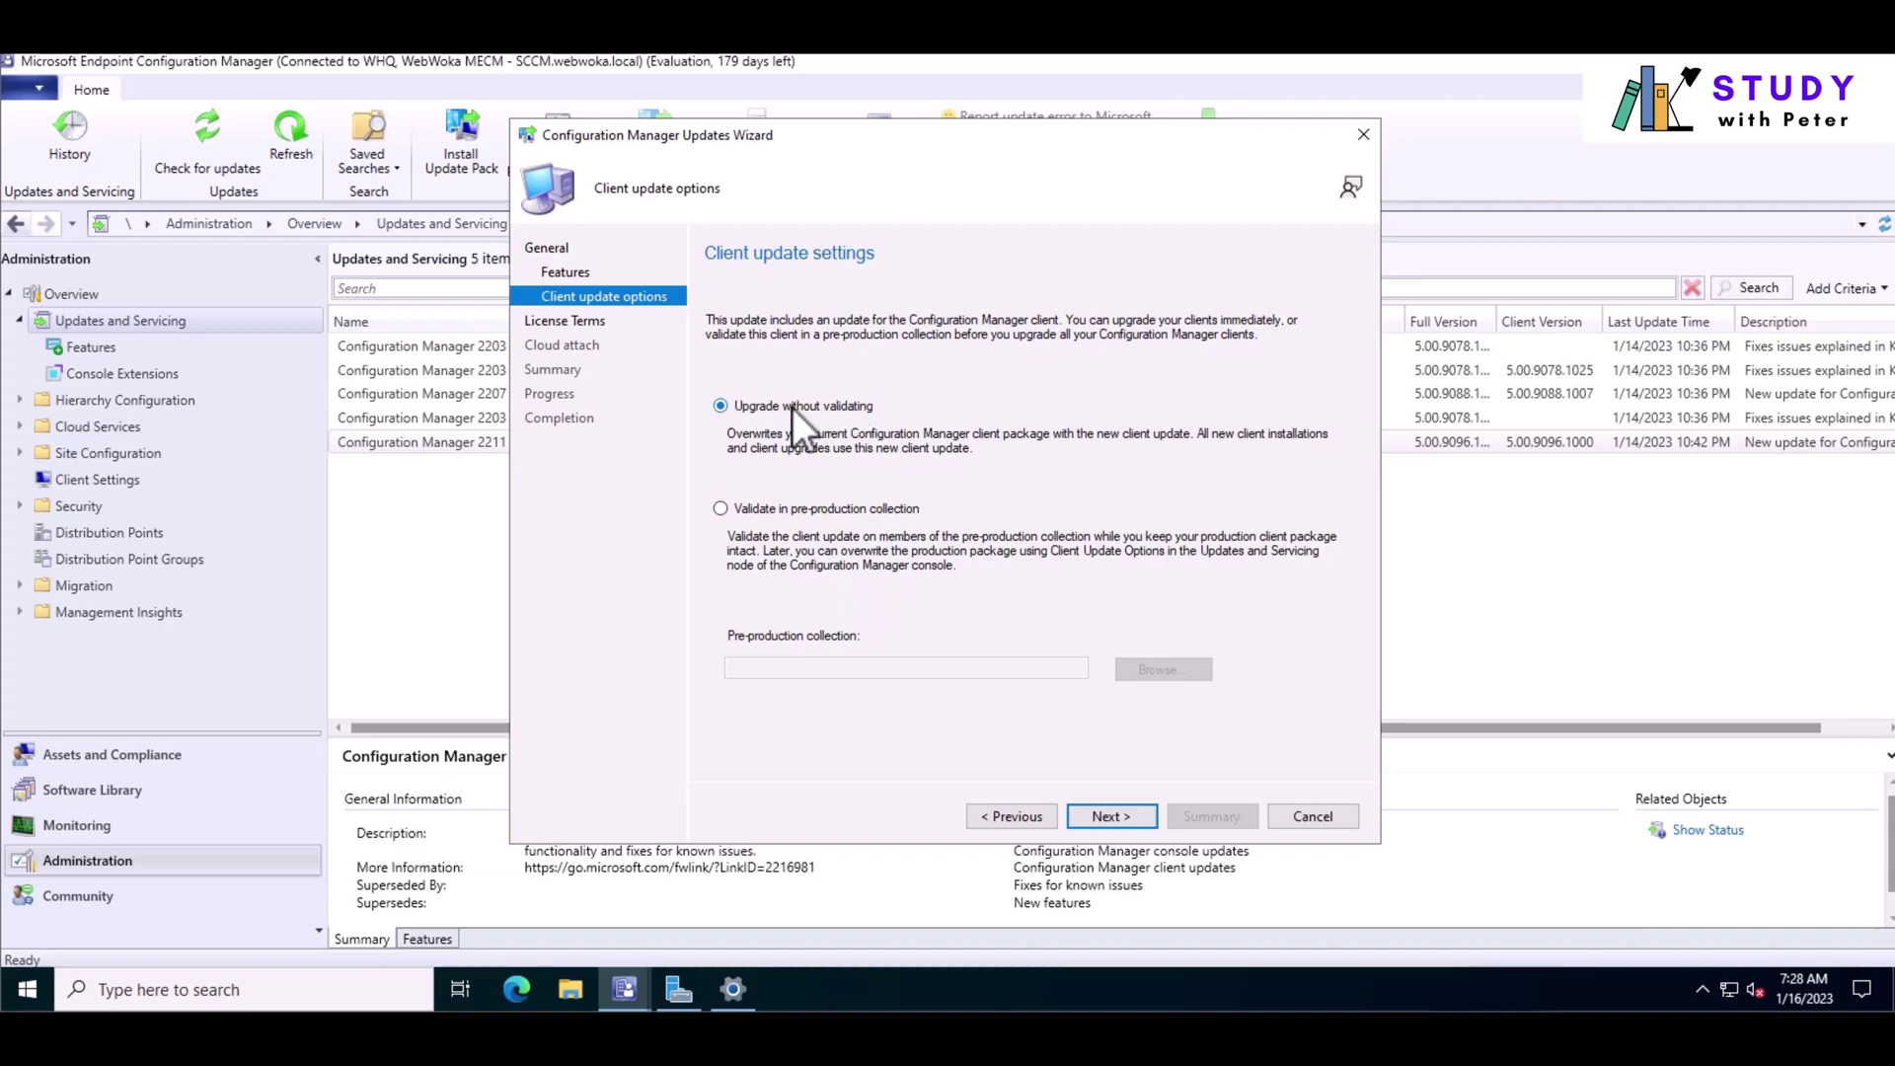
# Keep Upgrade without validating and accept the License Terms and Privacy Statement.
pyautogui.click(1120, 824)
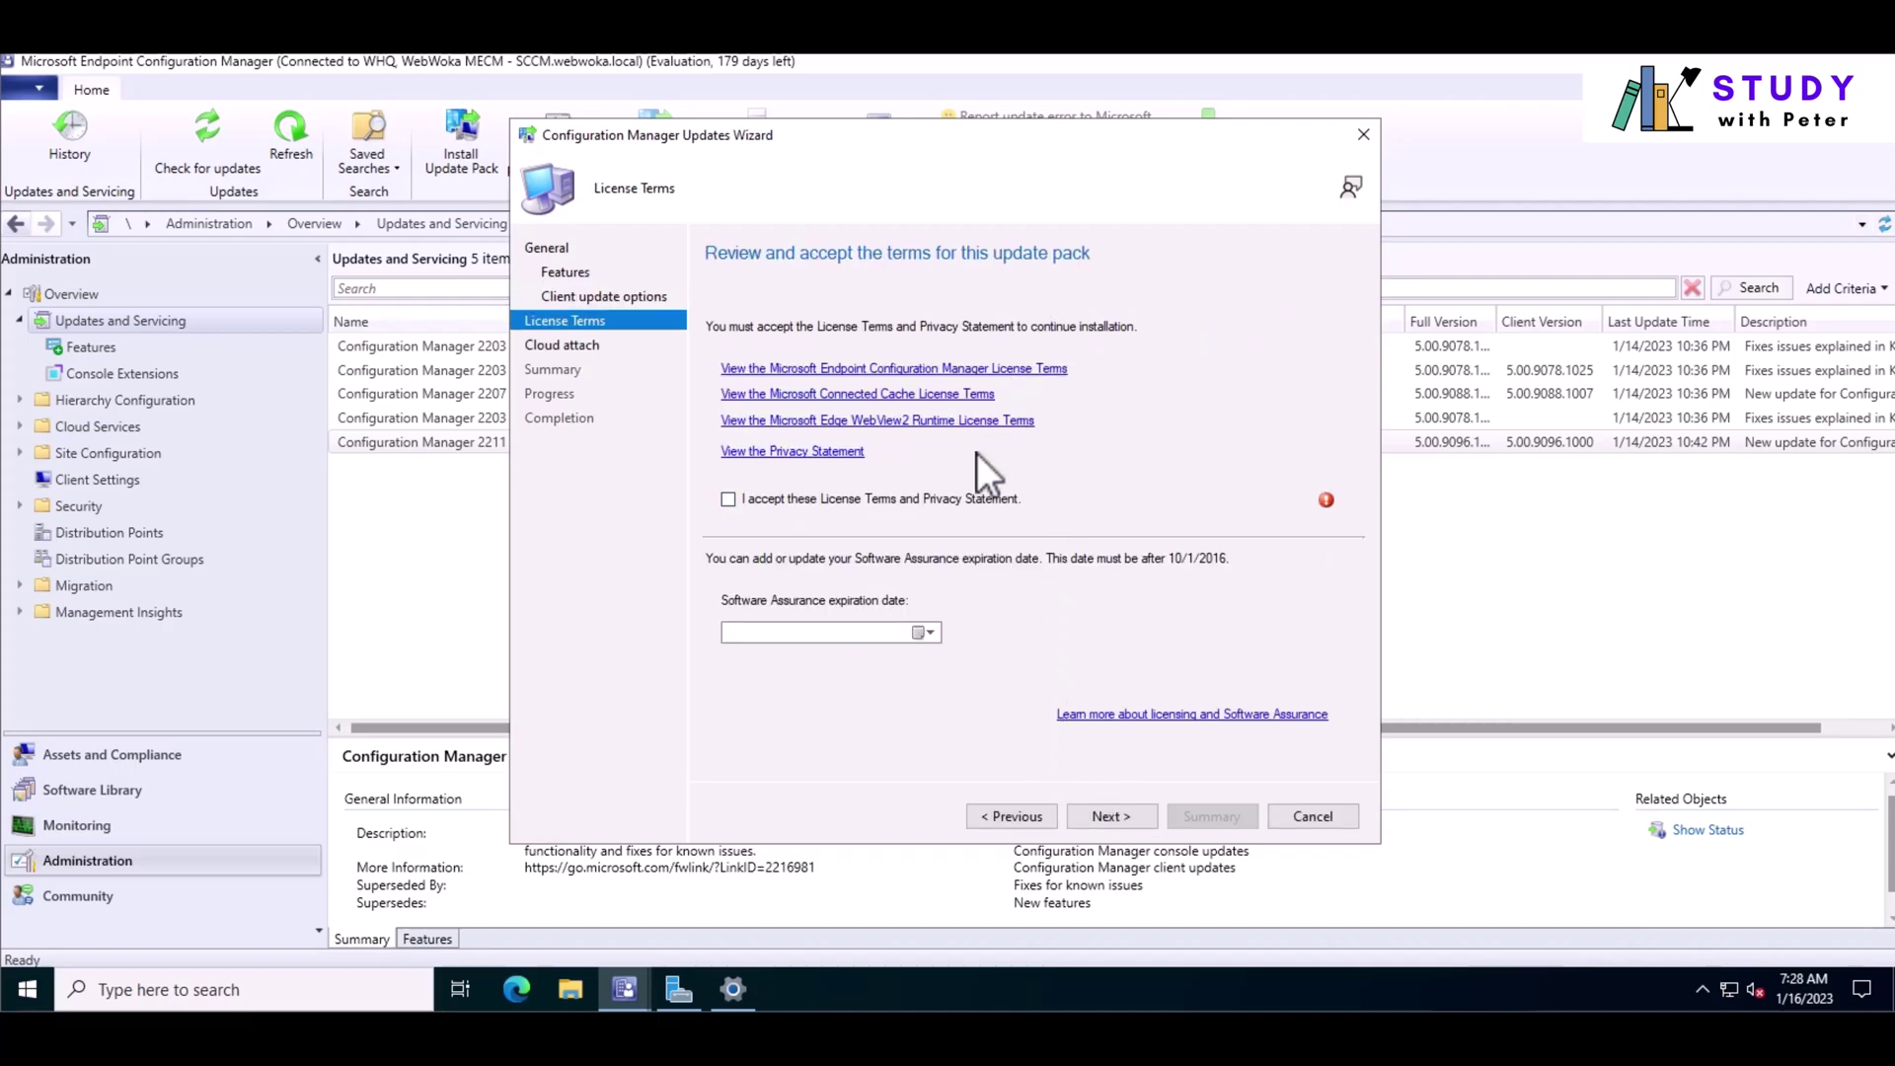
pyautogui.click(730, 499)
# Keep AzurePublicCloud as the environment but leave cloud attach disabled, advancing to the Summary.
pyautogui.click(1139, 818)
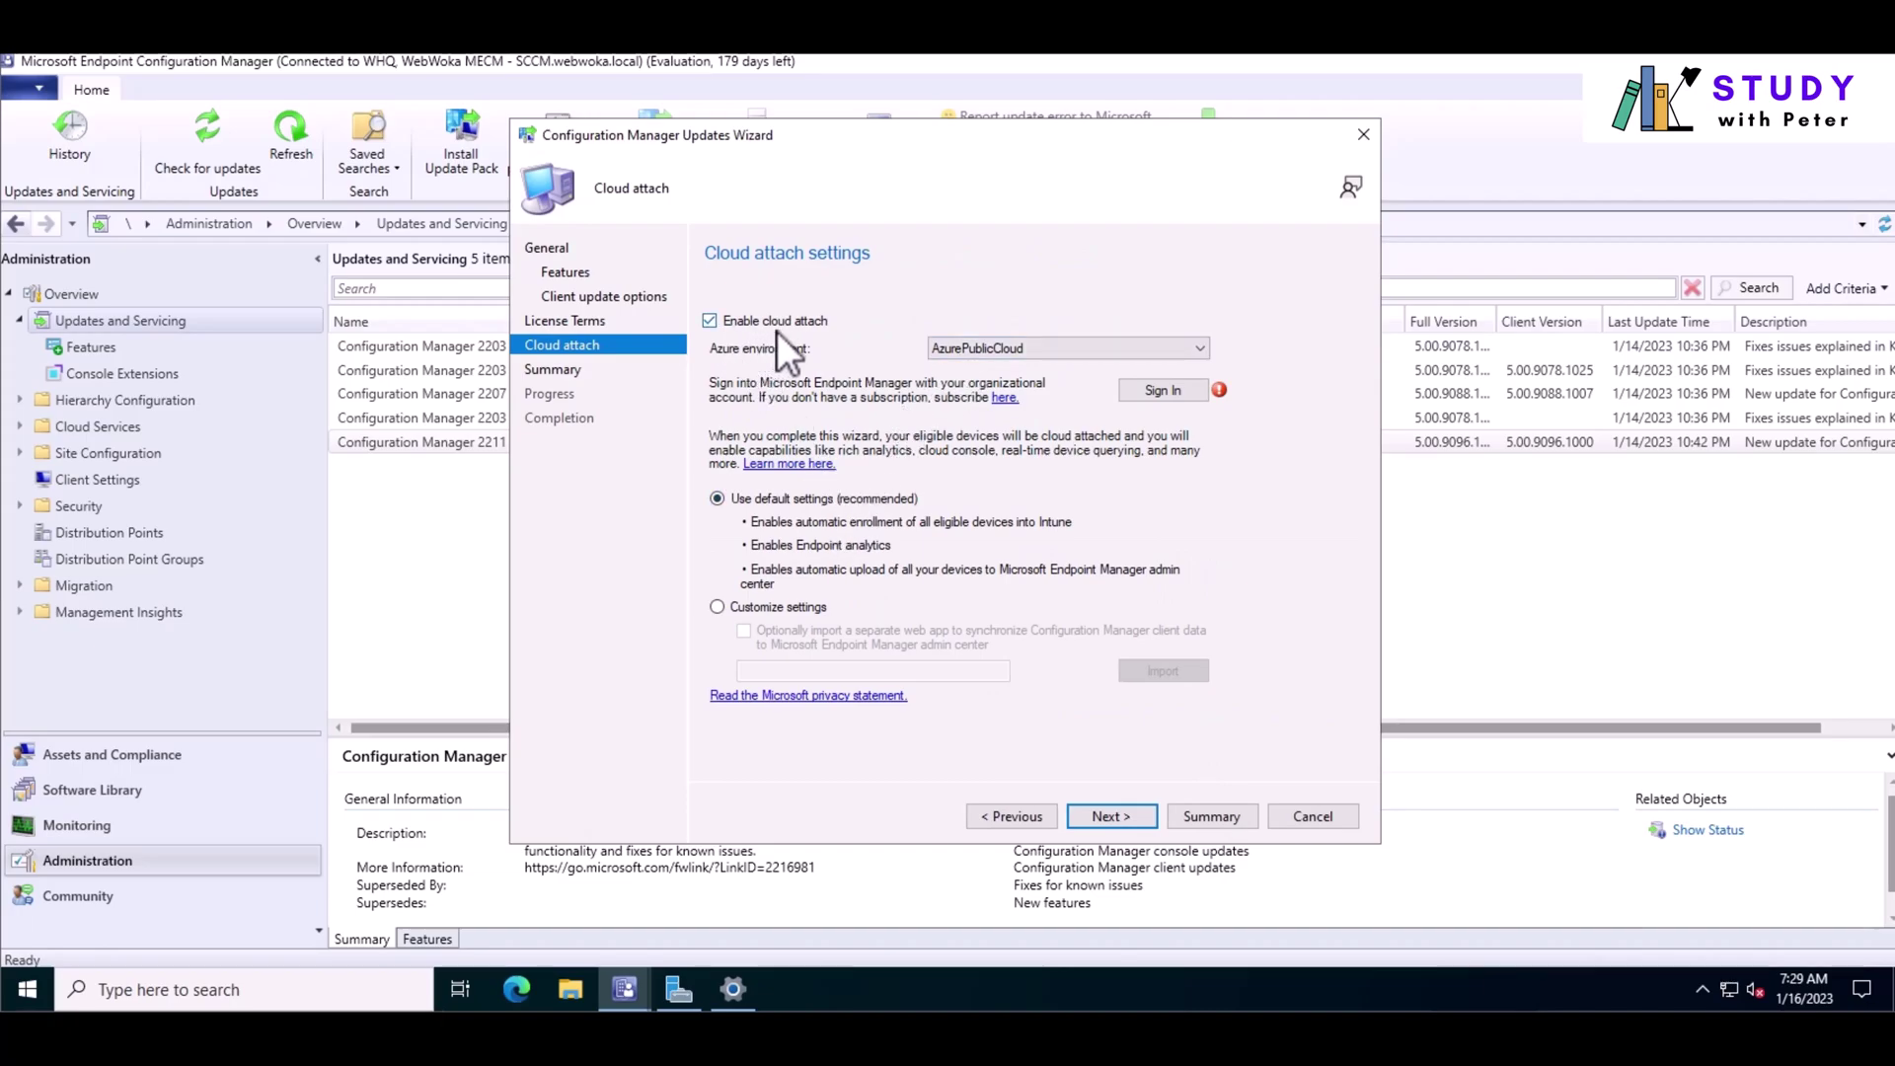
pyautogui.click(1002, 346)
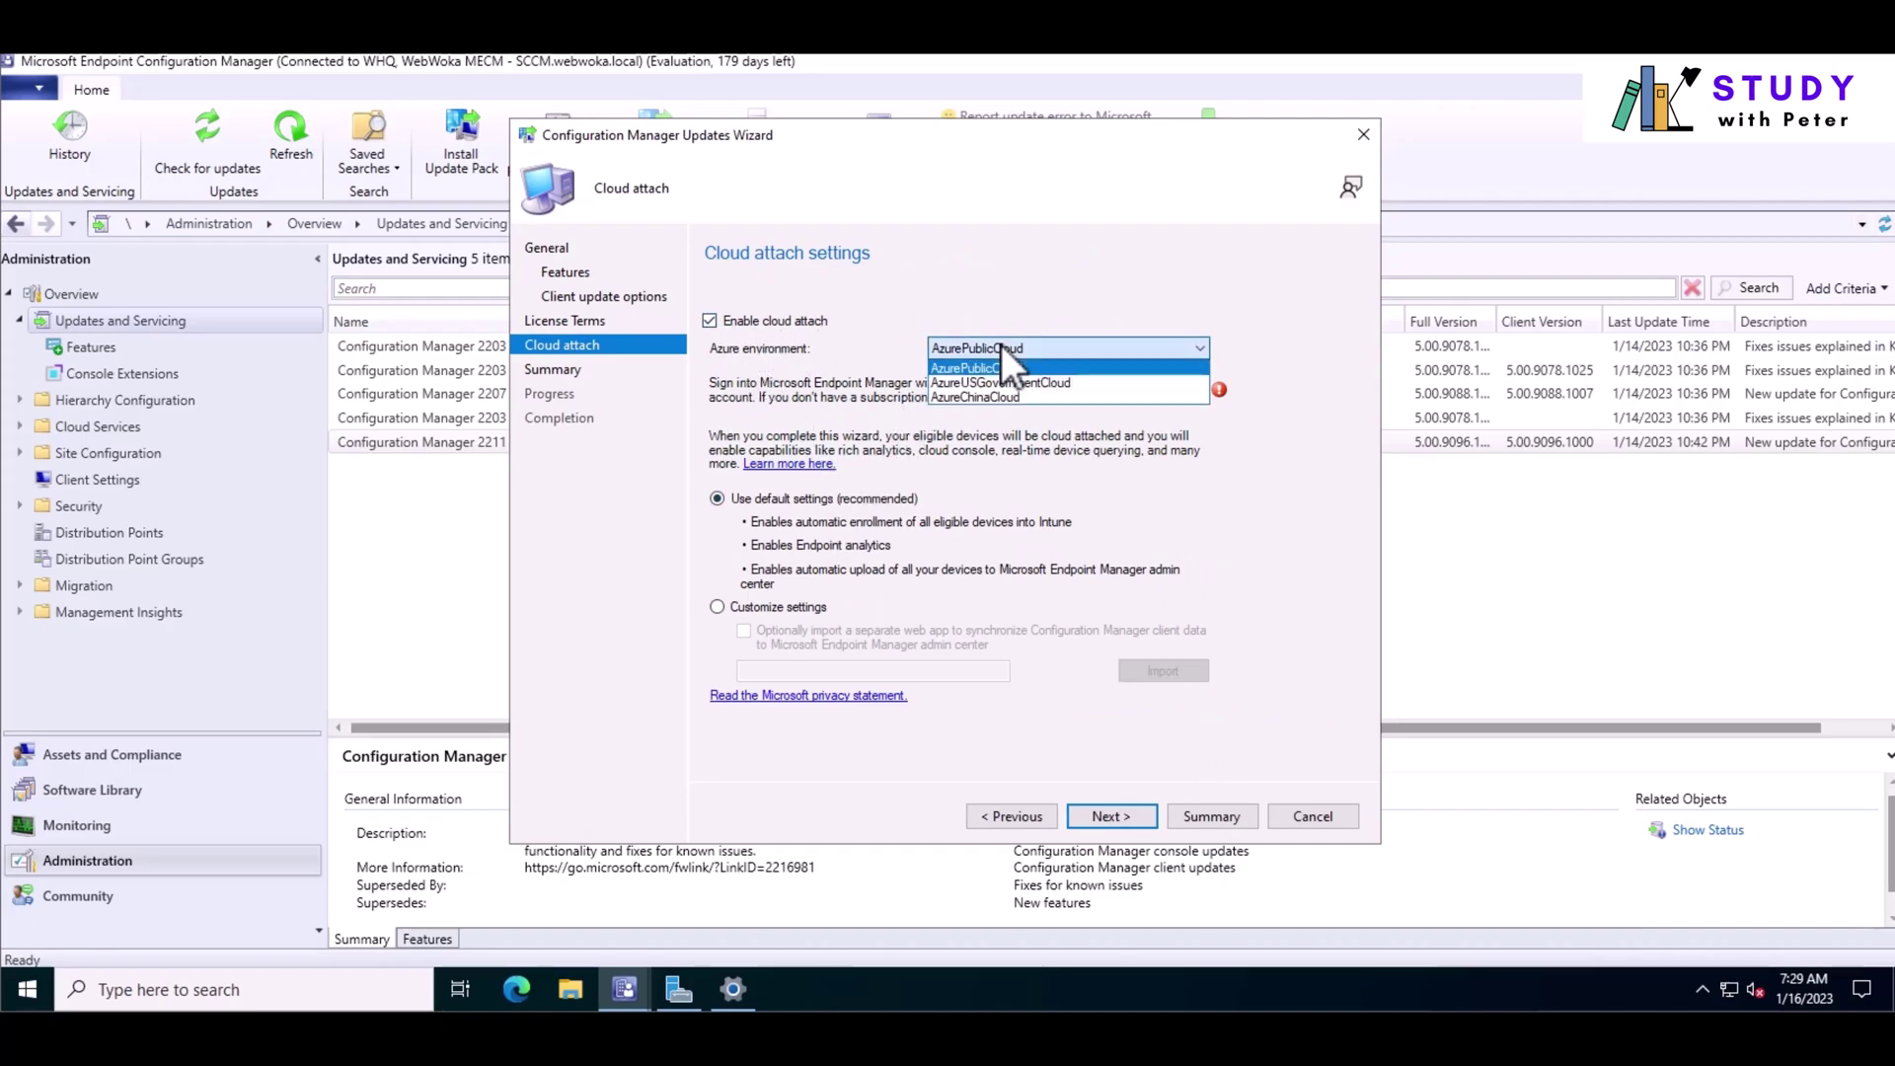
pyautogui.click(1002, 346)
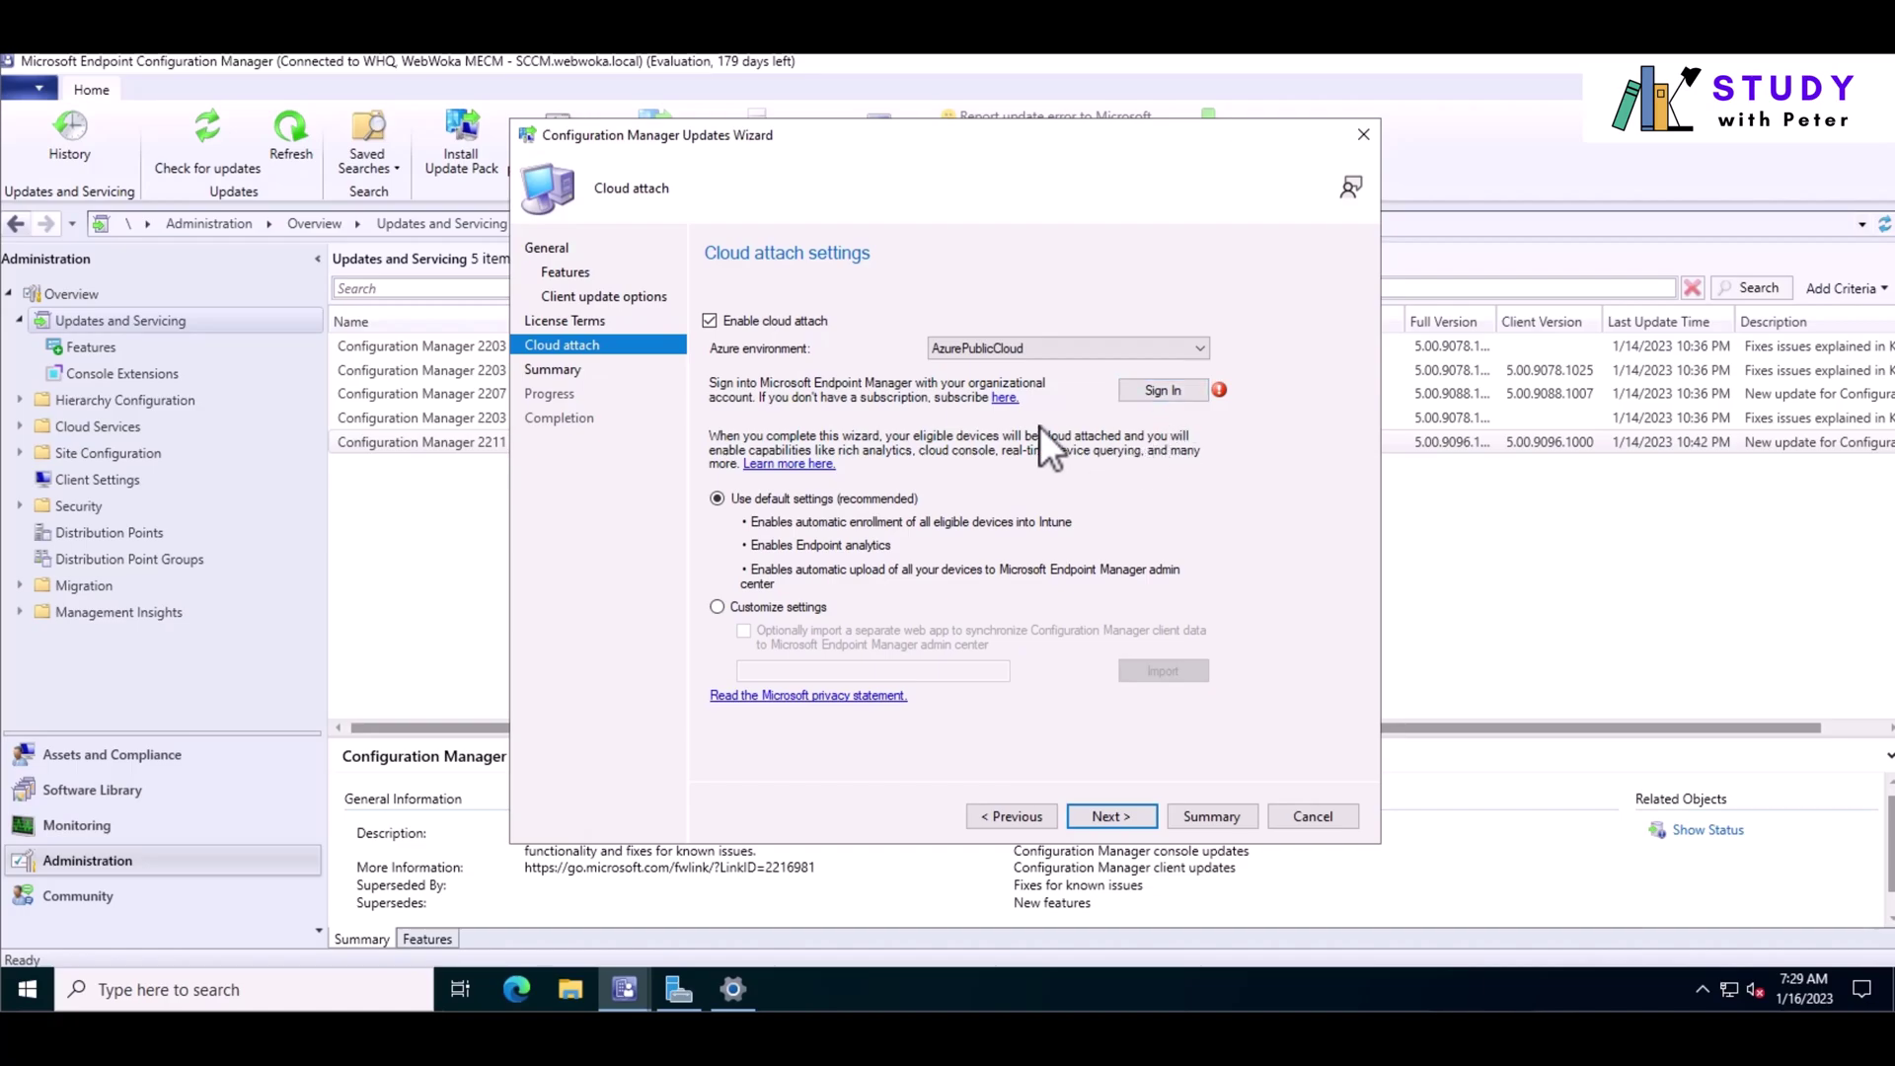
pyautogui.click(710, 320)
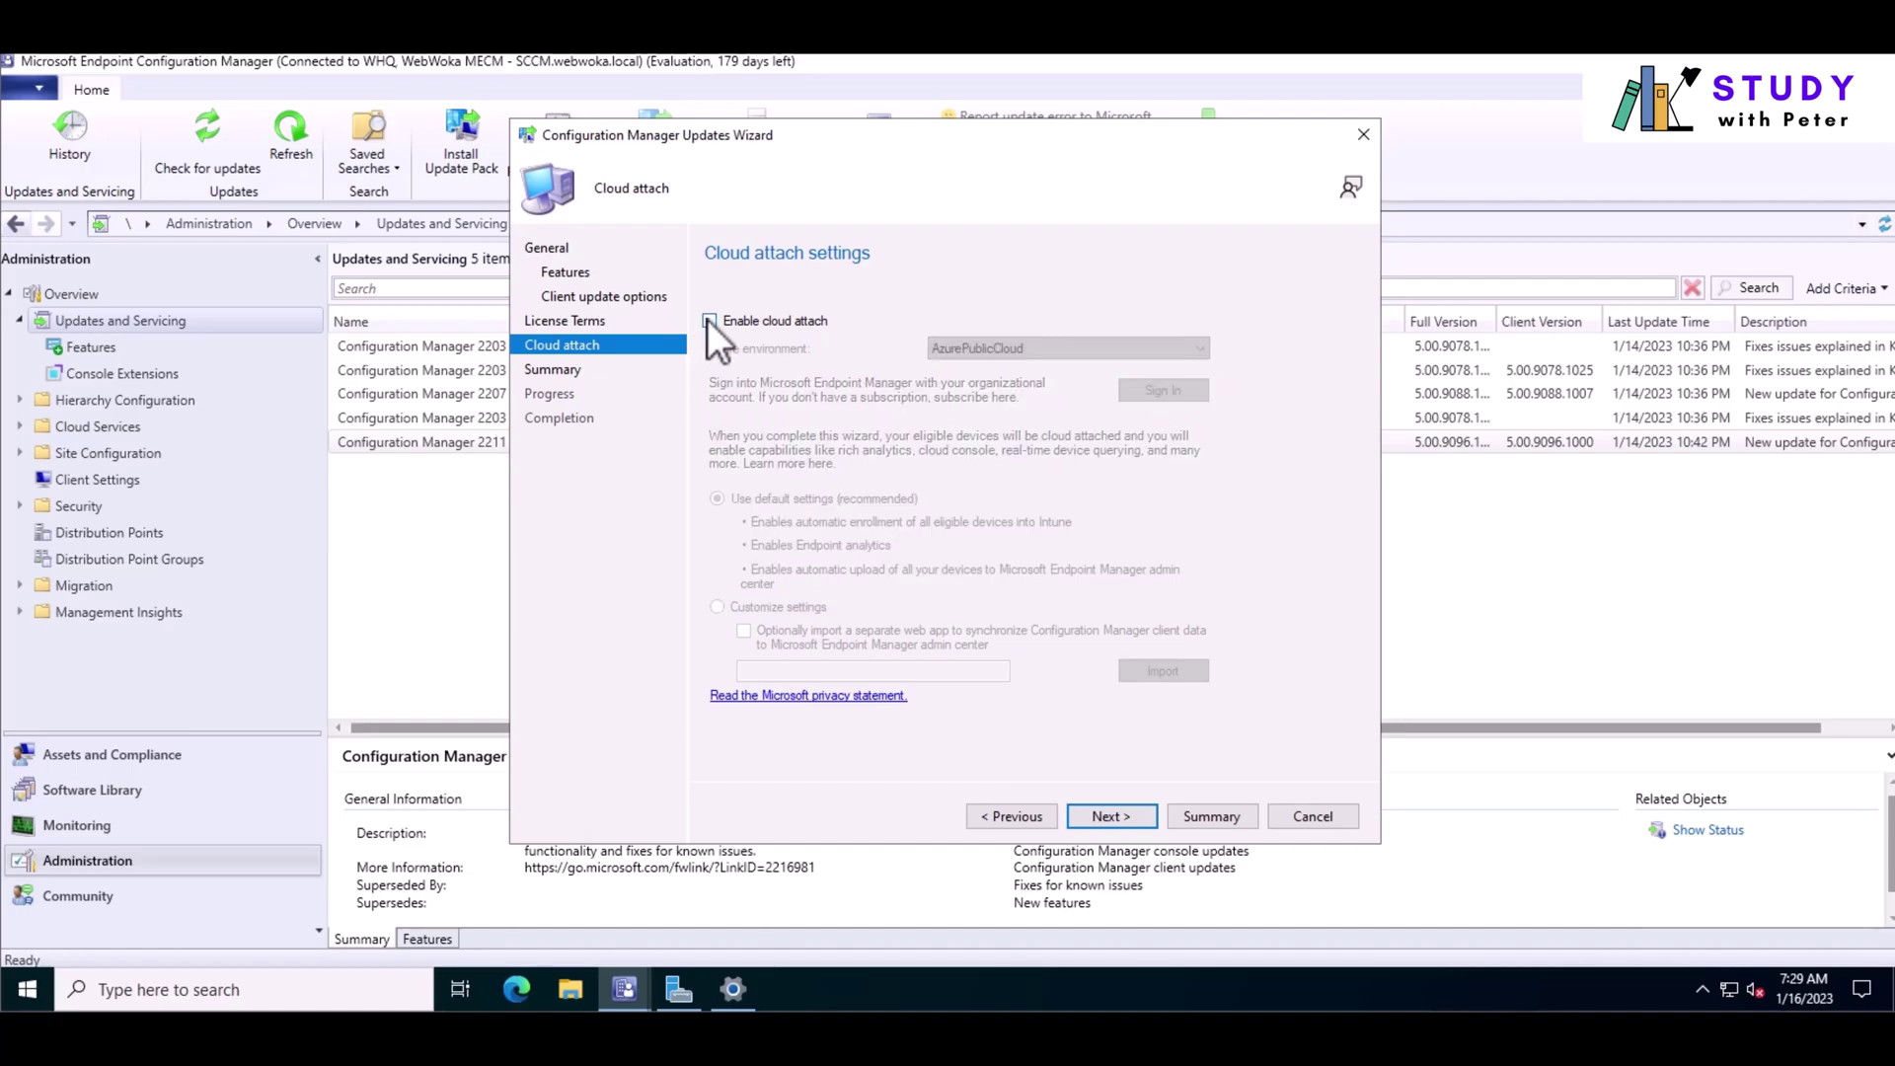
pyautogui.click(710, 321)
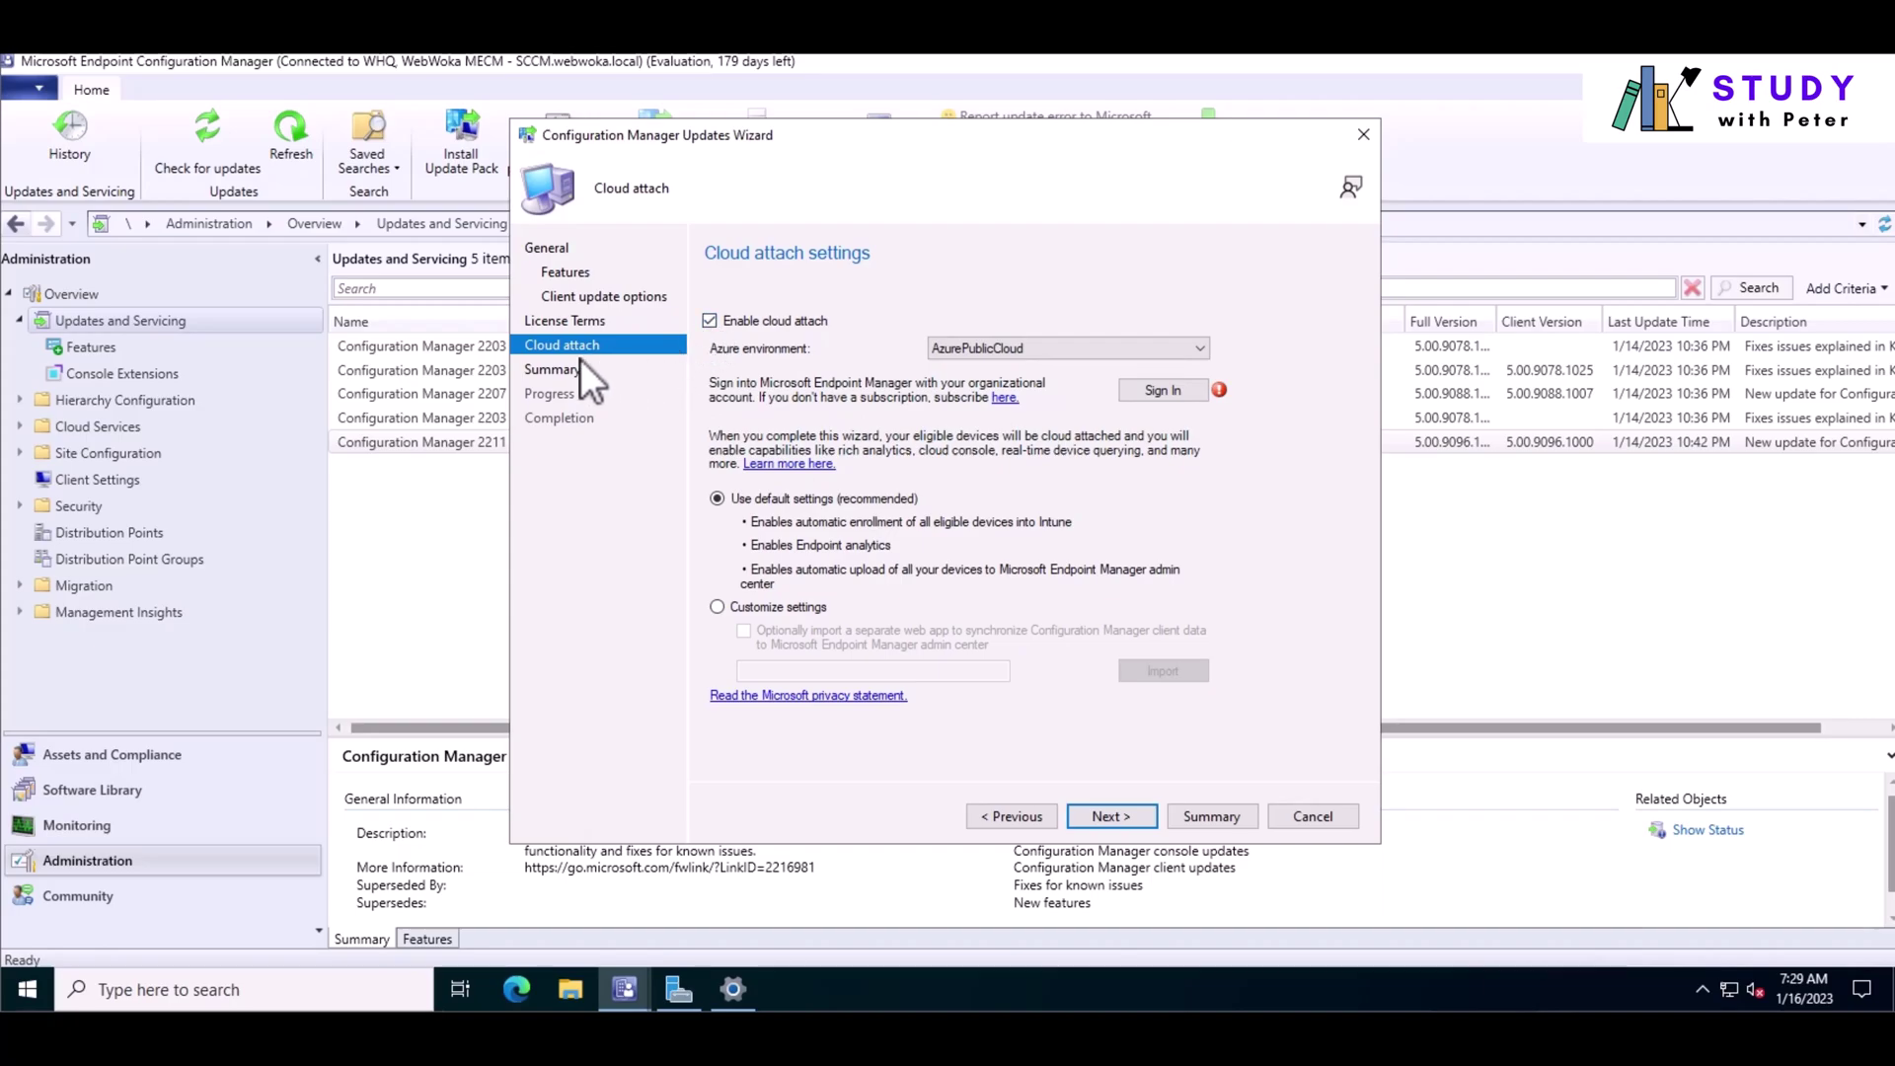
pyautogui.click(713, 326)
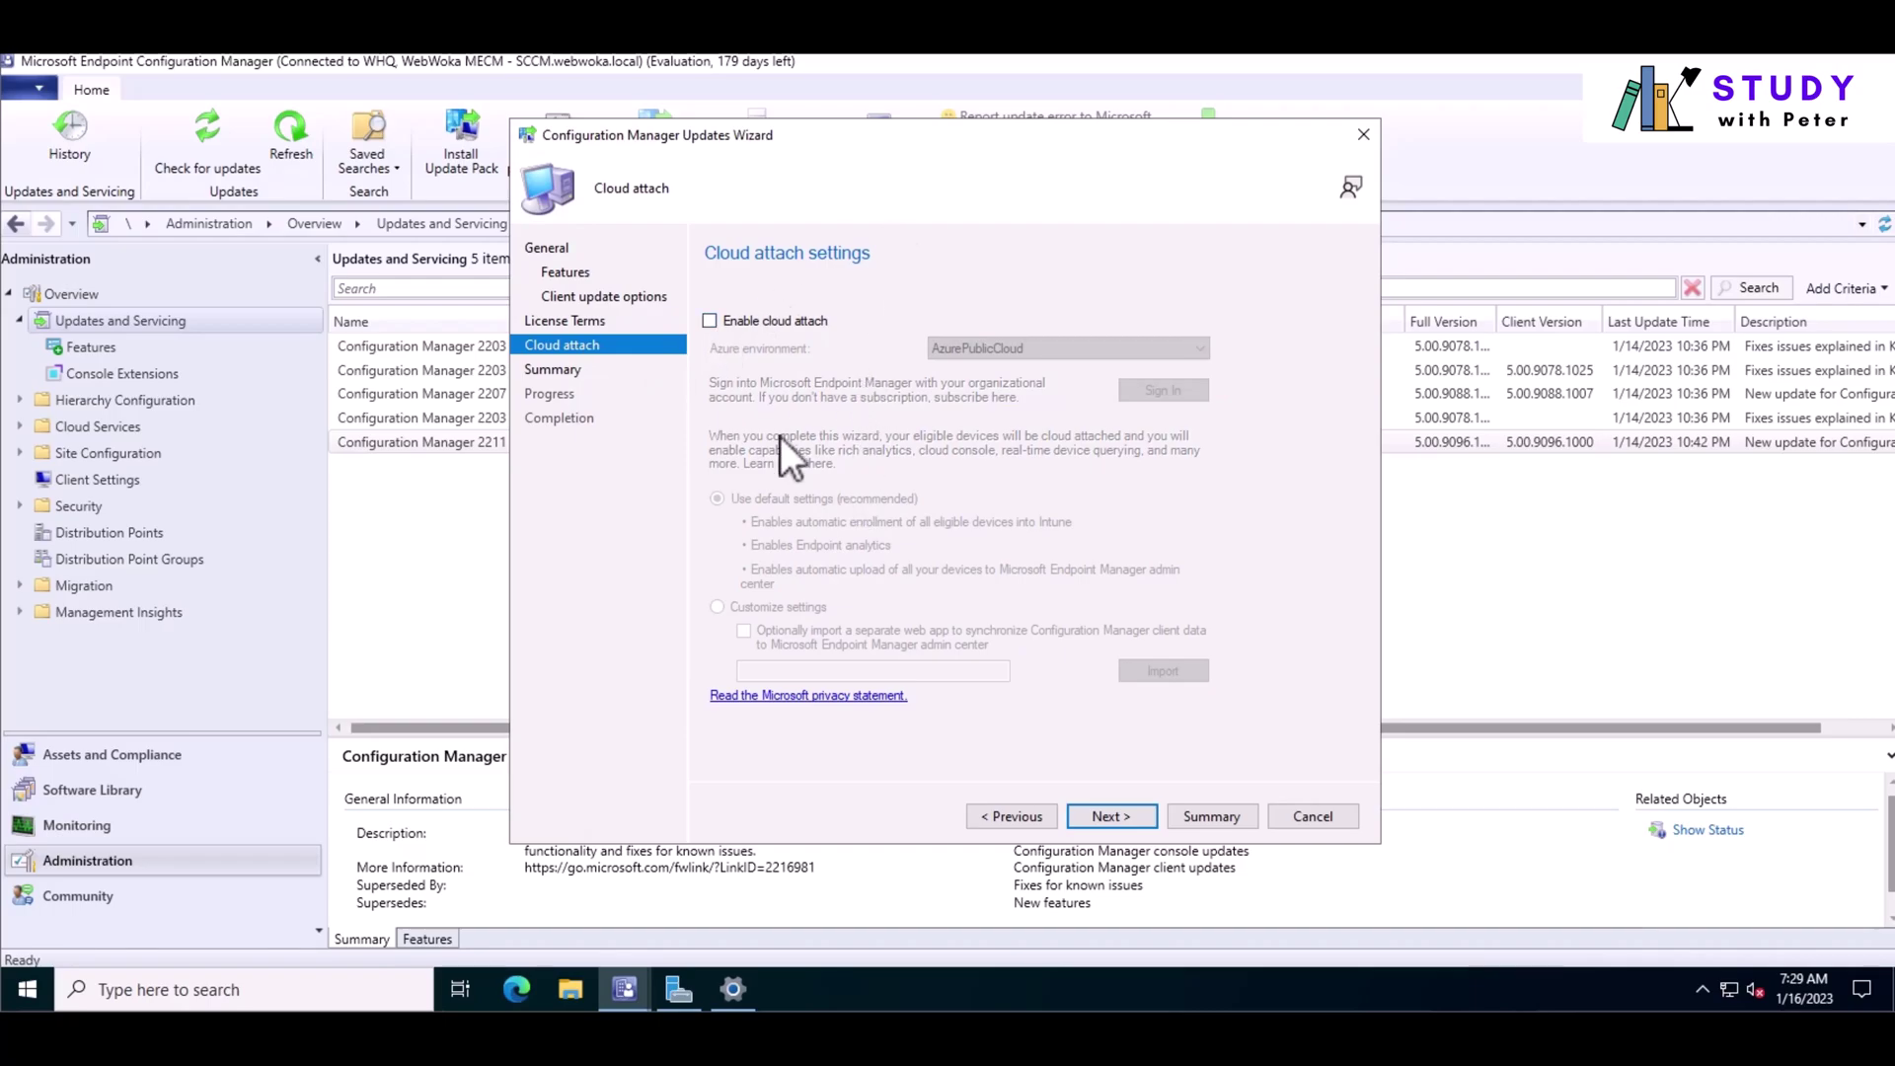
pyautogui.click(1127, 815)
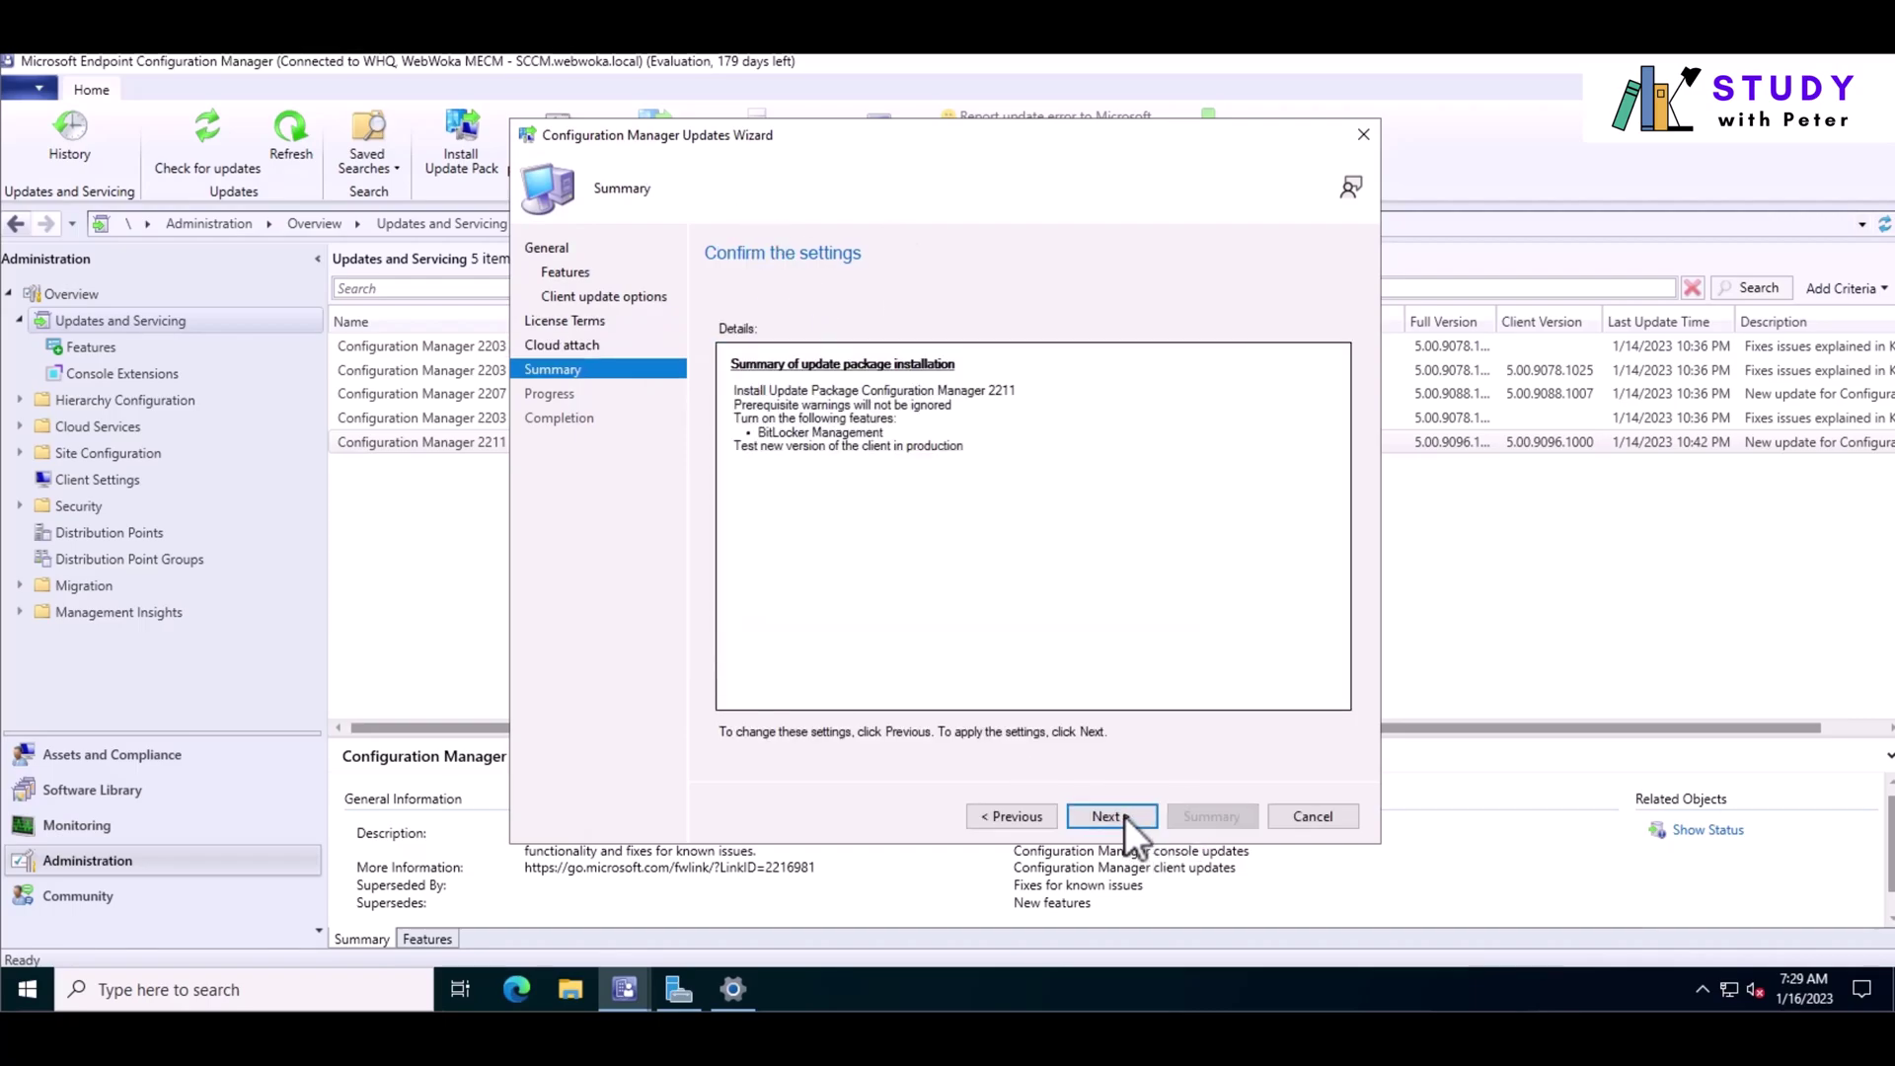
# Confirm the Summary to install the 2211 update pack and wait for successful completion.
pyautogui.click(1125, 816)
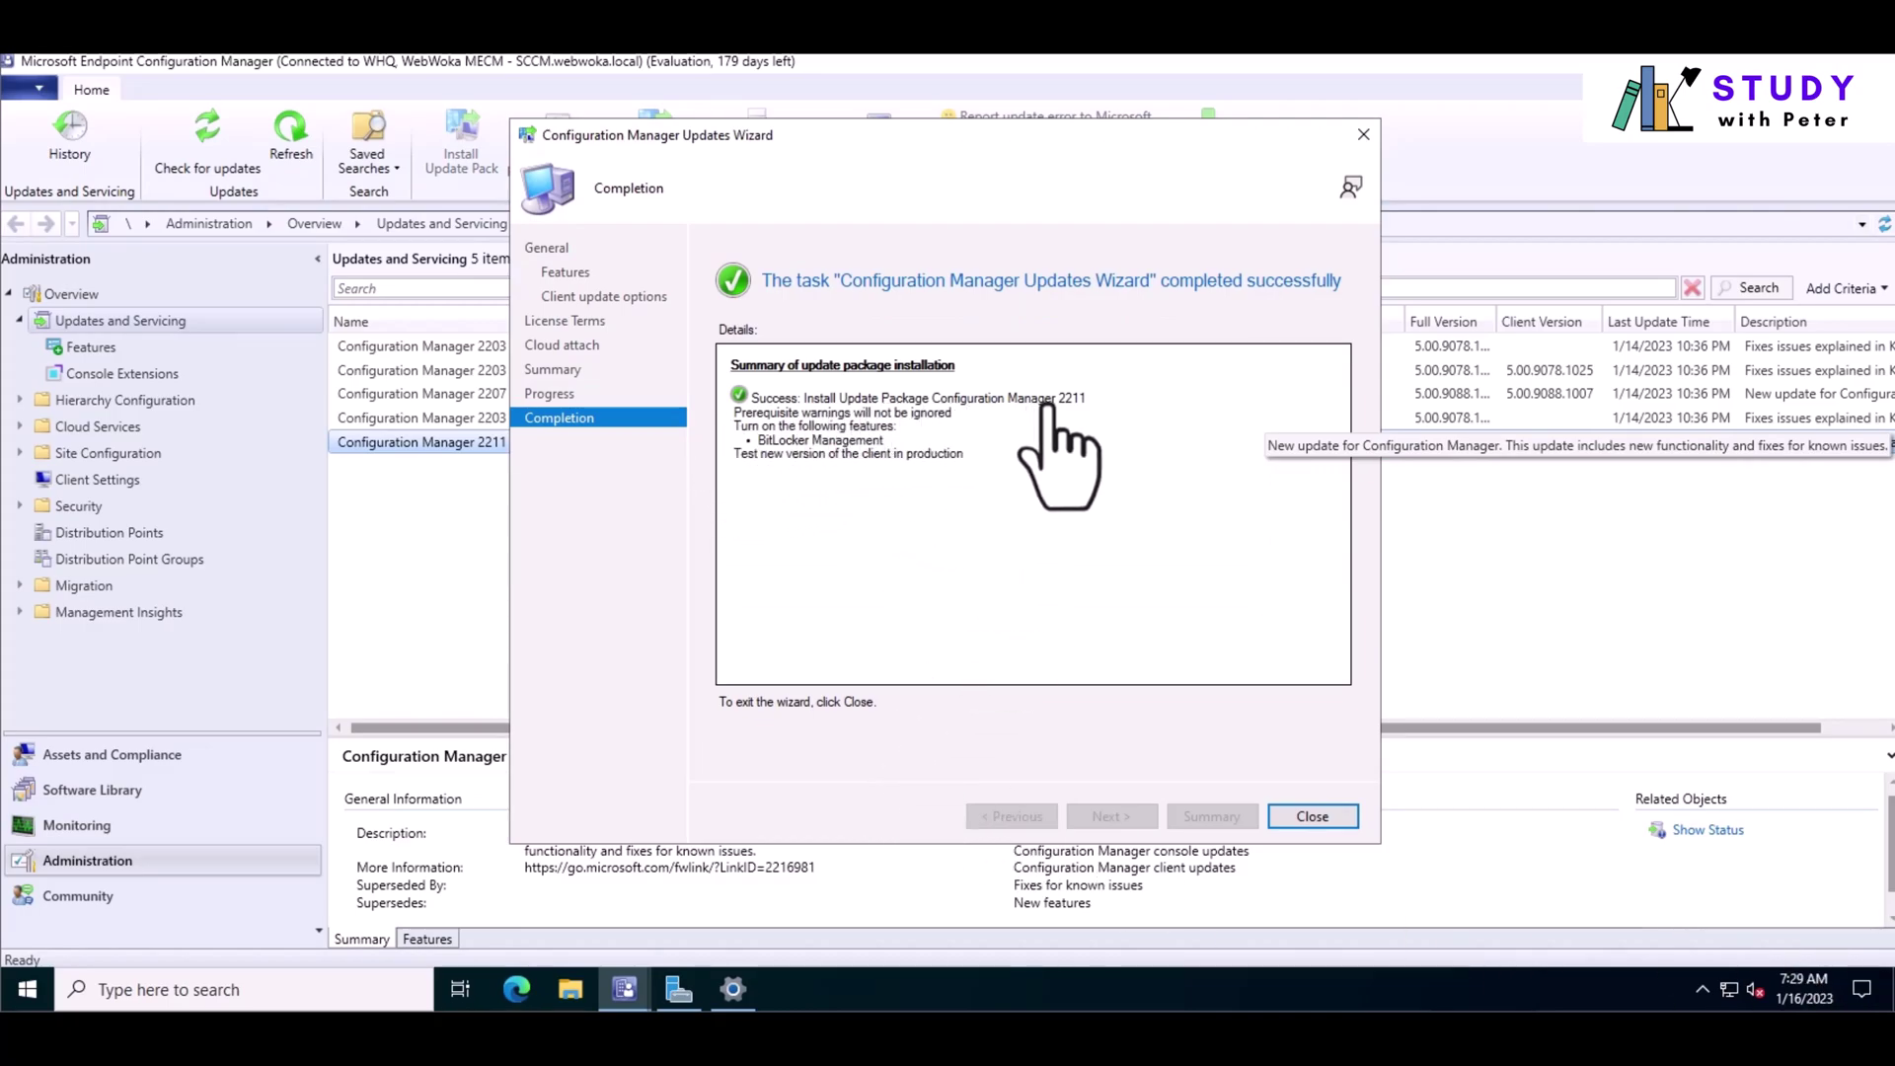
# Close the wizard, refresh Updates and Servicing, and select Configuration Manager 2211 to watch its state.
pyautogui.click(1314, 816)
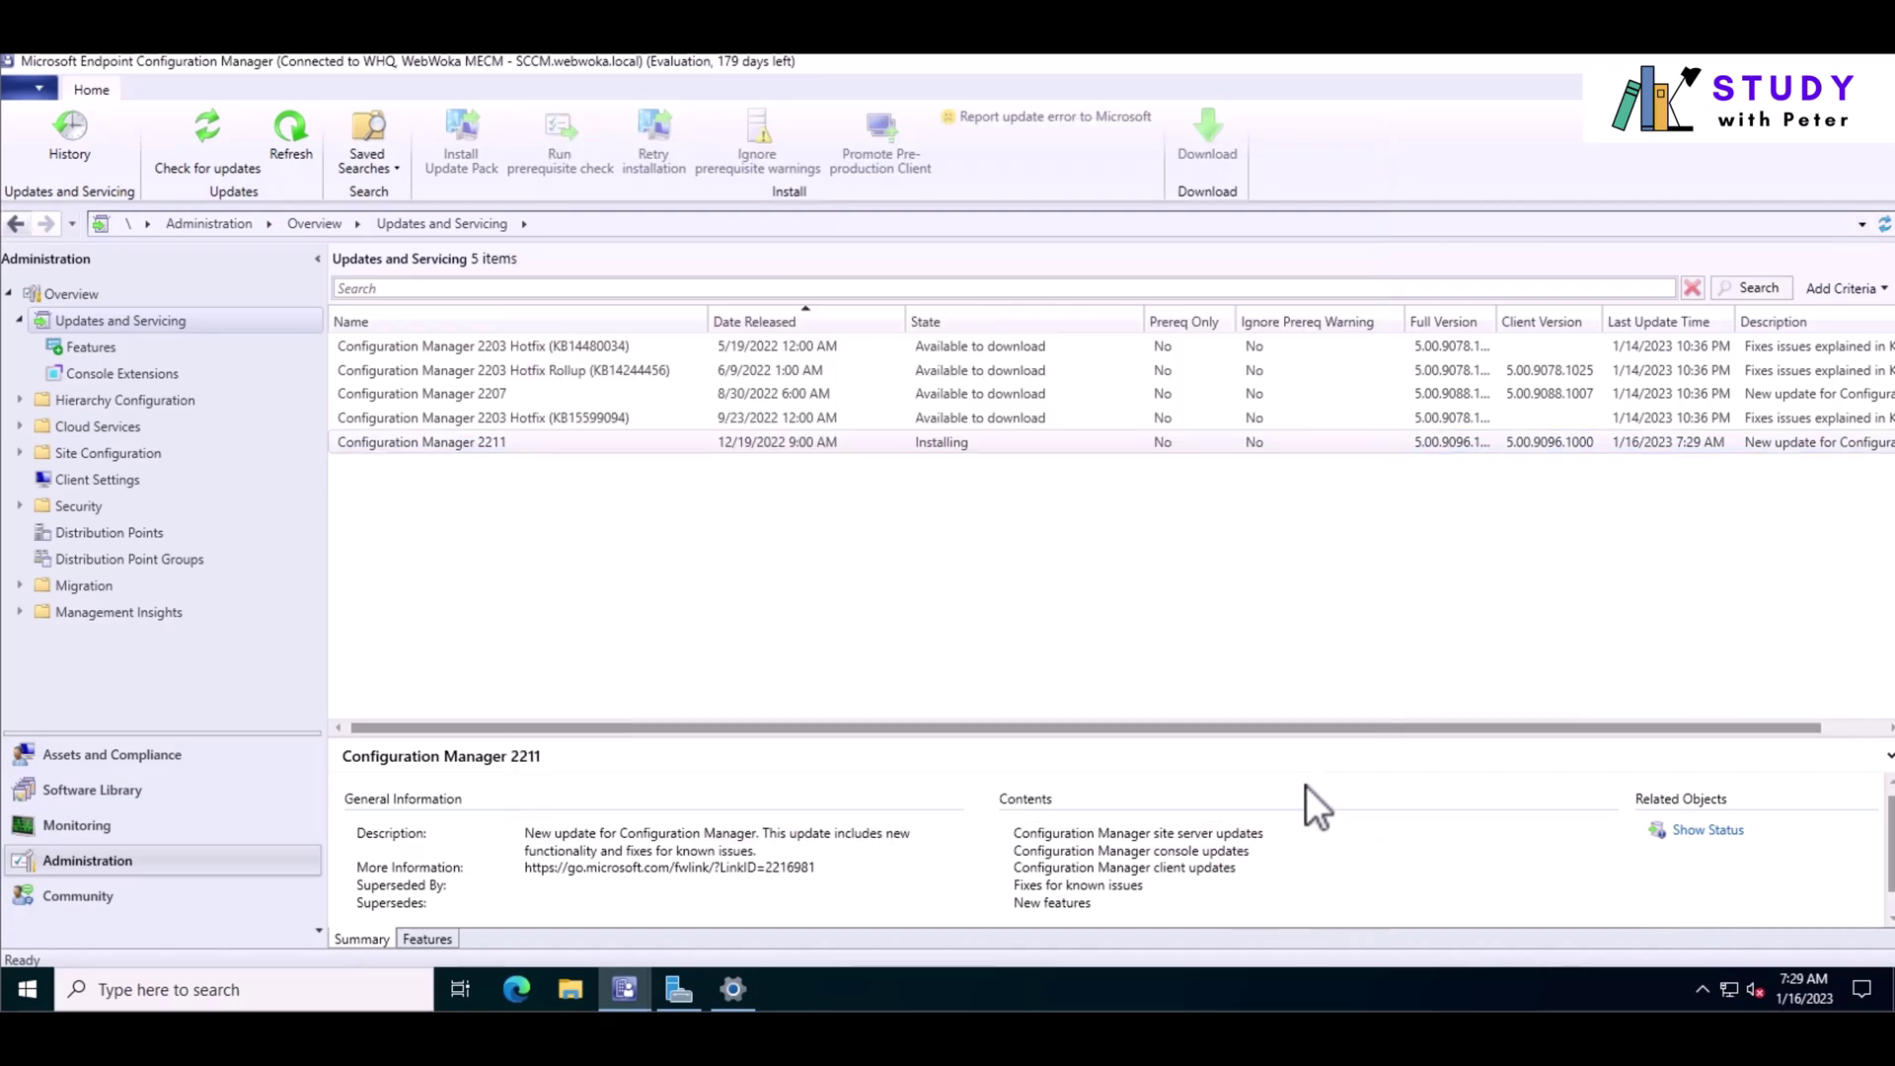
pyautogui.click(290, 138)
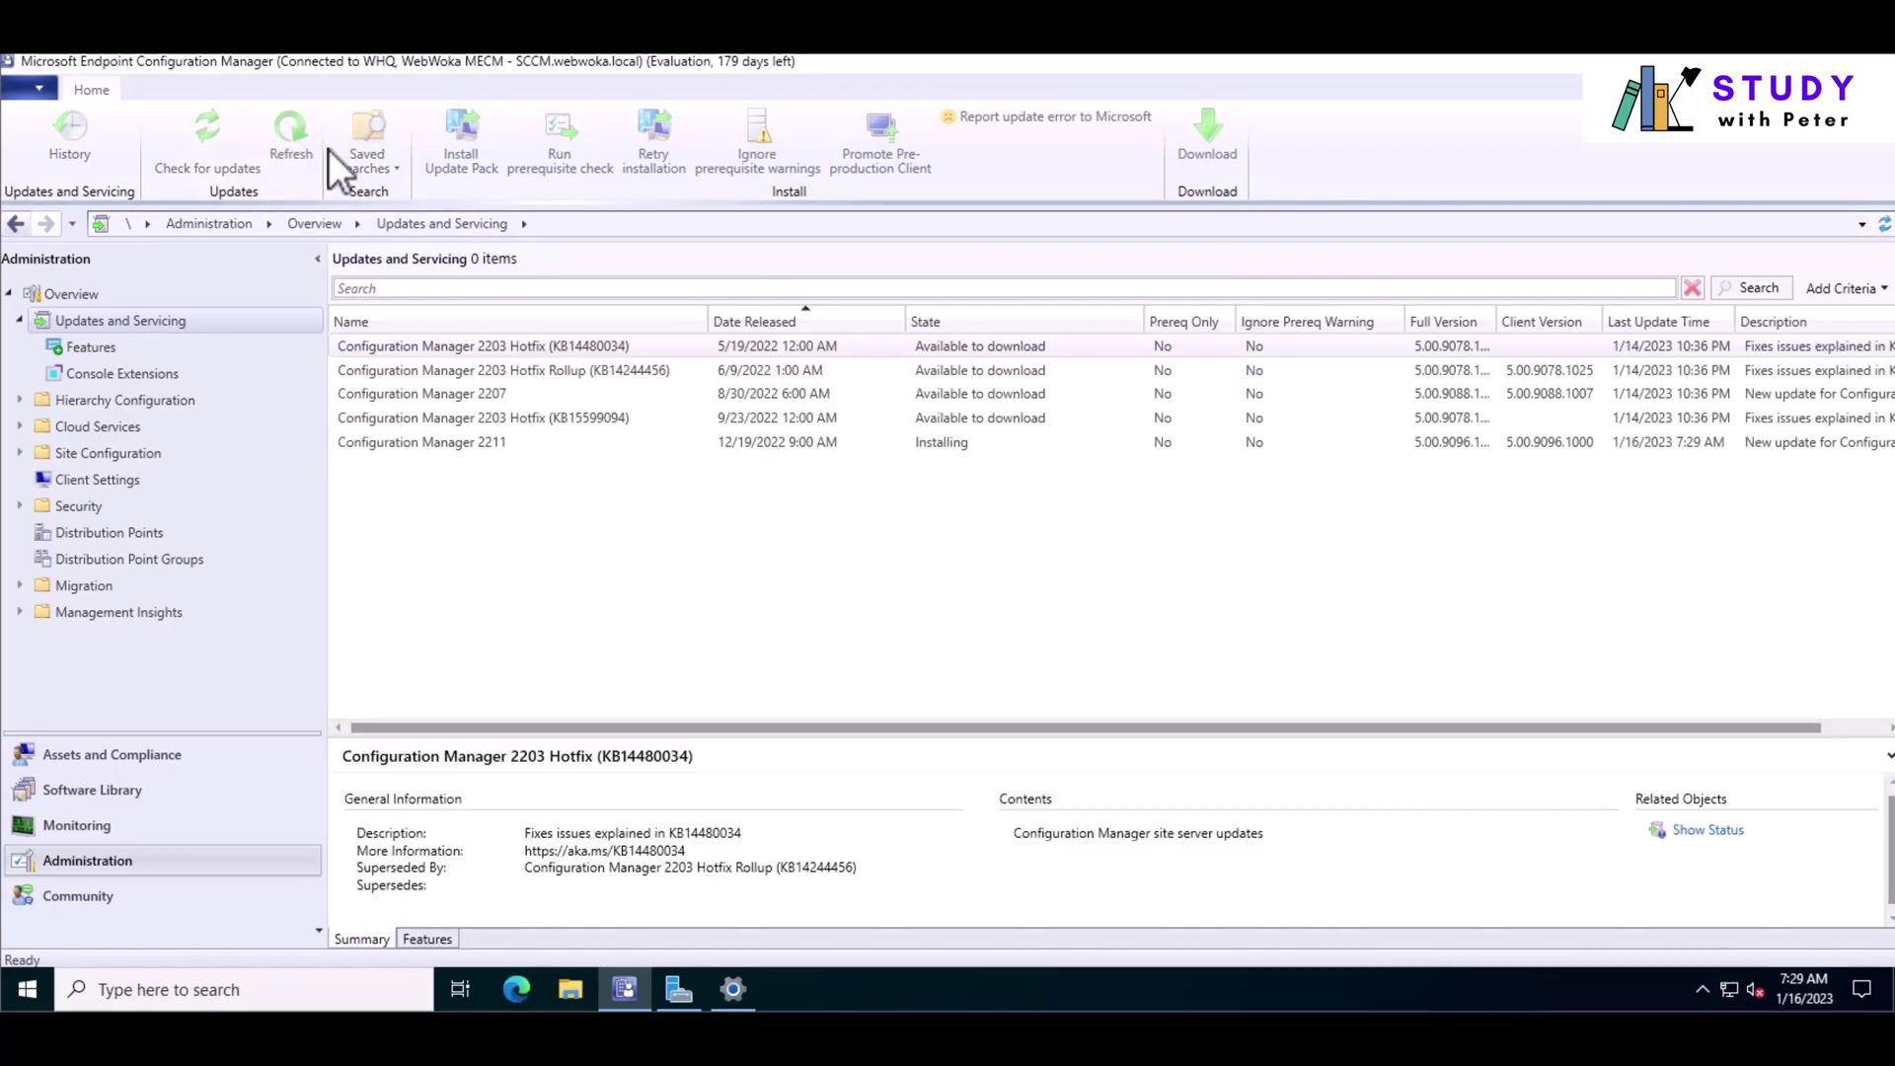
pyautogui.click(958, 441)
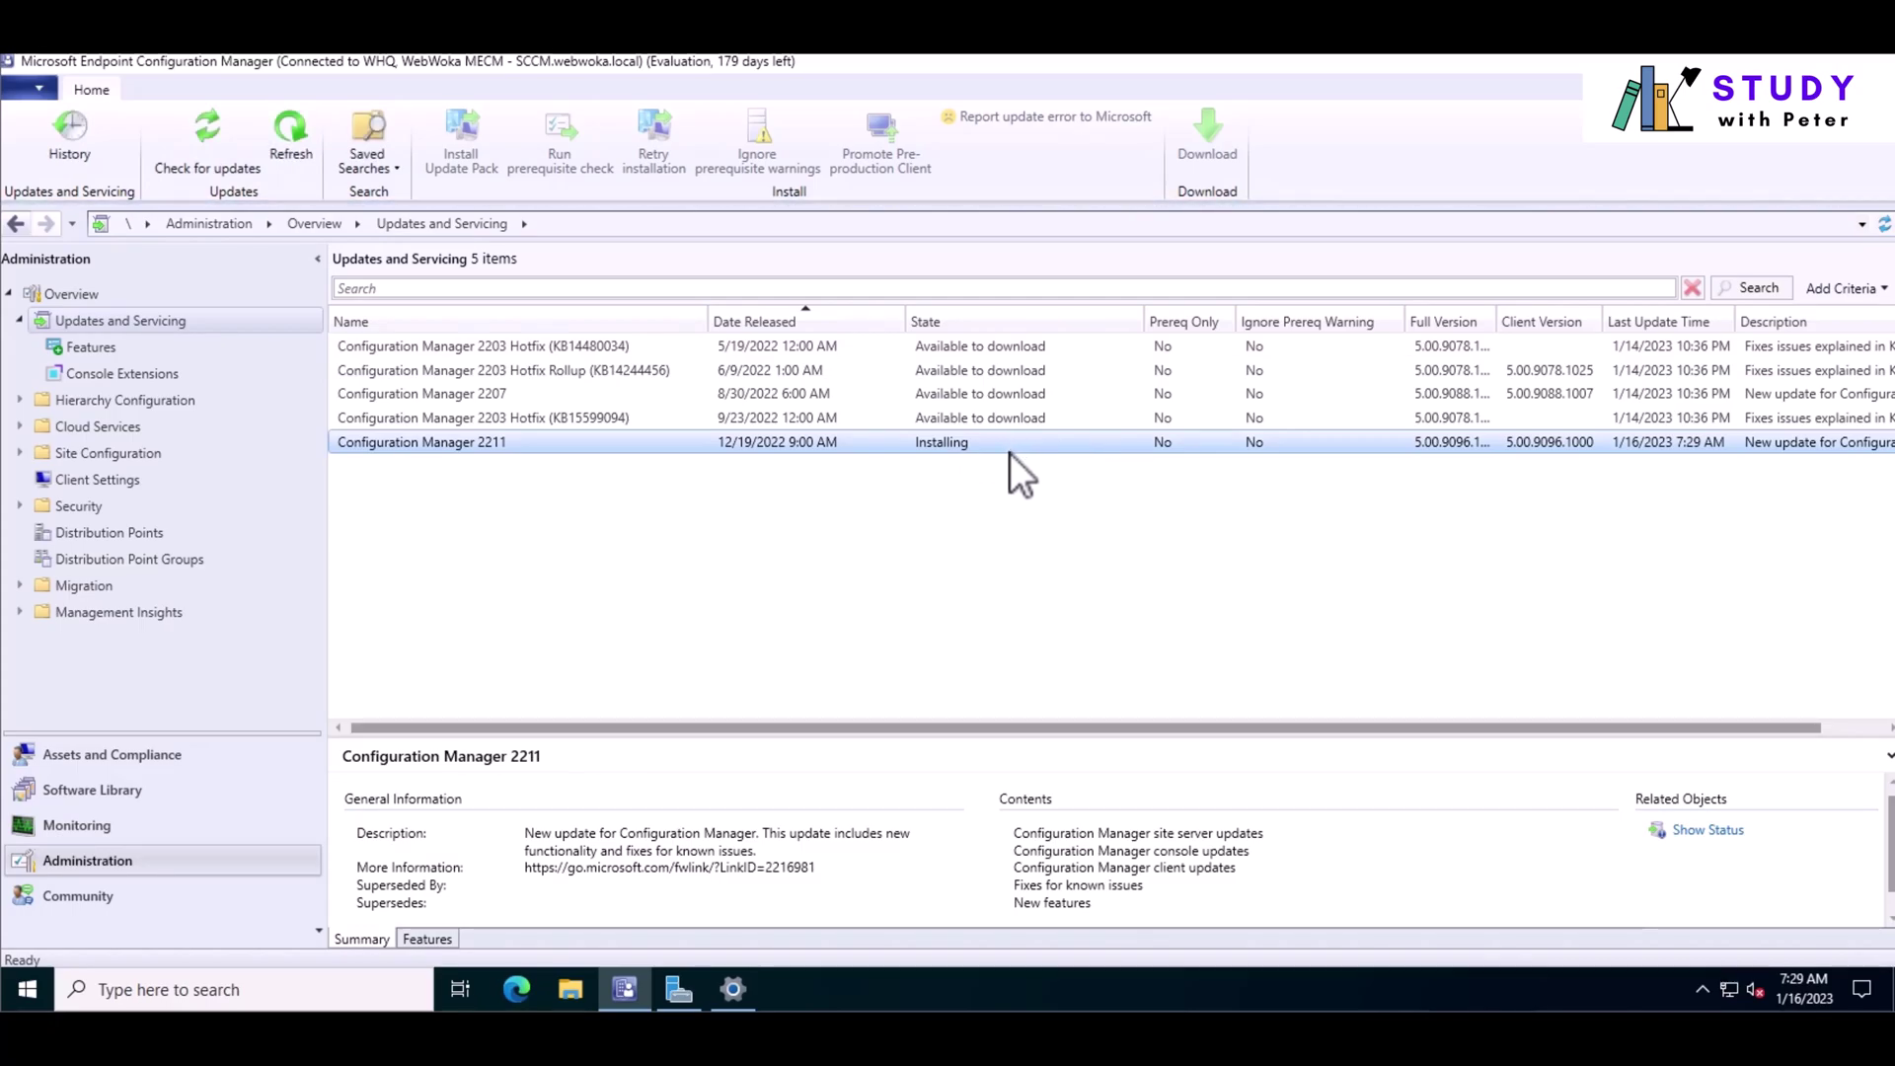
pyautogui.moveTo(1527, 728); pyautogui.dragTo(1392, 738)
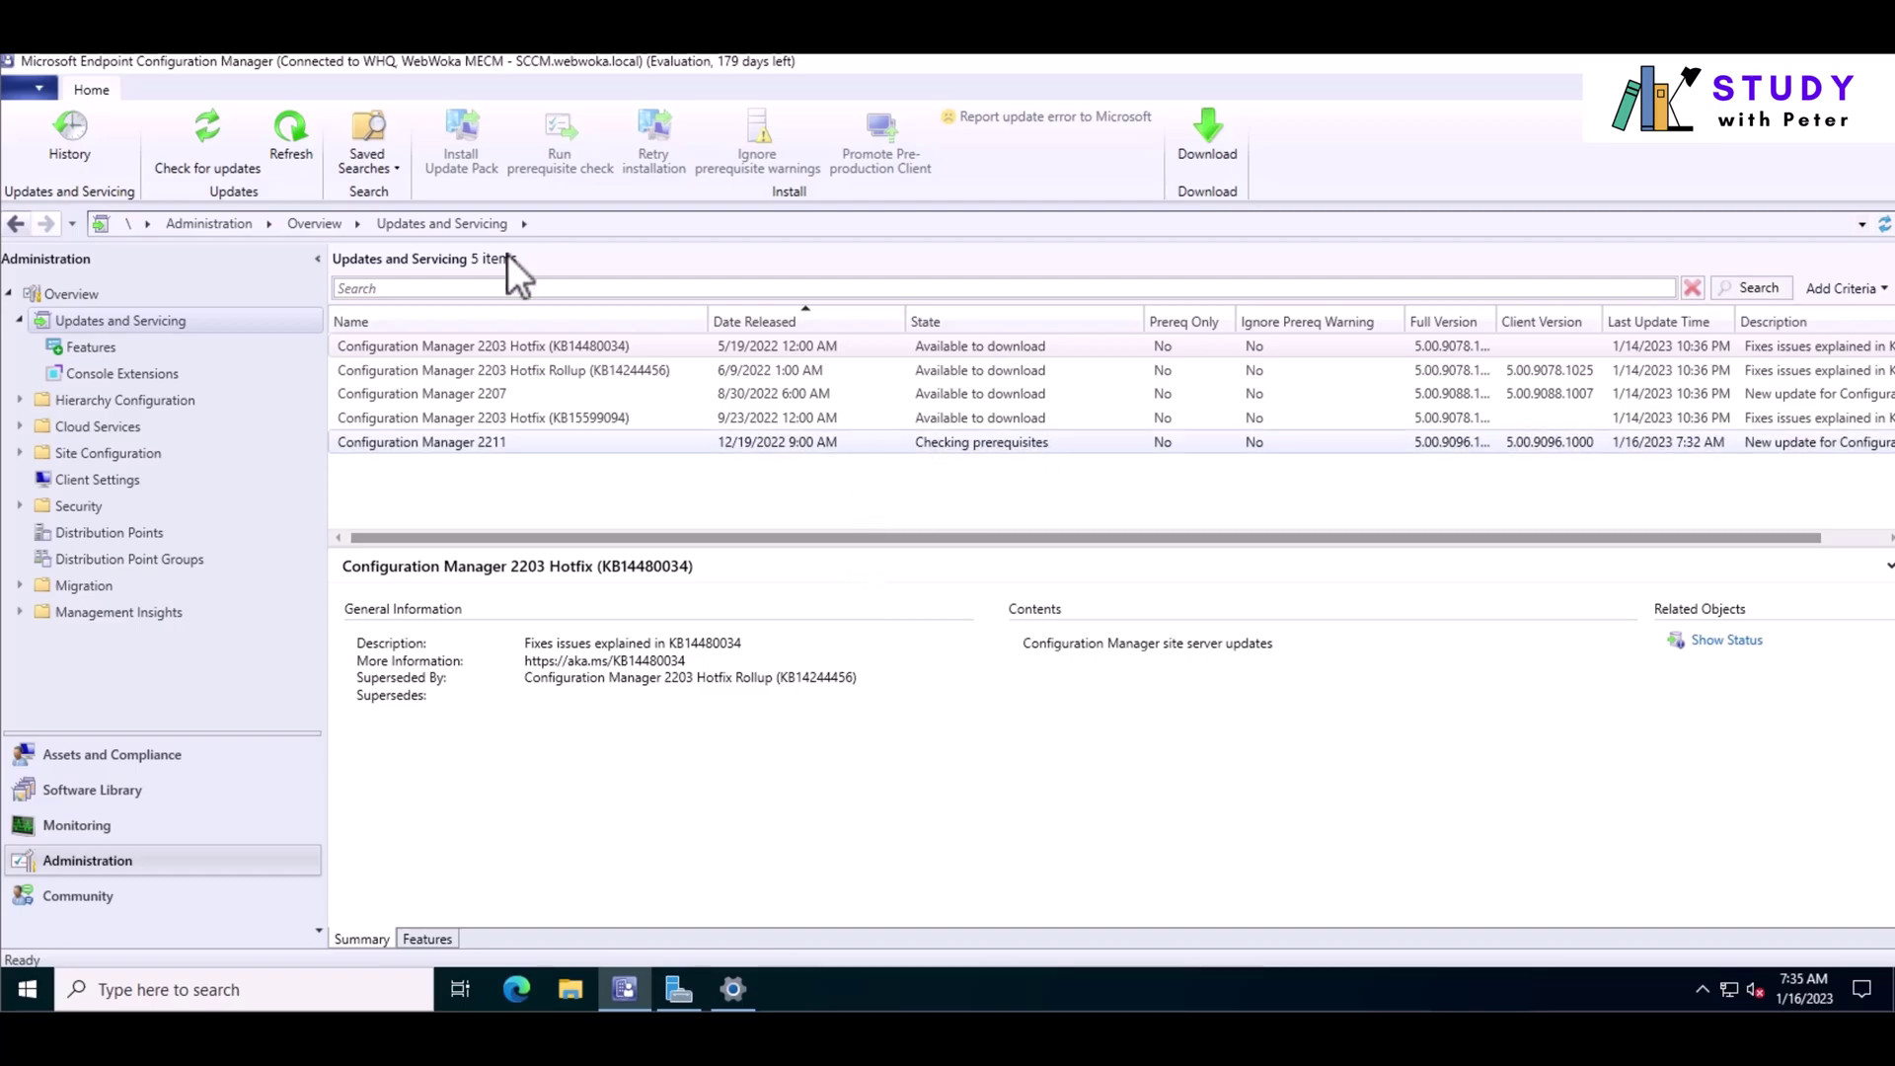
# Refresh the updates list and reselect Configuration Manager 2211 to check its progress.
pyautogui.click(300, 138)
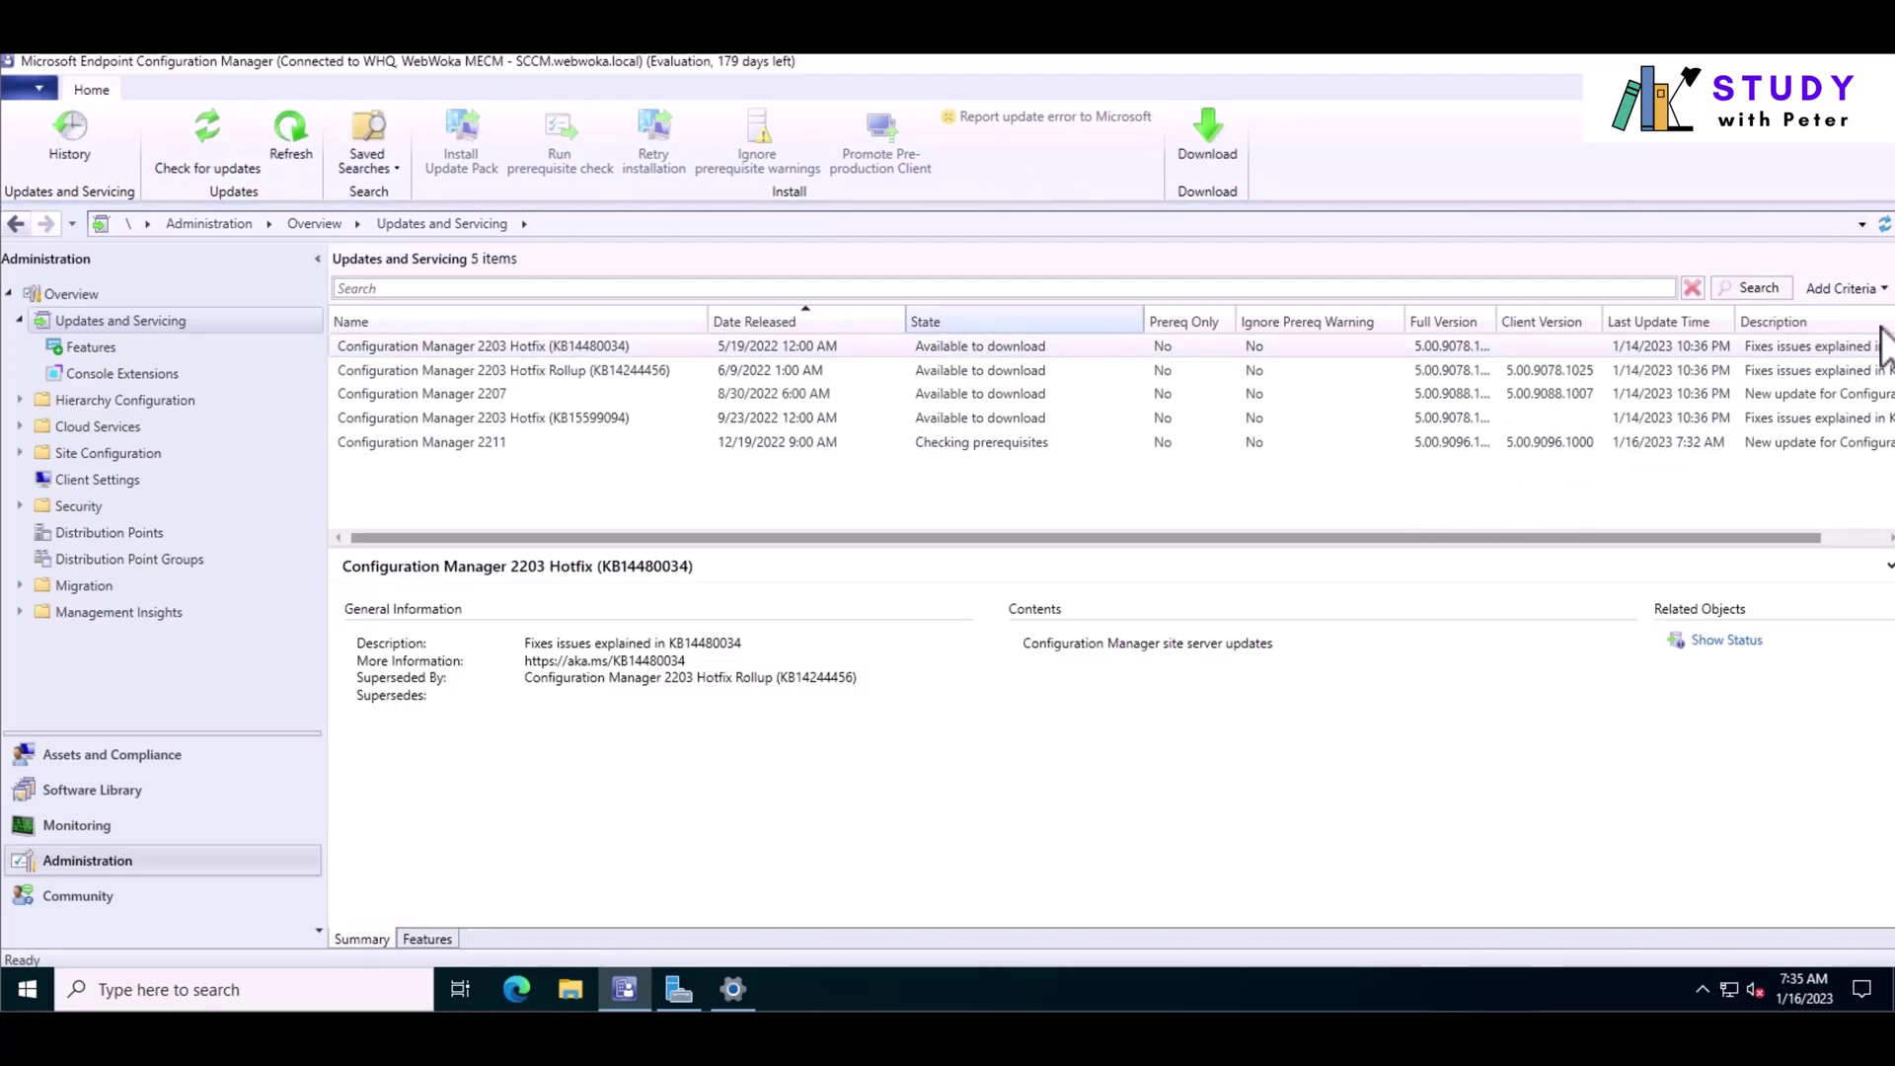
pyautogui.click(423, 441)
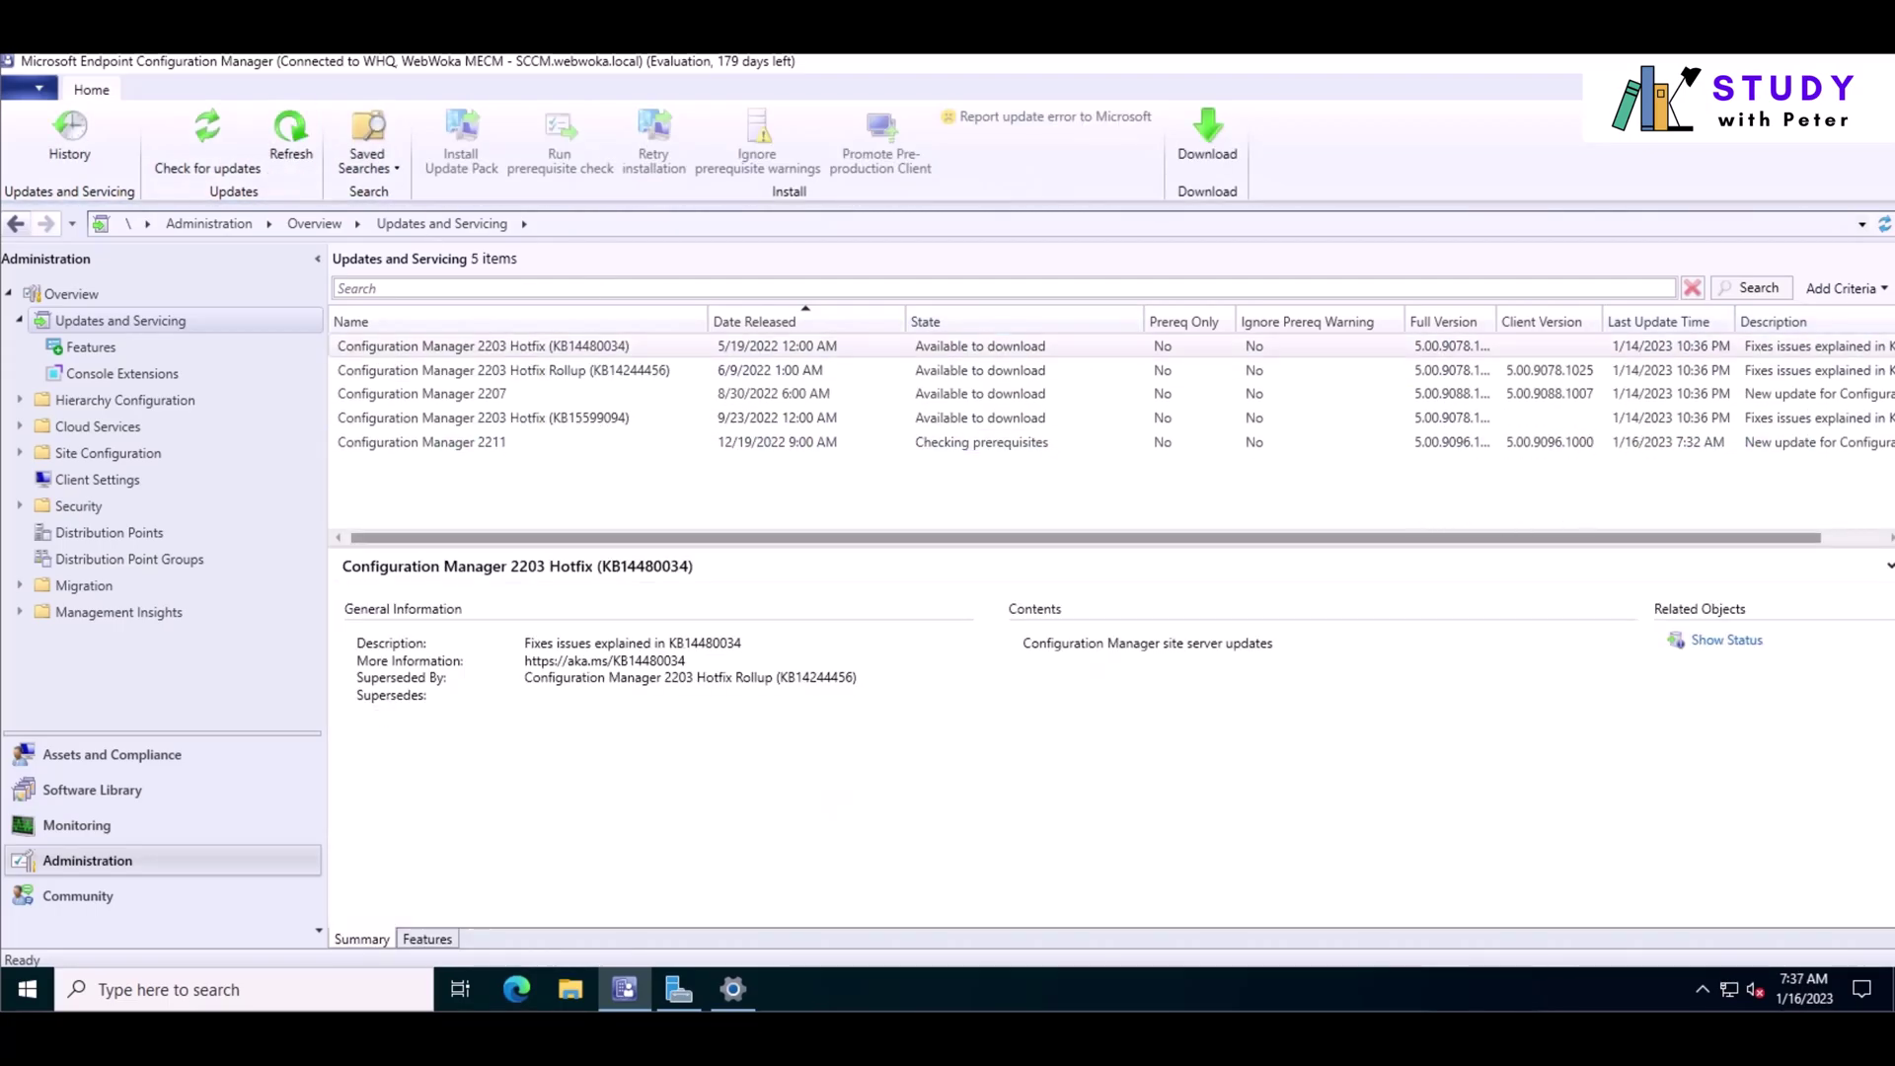
pyautogui.click(981, 442)
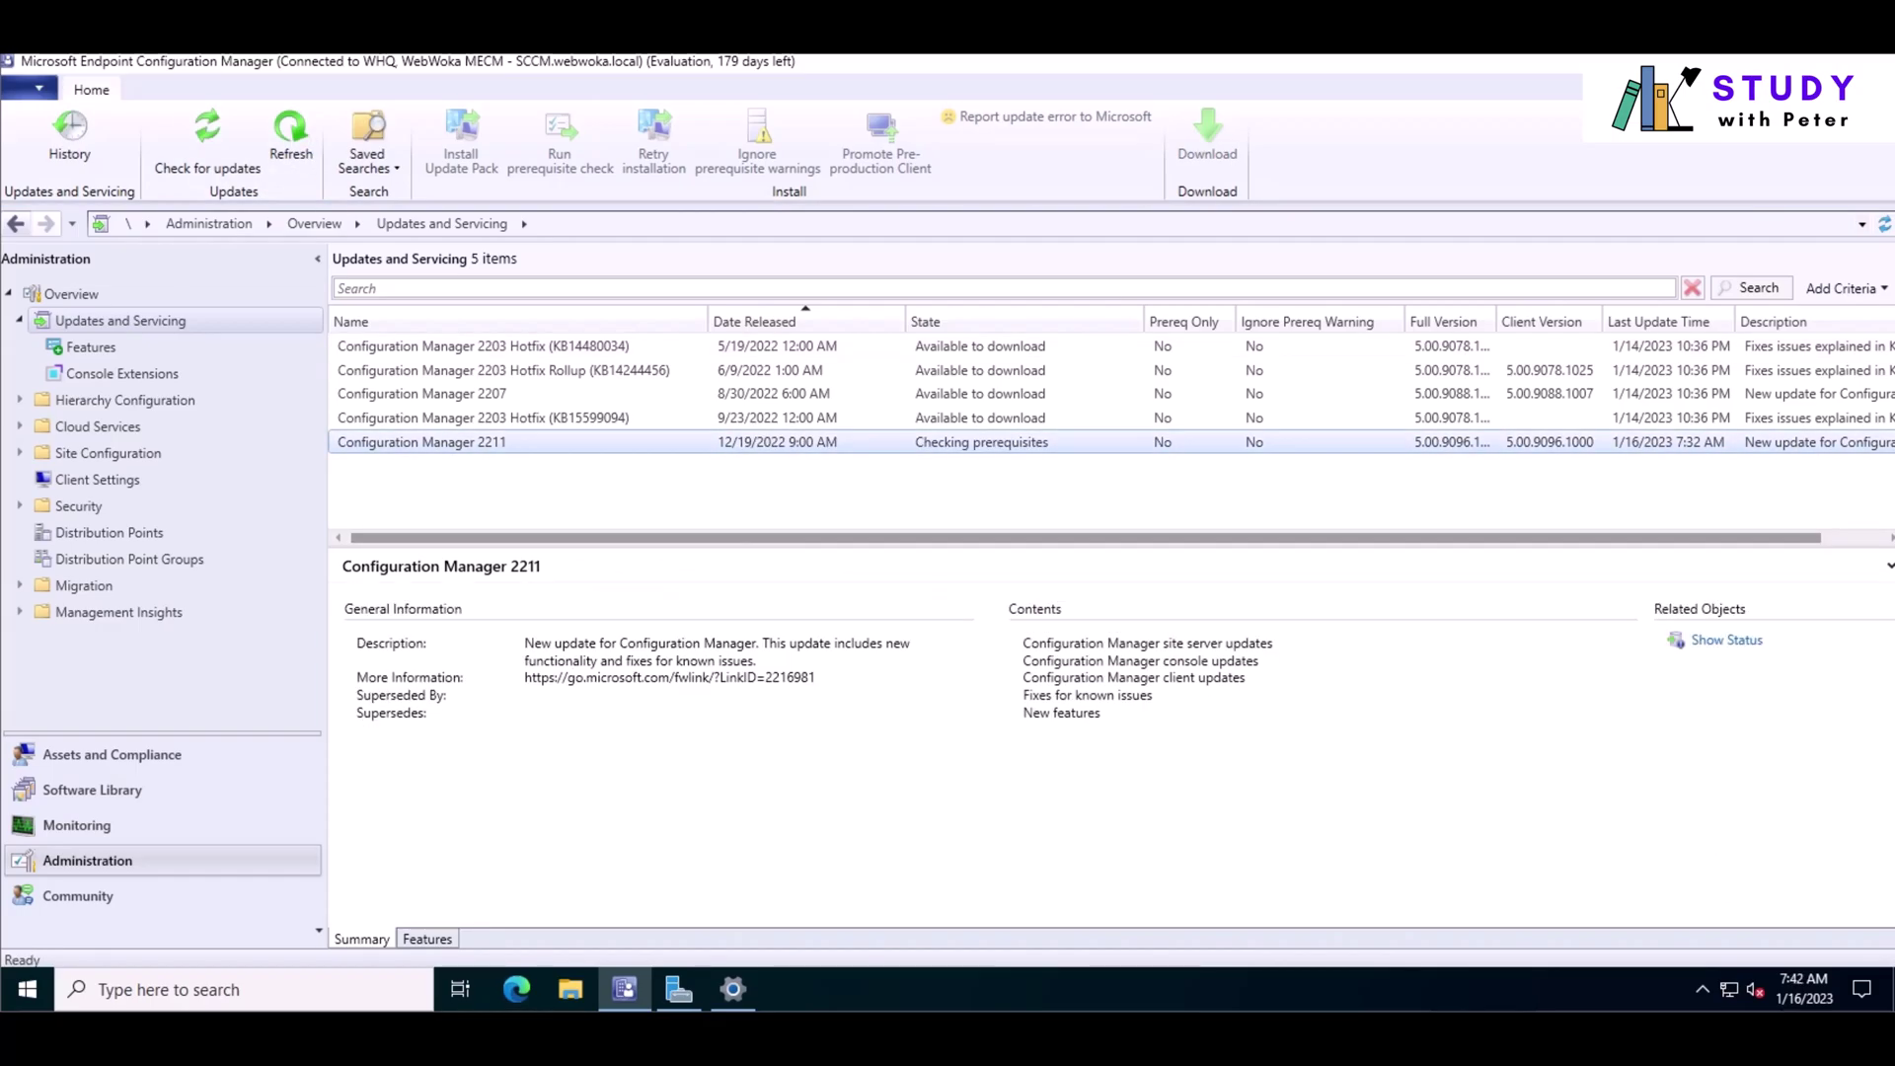
pyautogui.click(483, 346)
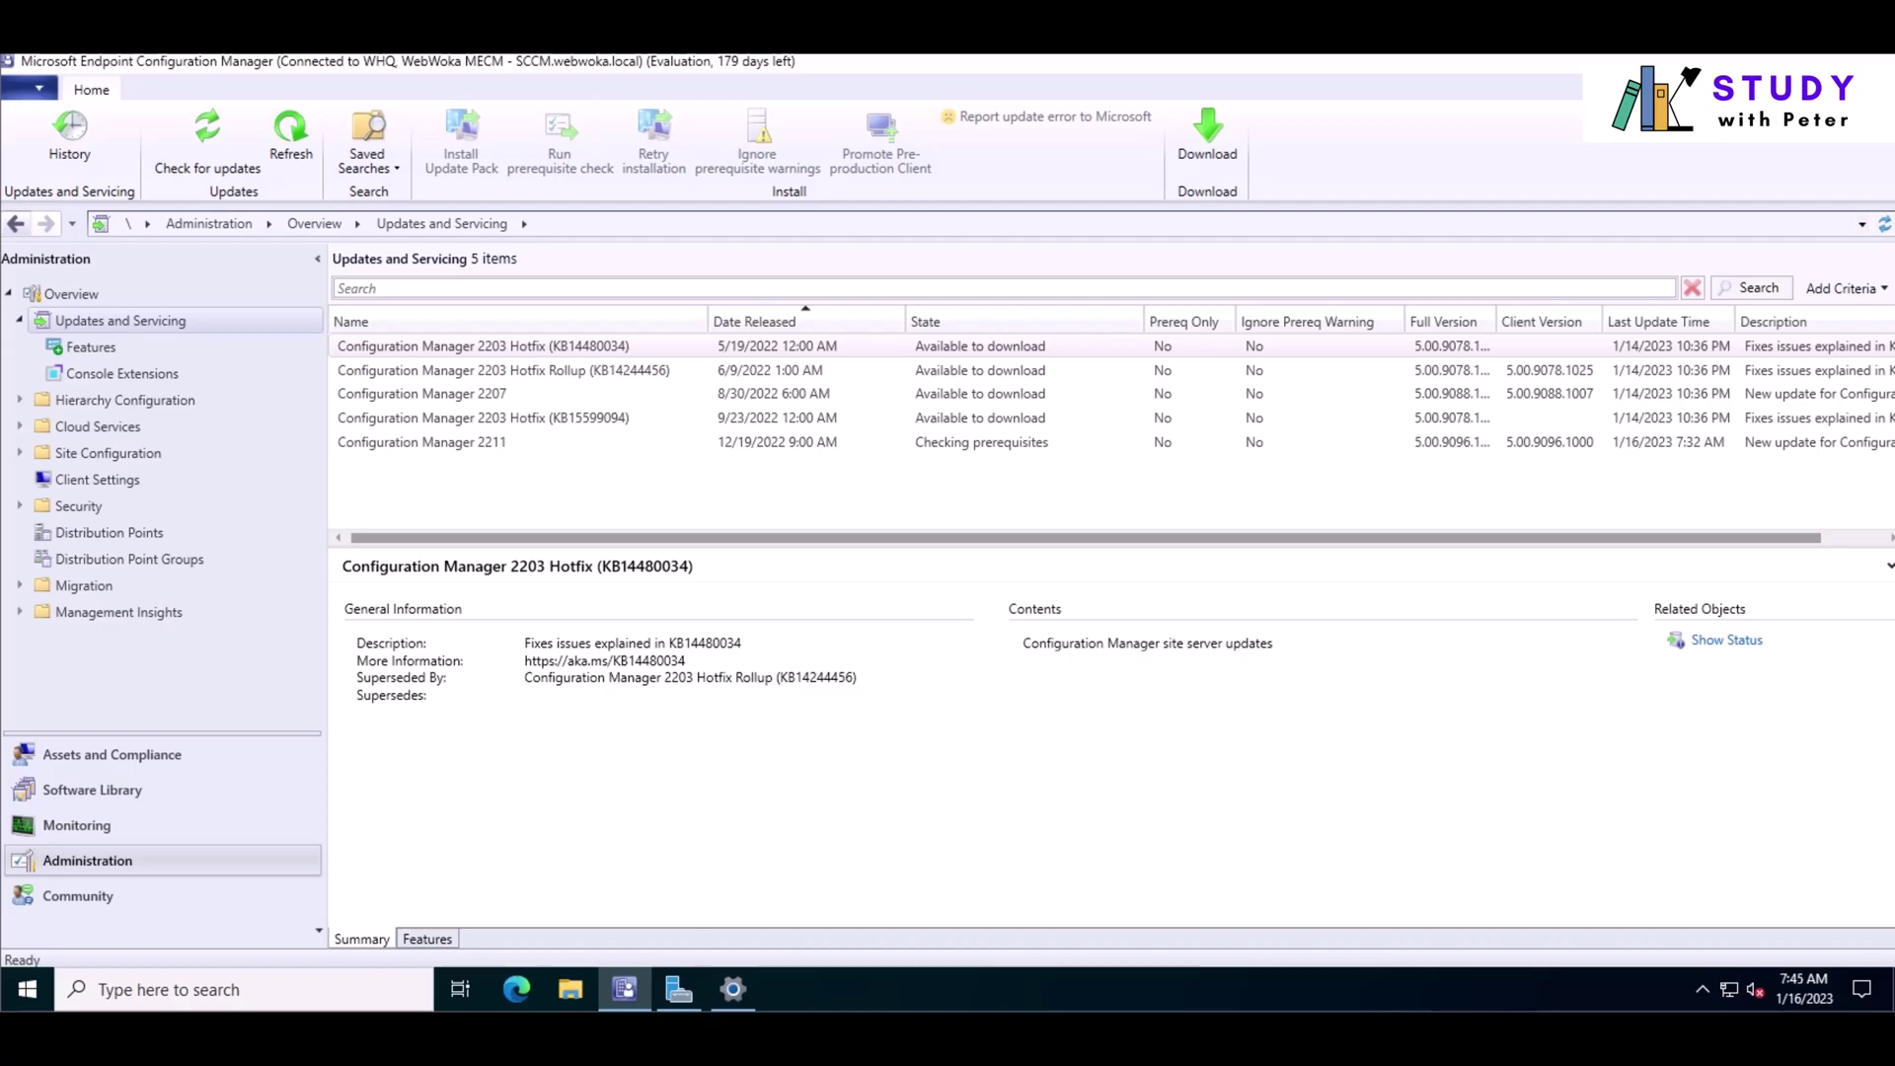
pyautogui.click(983, 441)
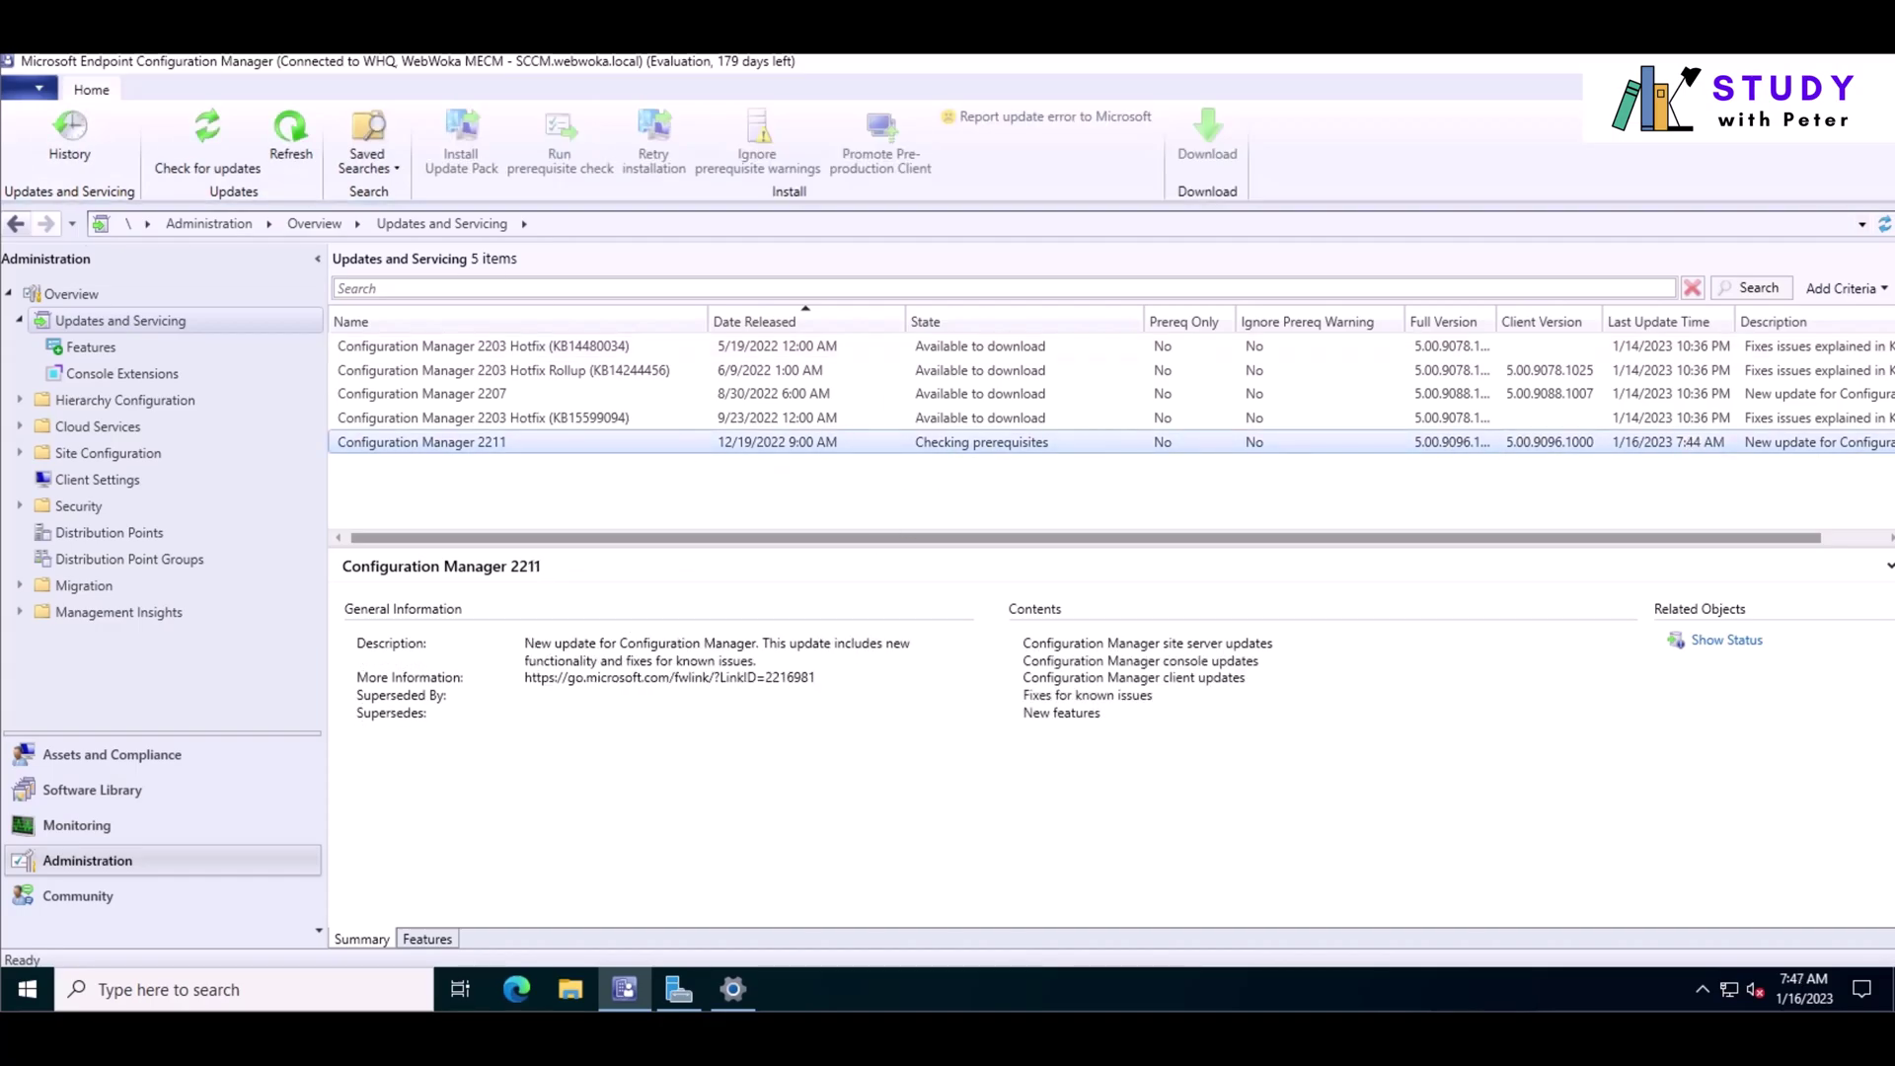
pyautogui.press('F5')
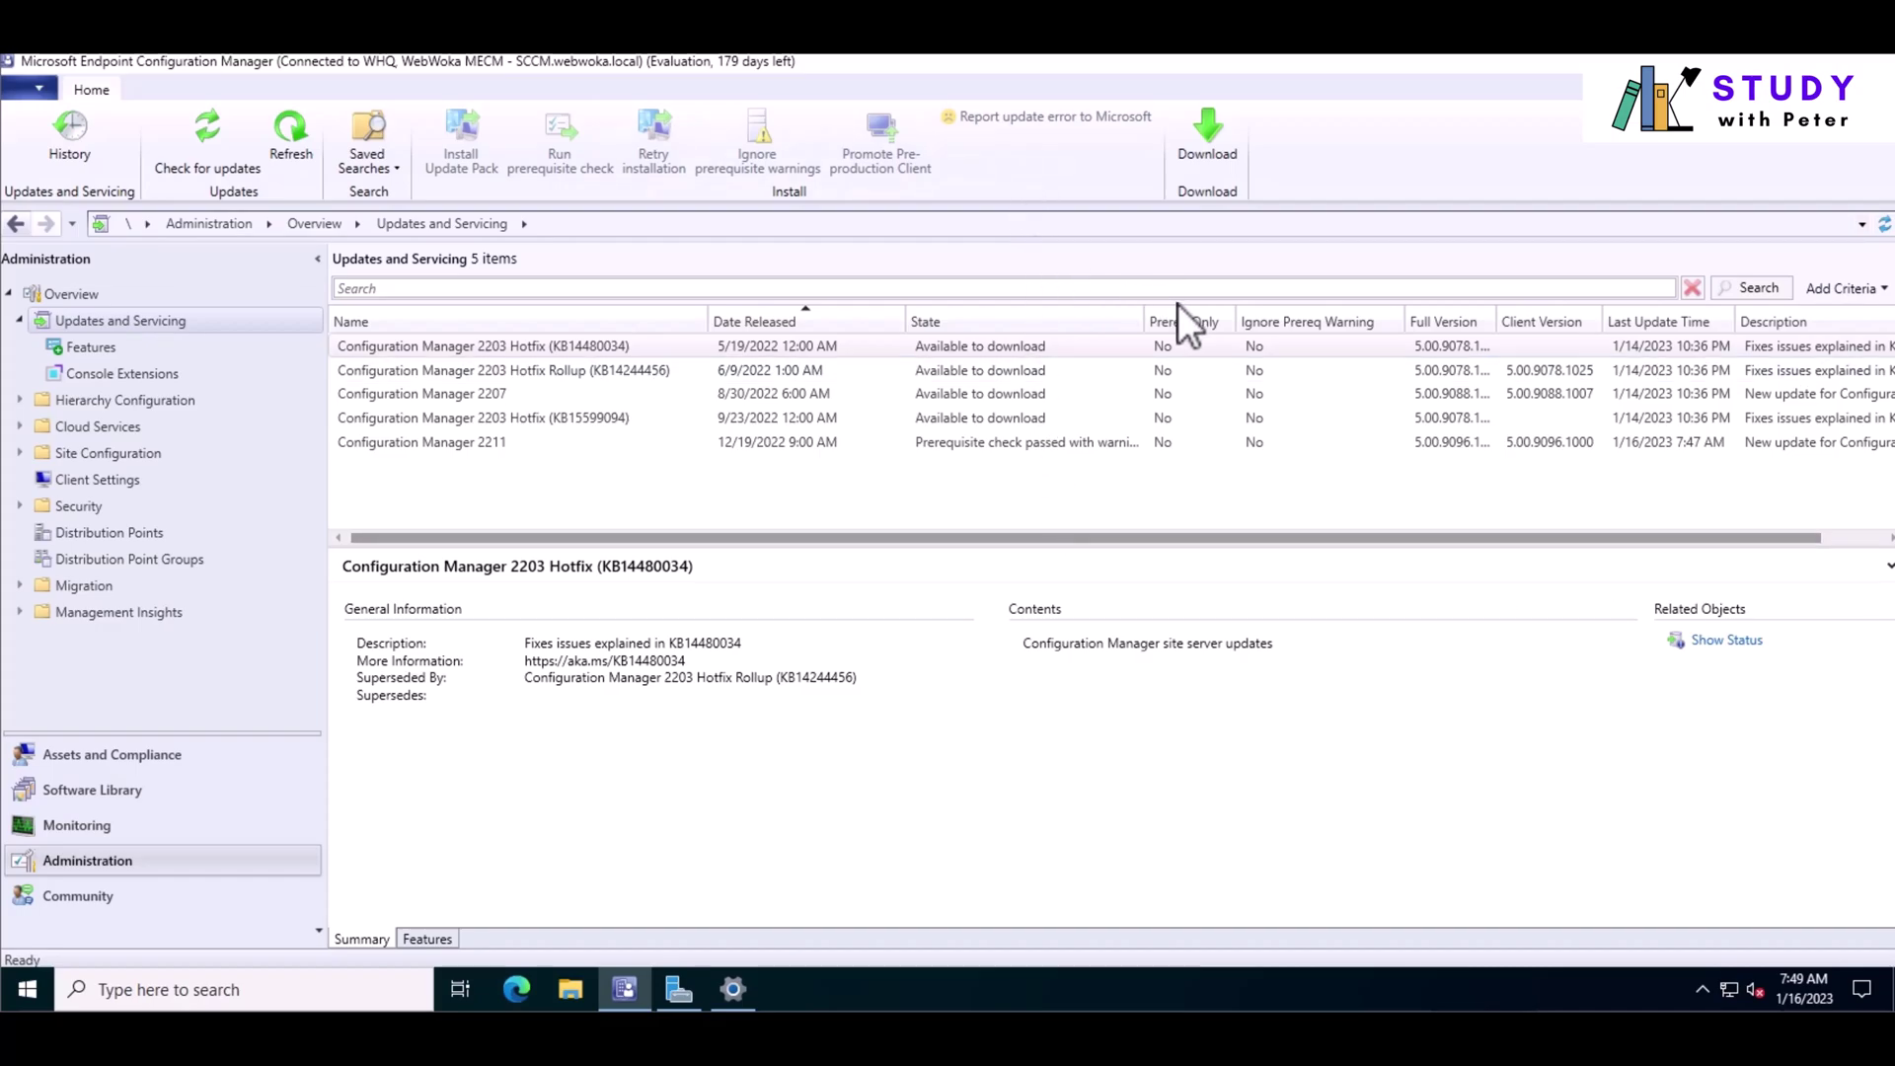
# Widen the State column and refresh until 2211 reads Prerequisite check passed with warnings.
pyautogui.moveTo(1148, 310); pyautogui.dragTo(1332, 312)
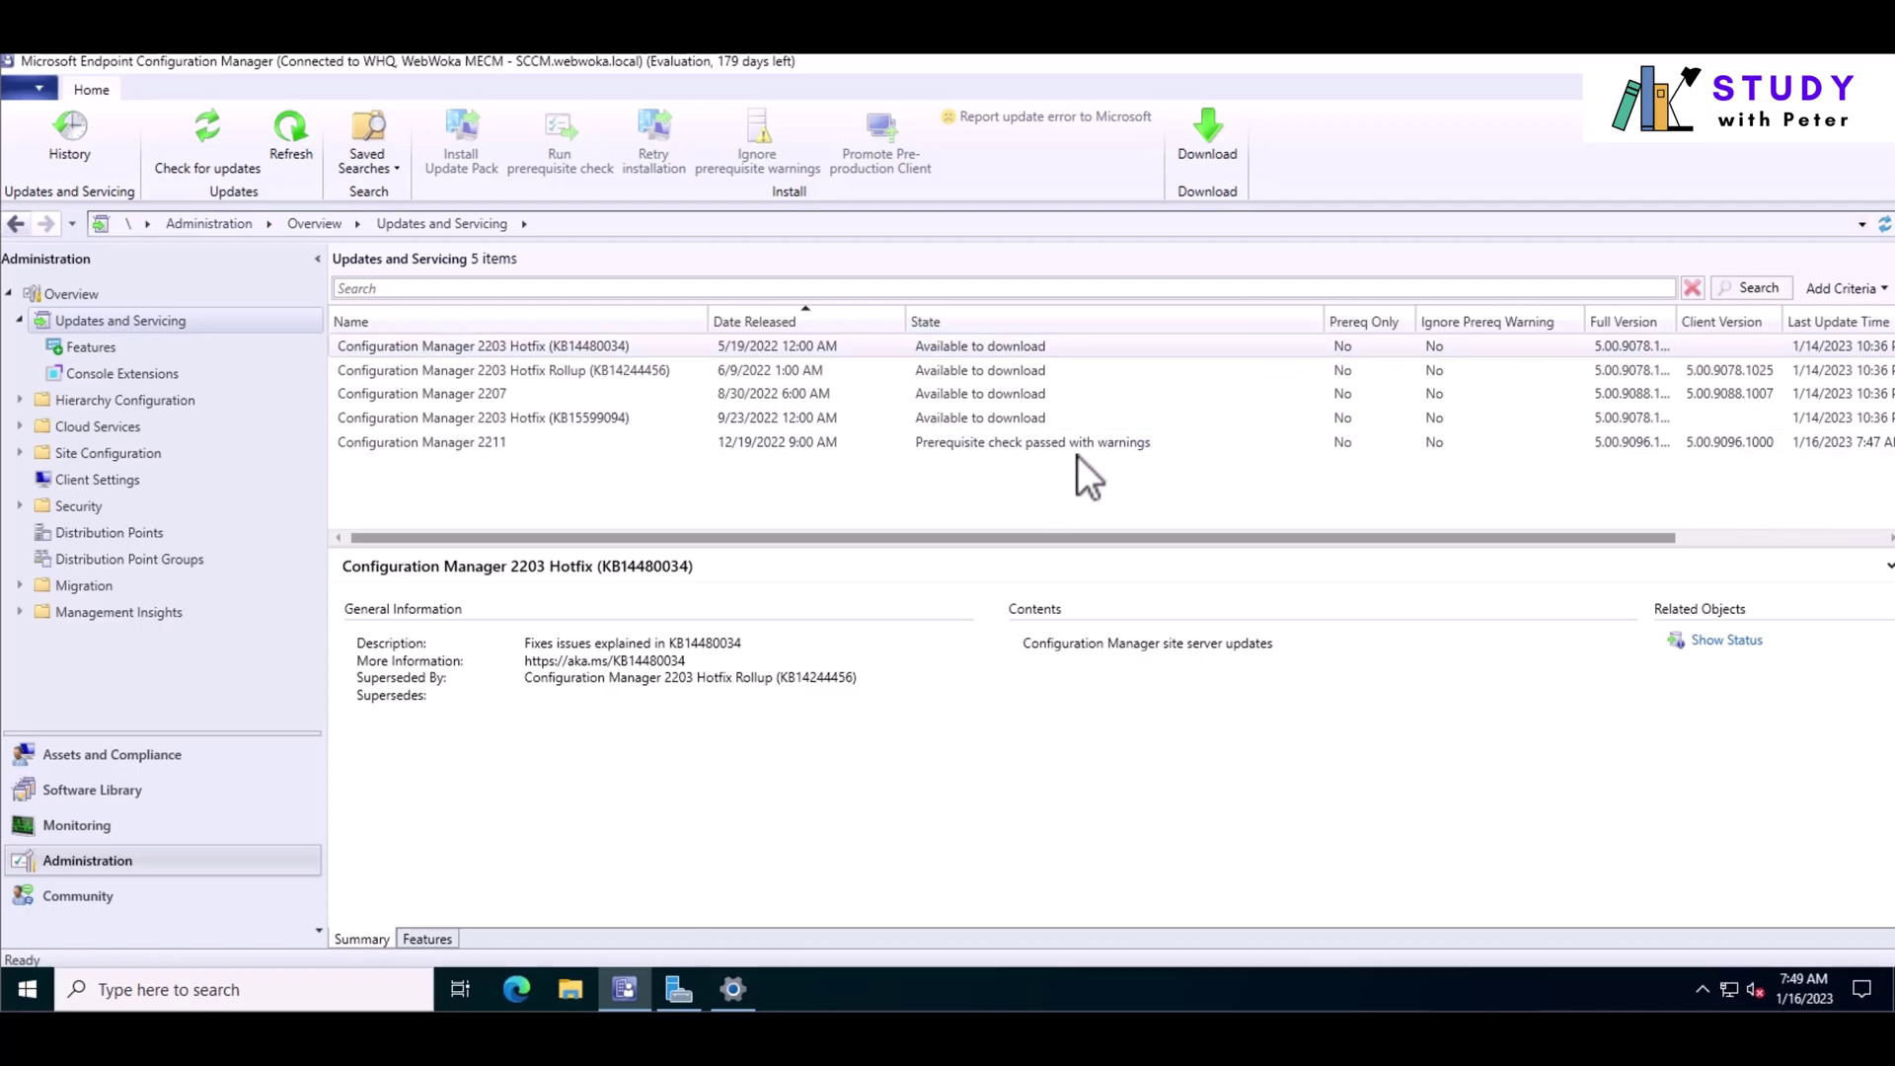
pyautogui.click(1113, 447)
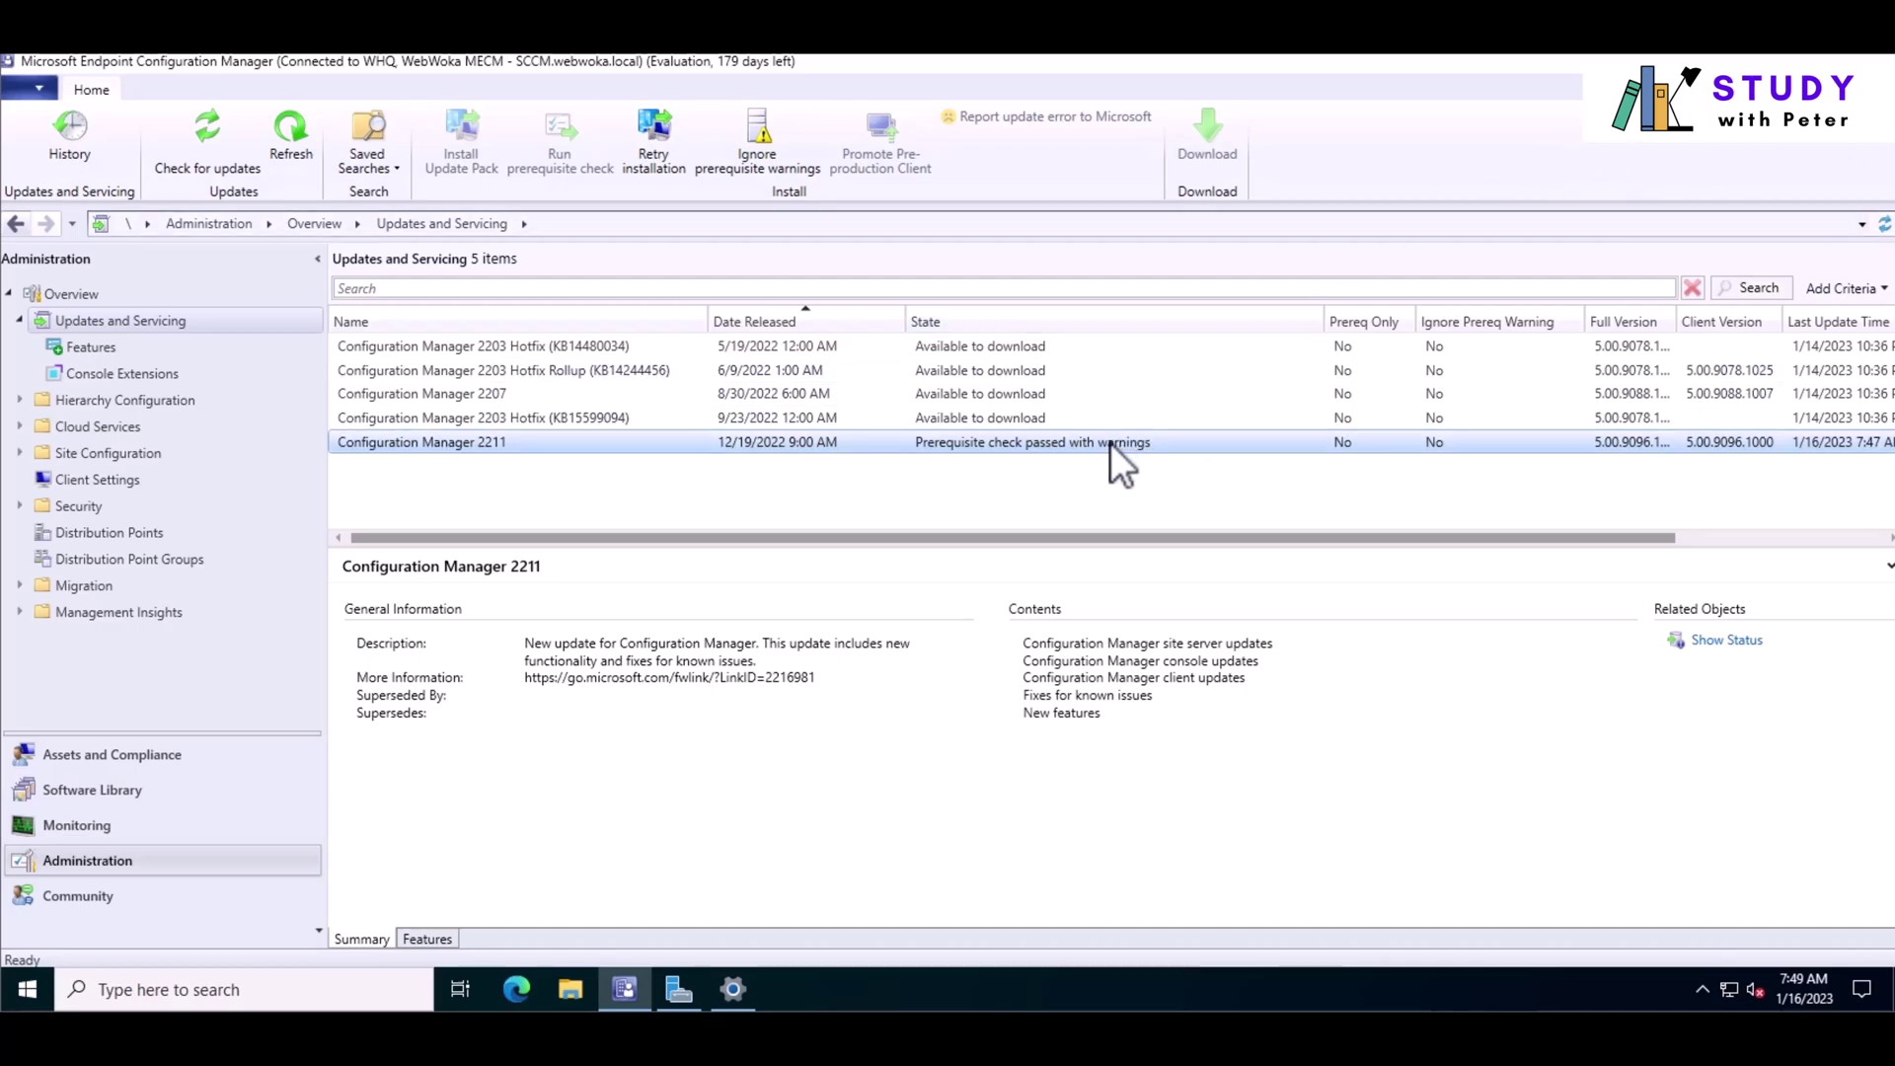
pyautogui.click(292, 134)
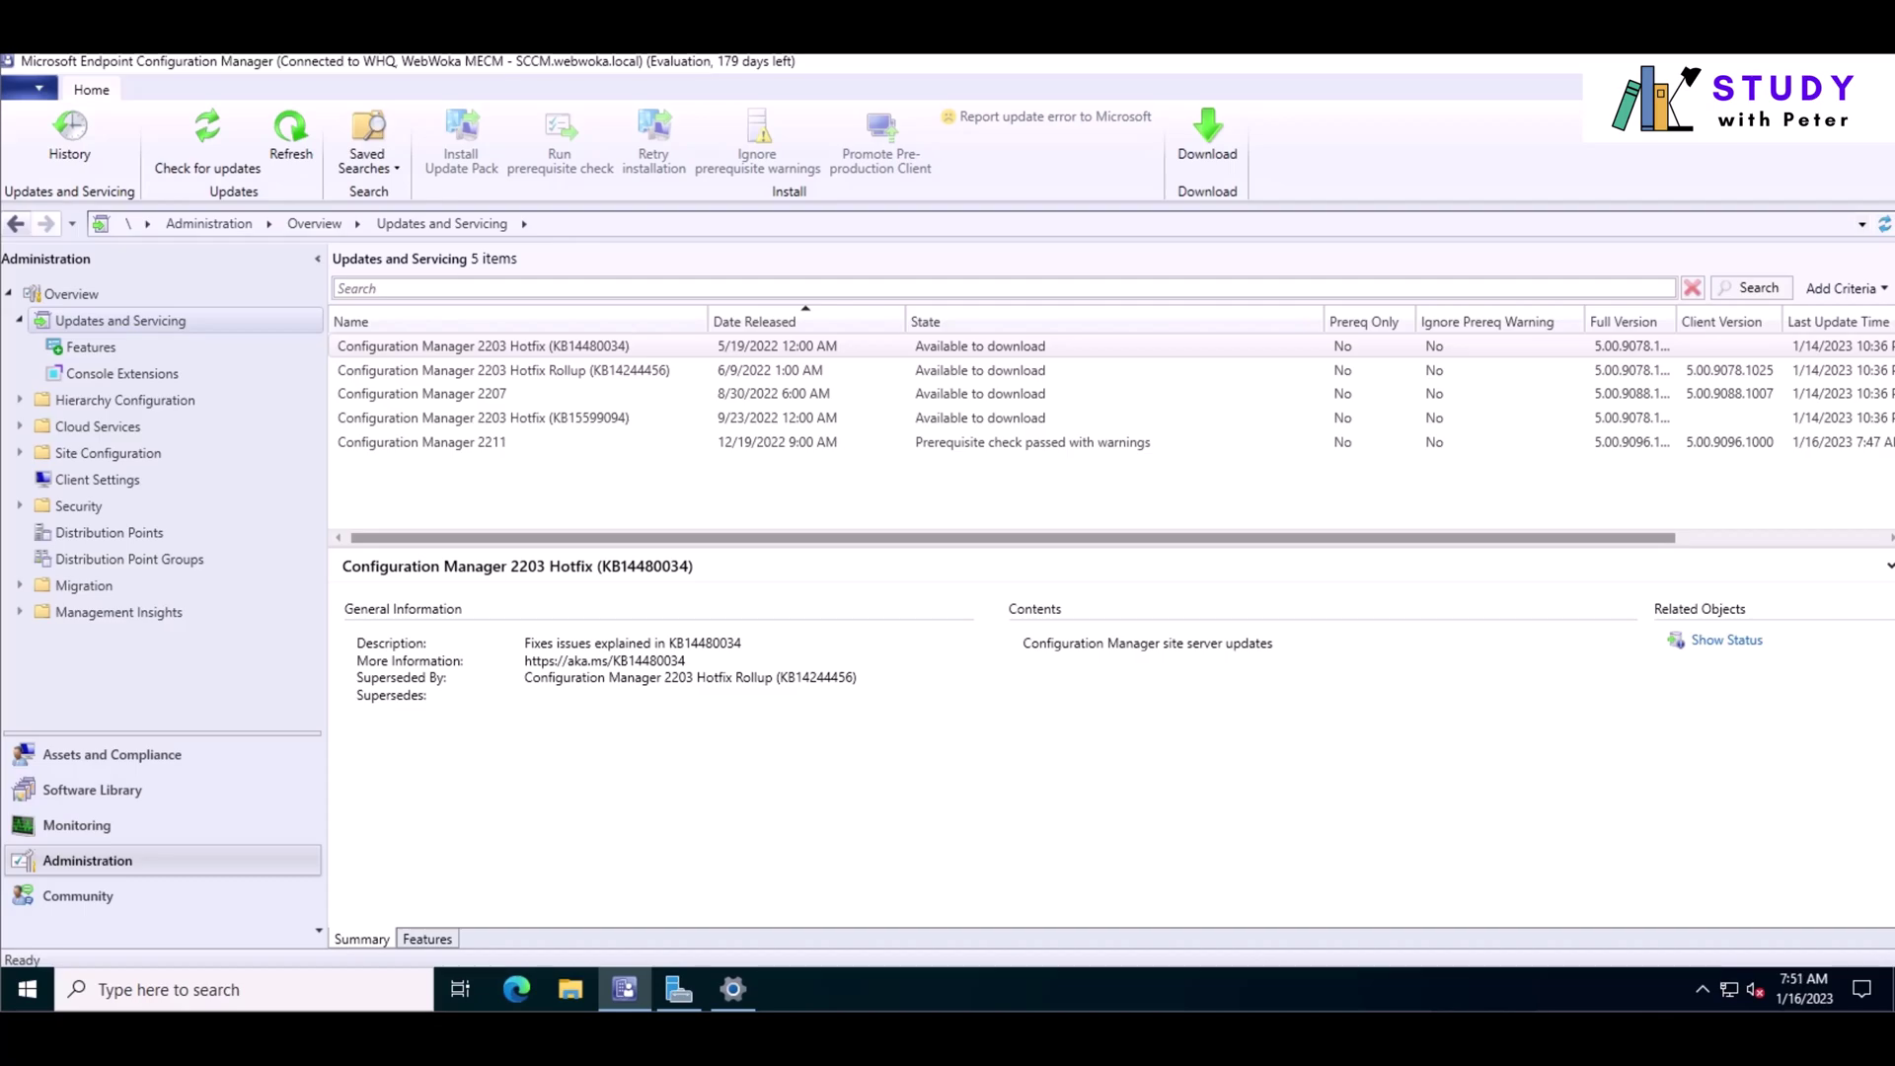
pyautogui.click(1004, 449)
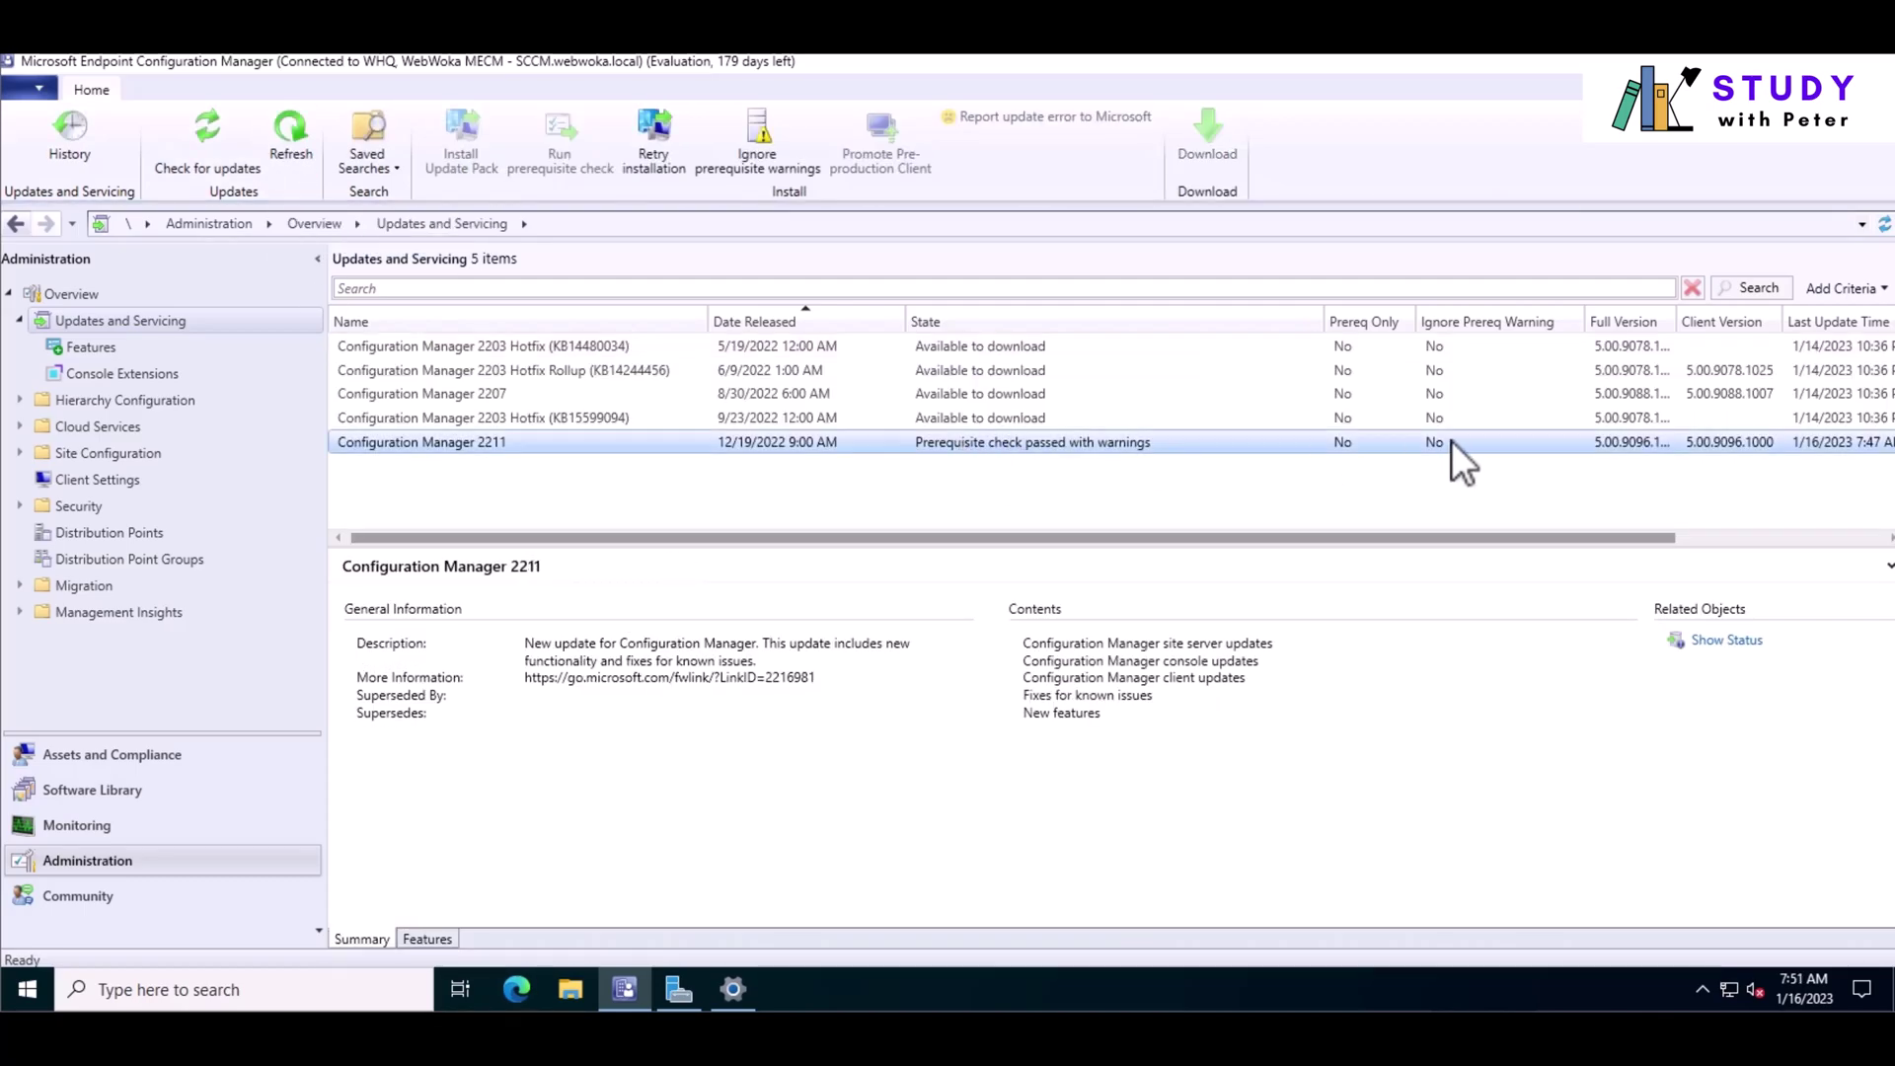
pyautogui.click(298, 141)
pyautogui.click(1103, 446)
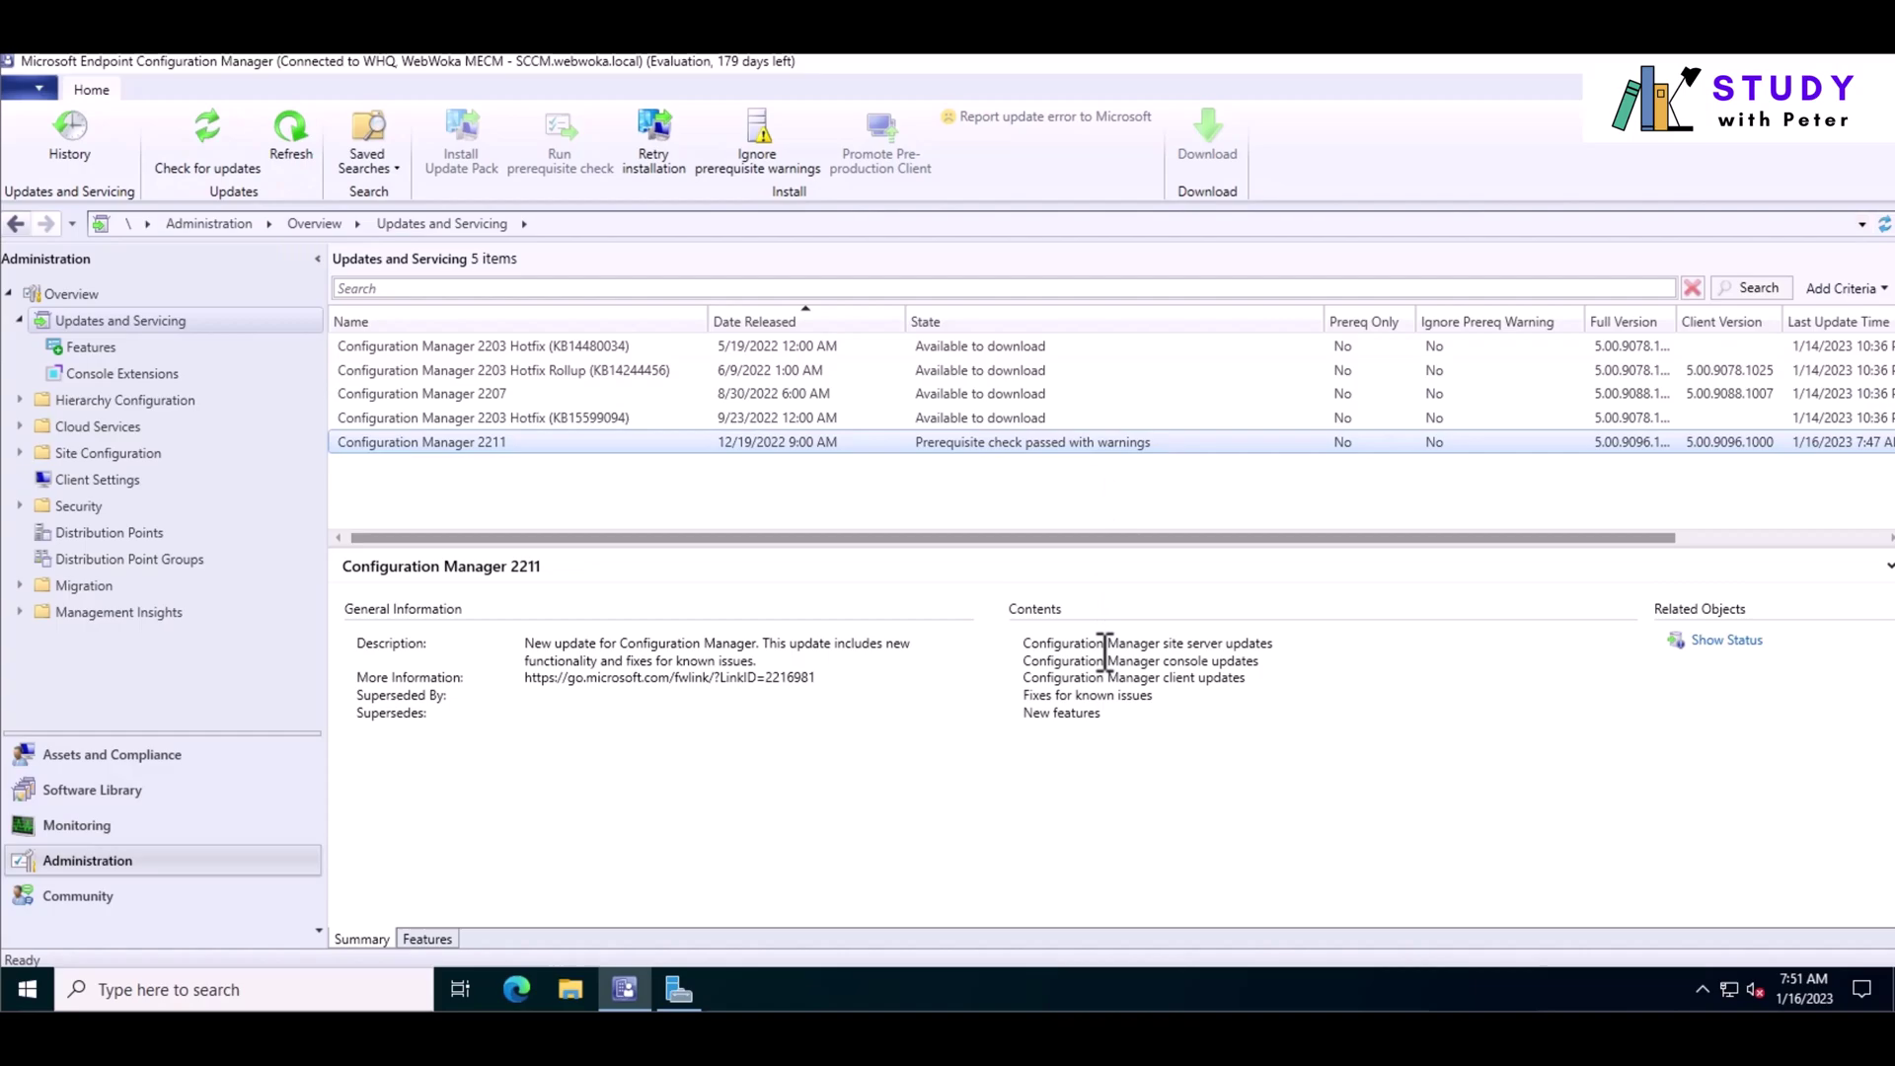
# Open the 2211 status for site WHQ, review its Installation stage steps, and close the dialog.
pyautogui.click(1732, 646)
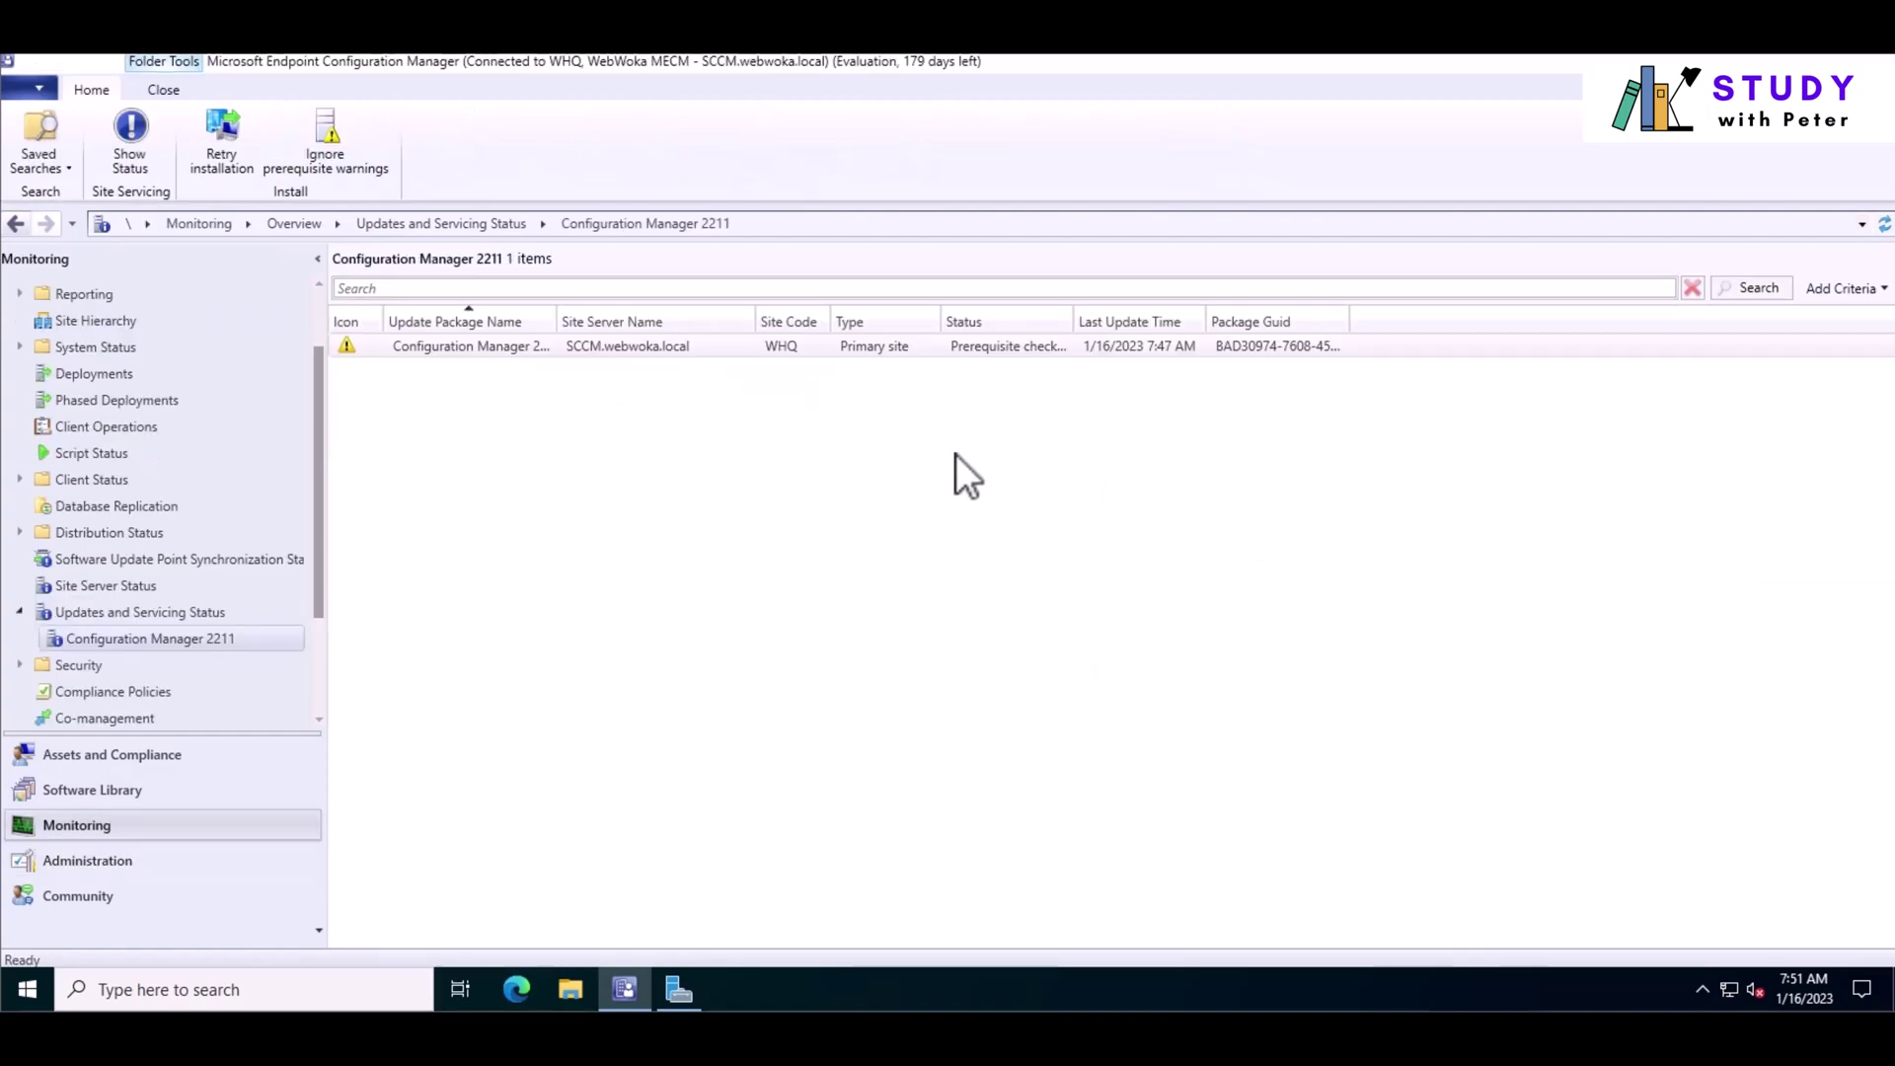
pyautogui.rightClick(949, 348)
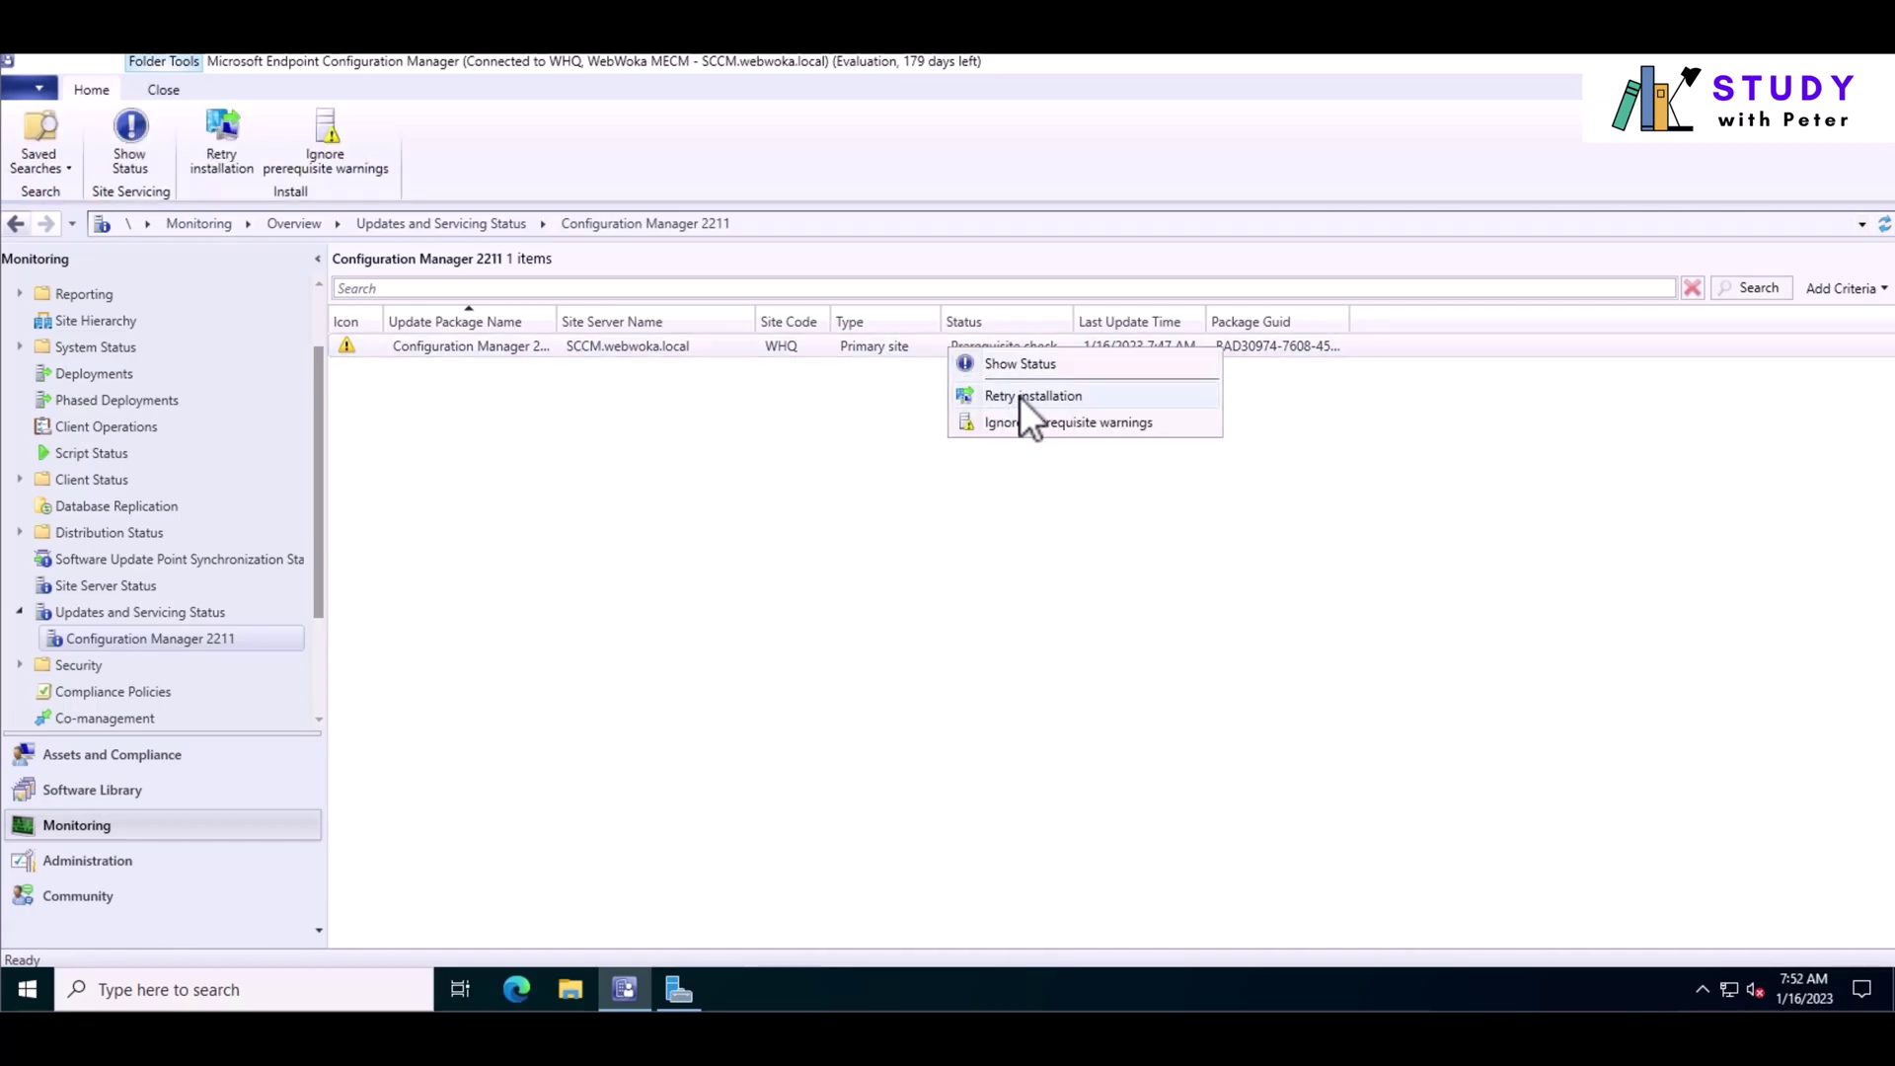
pyautogui.click(1021, 361)
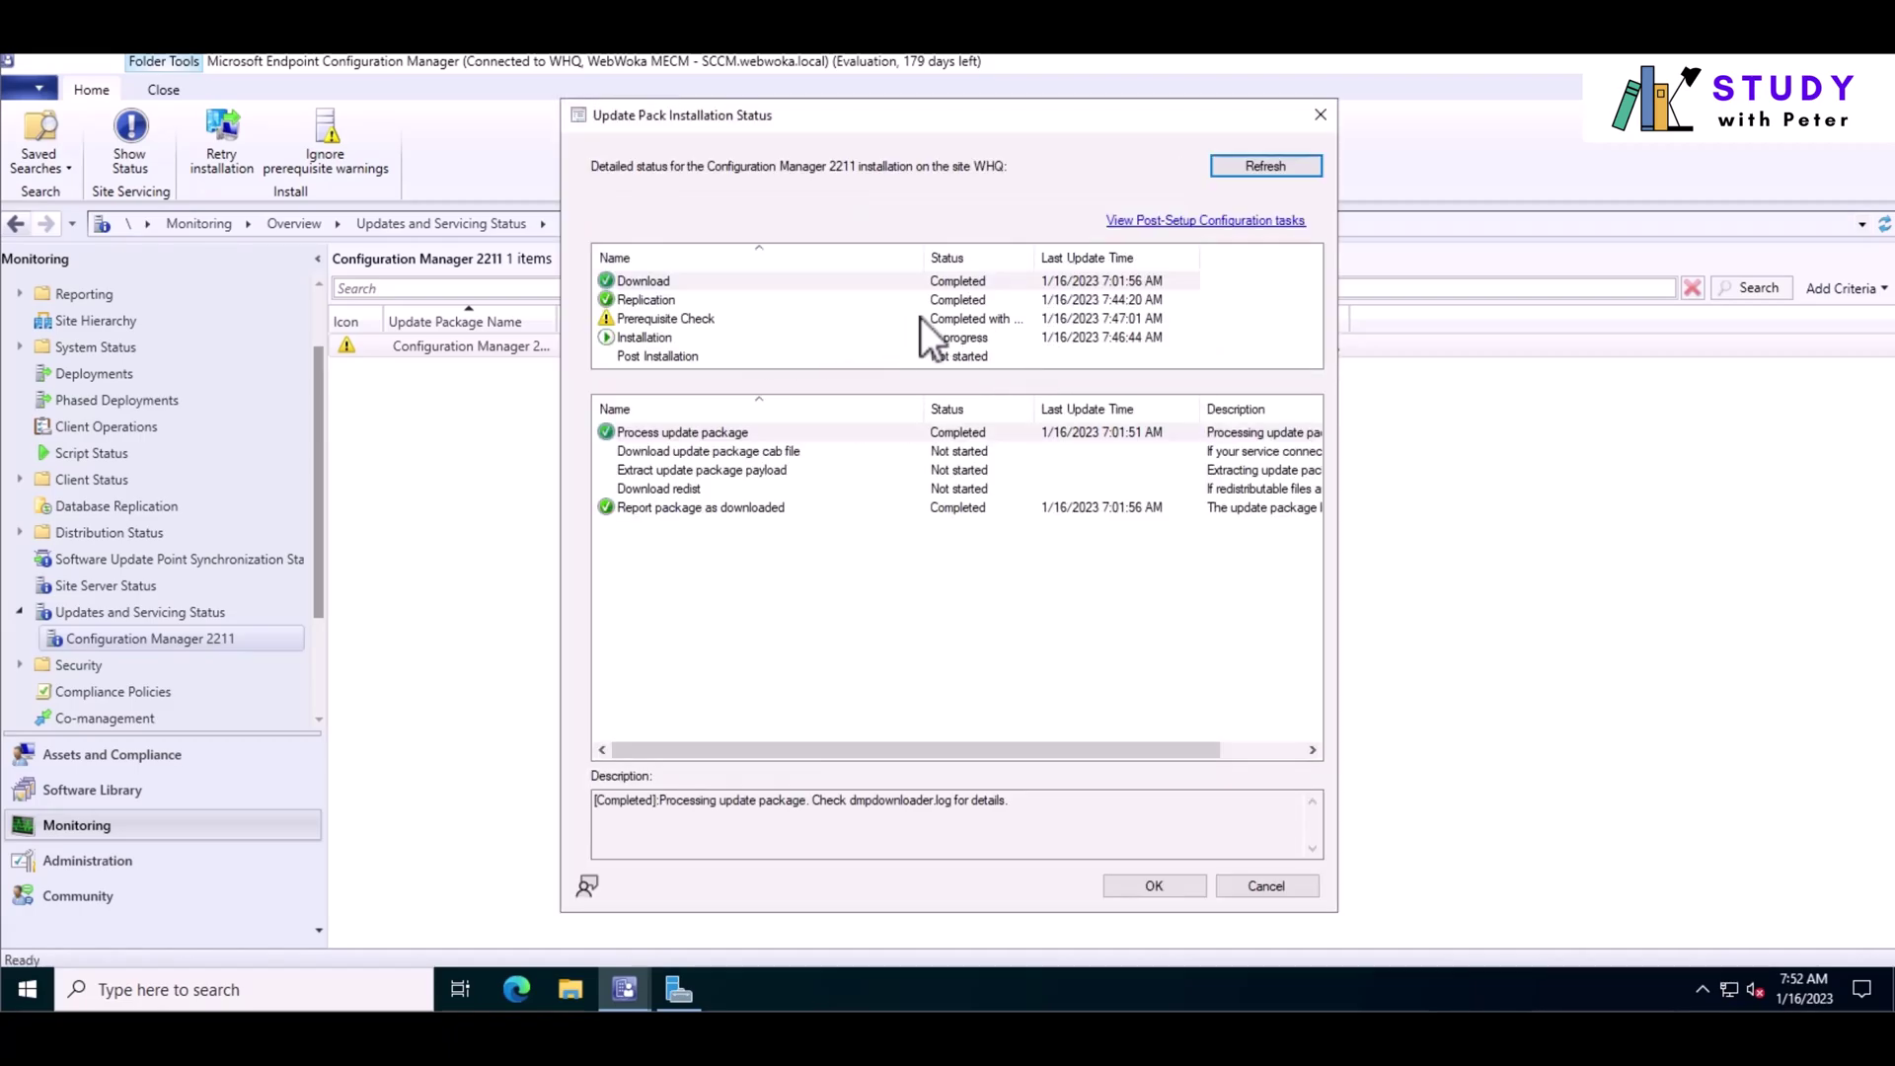
pyautogui.click(968, 342)
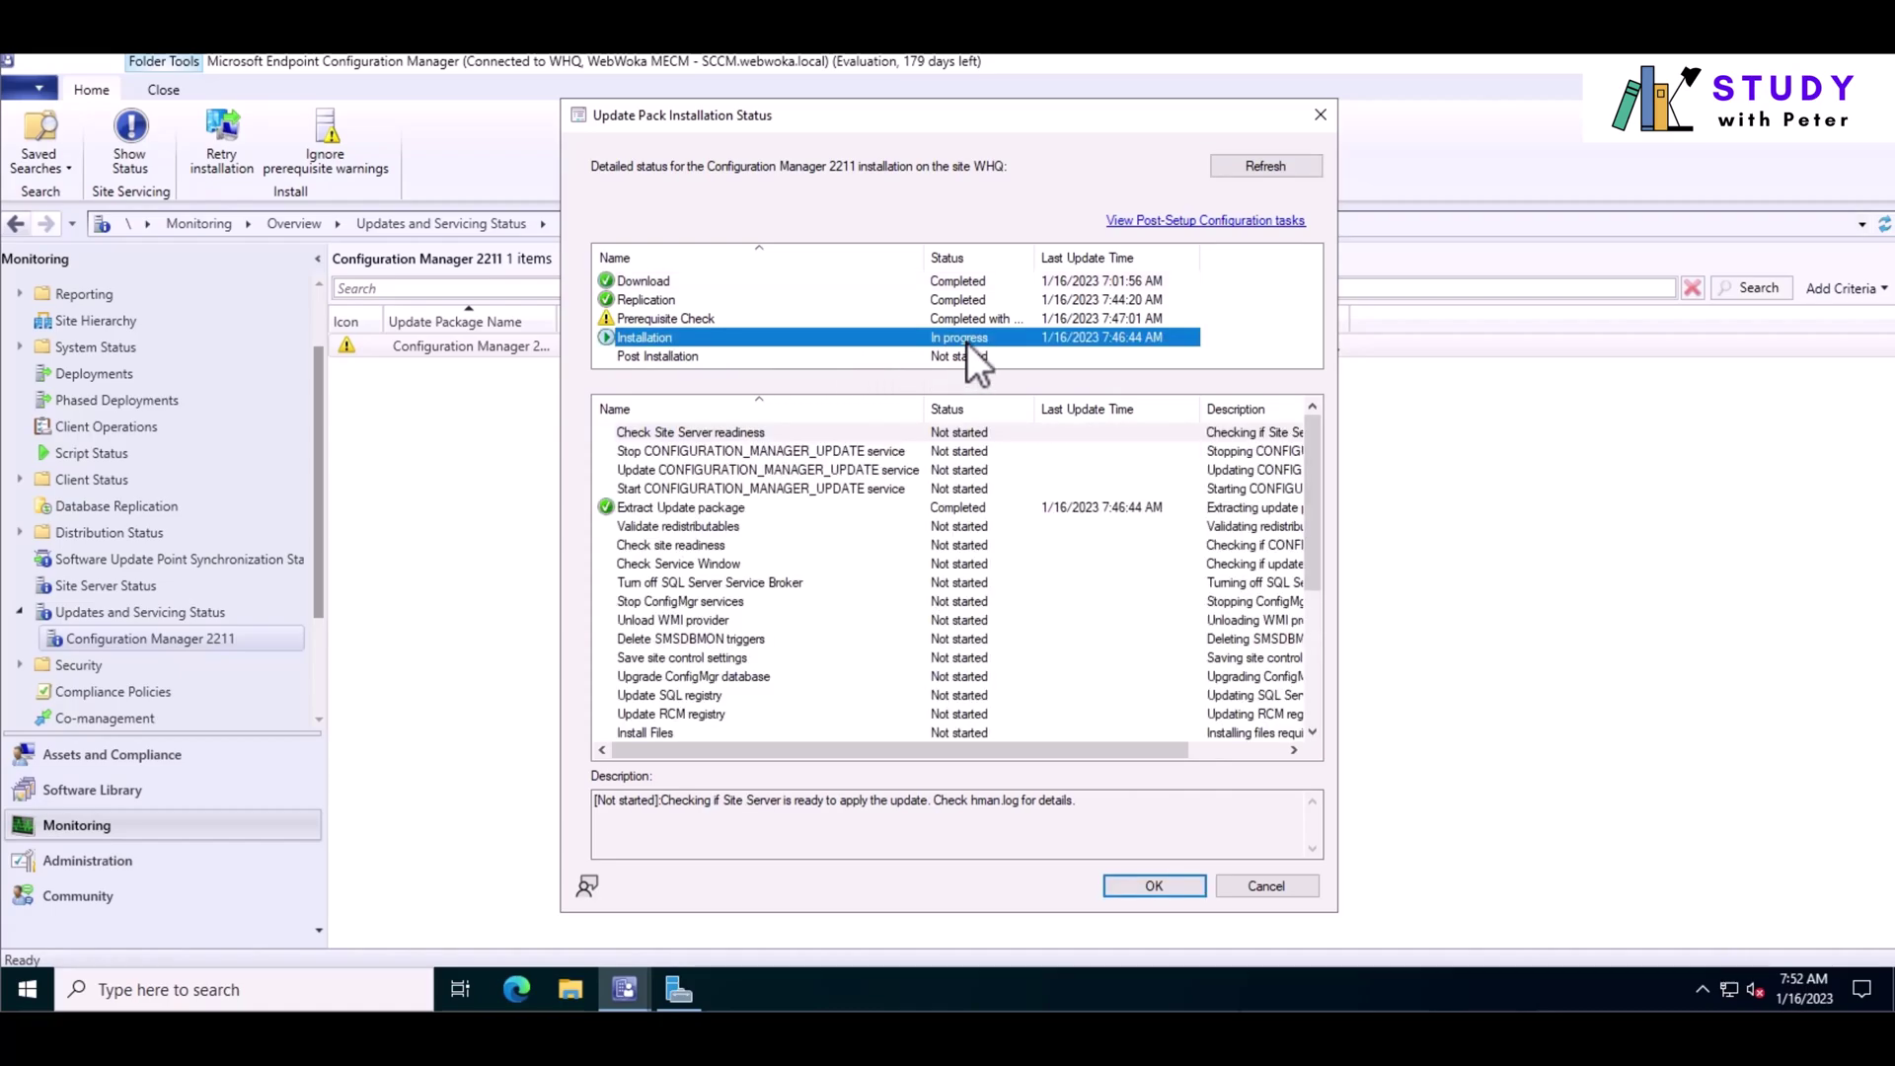
pyautogui.moveTo(1314, 492); pyautogui.dragTo(1310, 647)
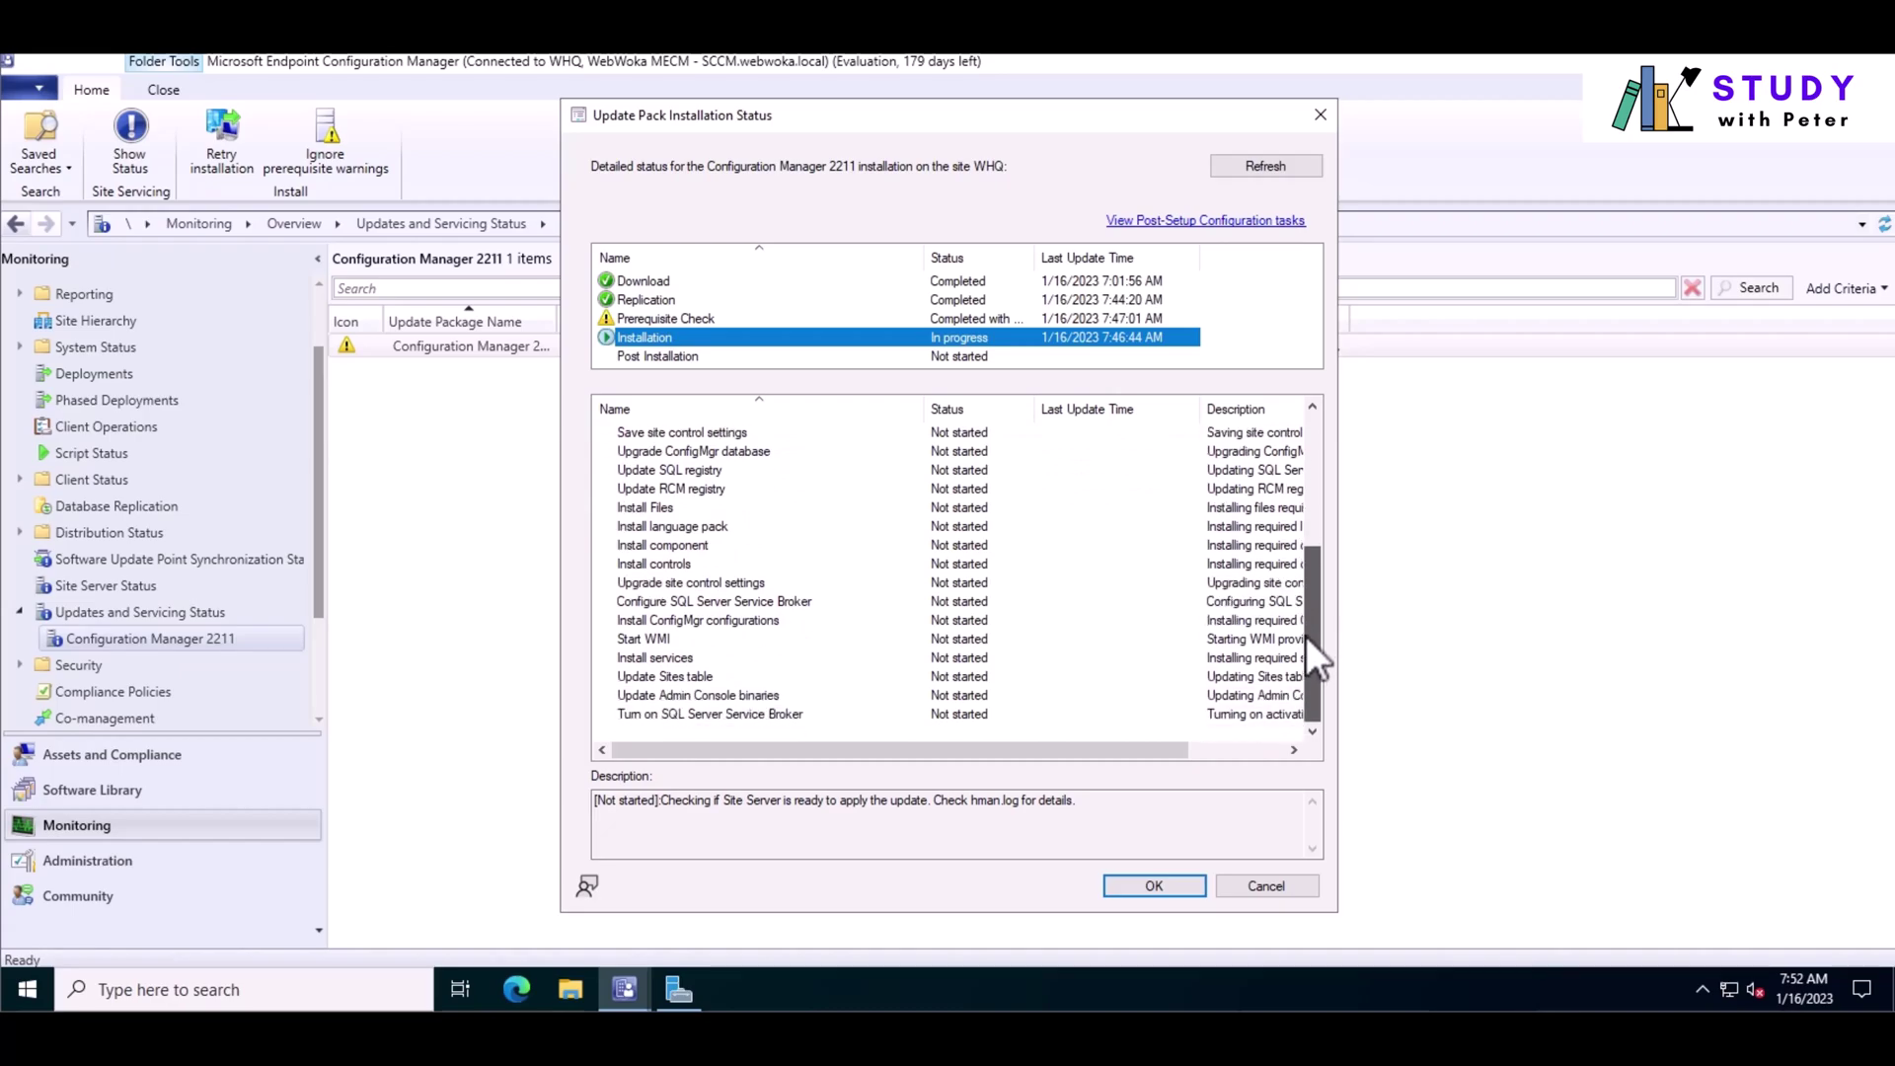
pyautogui.moveTo(1306, 636); pyautogui.dragTo(1298, 436)
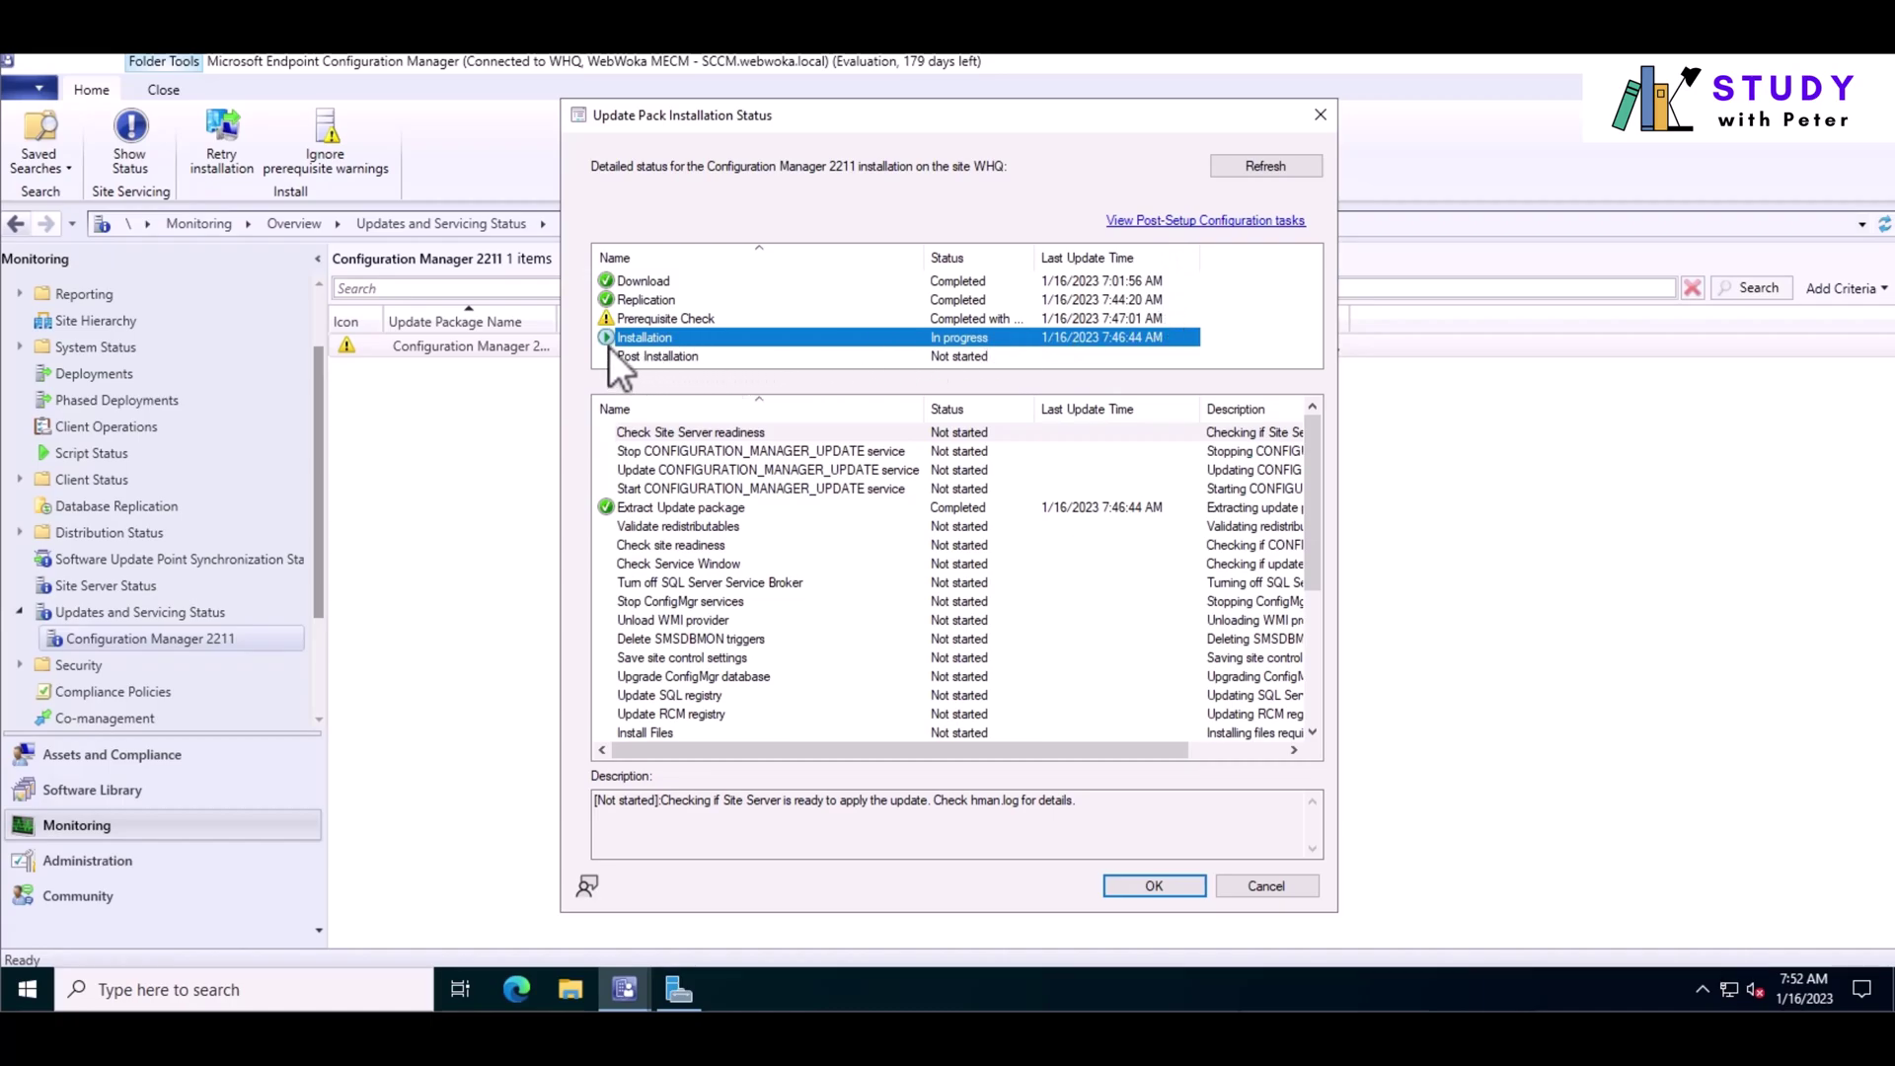
pyautogui.click(1321, 118)
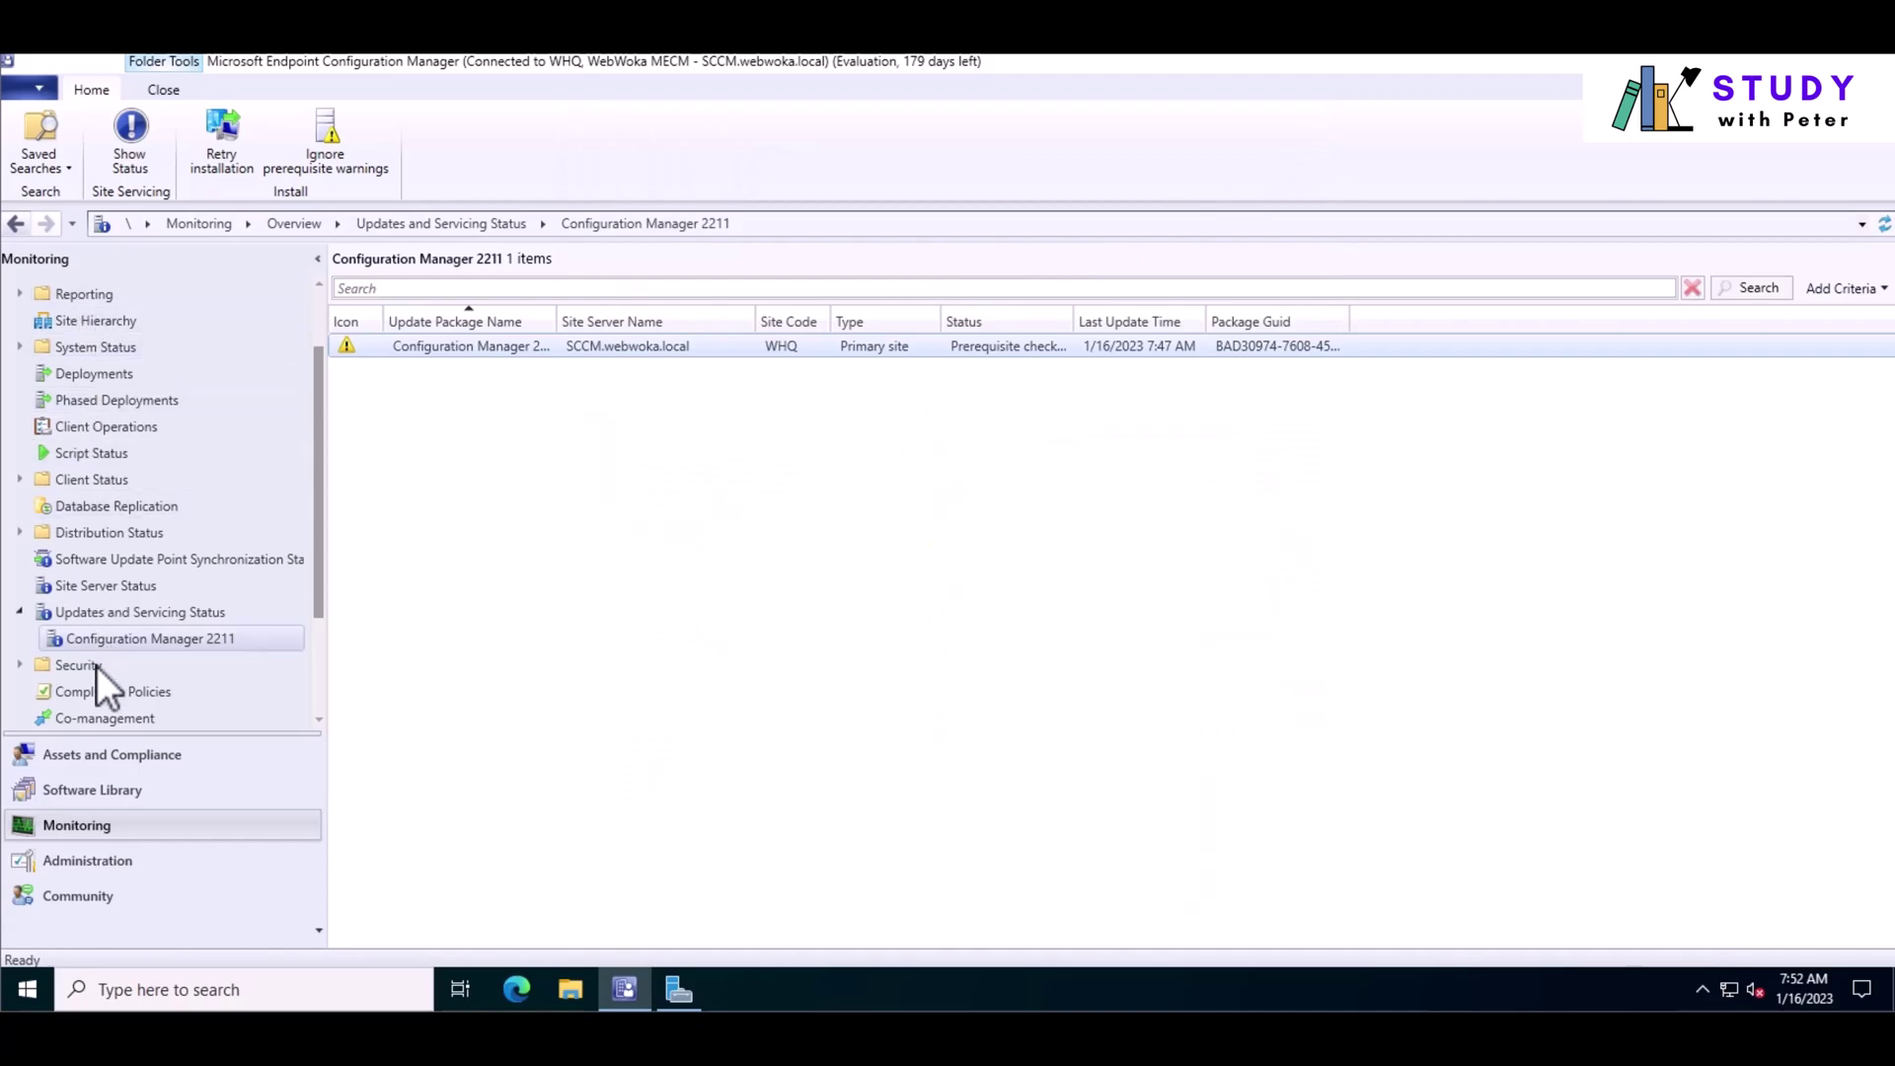
# Open the detailed installation status of the Configuration Manager 2211 package in Monitoring.
pyautogui.click(119, 613)
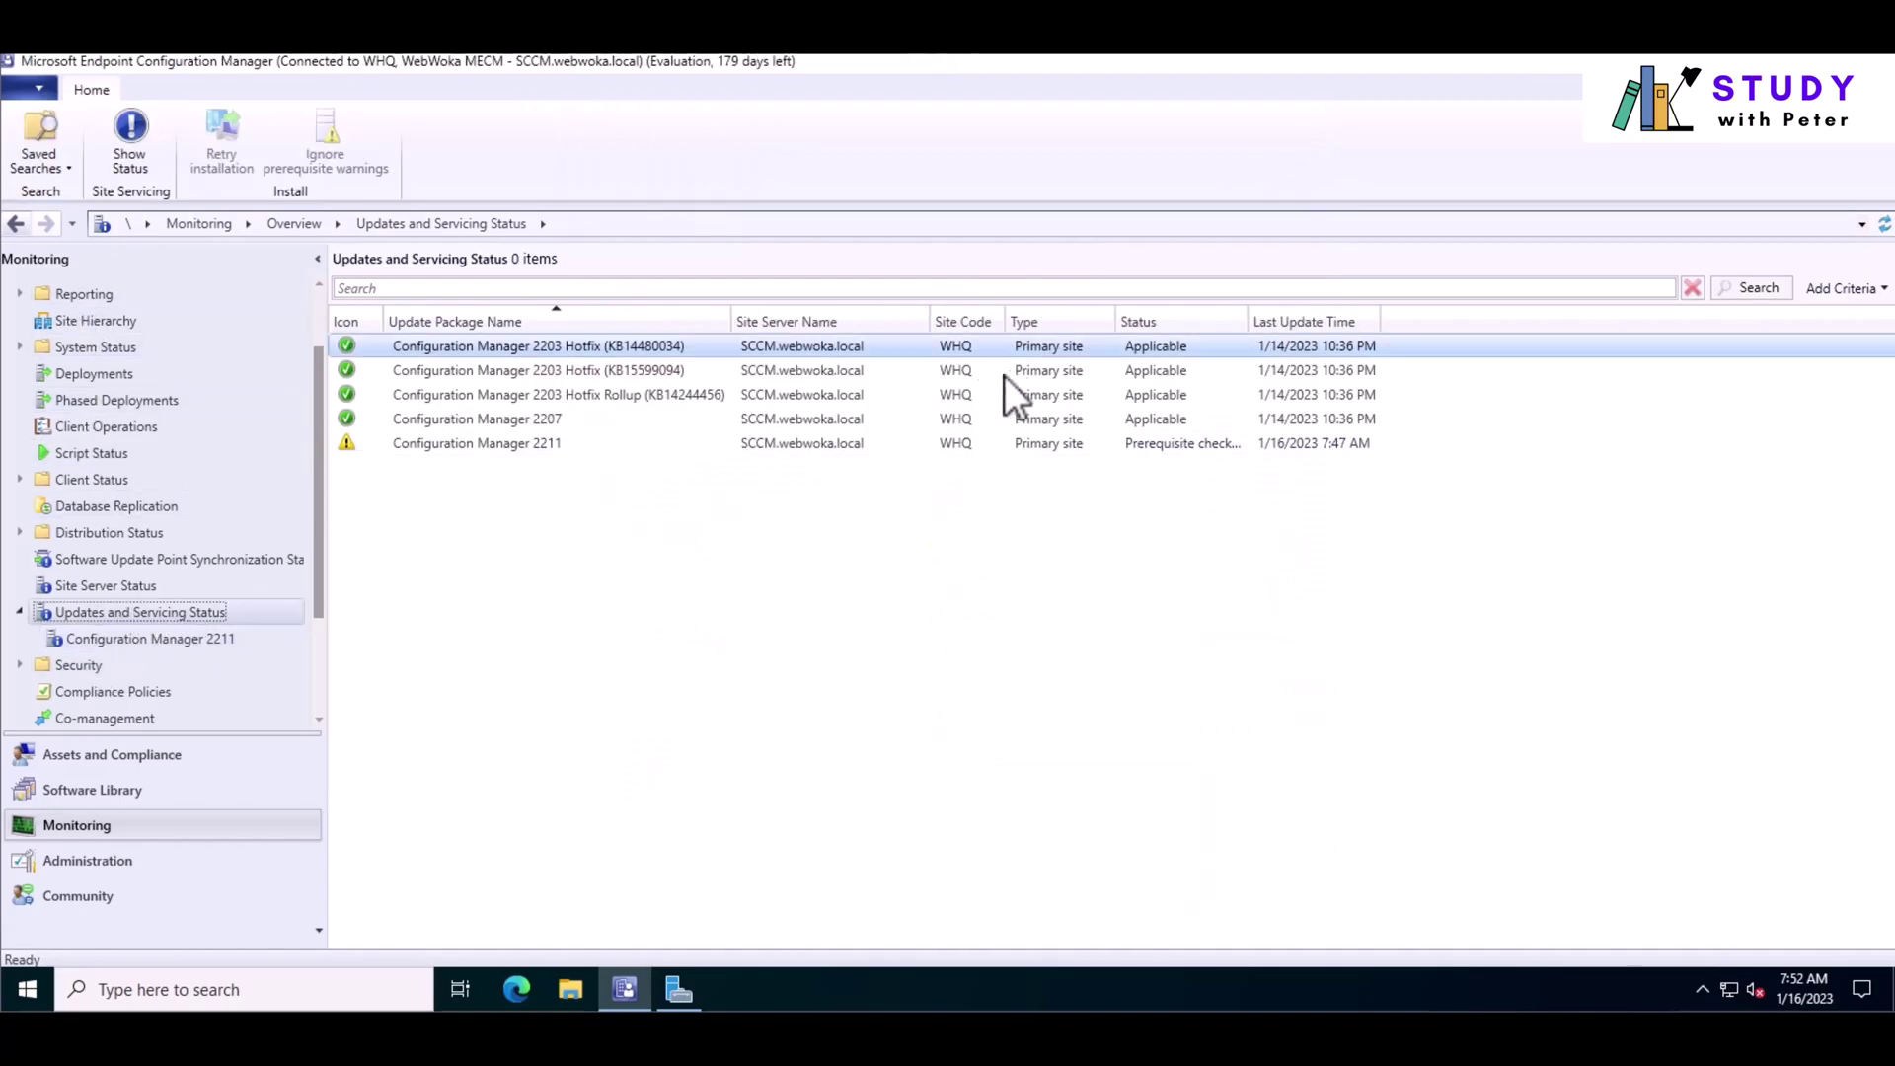
pyautogui.click(519, 447)
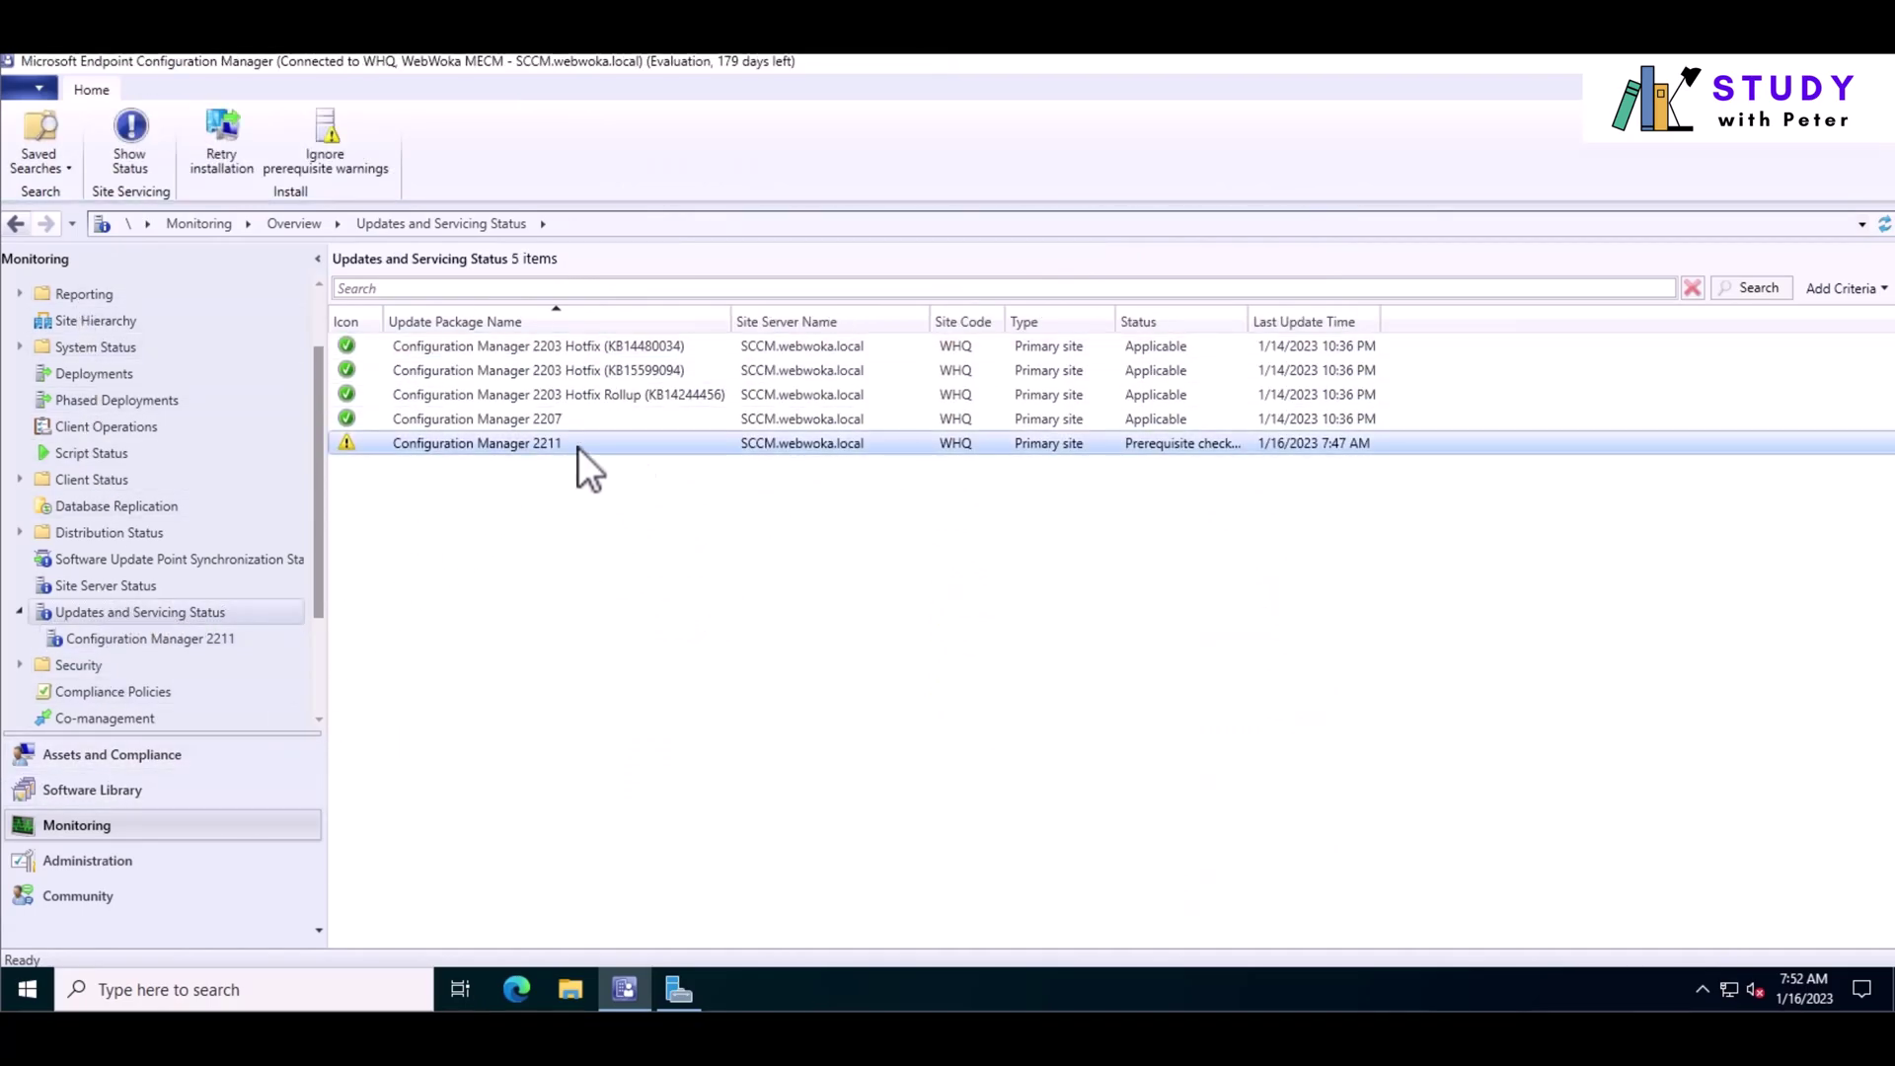
pyautogui.rightClick(1149, 443)
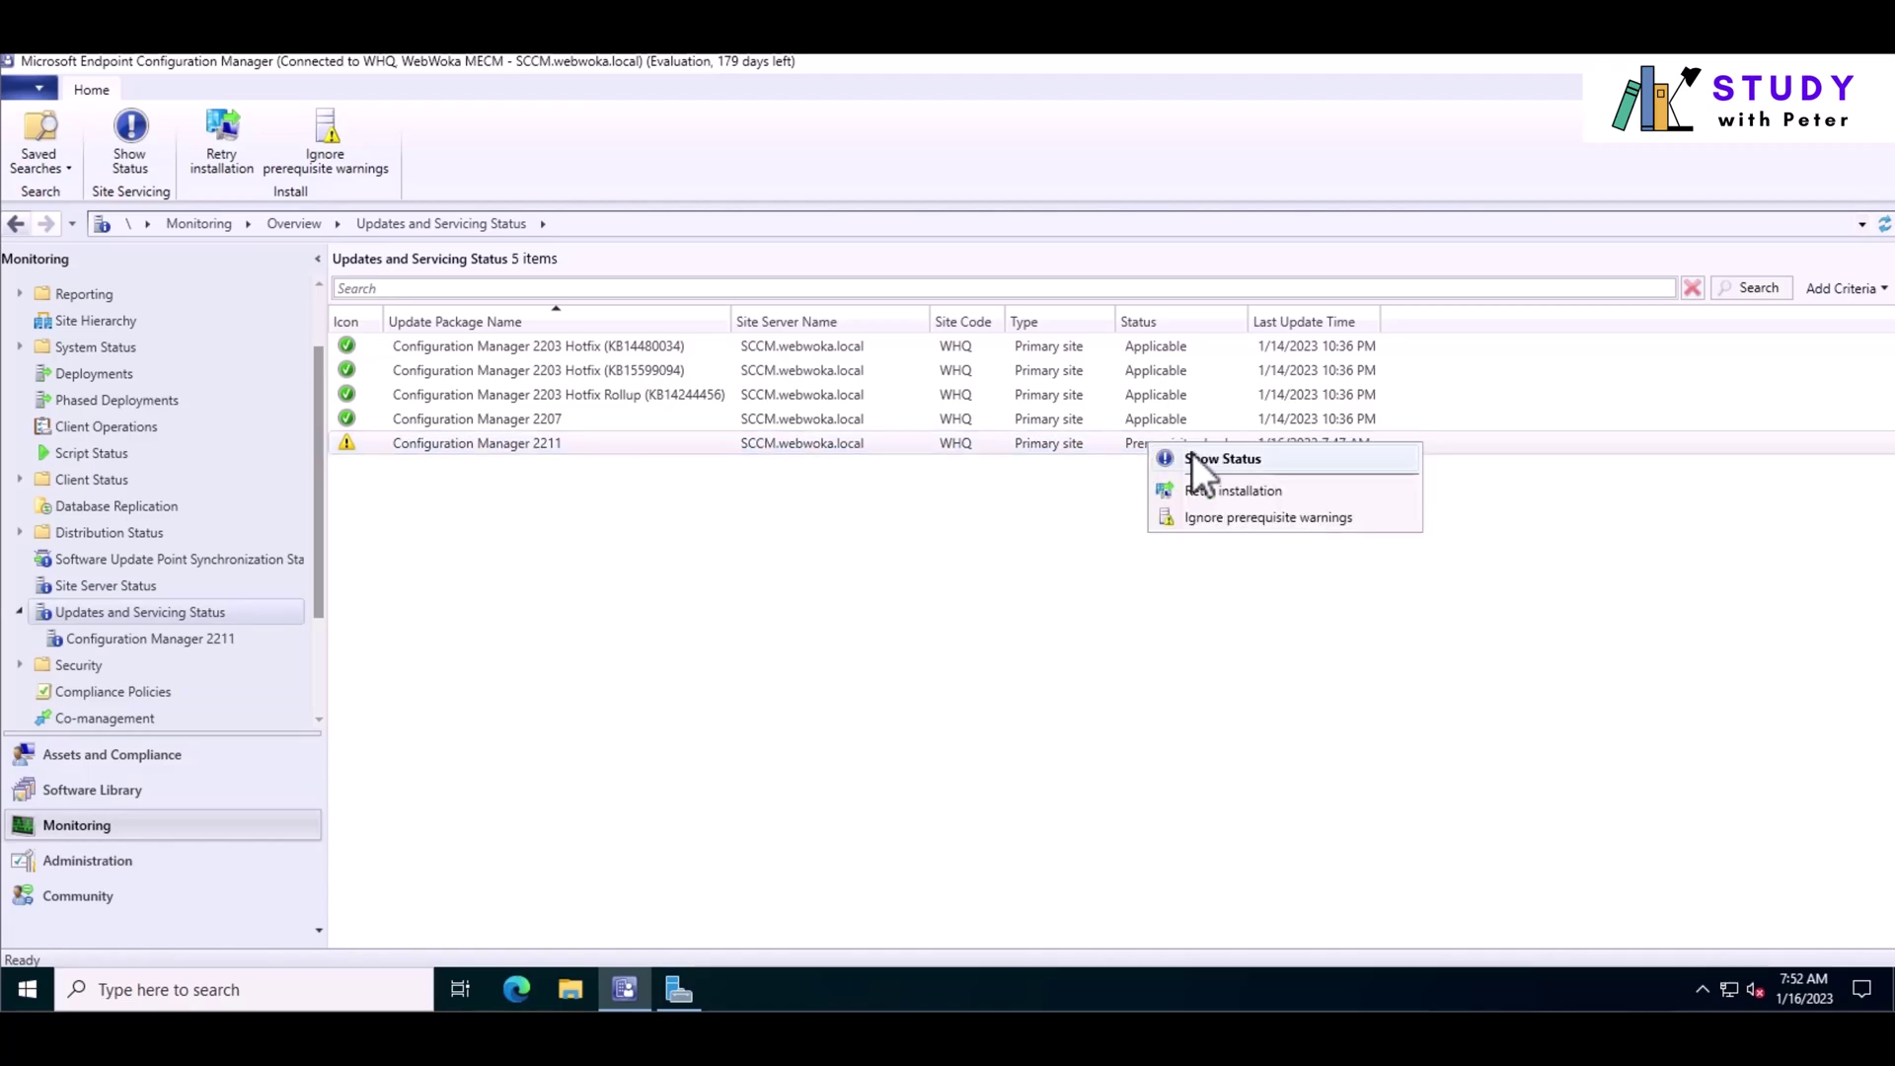
pyautogui.click(1199, 456)
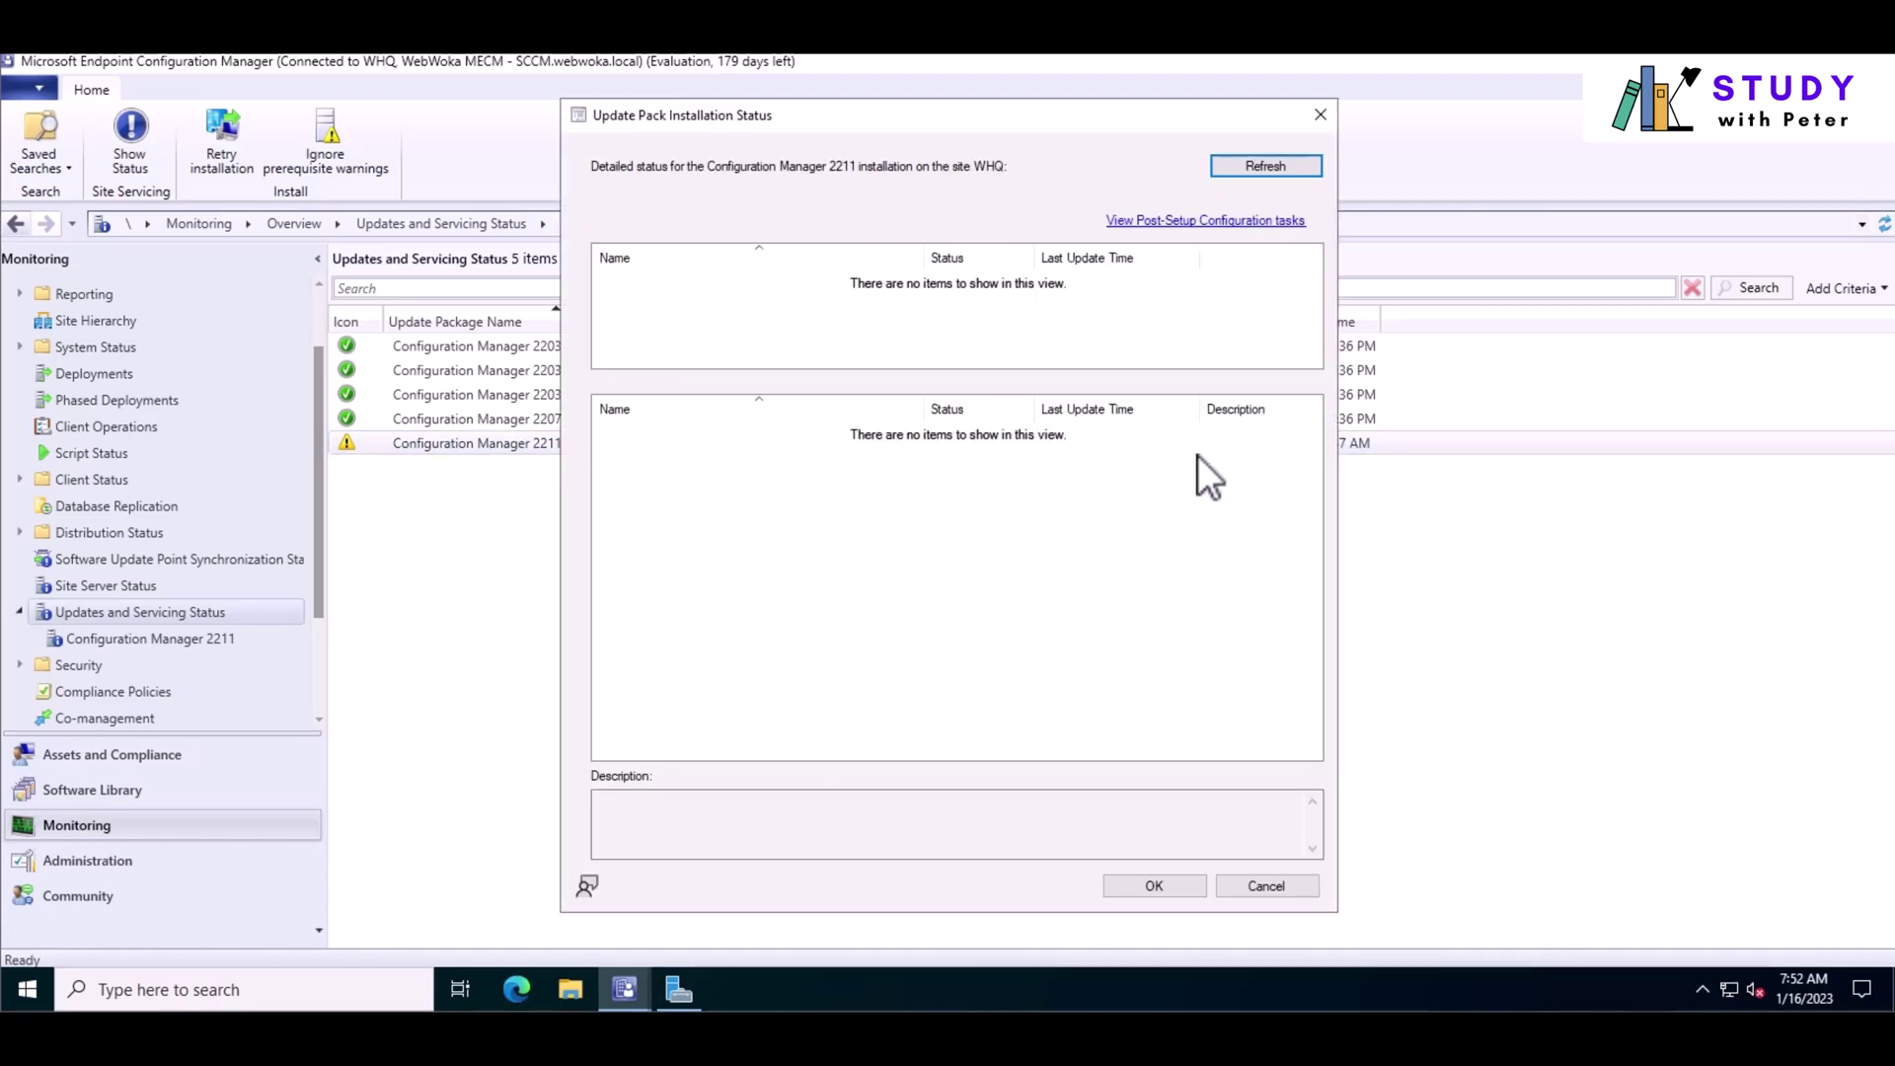
# Review the Installation, Download, Replication and Prerequisite Check stages, widening the Status column.
pyautogui.click(656, 336)
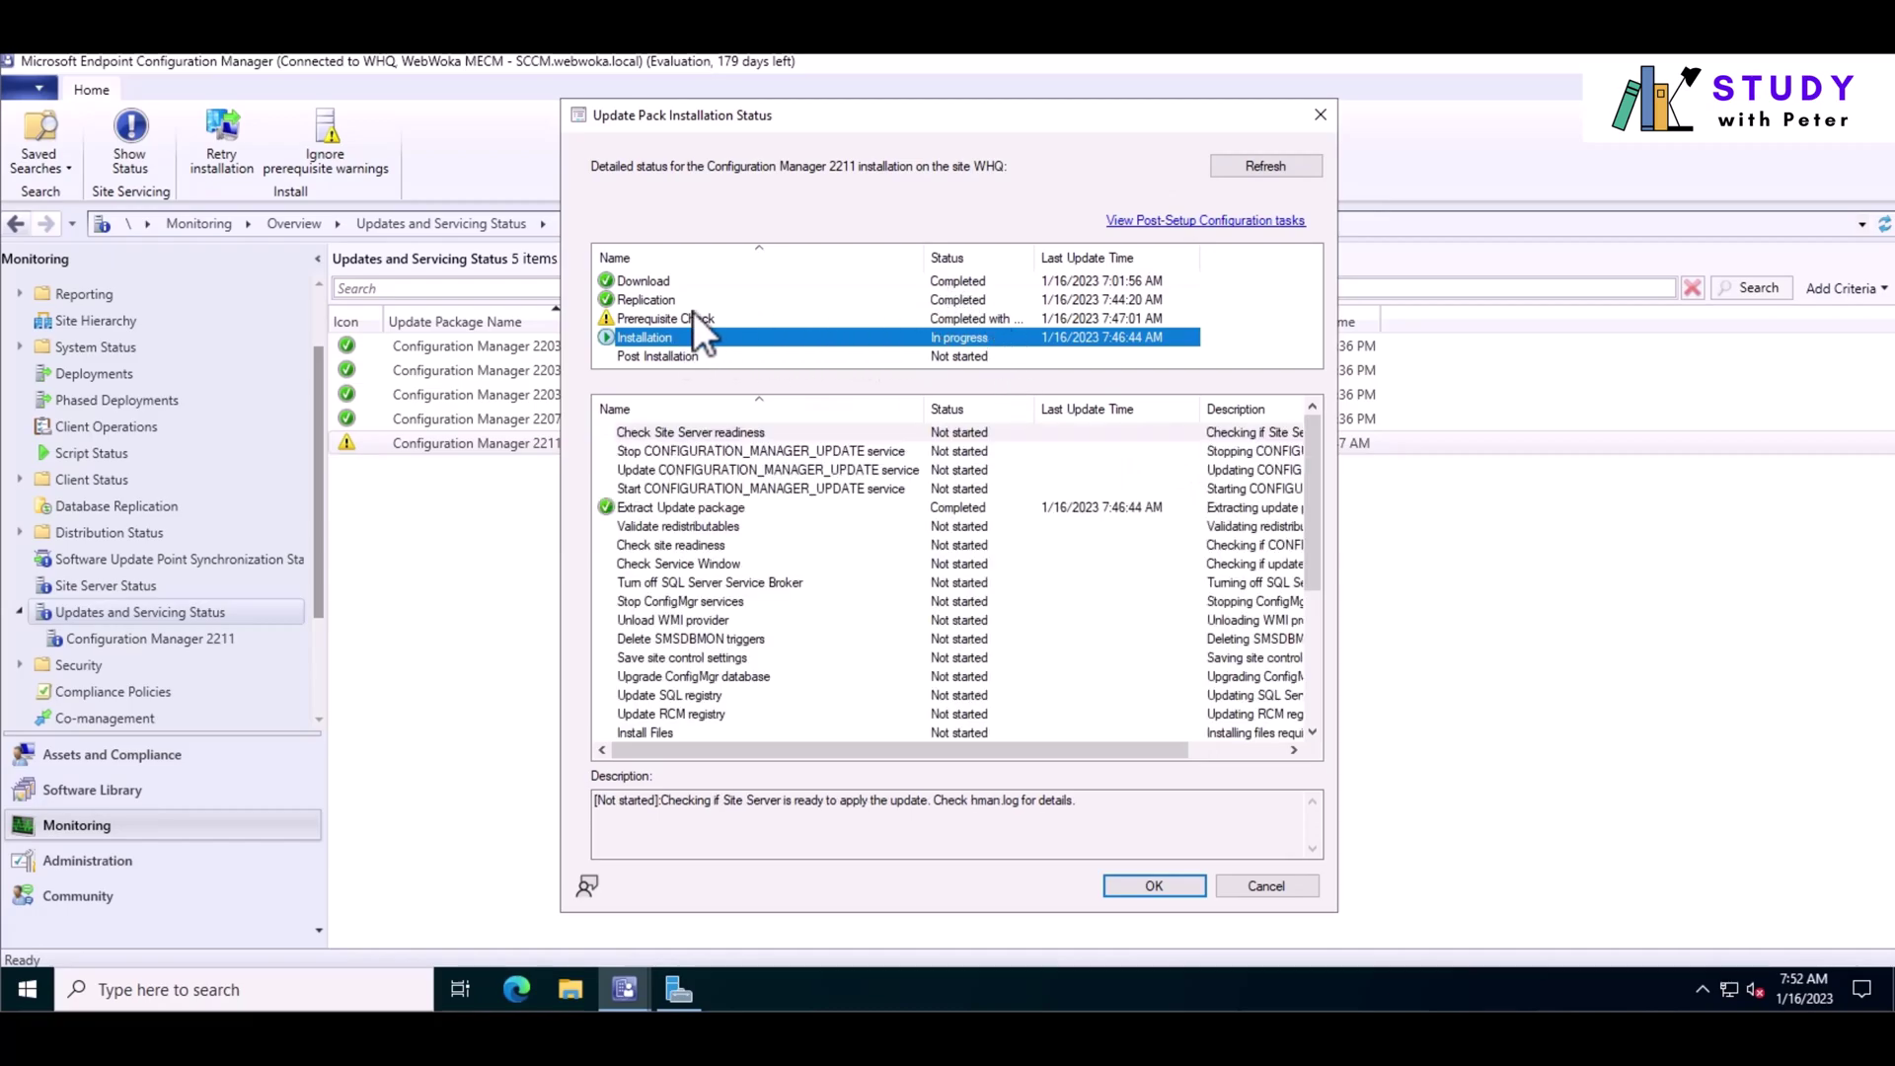
pyautogui.click(665, 284)
pyautogui.click(670, 303)
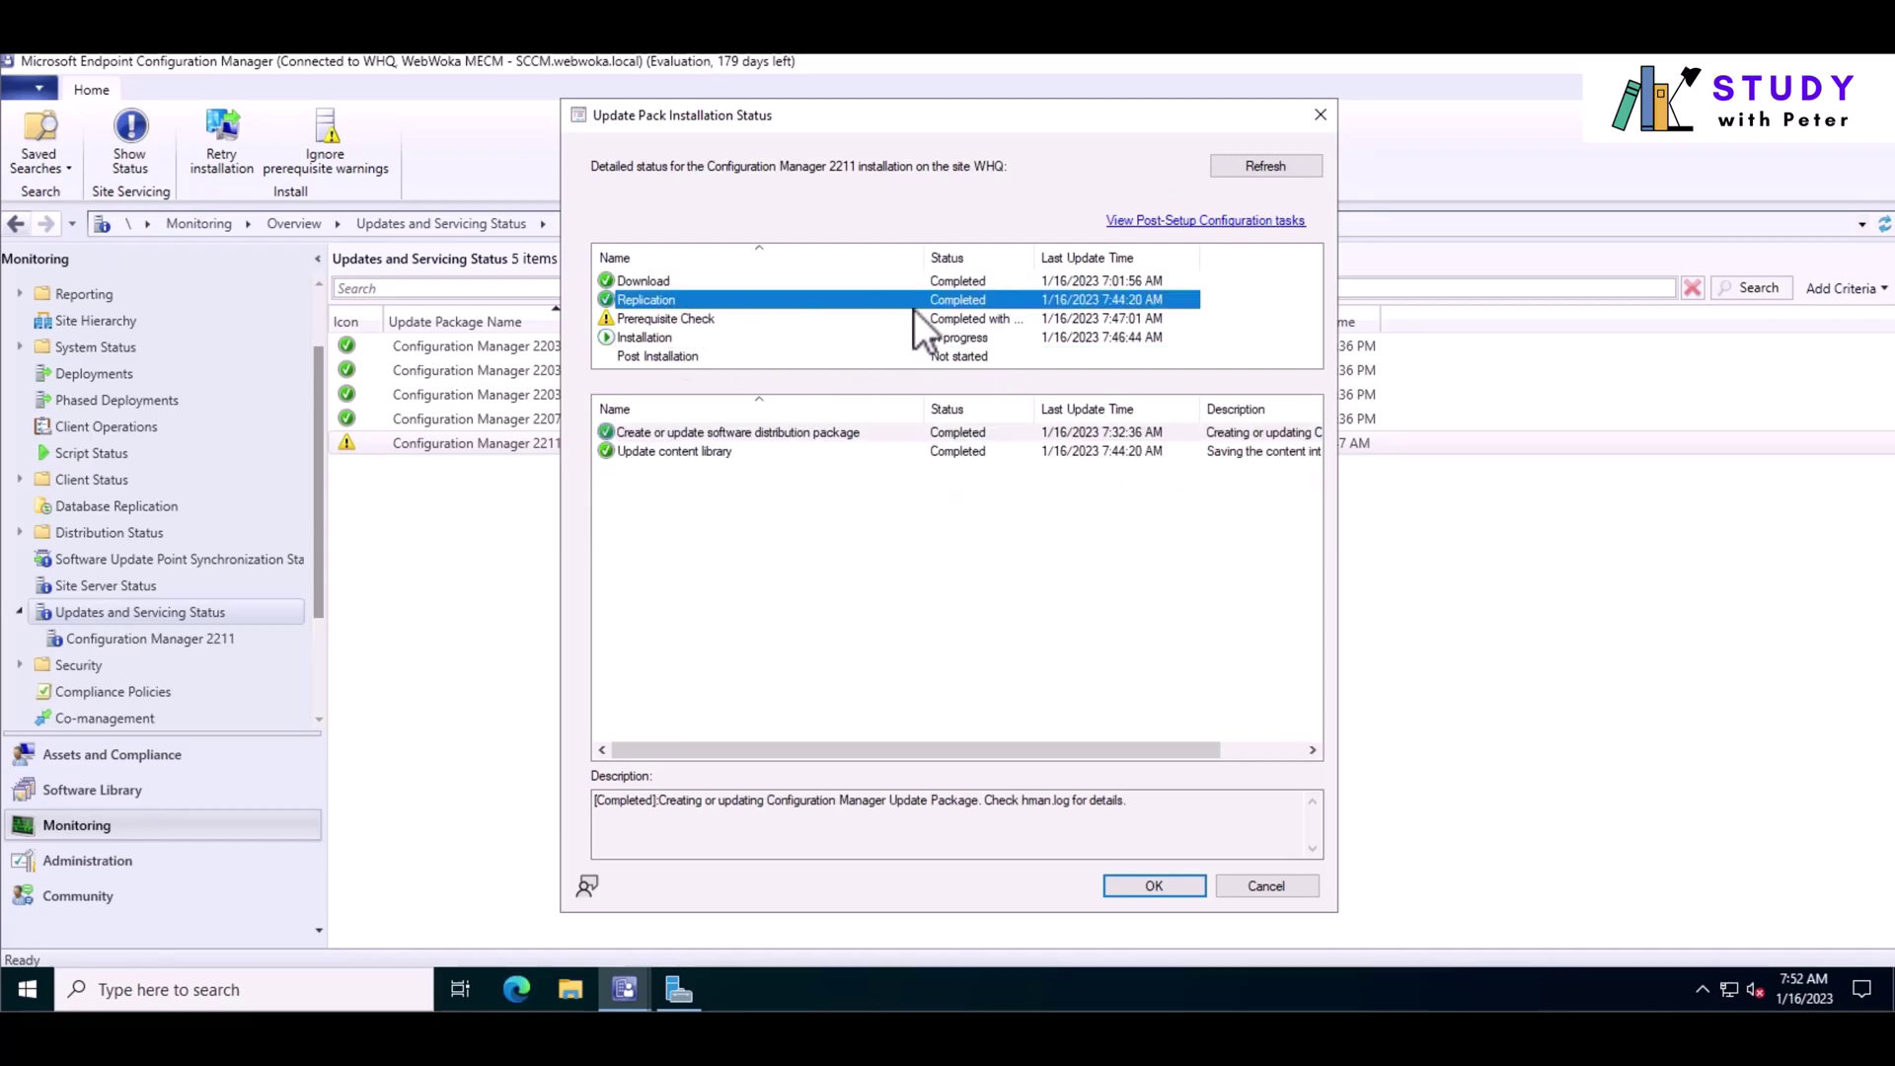
pyautogui.click(701, 325)
pyautogui.moveTo(1032, 255); pyautogui.dragTo(1153, 254)
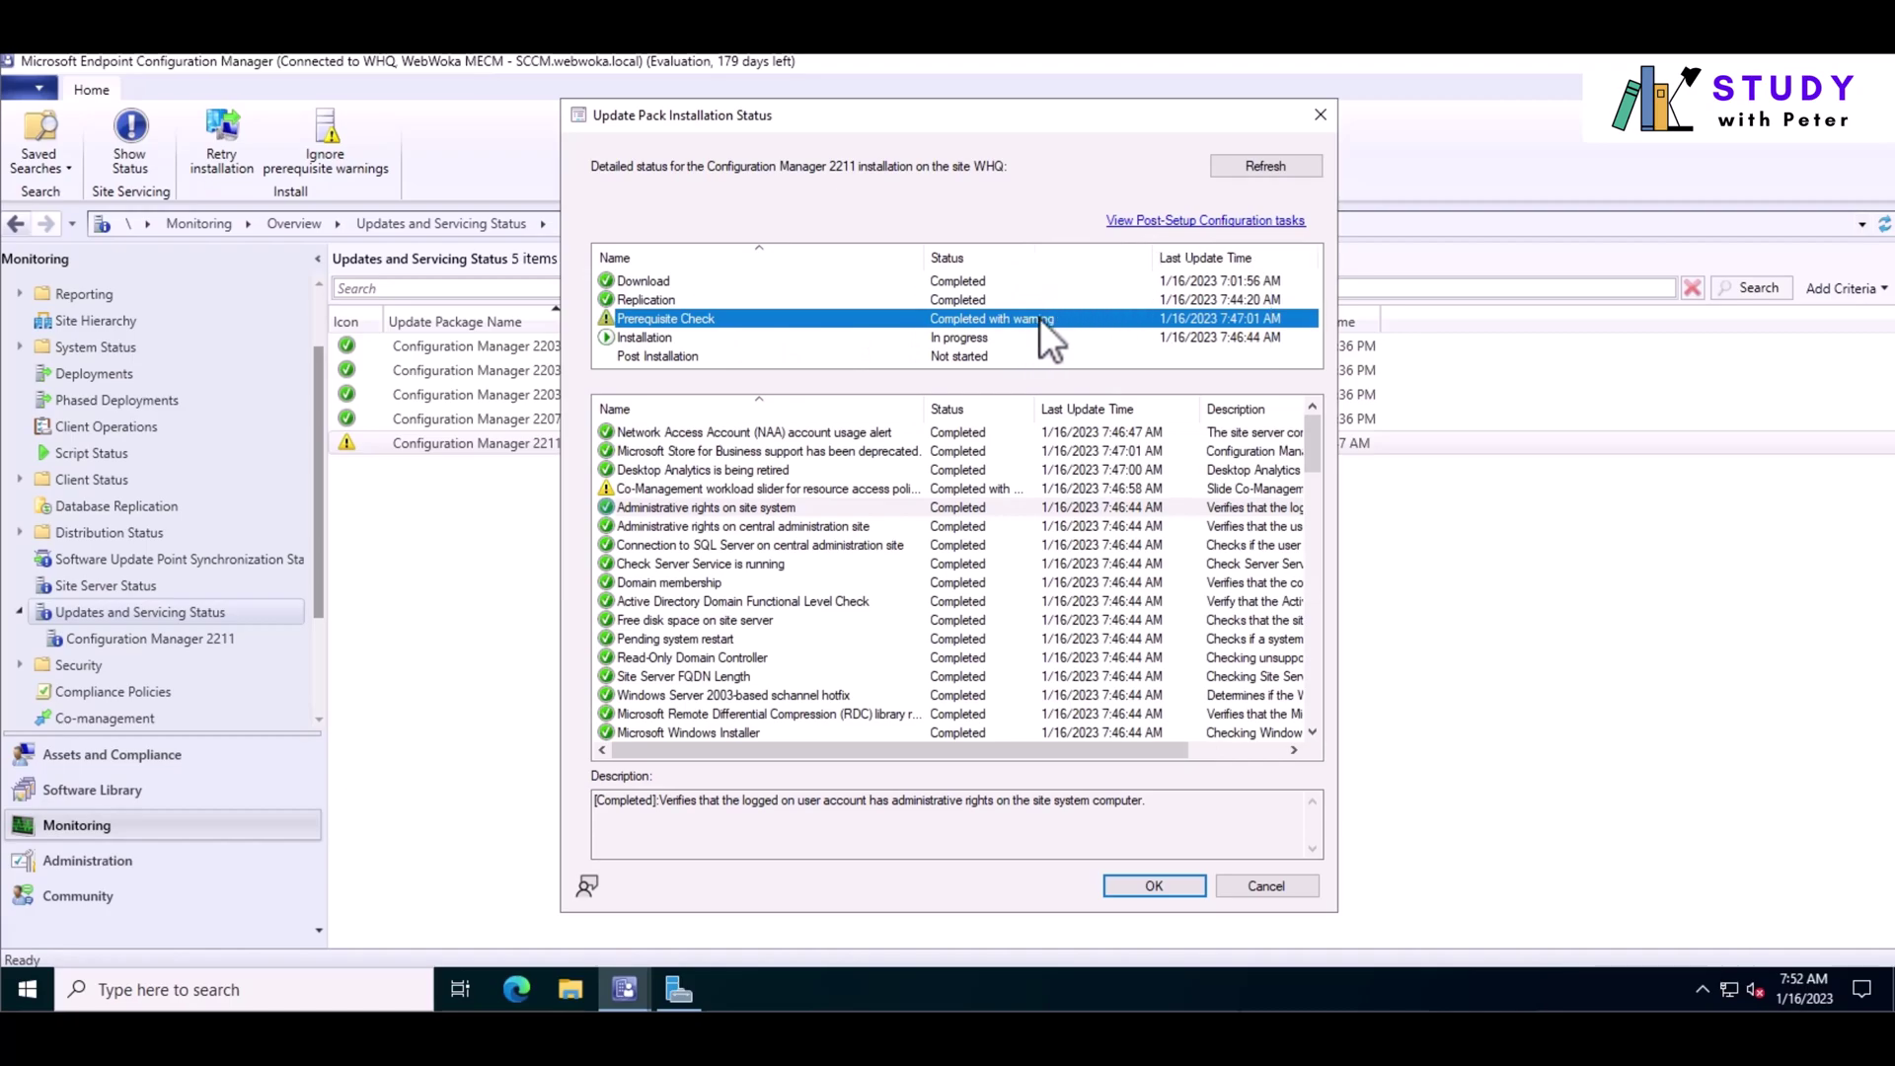
# Scroll through the Installation stage steps to read their progress.
pyautogui.click(955, 341)
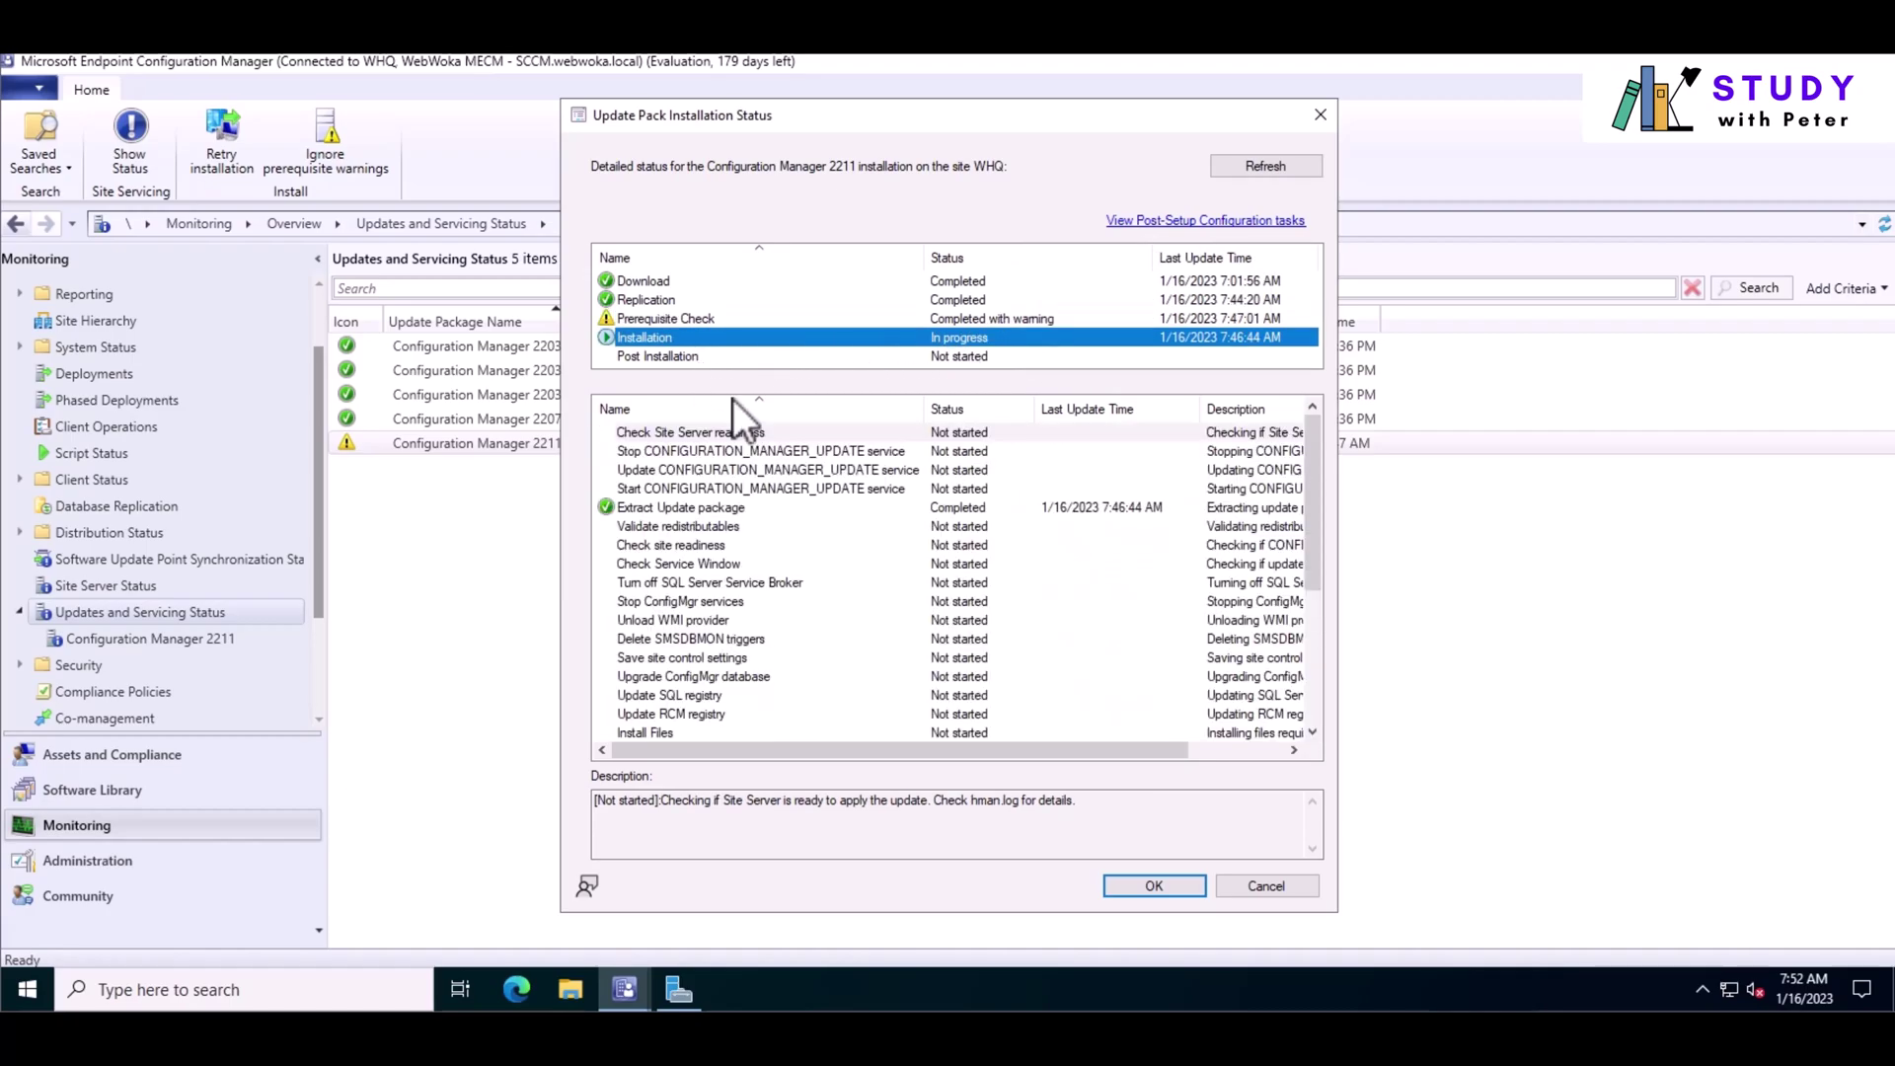
pyautogui.moveTo(1320, 476); pyautogui.dragTo(1318, 643)
pyautogui.moveTo(1320, 576); pyautogui.dragTo(1305, 387)
pyautogui.moveTo(1313, 433)
pyautogui.mouseDown()
pyautogui.moveTo(1309, 516)
pyautogui.moveTo(1306, 439)
pyautogui.mouseUp()
pyautogui.moveTo(1154, 747); pyautogui.dragTo(1082, 749)
pyautogui.scroll(-4, 1047, 578)
pyautogui.scroll(4, 1043, 592)
# Compare the not-started Post Installation steps with Installation, then refresh the status.
pyautogui.click(974, 358)
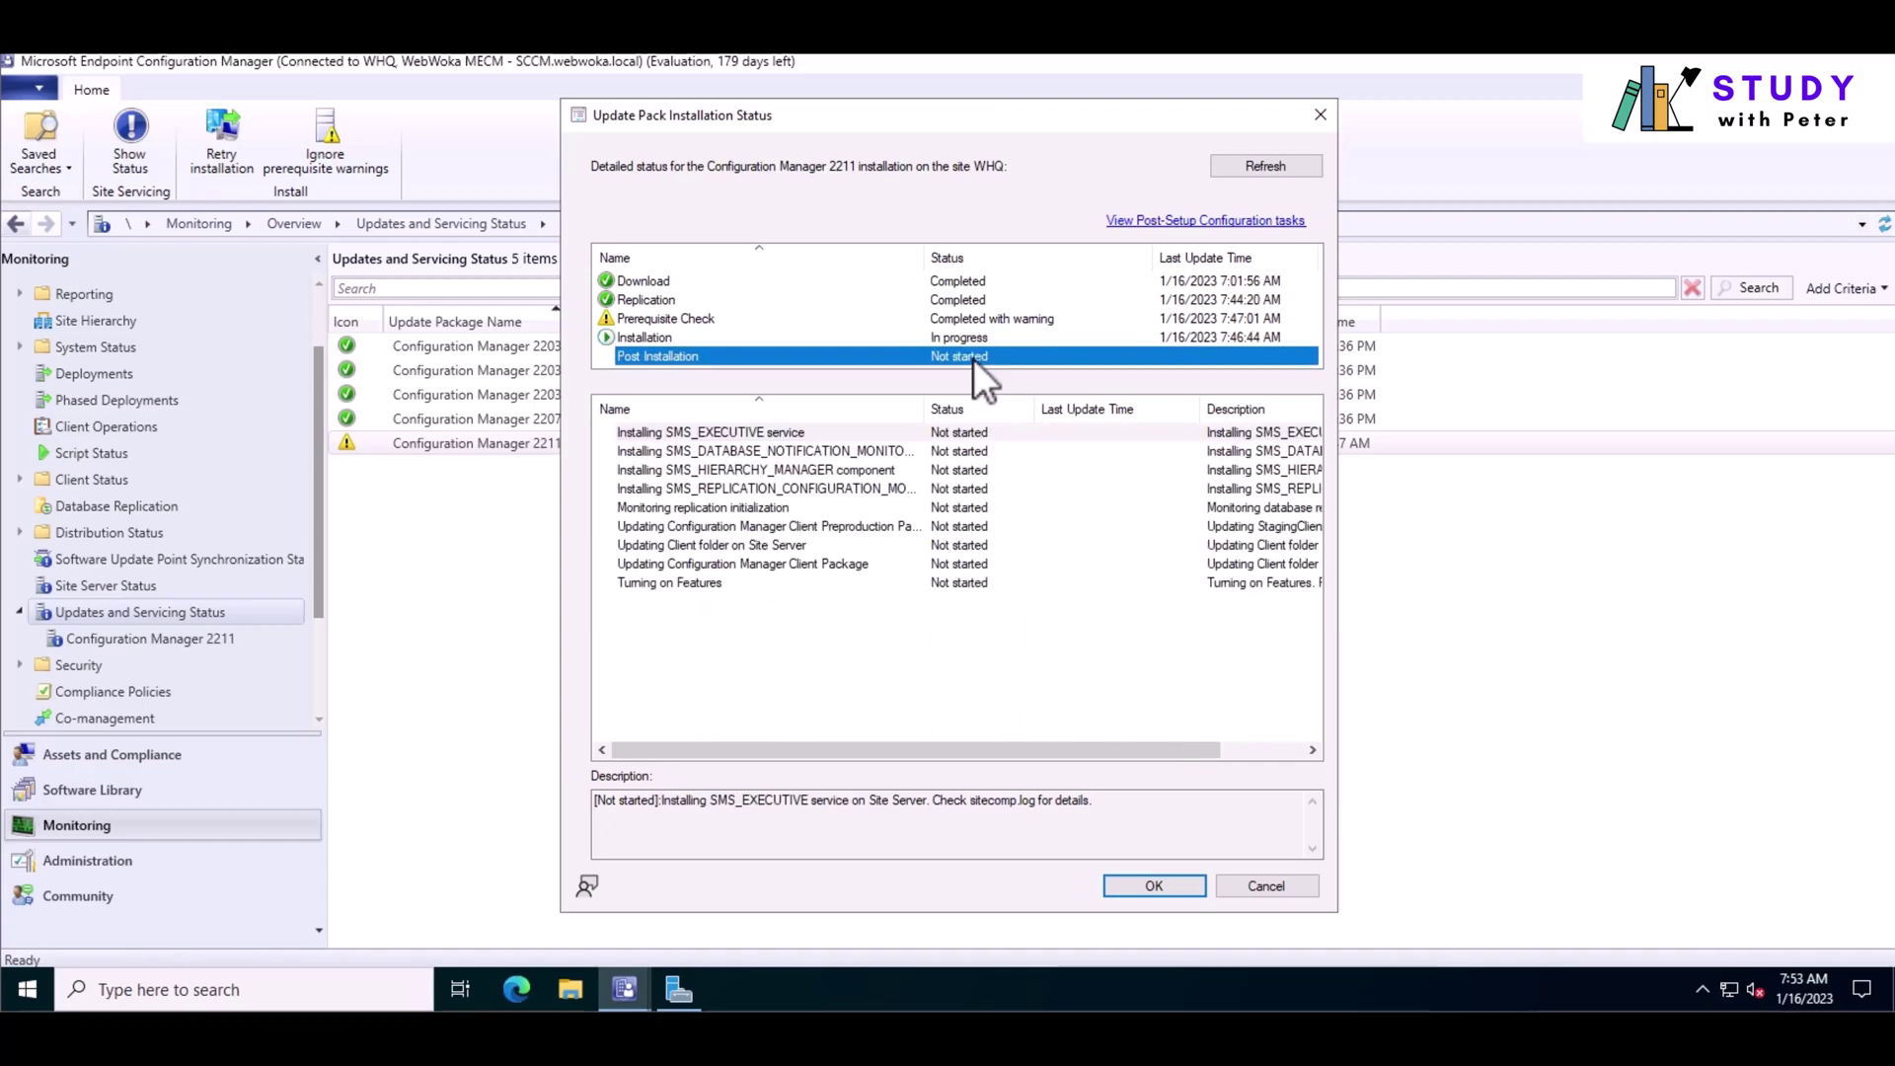
pyautogui.click(975, 341)
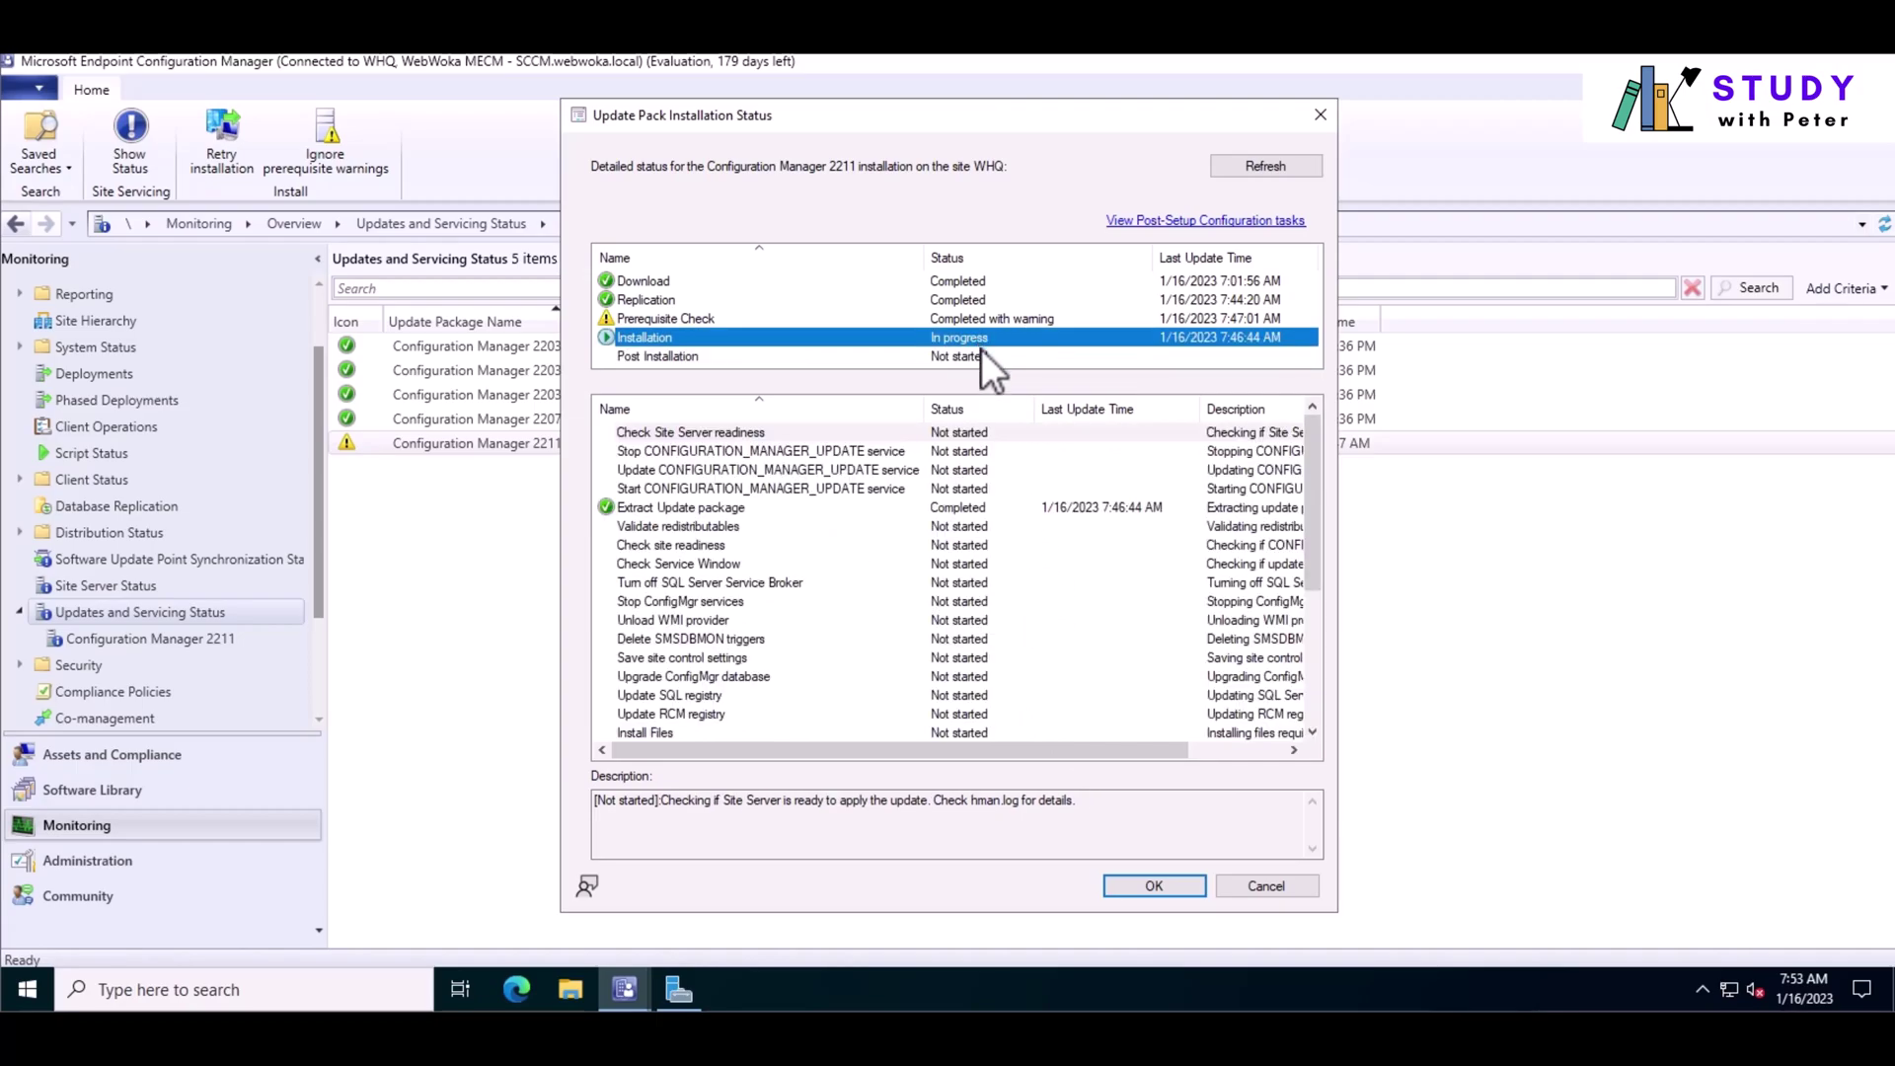
pyautogui.click(984, 357)
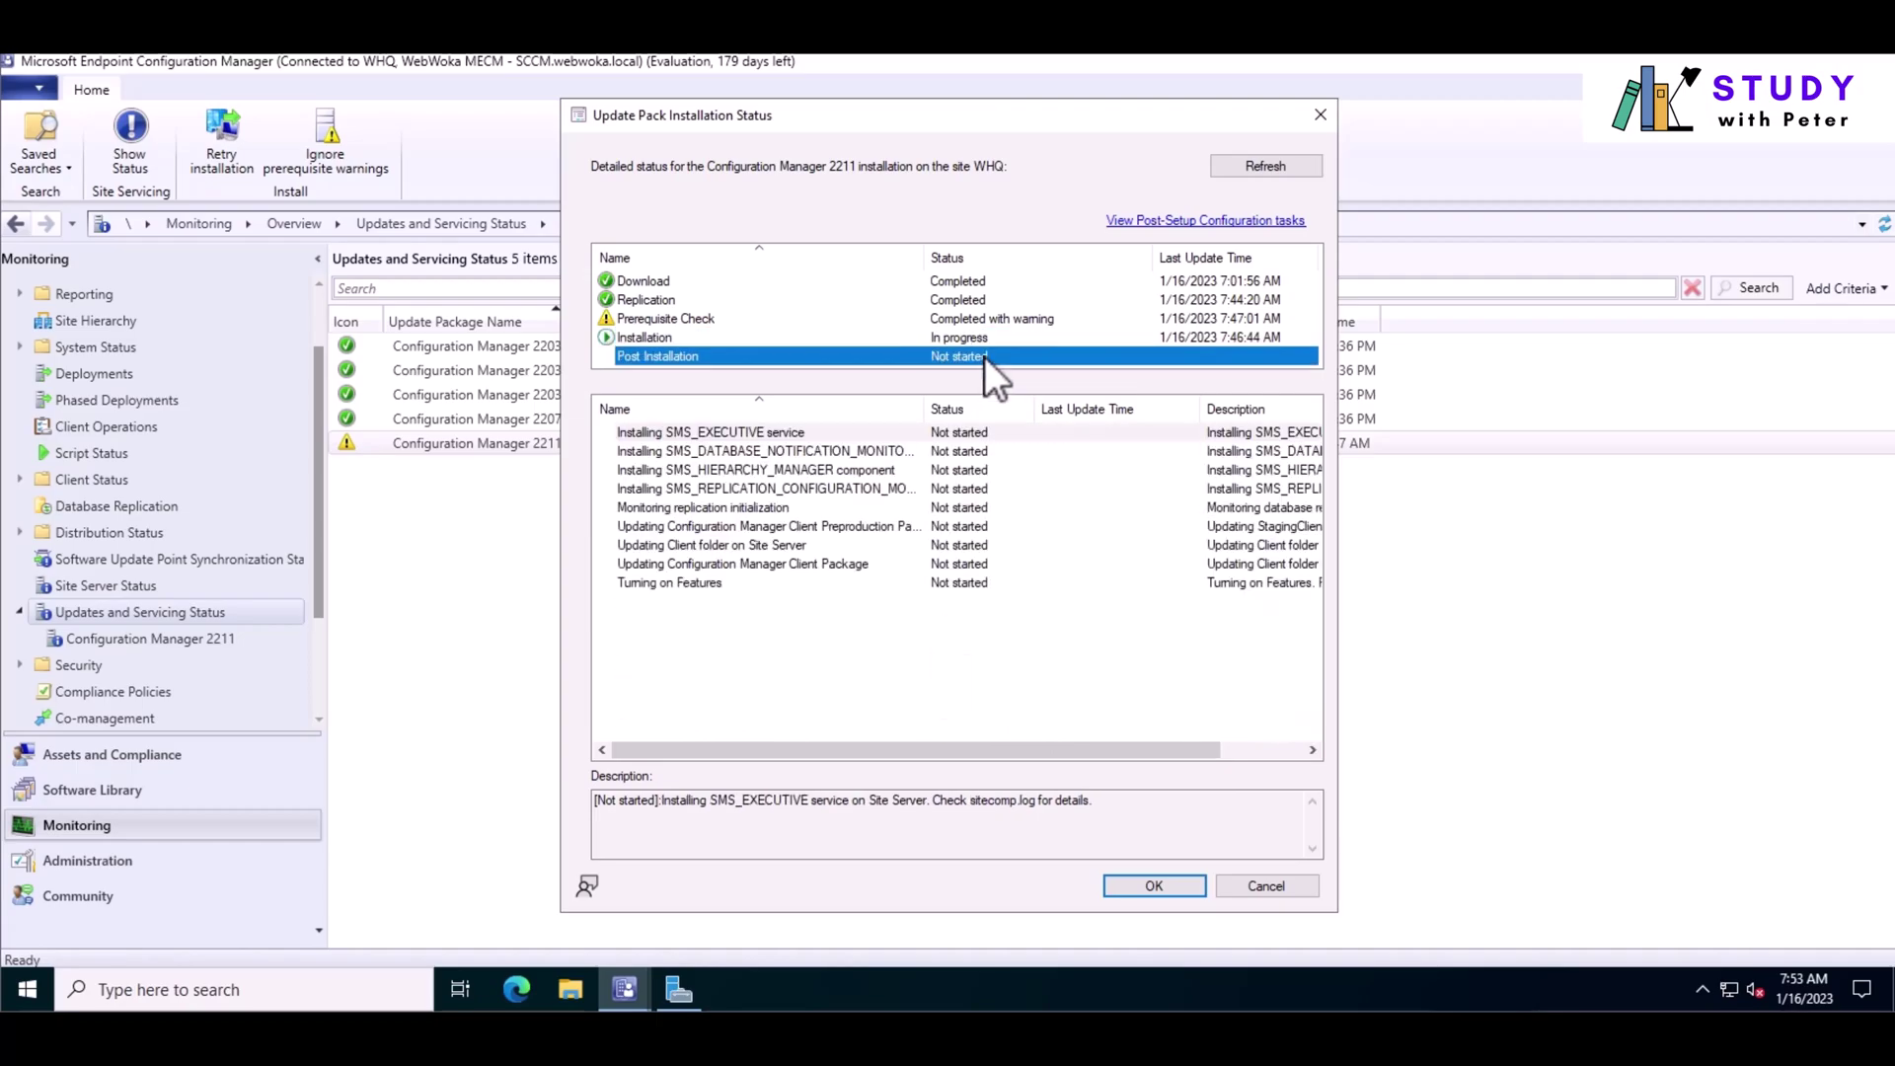
pyautogui.click(993, 336)
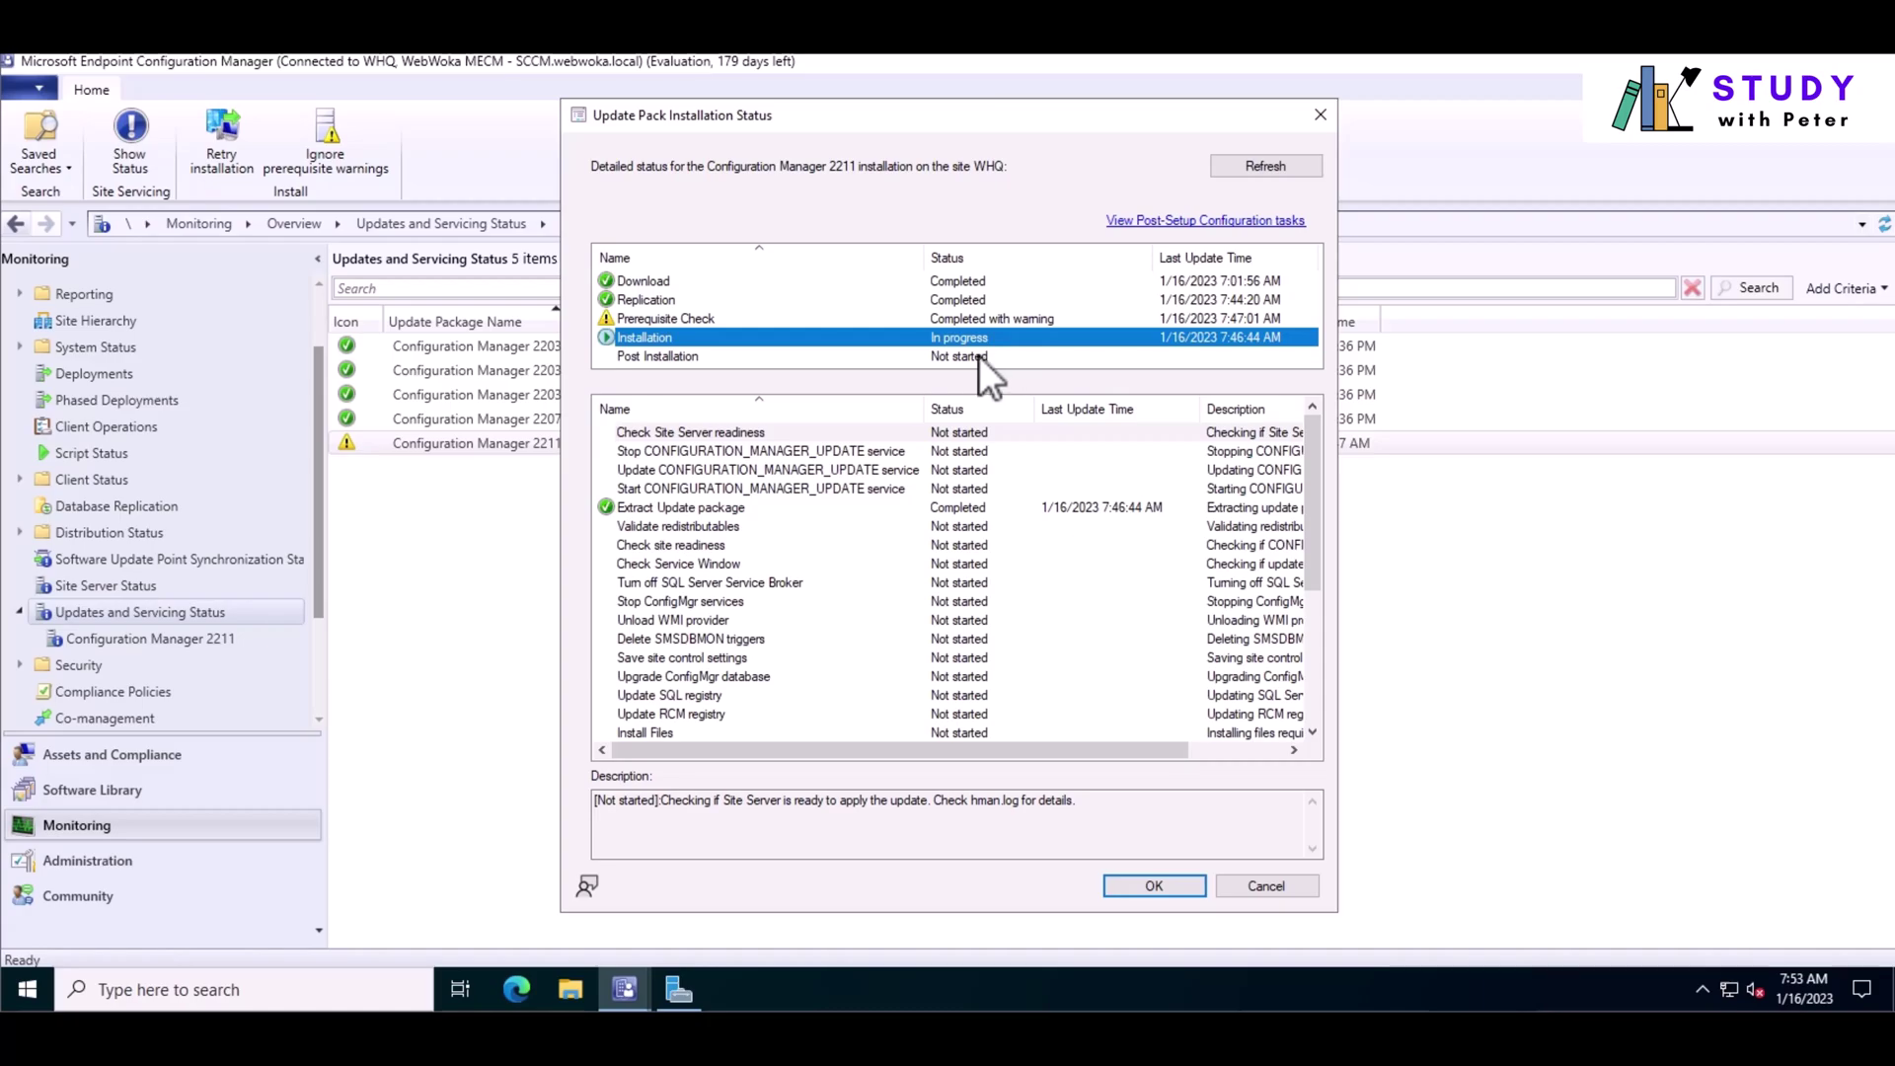
pyautogui.click(979, 355)
pyautogui.click(955, 339)
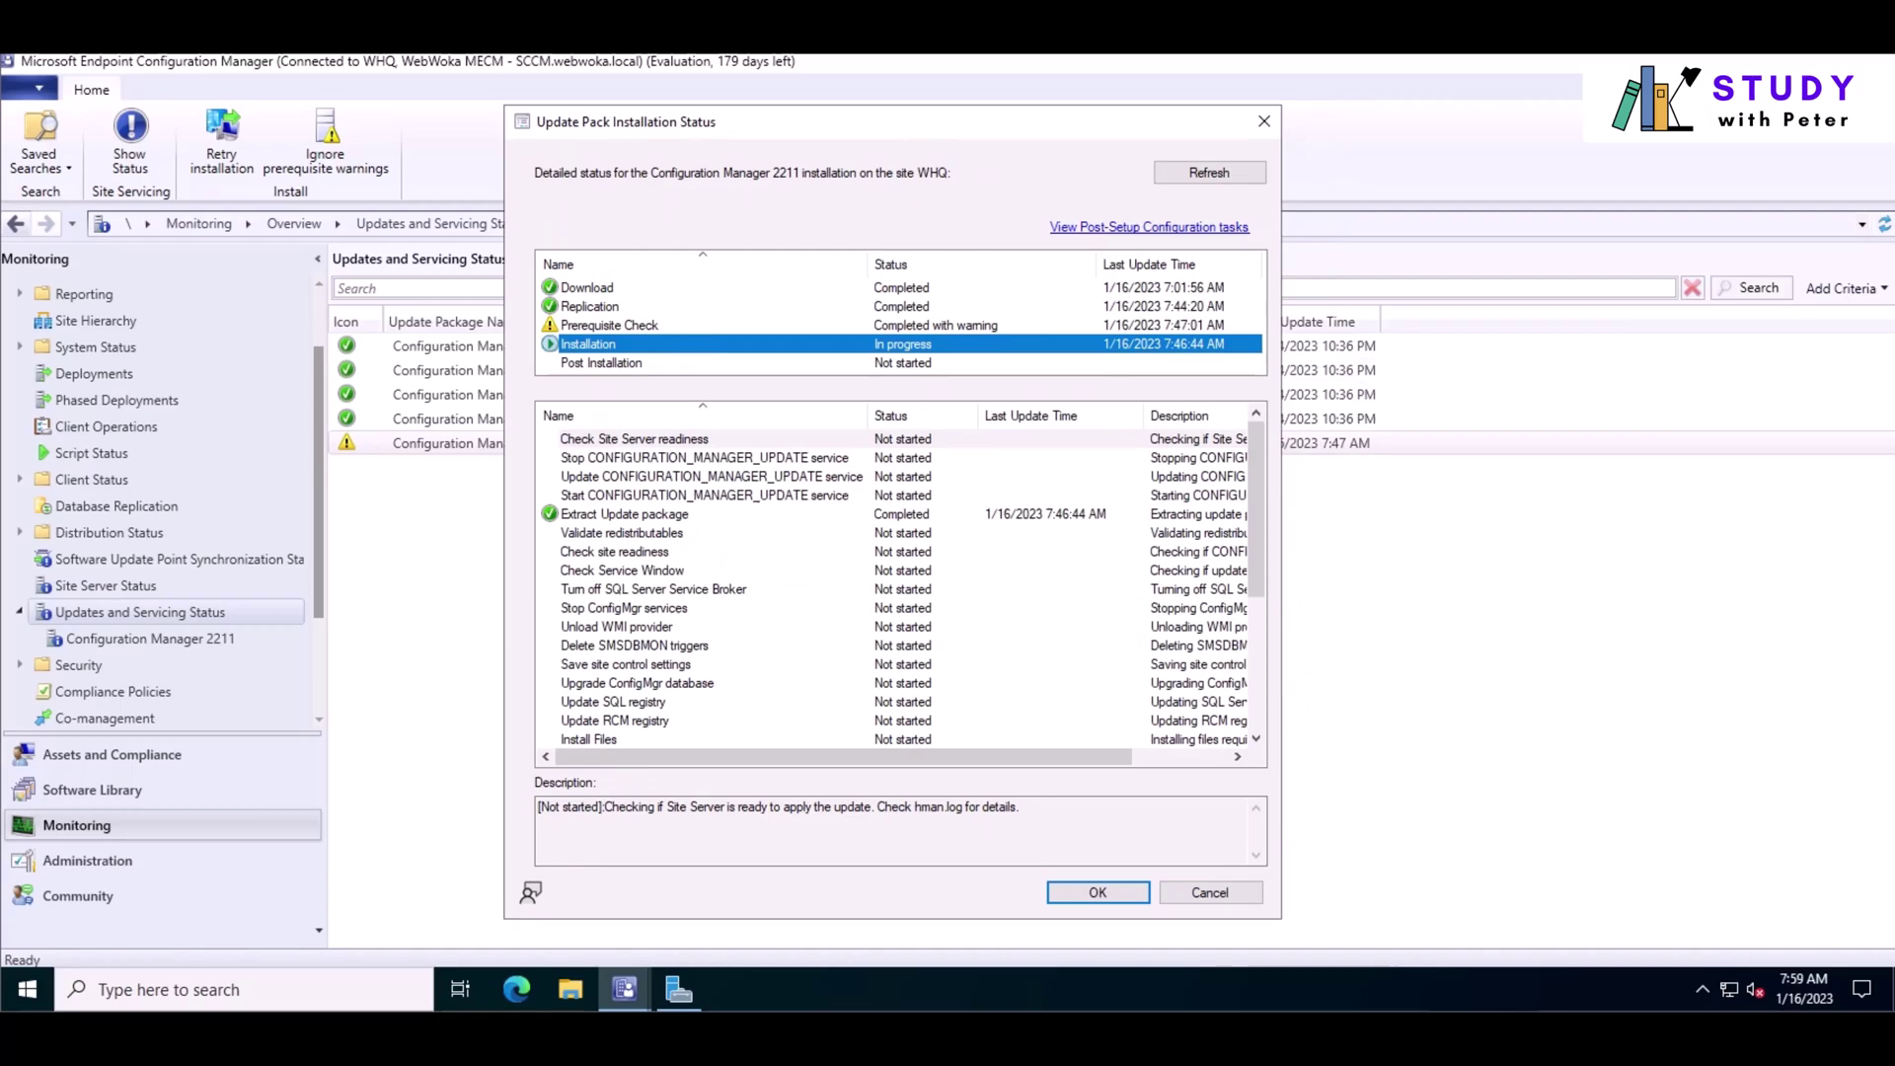
pyautogui.click(1229, 175)
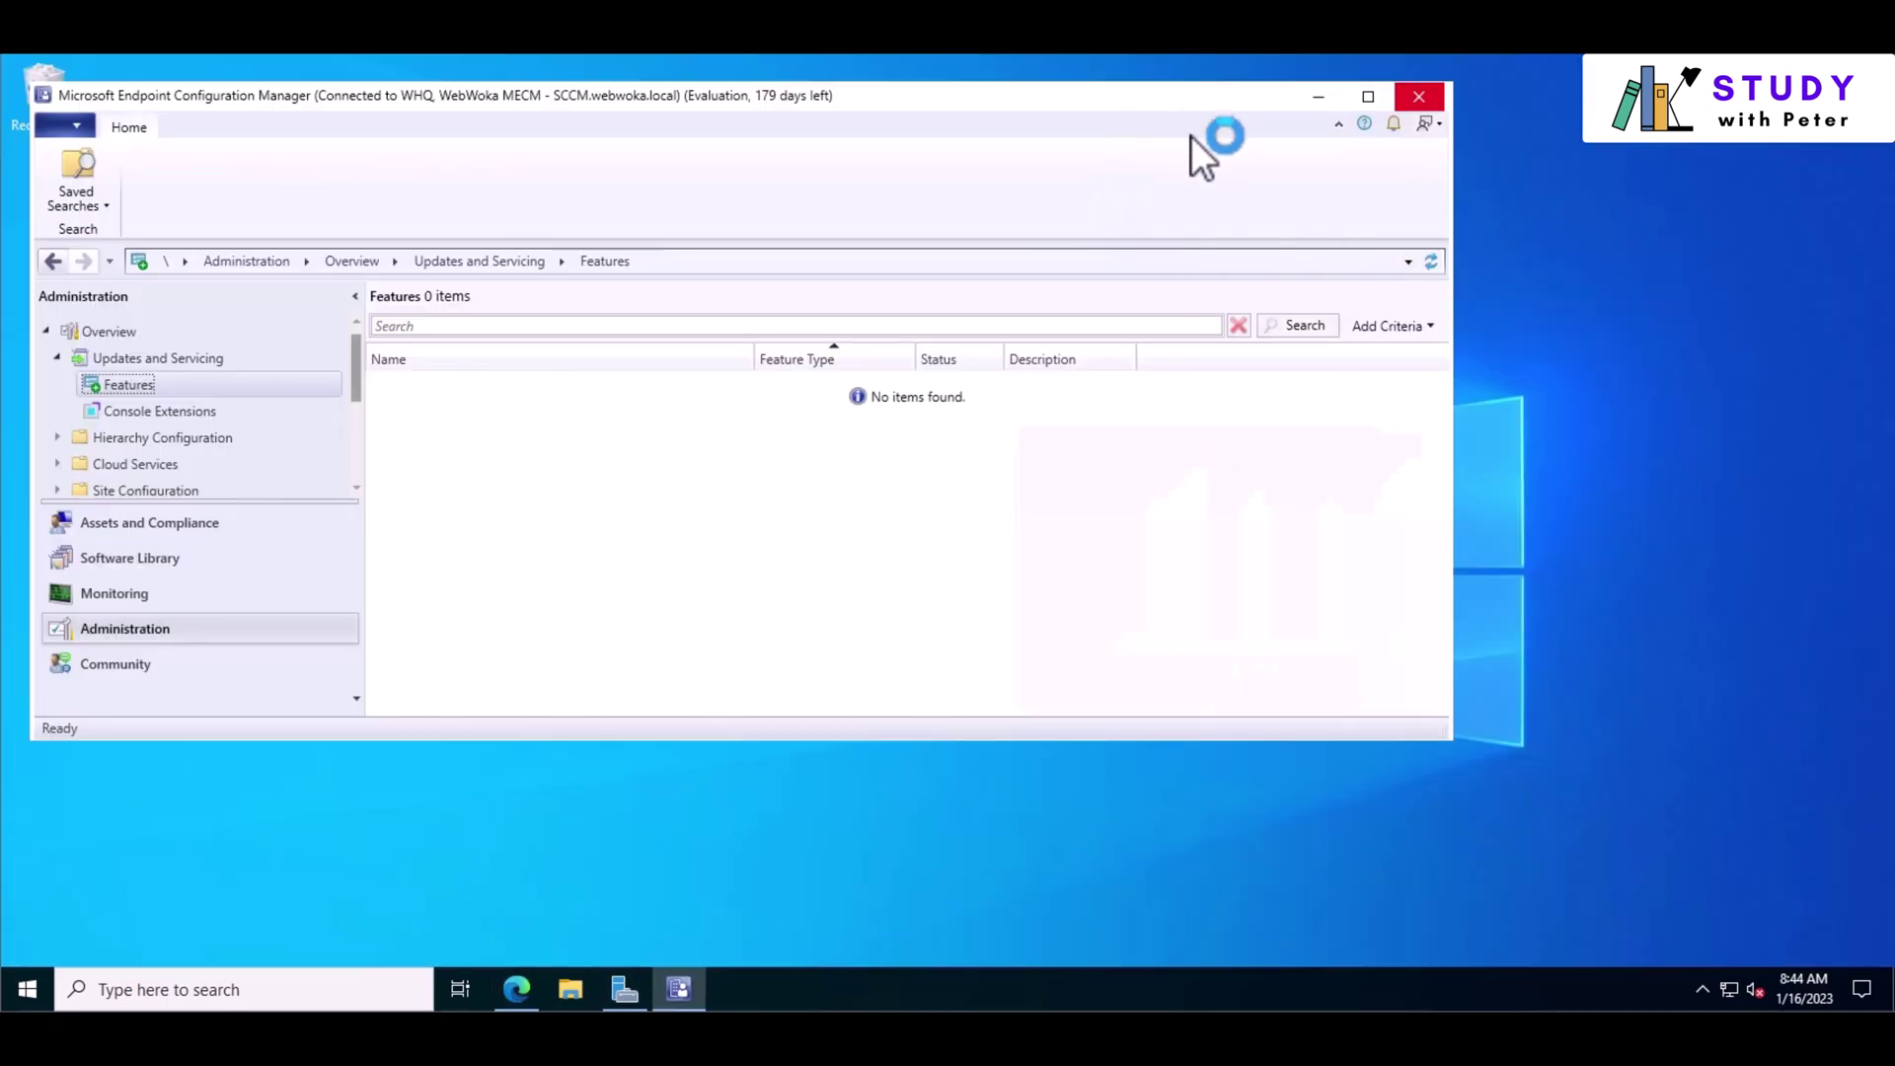
# Close the console and relaunch Configuration Manager Console from the Start menu.
pyautogui.moveTo(1218, 108); pyautogui.dragTo(1334, 222)
pyautogui.click(1551, 219)
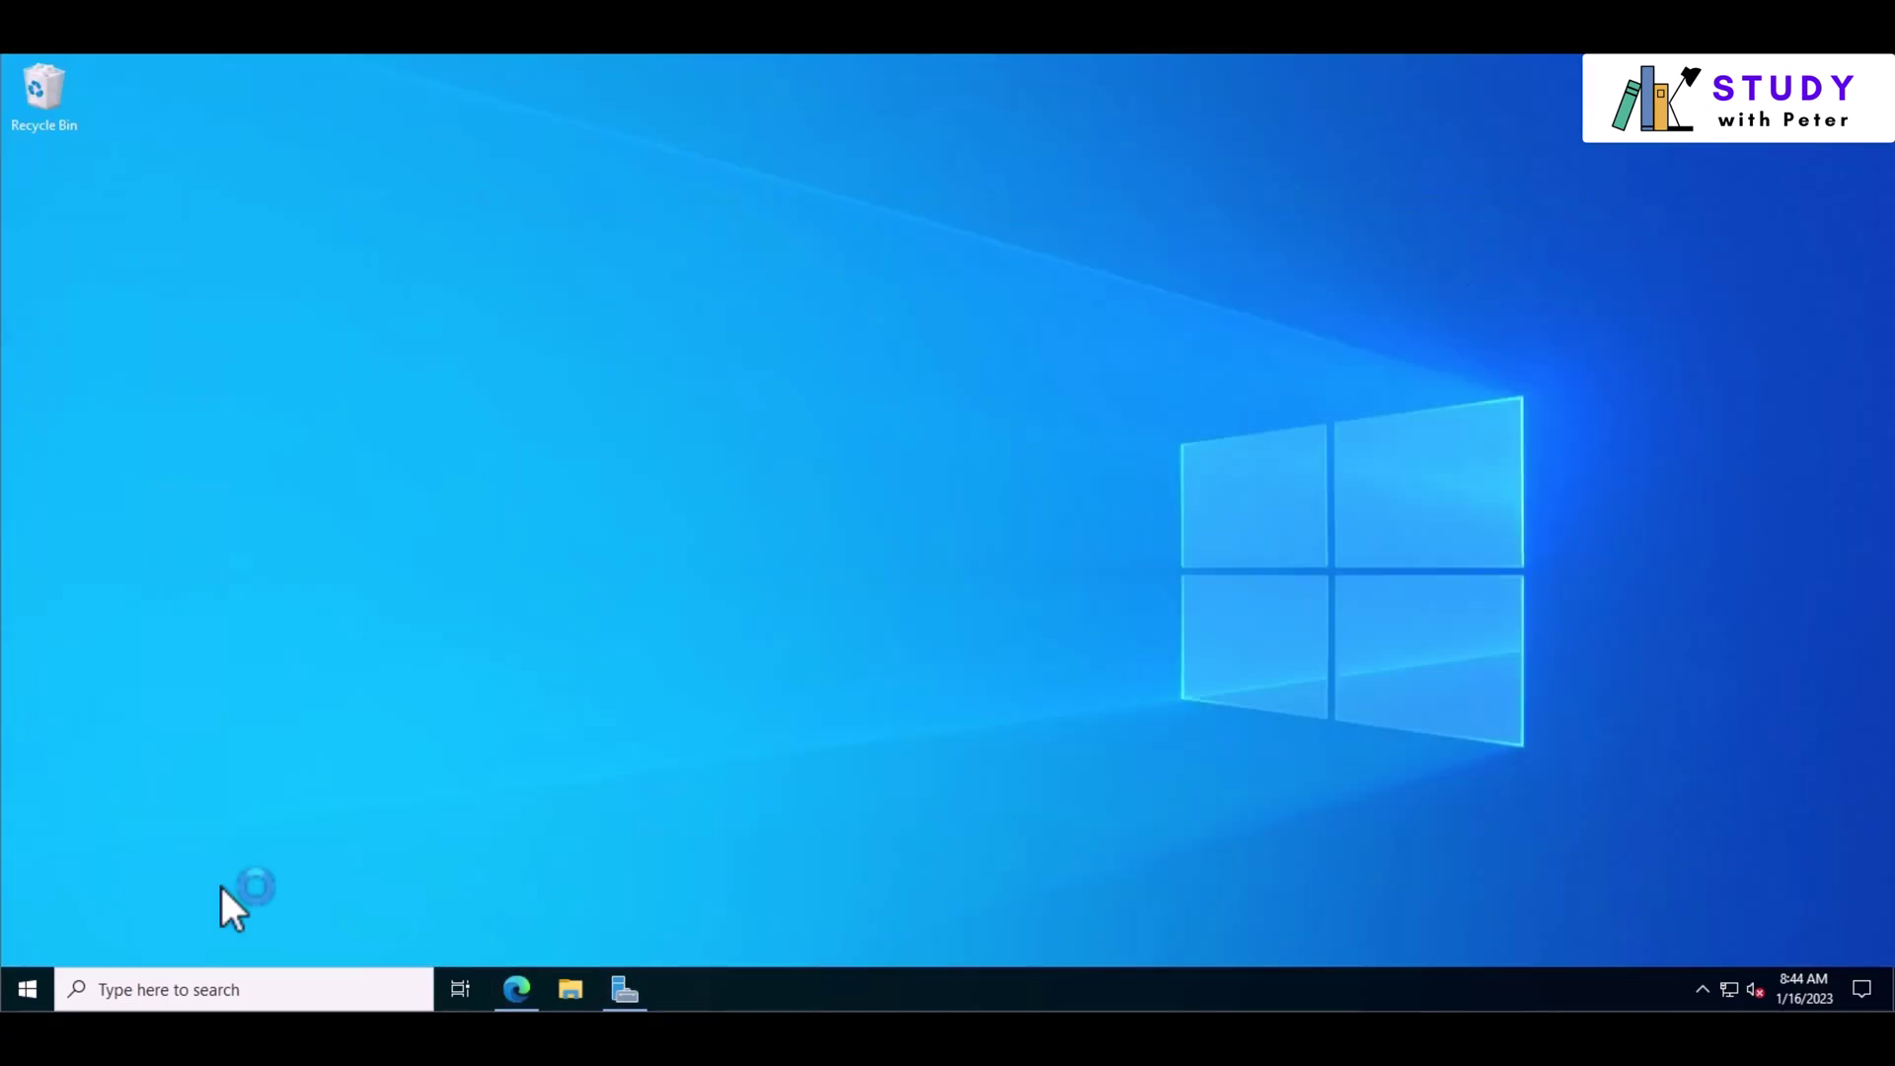
pyautogui.click(27, 990)
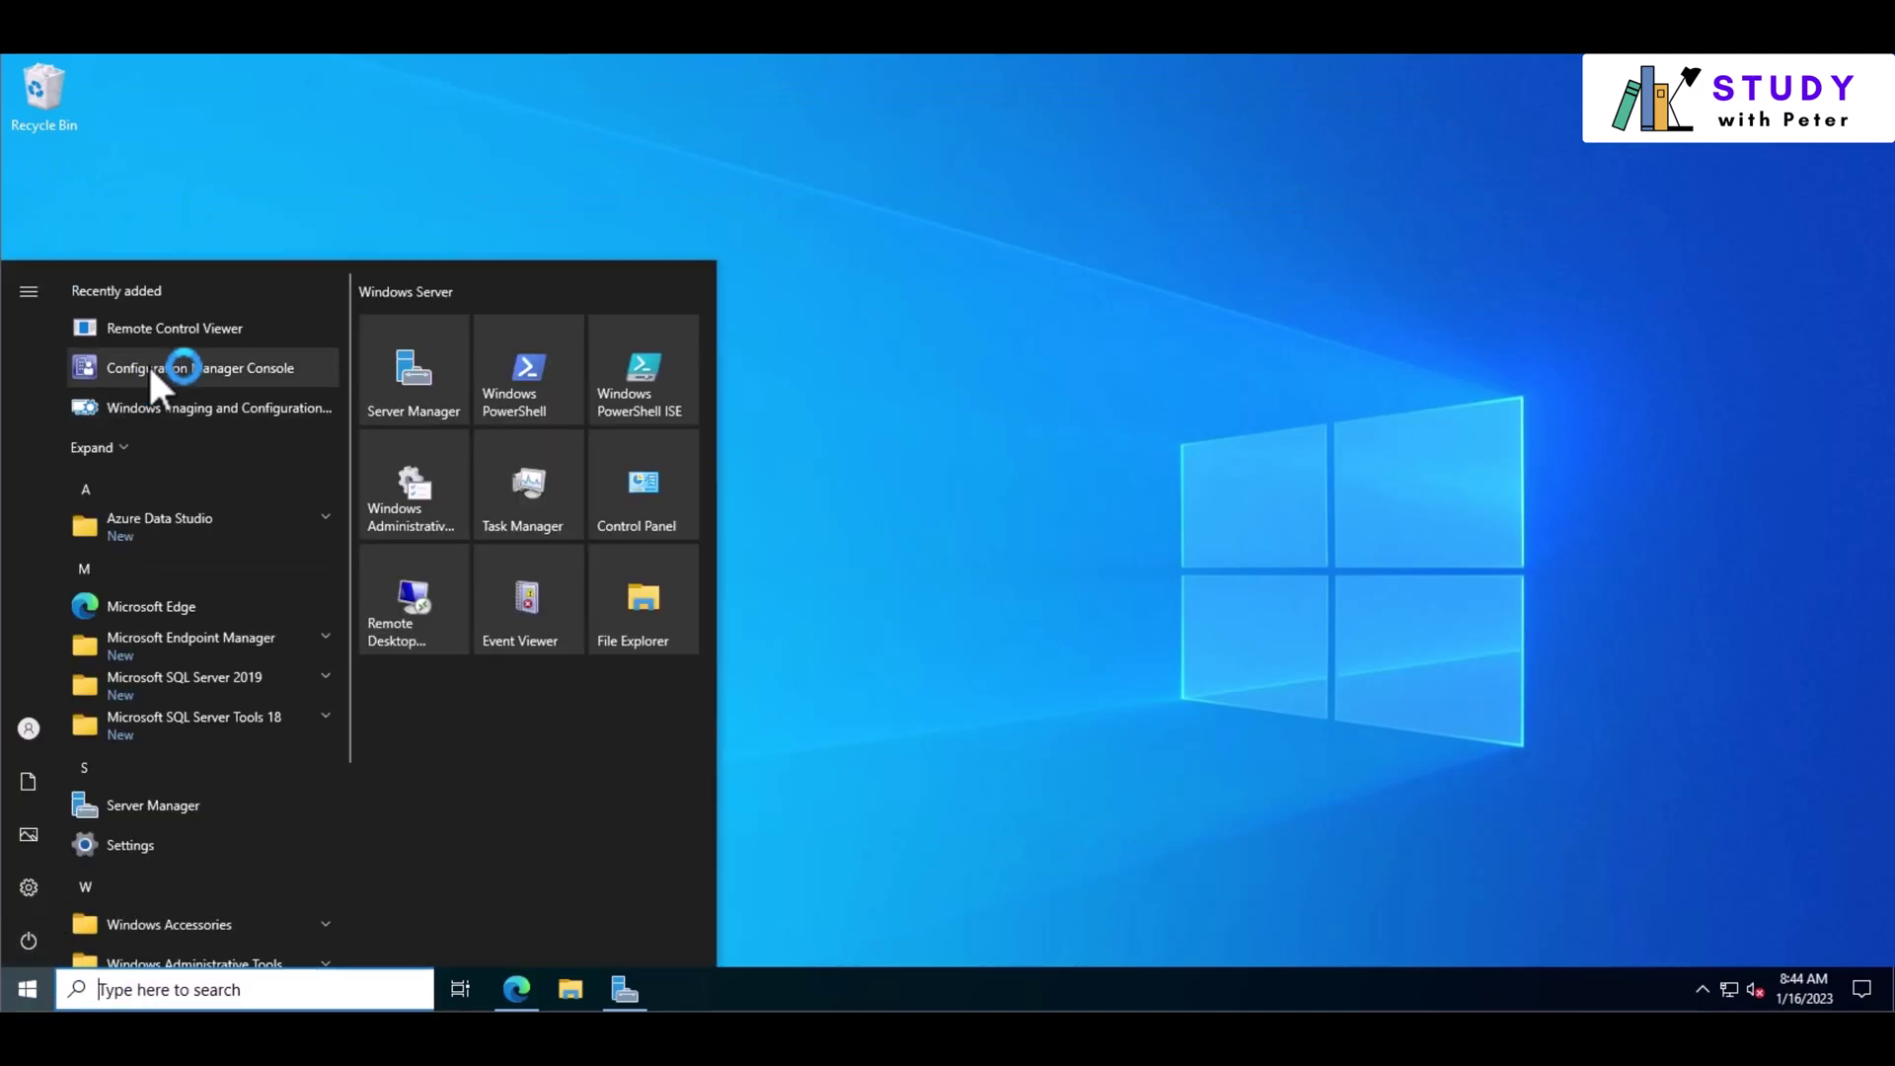
pyautogui.click(149, 364)
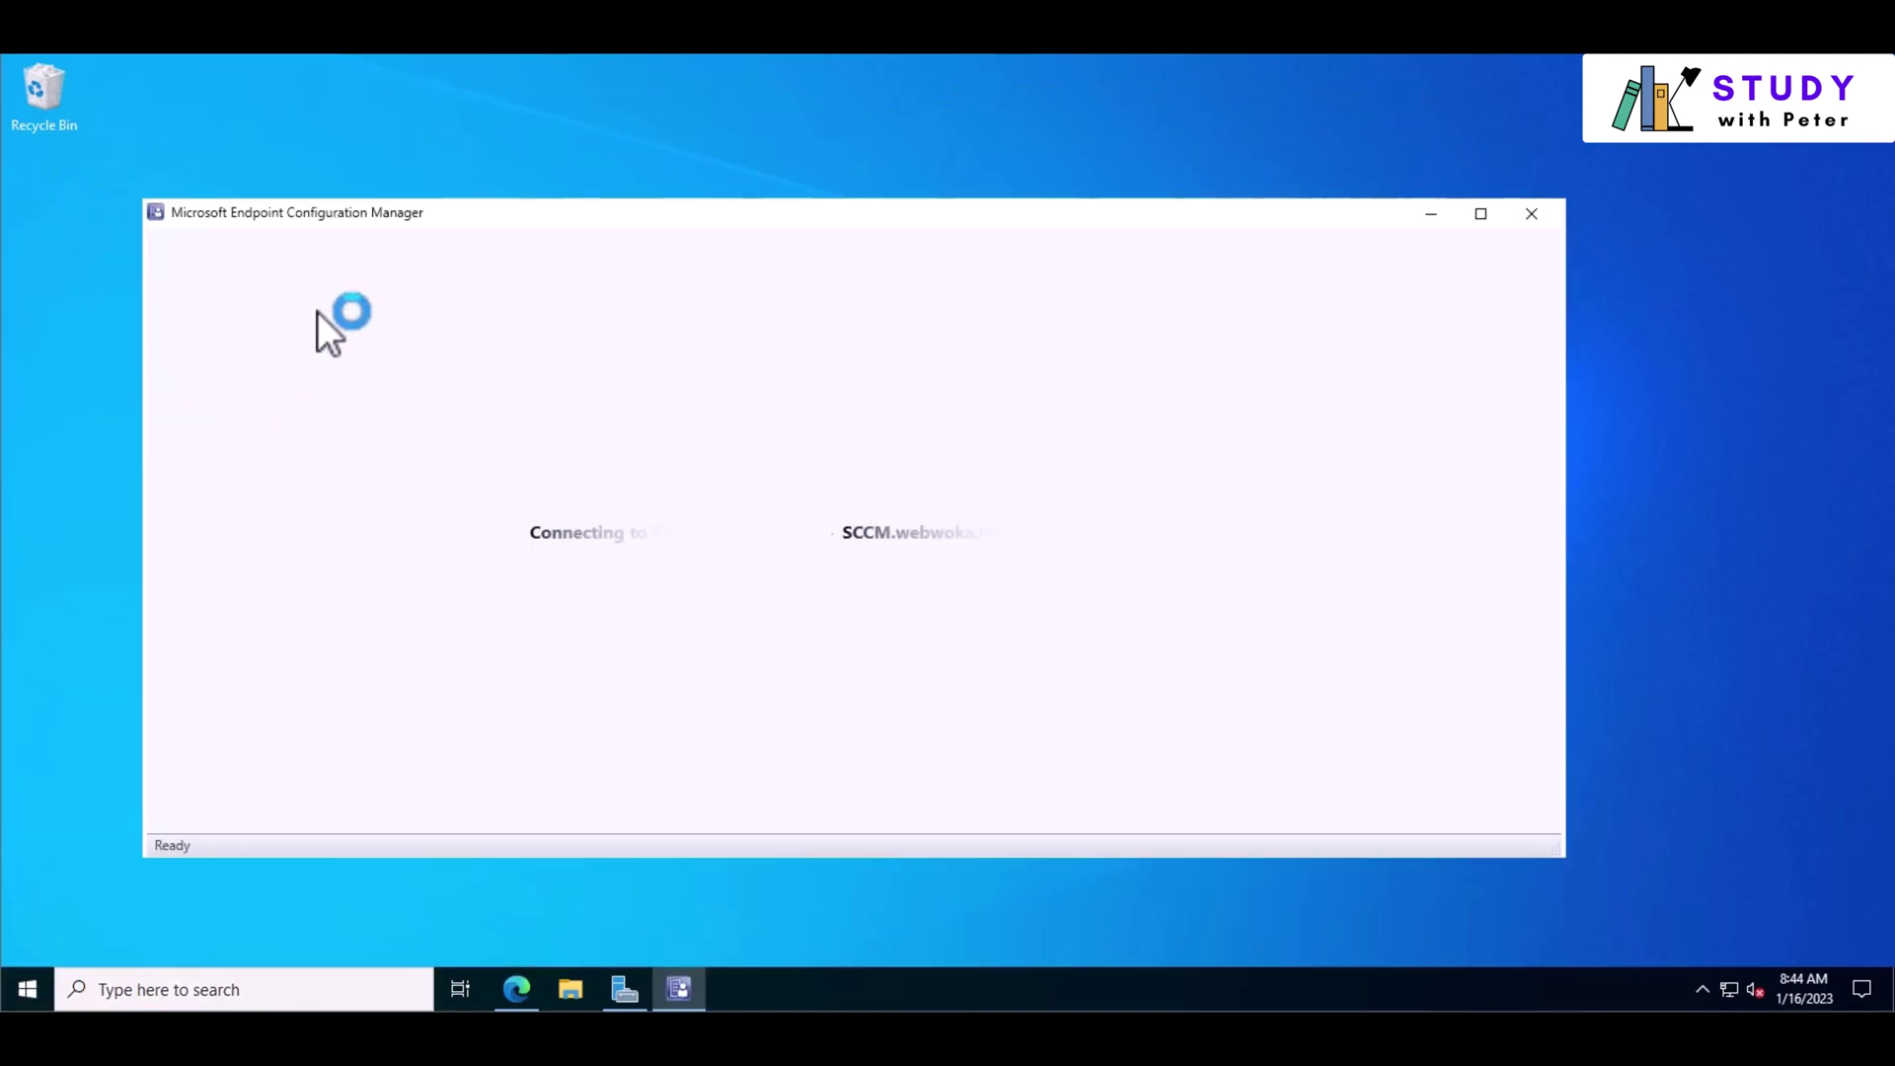
# Move the connecting console window aside and refresh the desktop twice.
pyautogui.moveTo(466, 221); pyautogui.dragTo(582, 204)
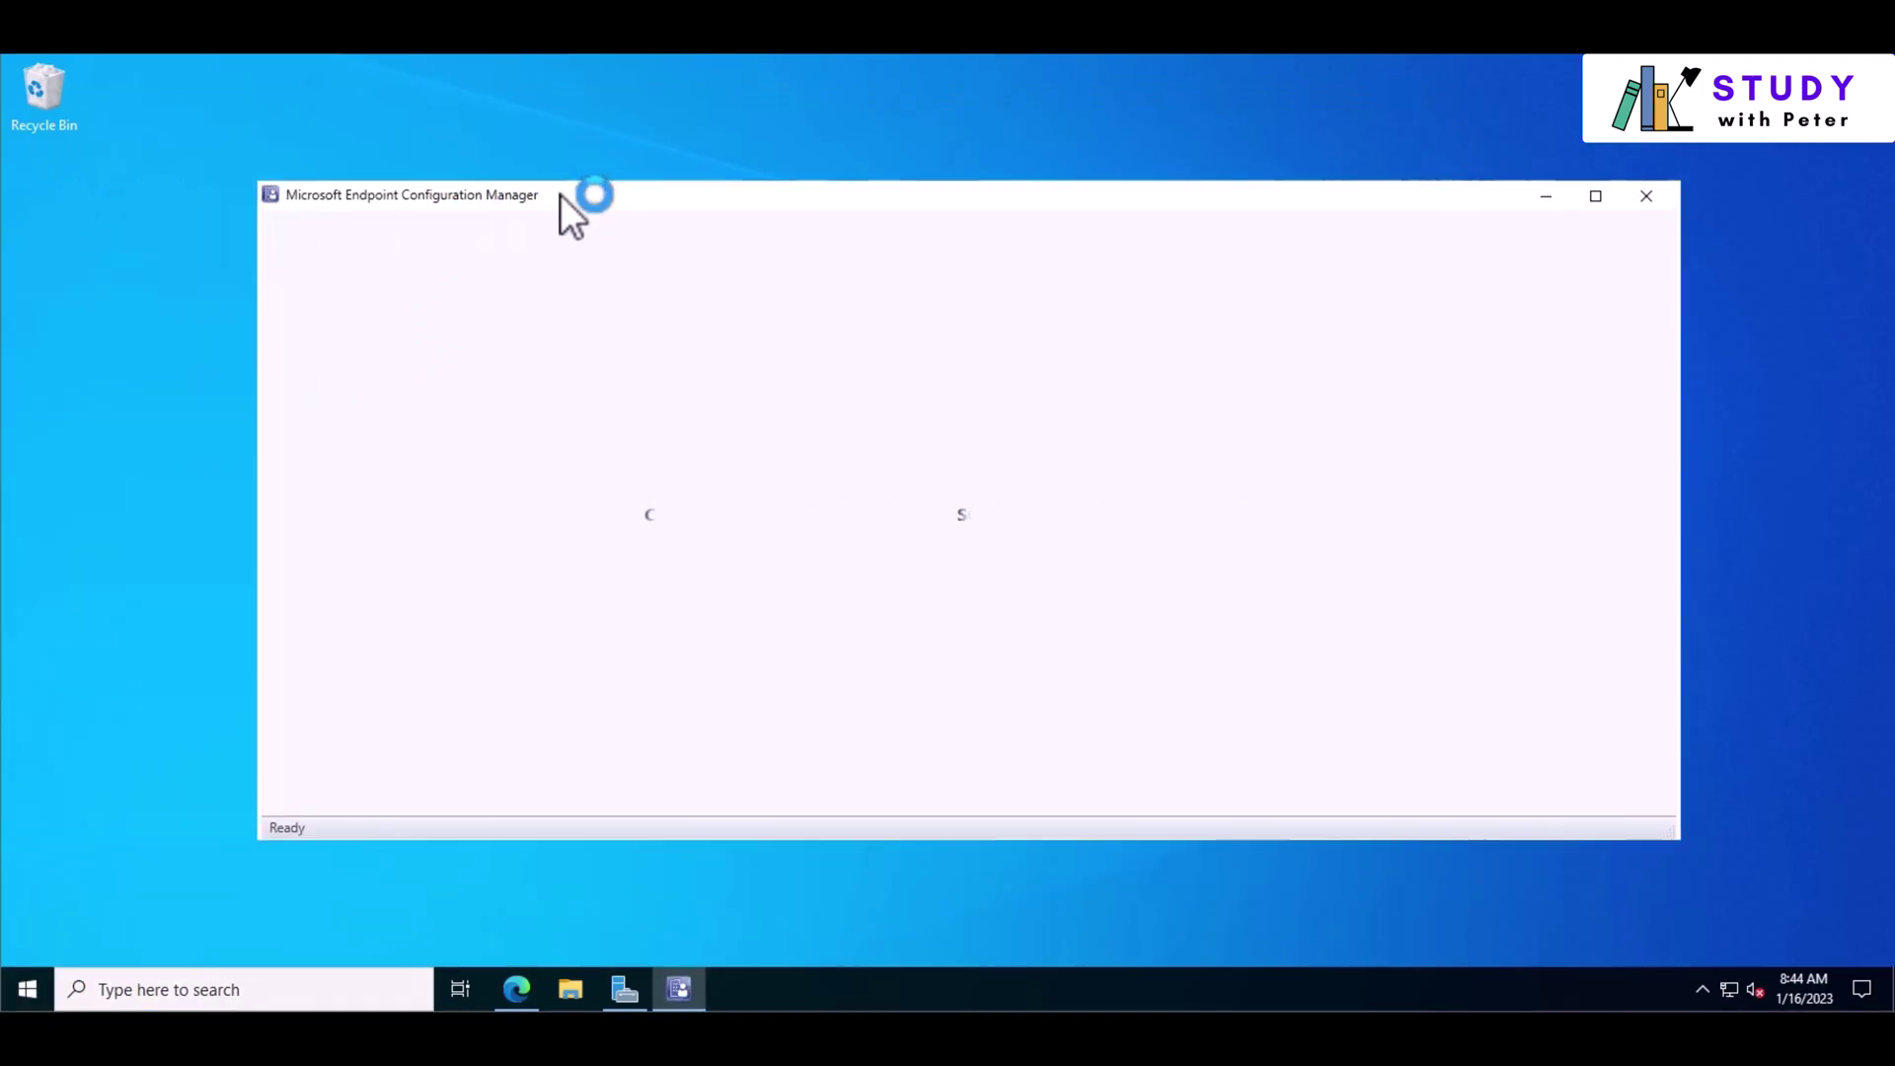
pyautogui.rightClick(432, 141)
pyautogui.click(478, 208)
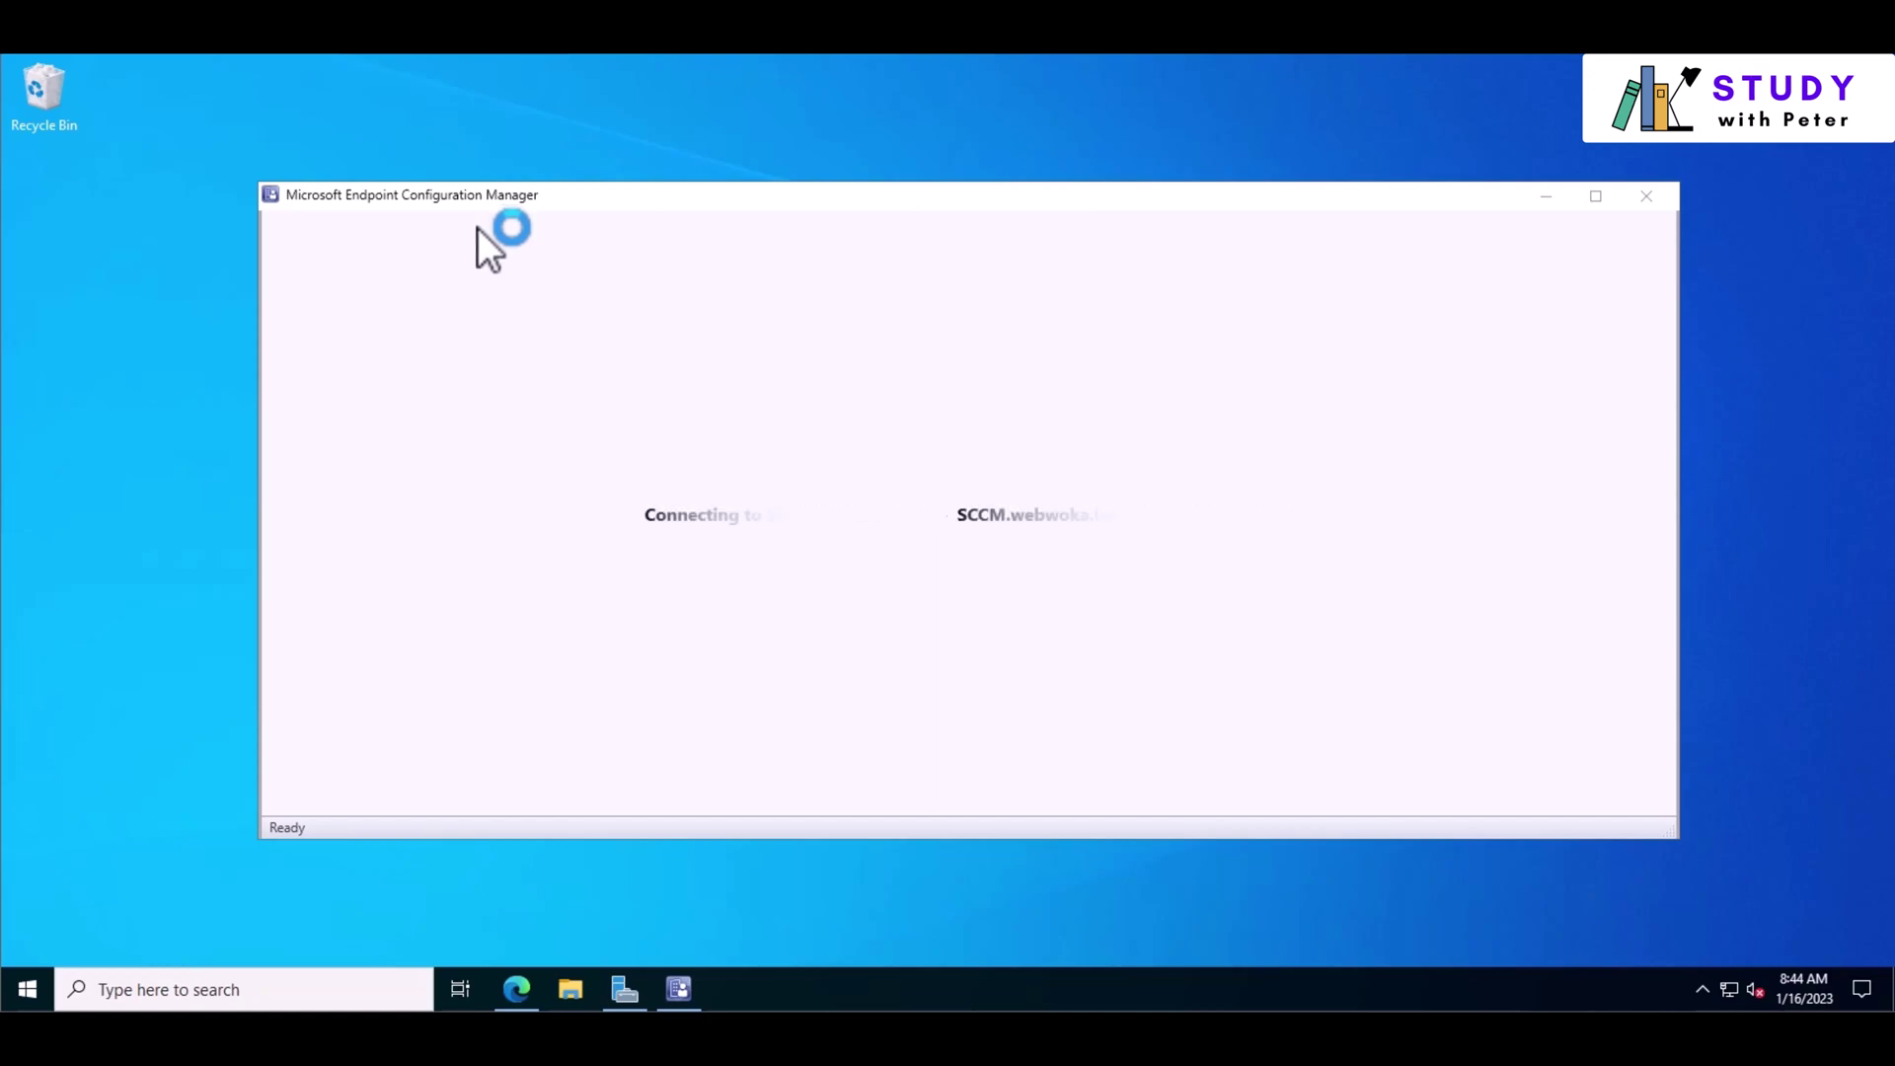
pyautogui.rightClick(757, 135)
pyautogui.click(803, 200)
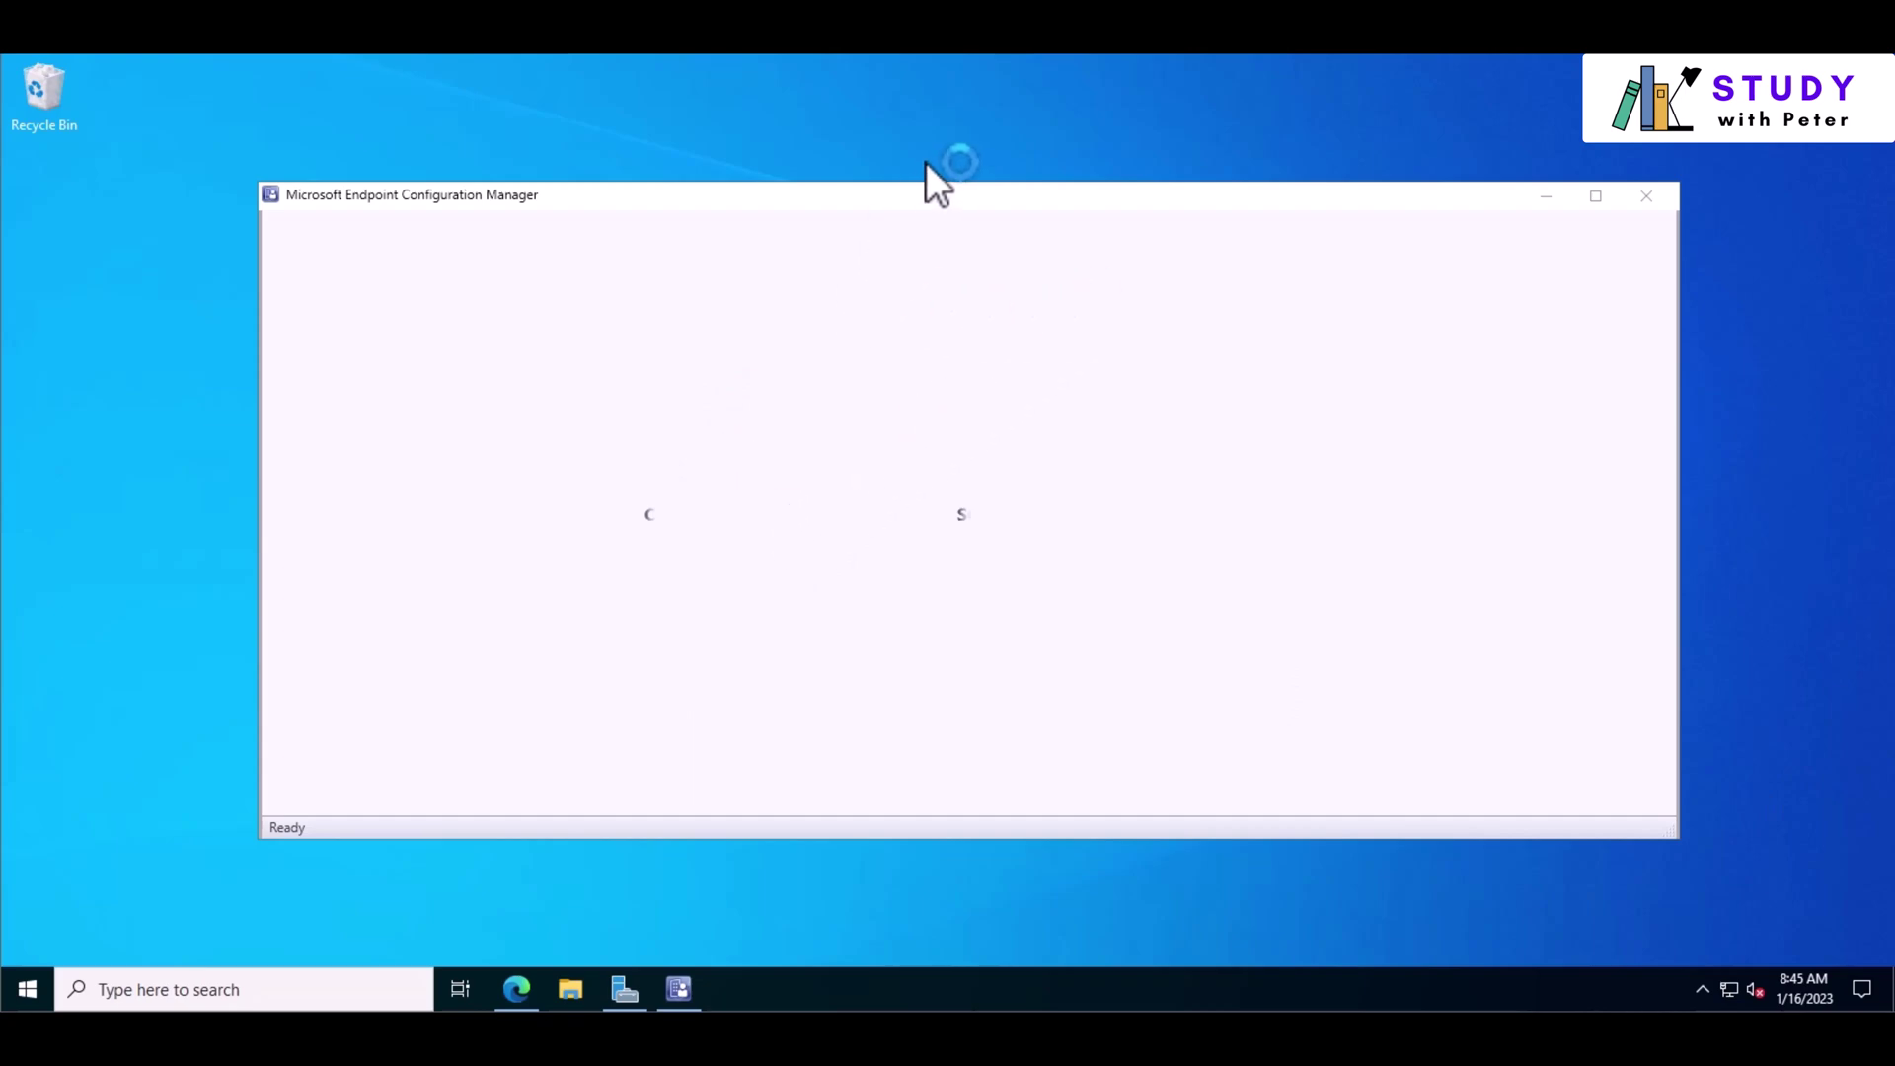
# Refresh the desktop repeatedly and try bringing the blank Configuration Manager window forward.
pyautogui.rightClick(1007, 162)
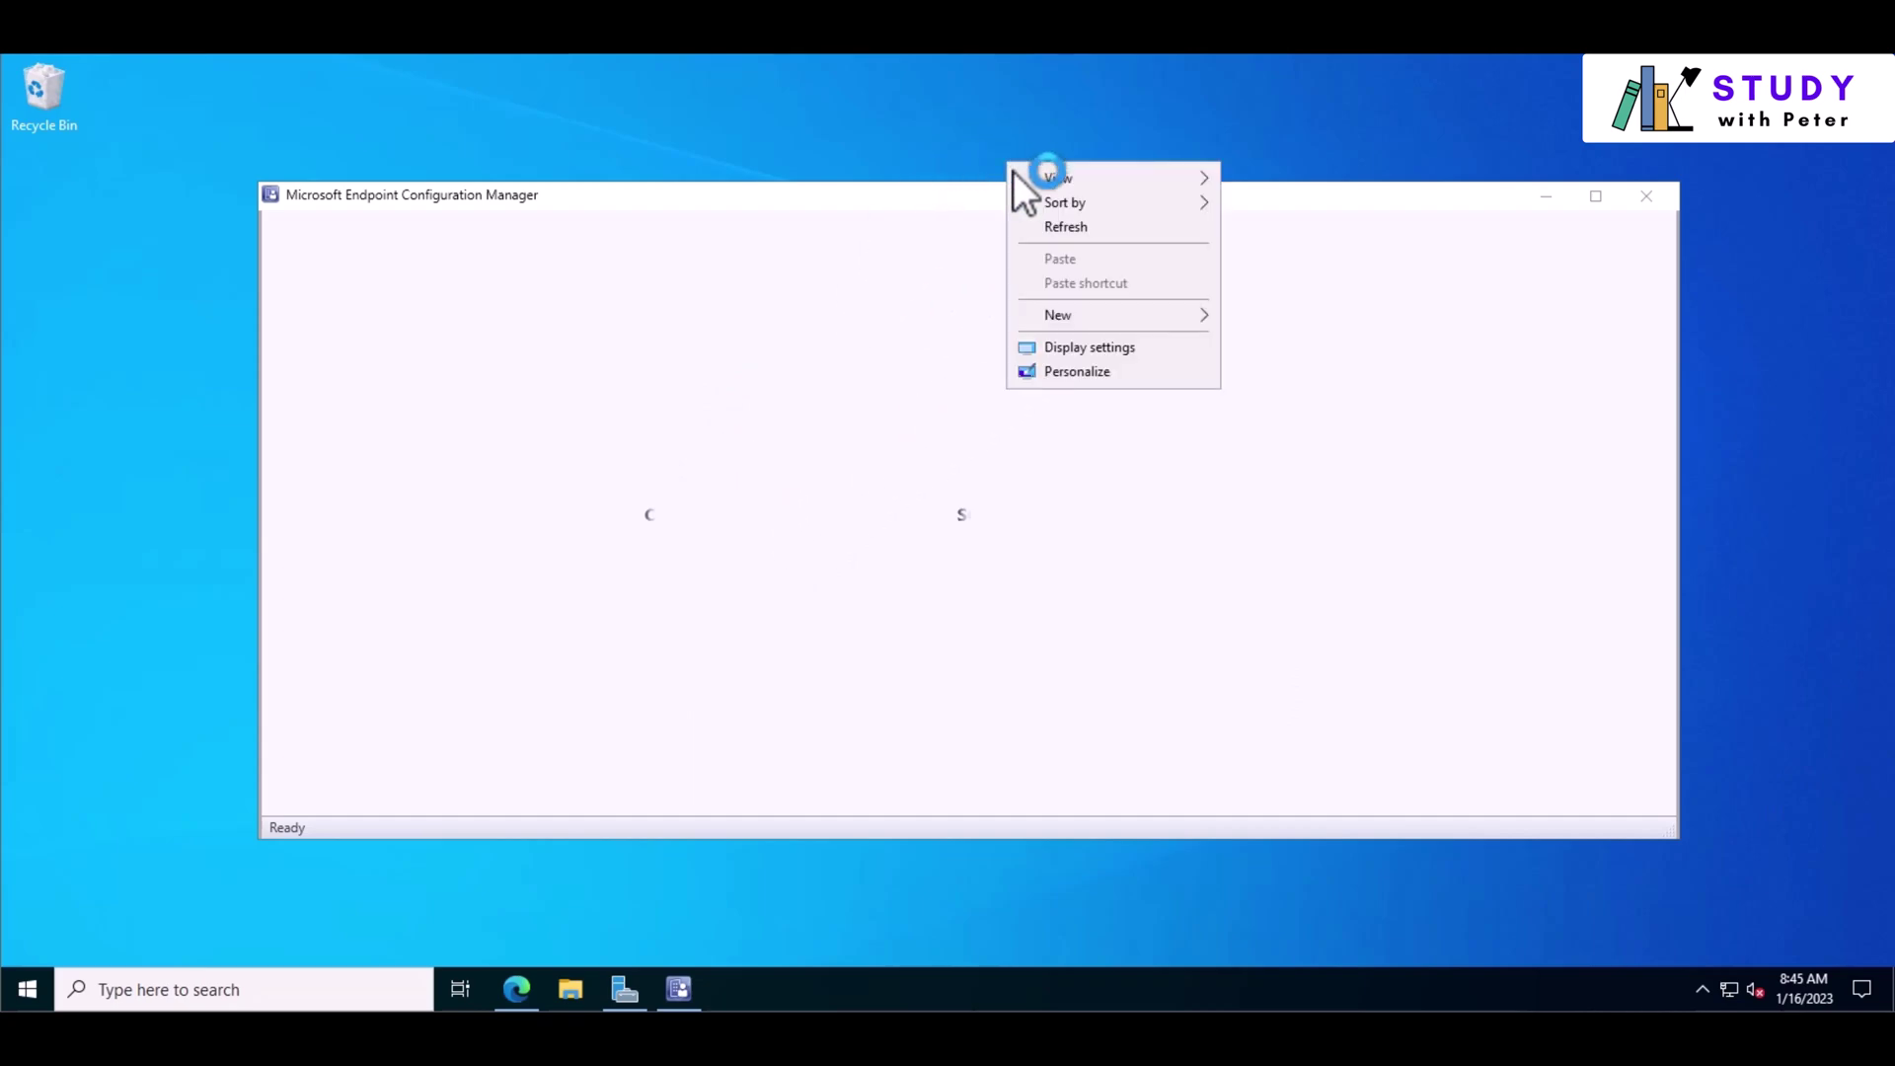
pyautogui.click(1054, 229)
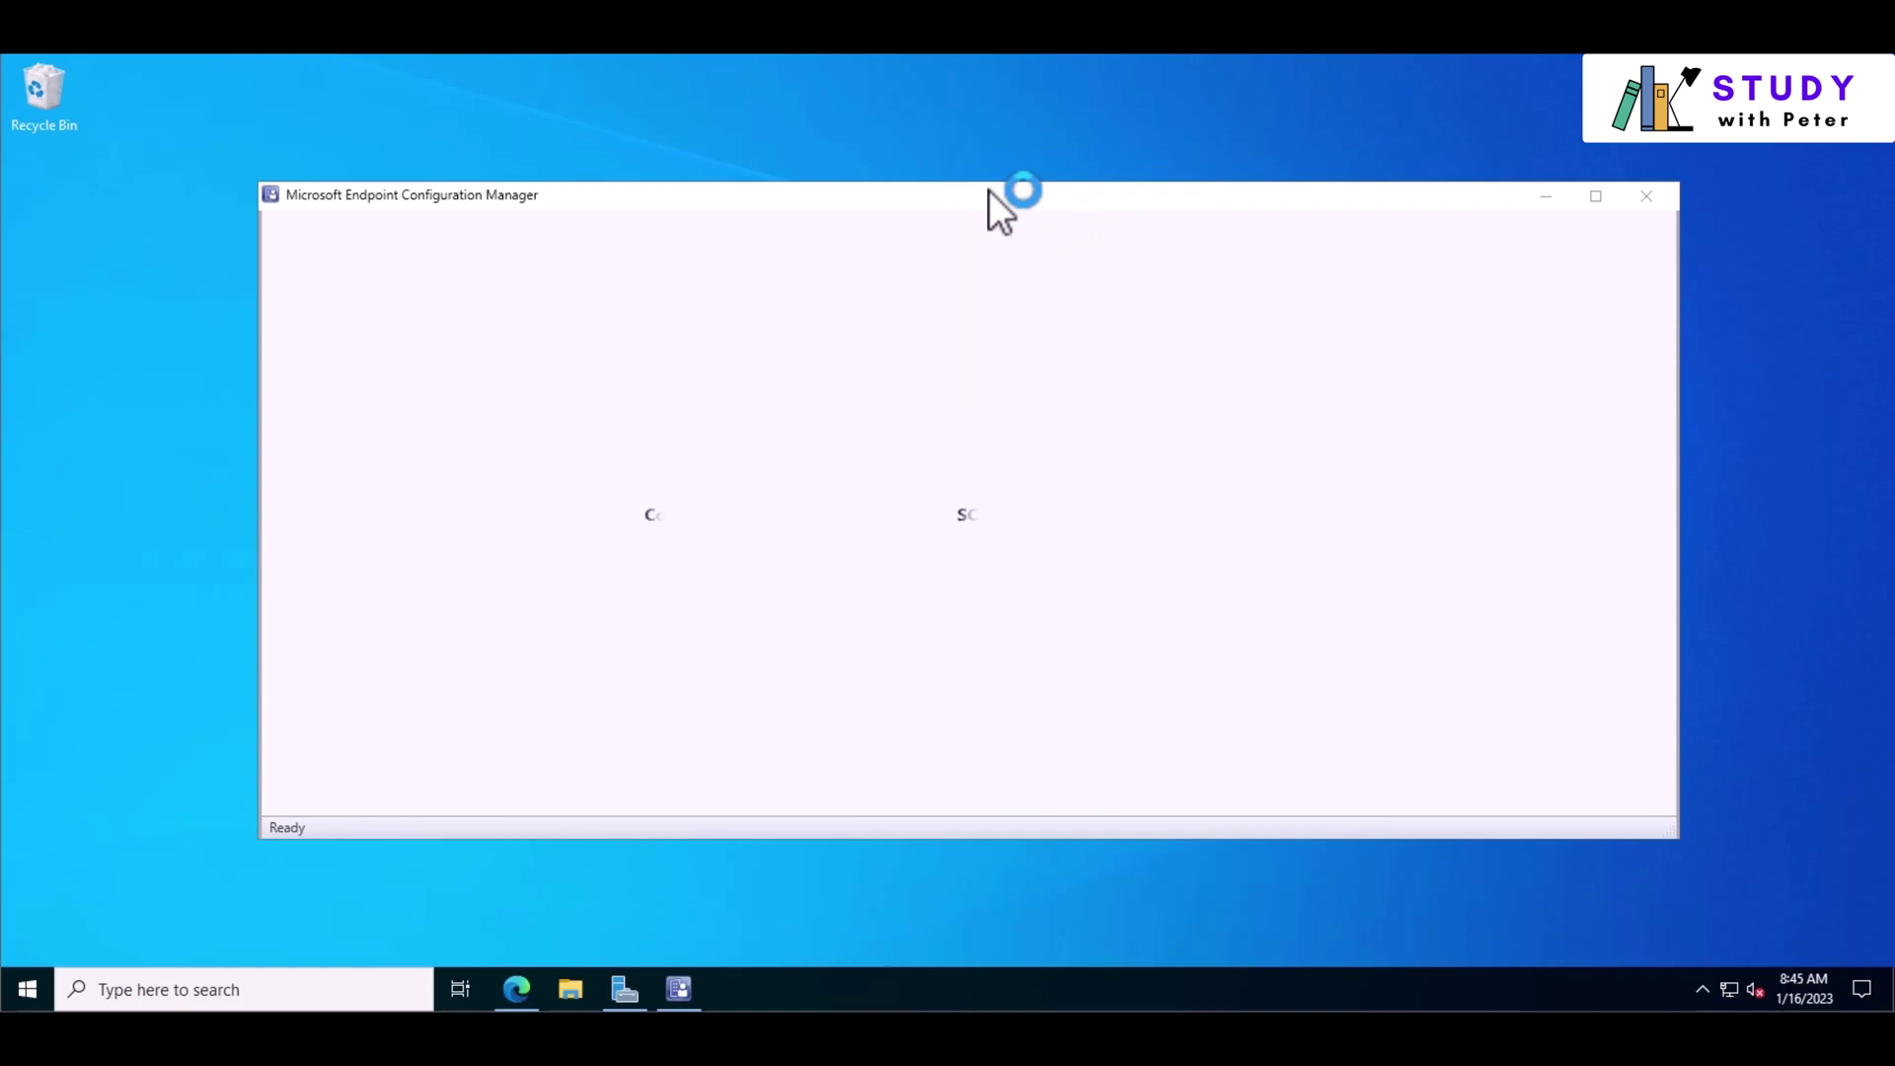
pyautogui.rightClick(971, 159)
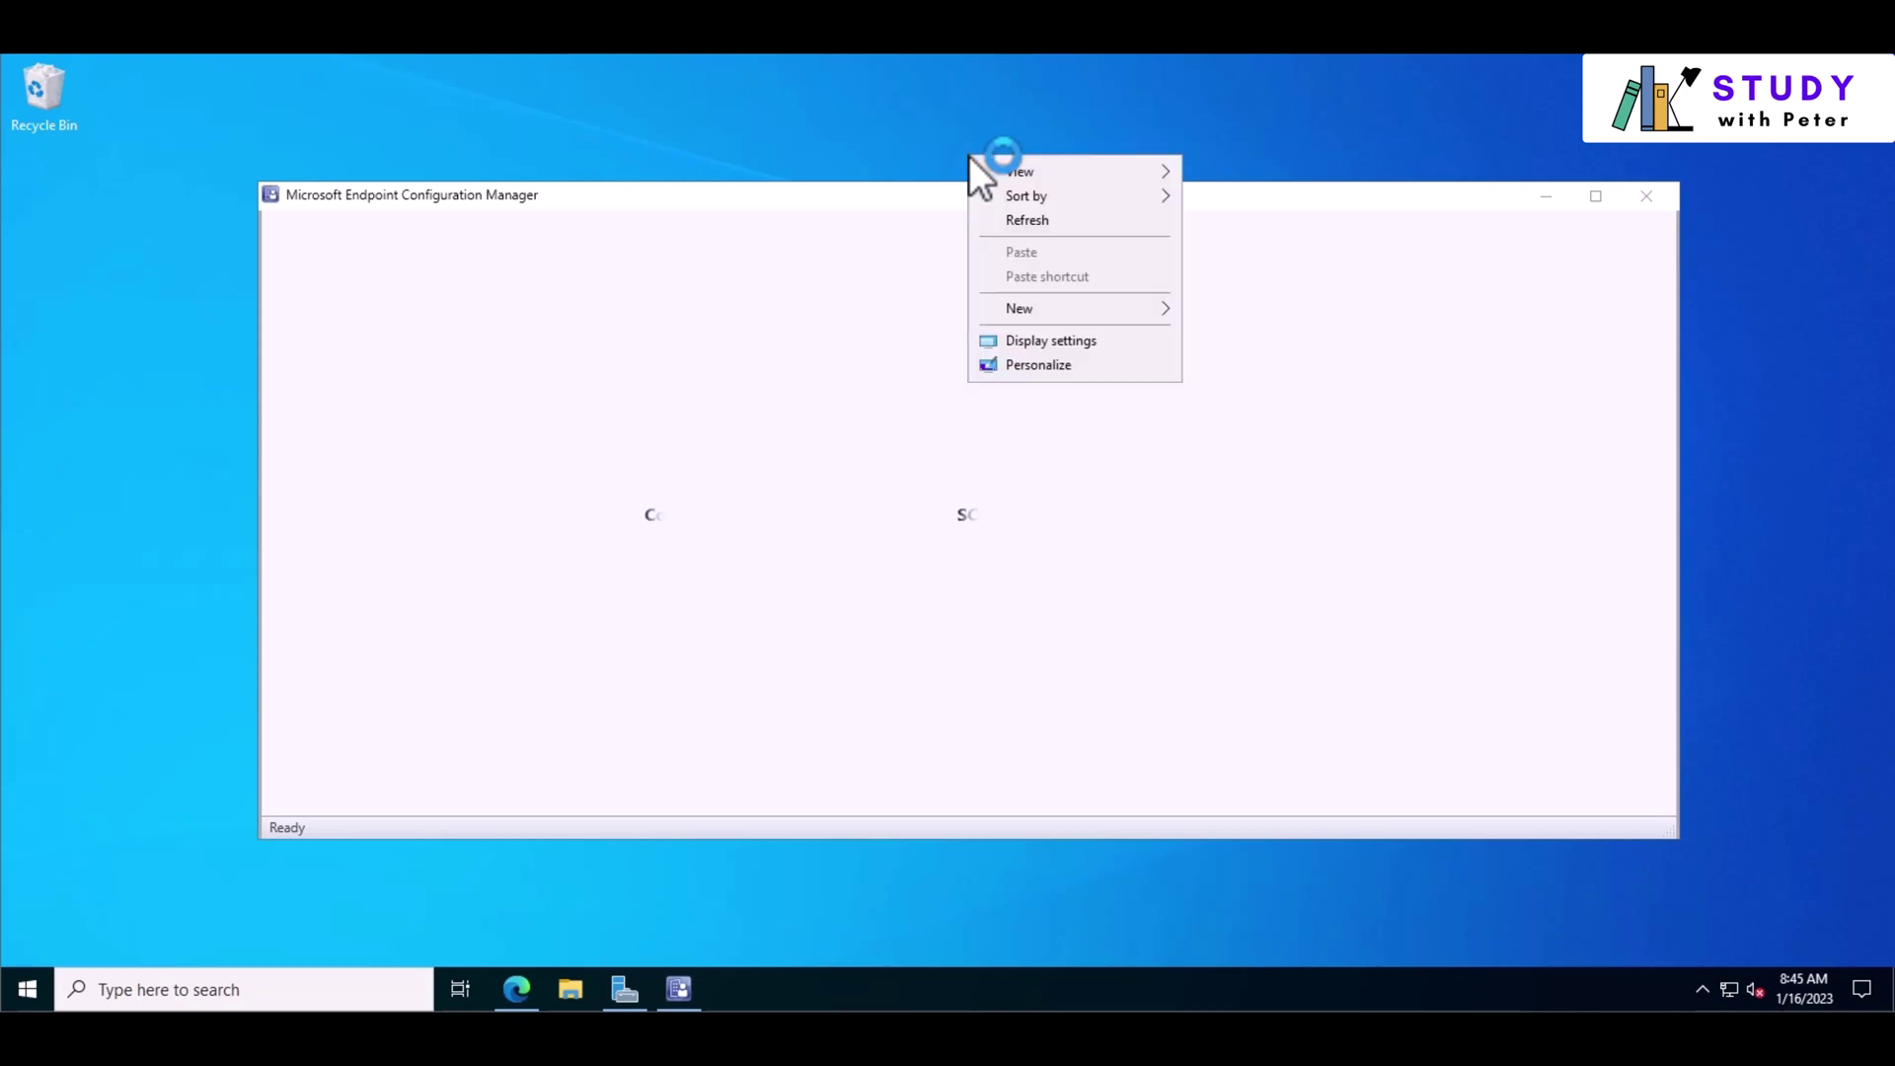
pyautogui.click(1012, 216)
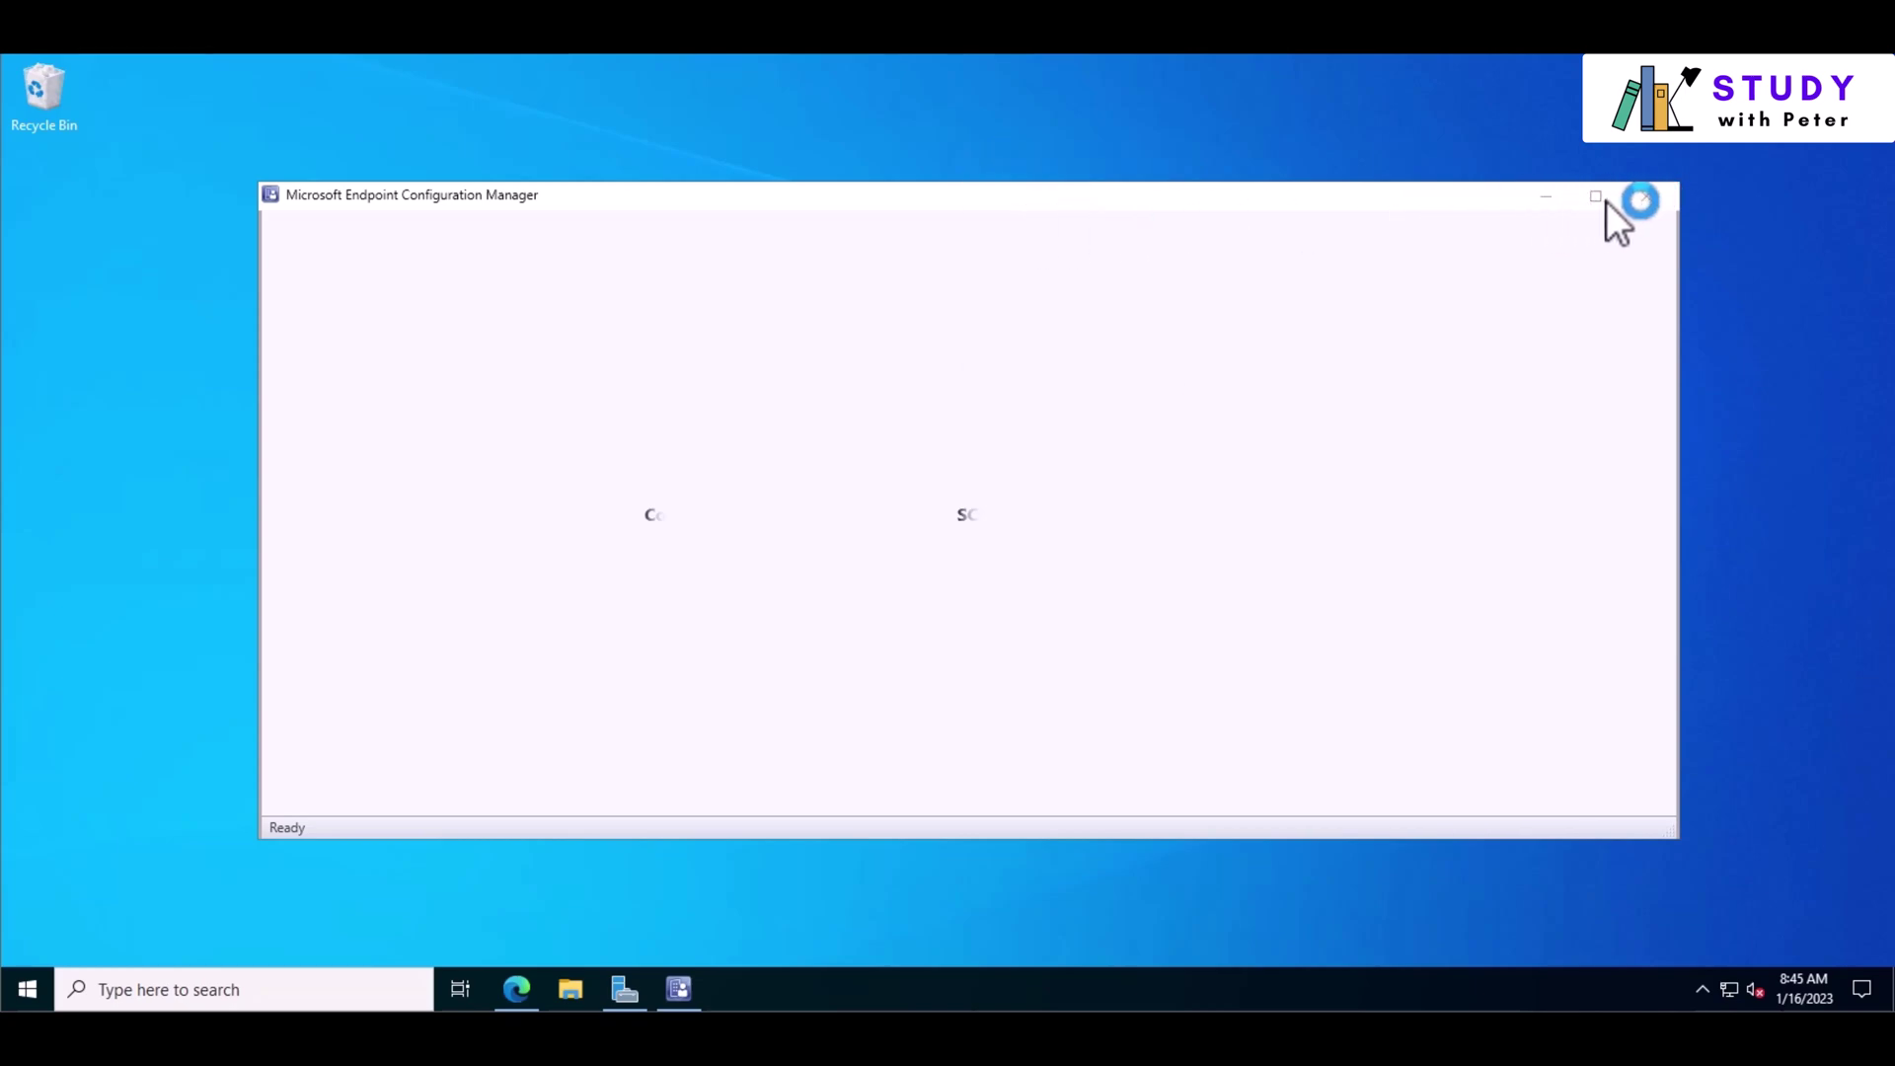
pyautogui.click(680, 991)
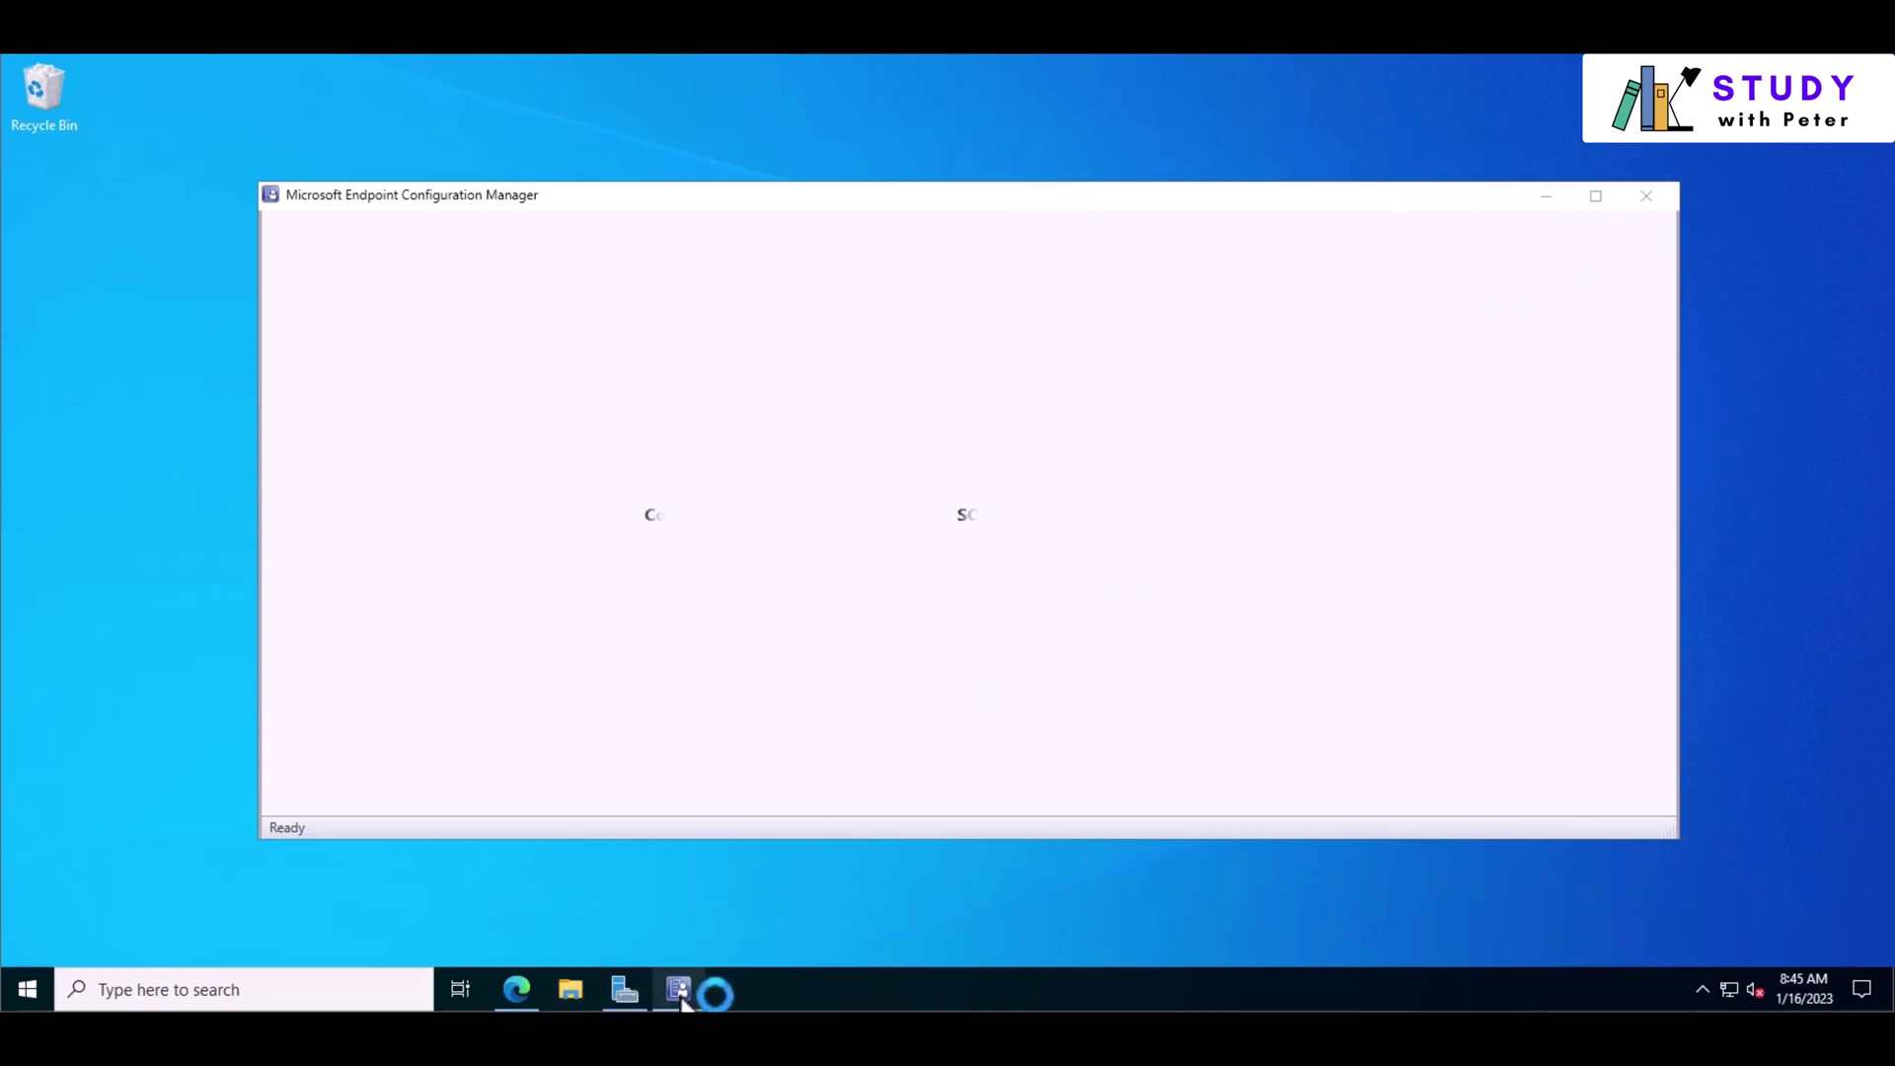
pyautogui.rightClick(738, 909)
pyautogui.click(819, 750)
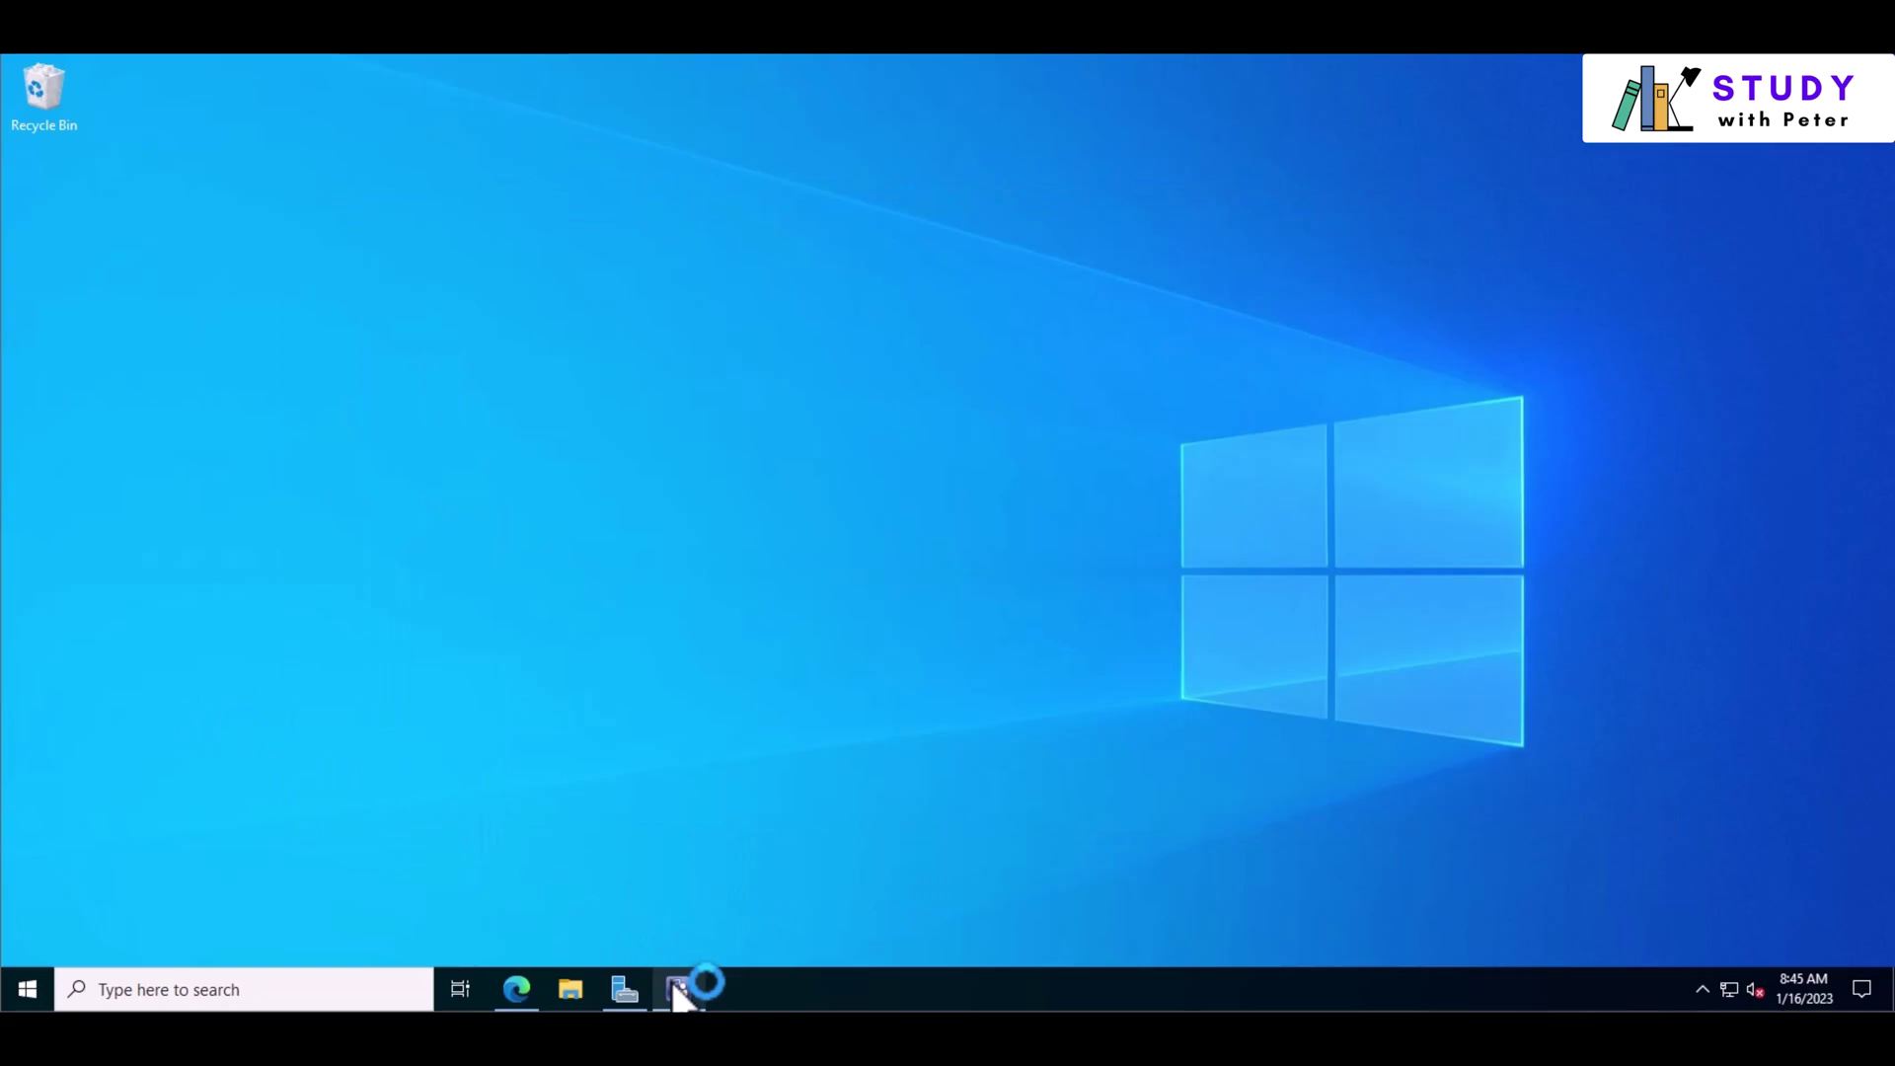
pyautogui.moveTo(680, 988)
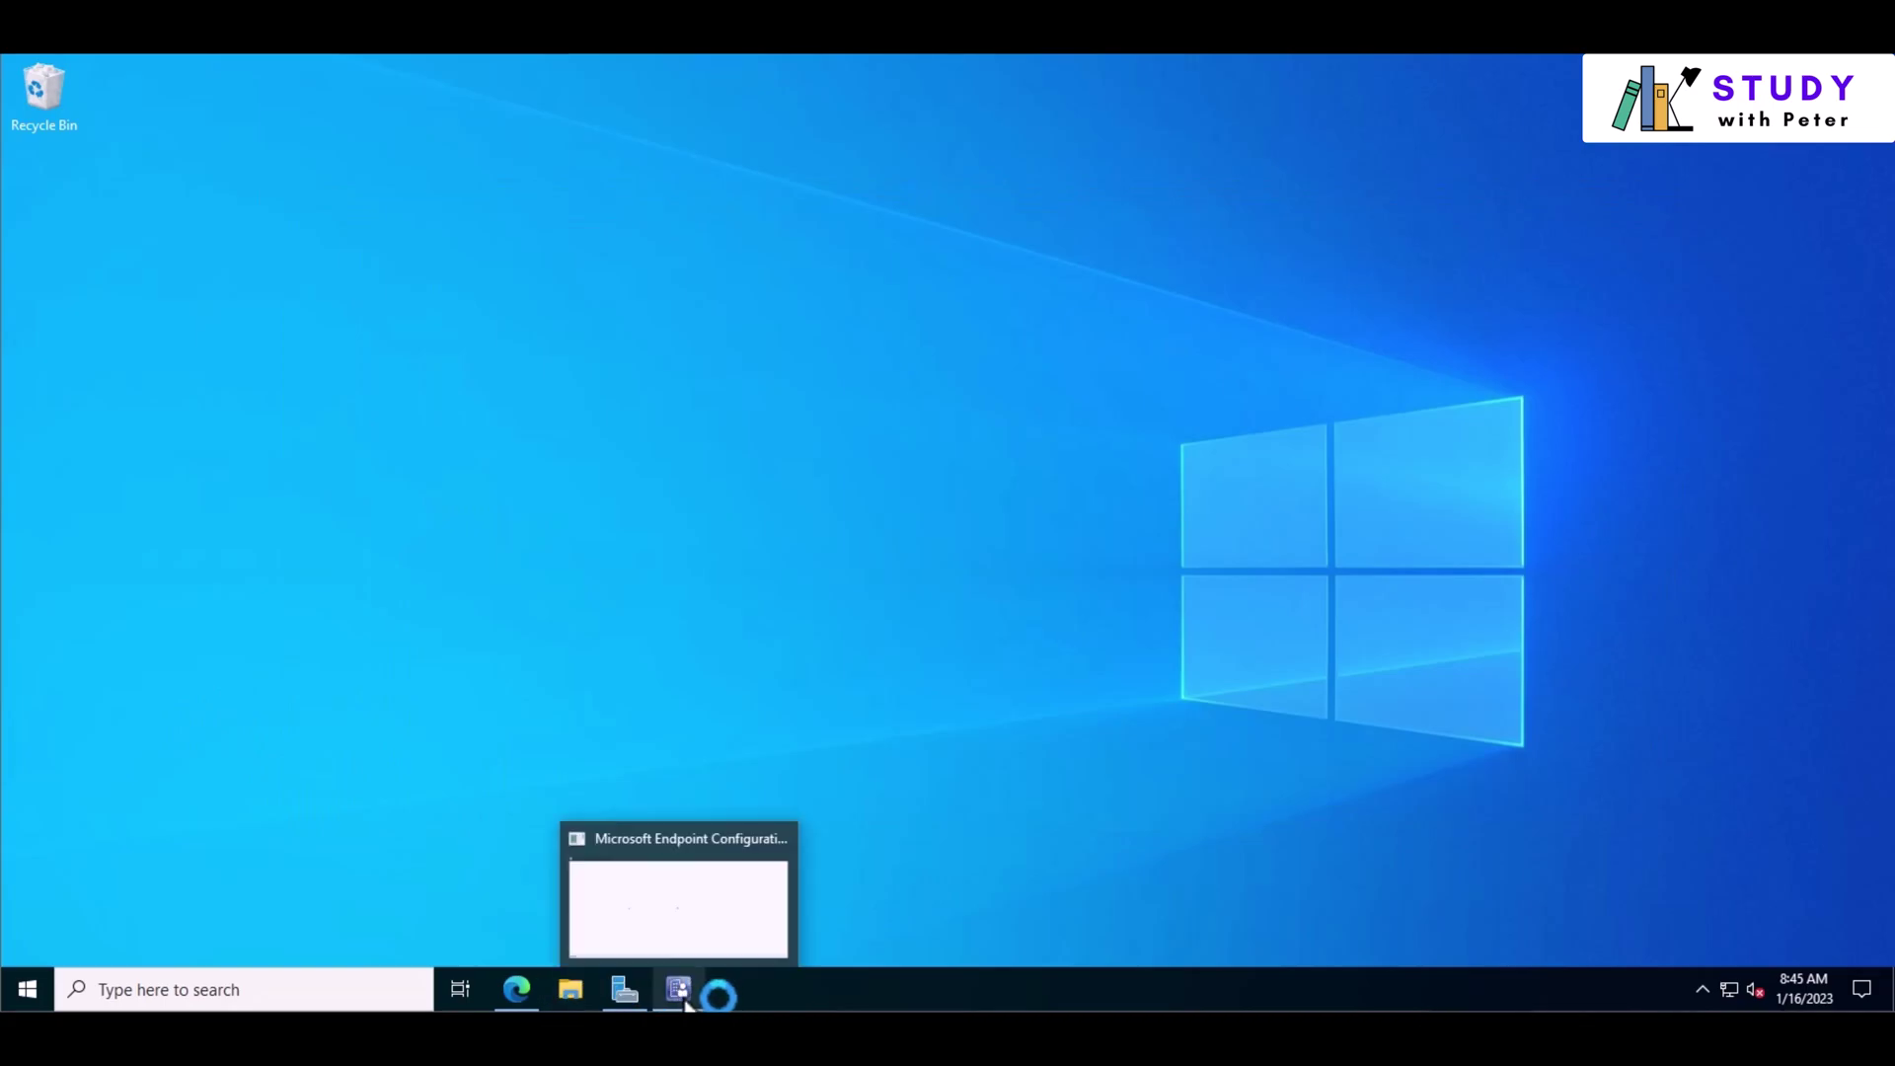
pyautogui.click(709, 909)
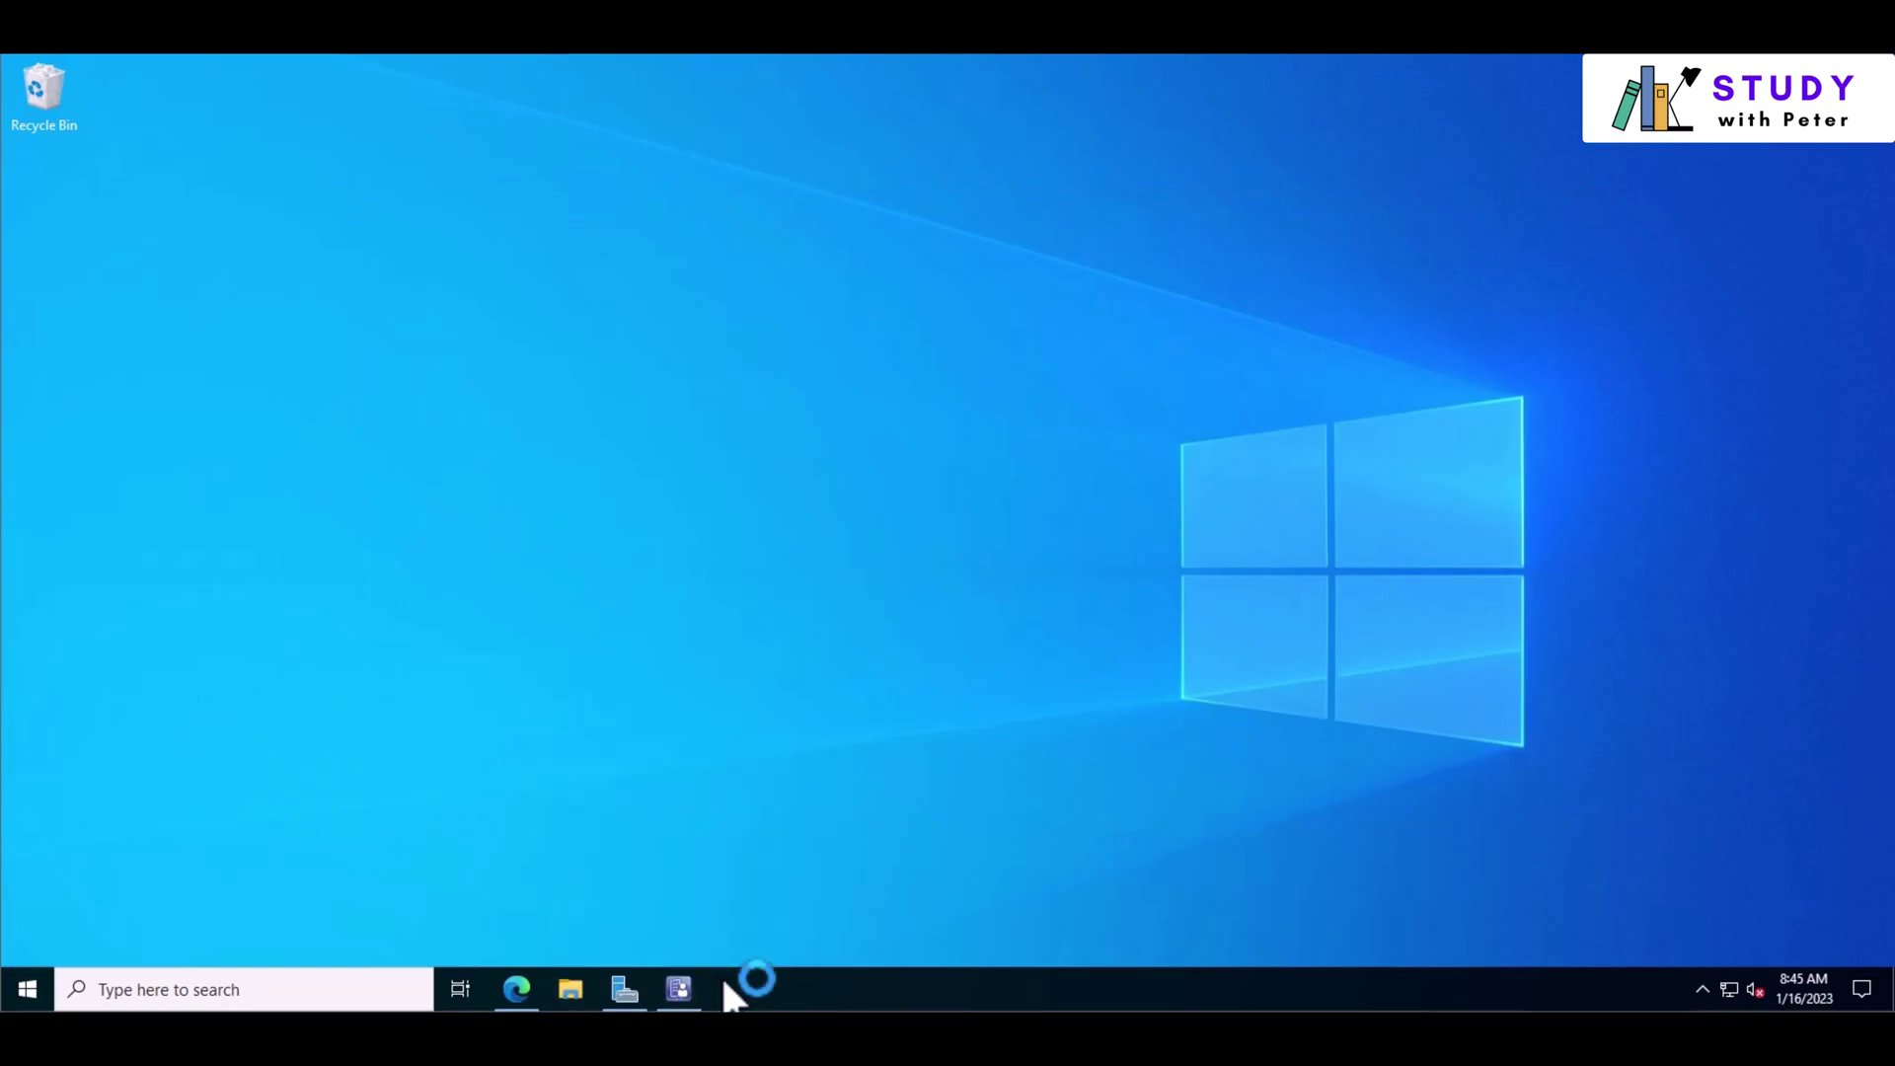
# Refresh the desktop again and cycle the open windows to bring Server Manager forward.
pyautogui.rightClick(1732, 853)
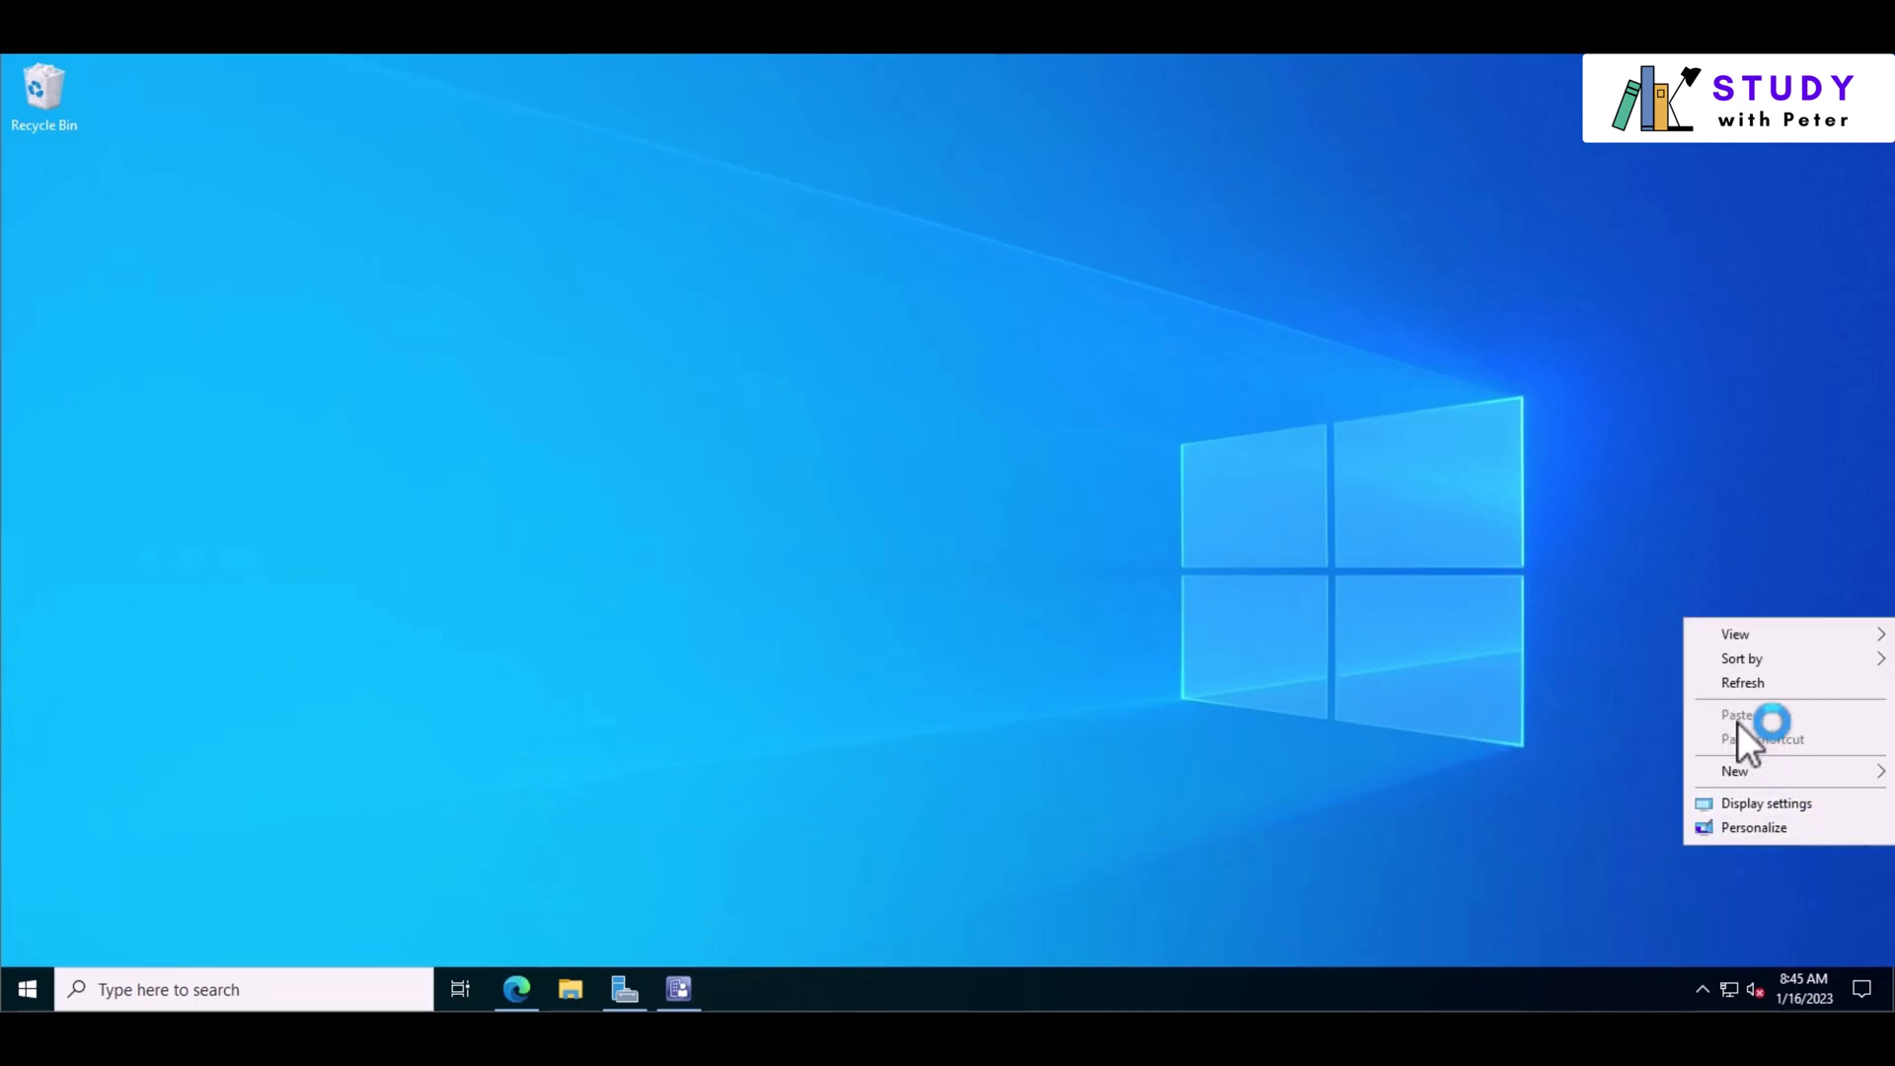
pyautogui.click(1753, 683)
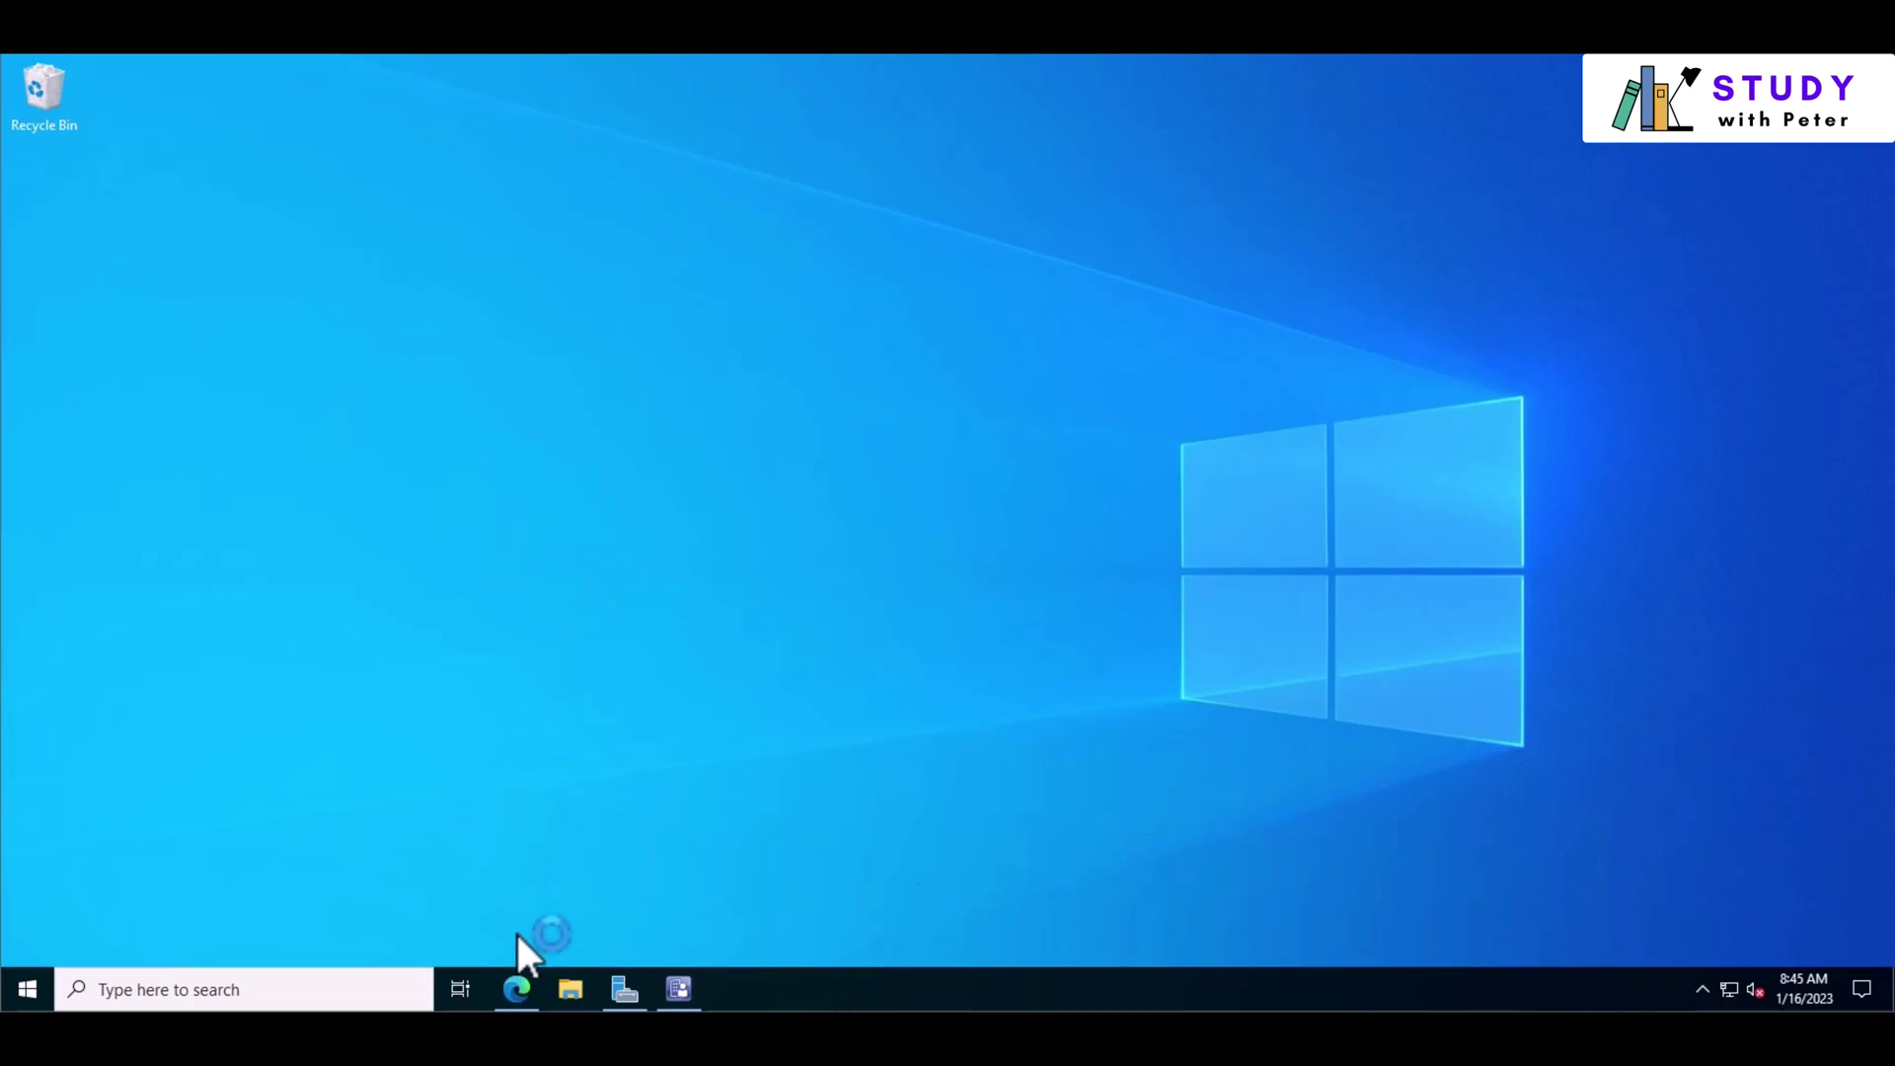
pyautogui.click(25, 990)
pyautogui.click(40, 995)
pyautogui.hotkey('alt', 'Tab')
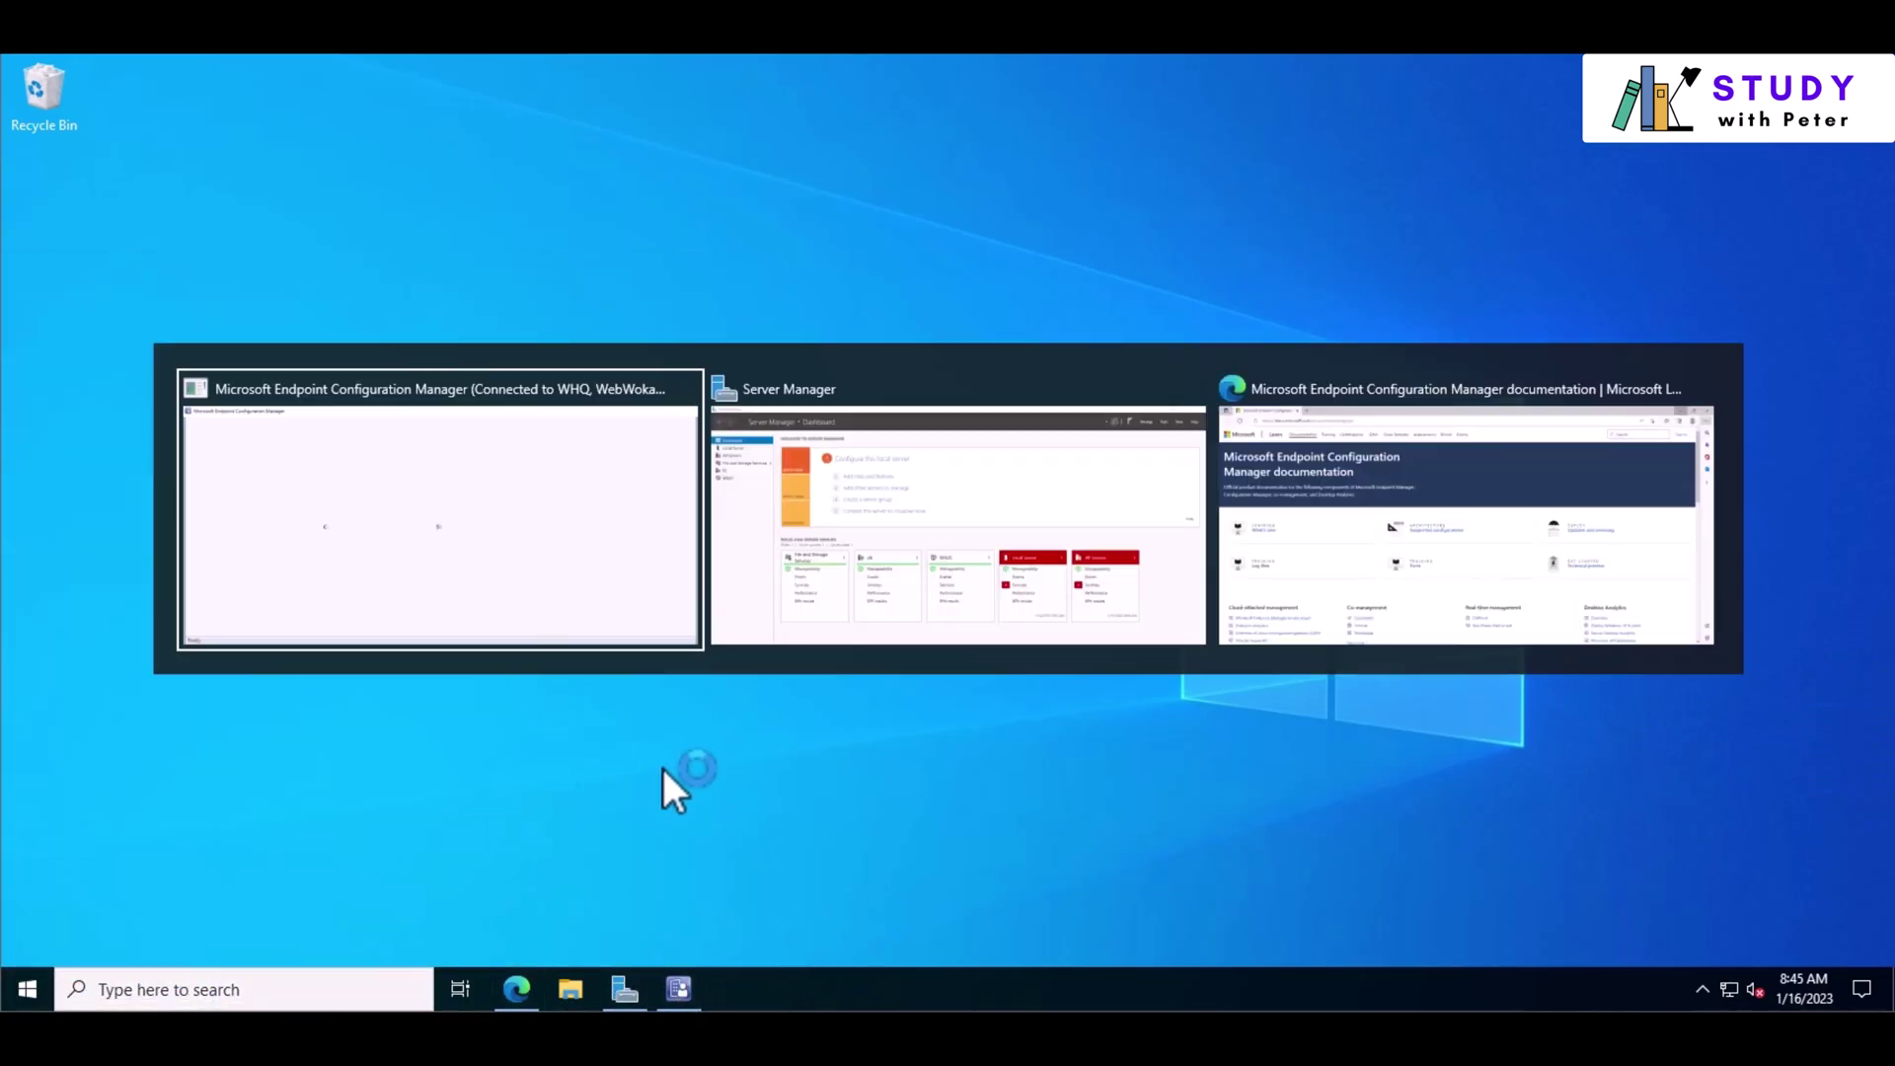
pyautogui.hotkey('alt', 'Tab')
pyautogui.press('Tab')
pyautogui.press('Tab')
pyautogui.press('Tab')
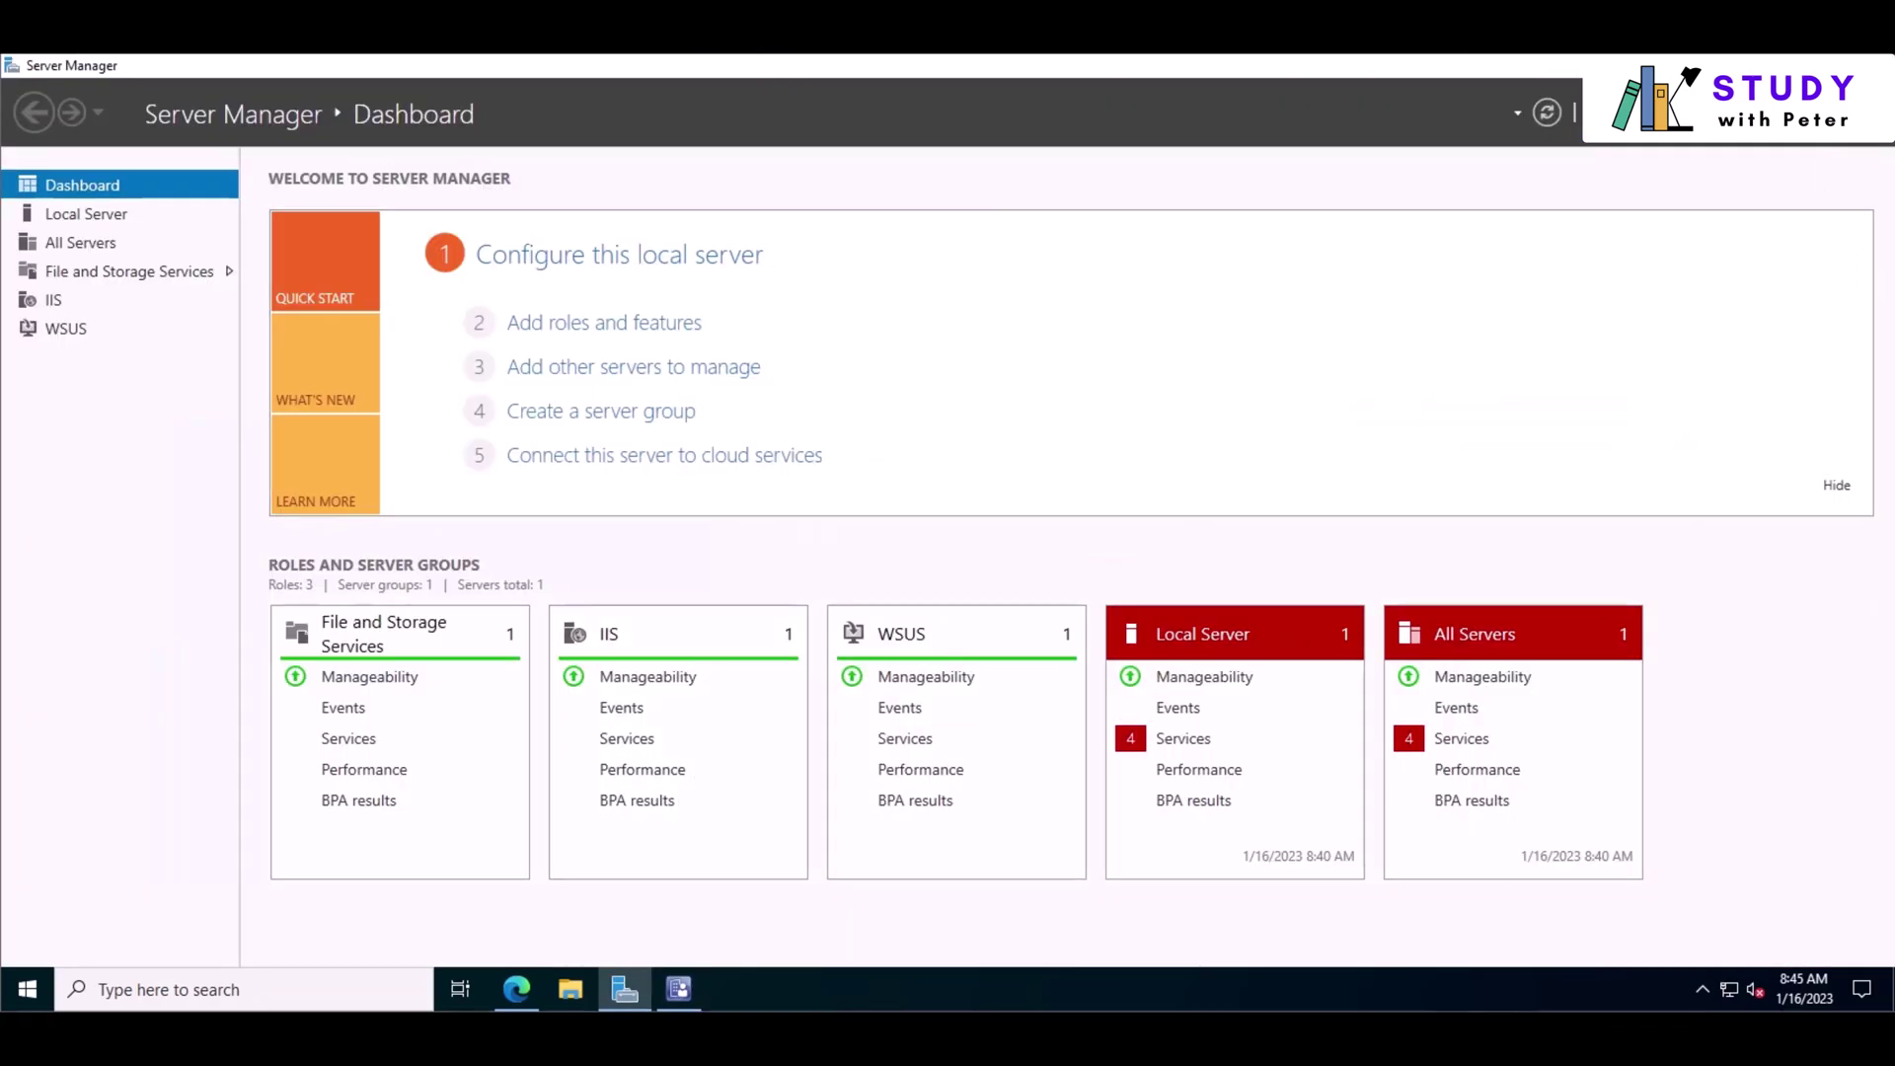
# Close Server Manager and the blank console window, then relaunch Configuration Manager Console from Start.
pyautogui.click(1874, 65)
pyautogui.rightClick(715, 639)
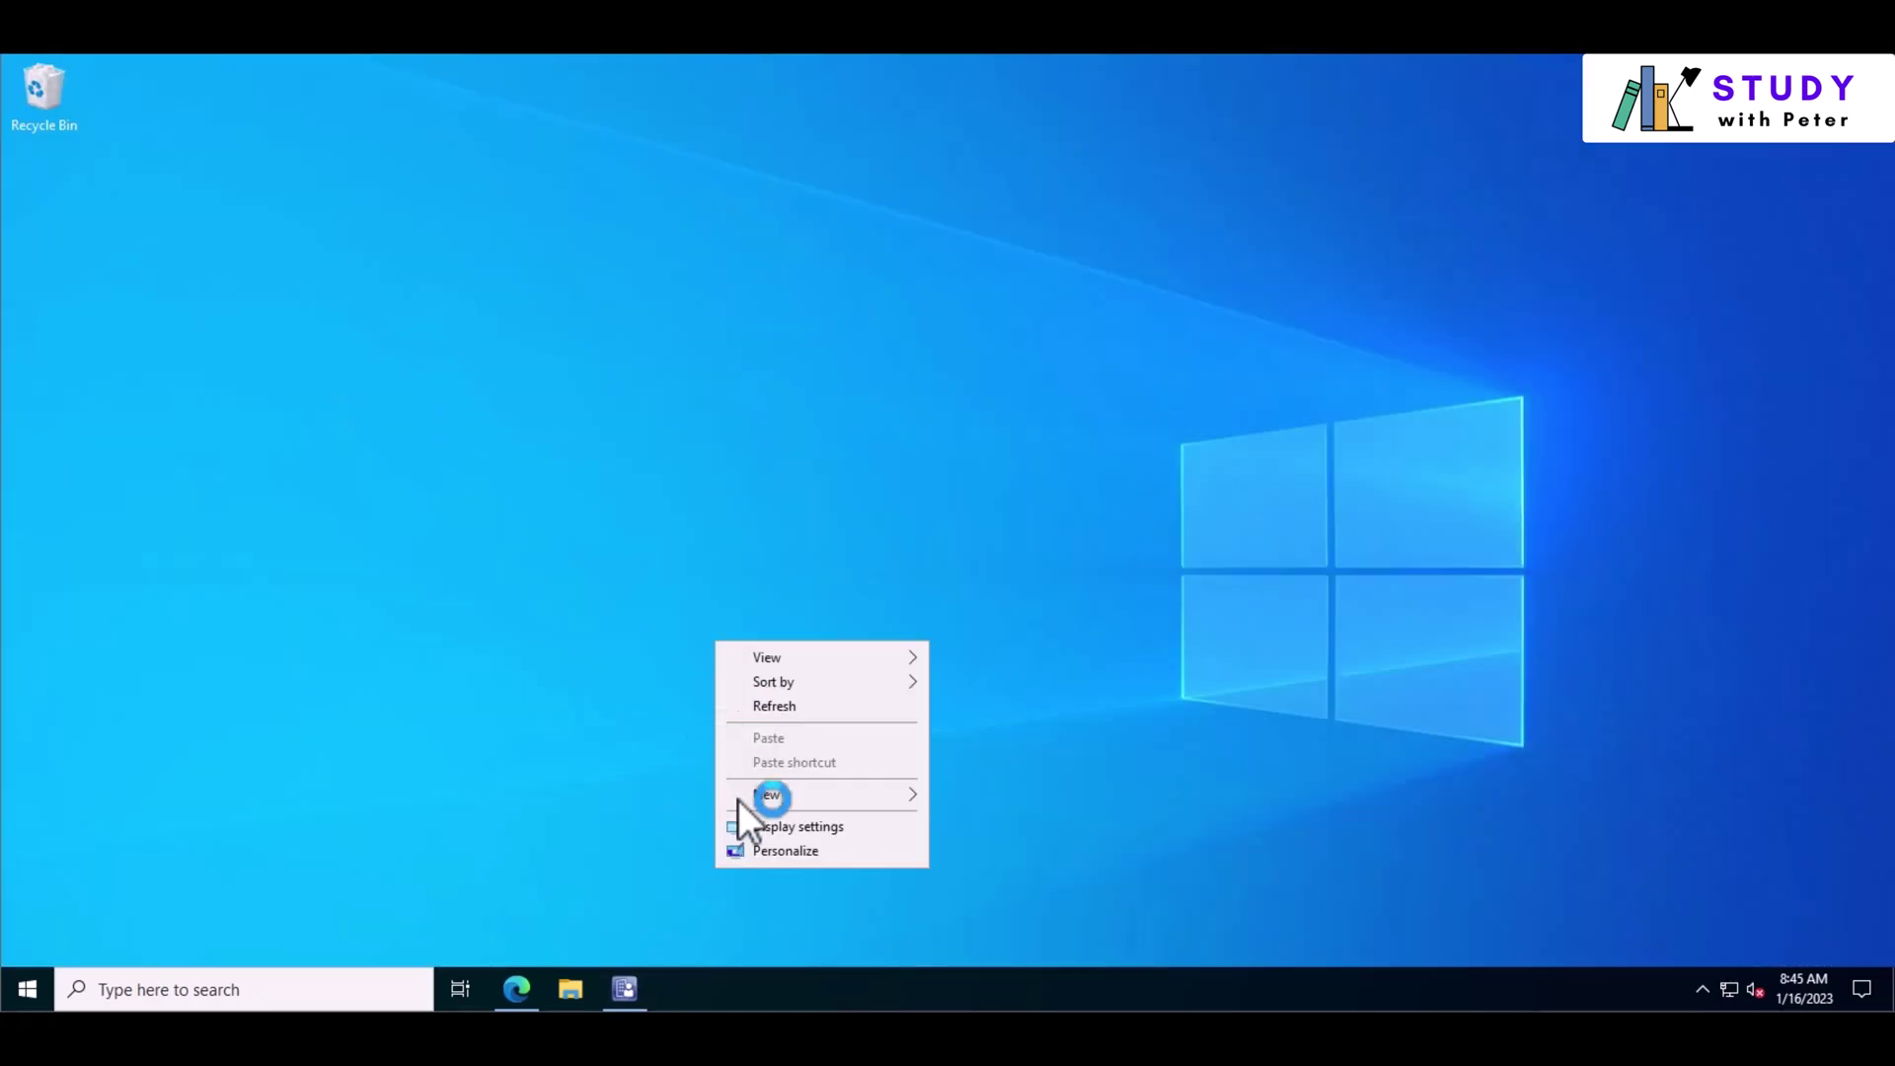
pyautogui.click(780, 708)
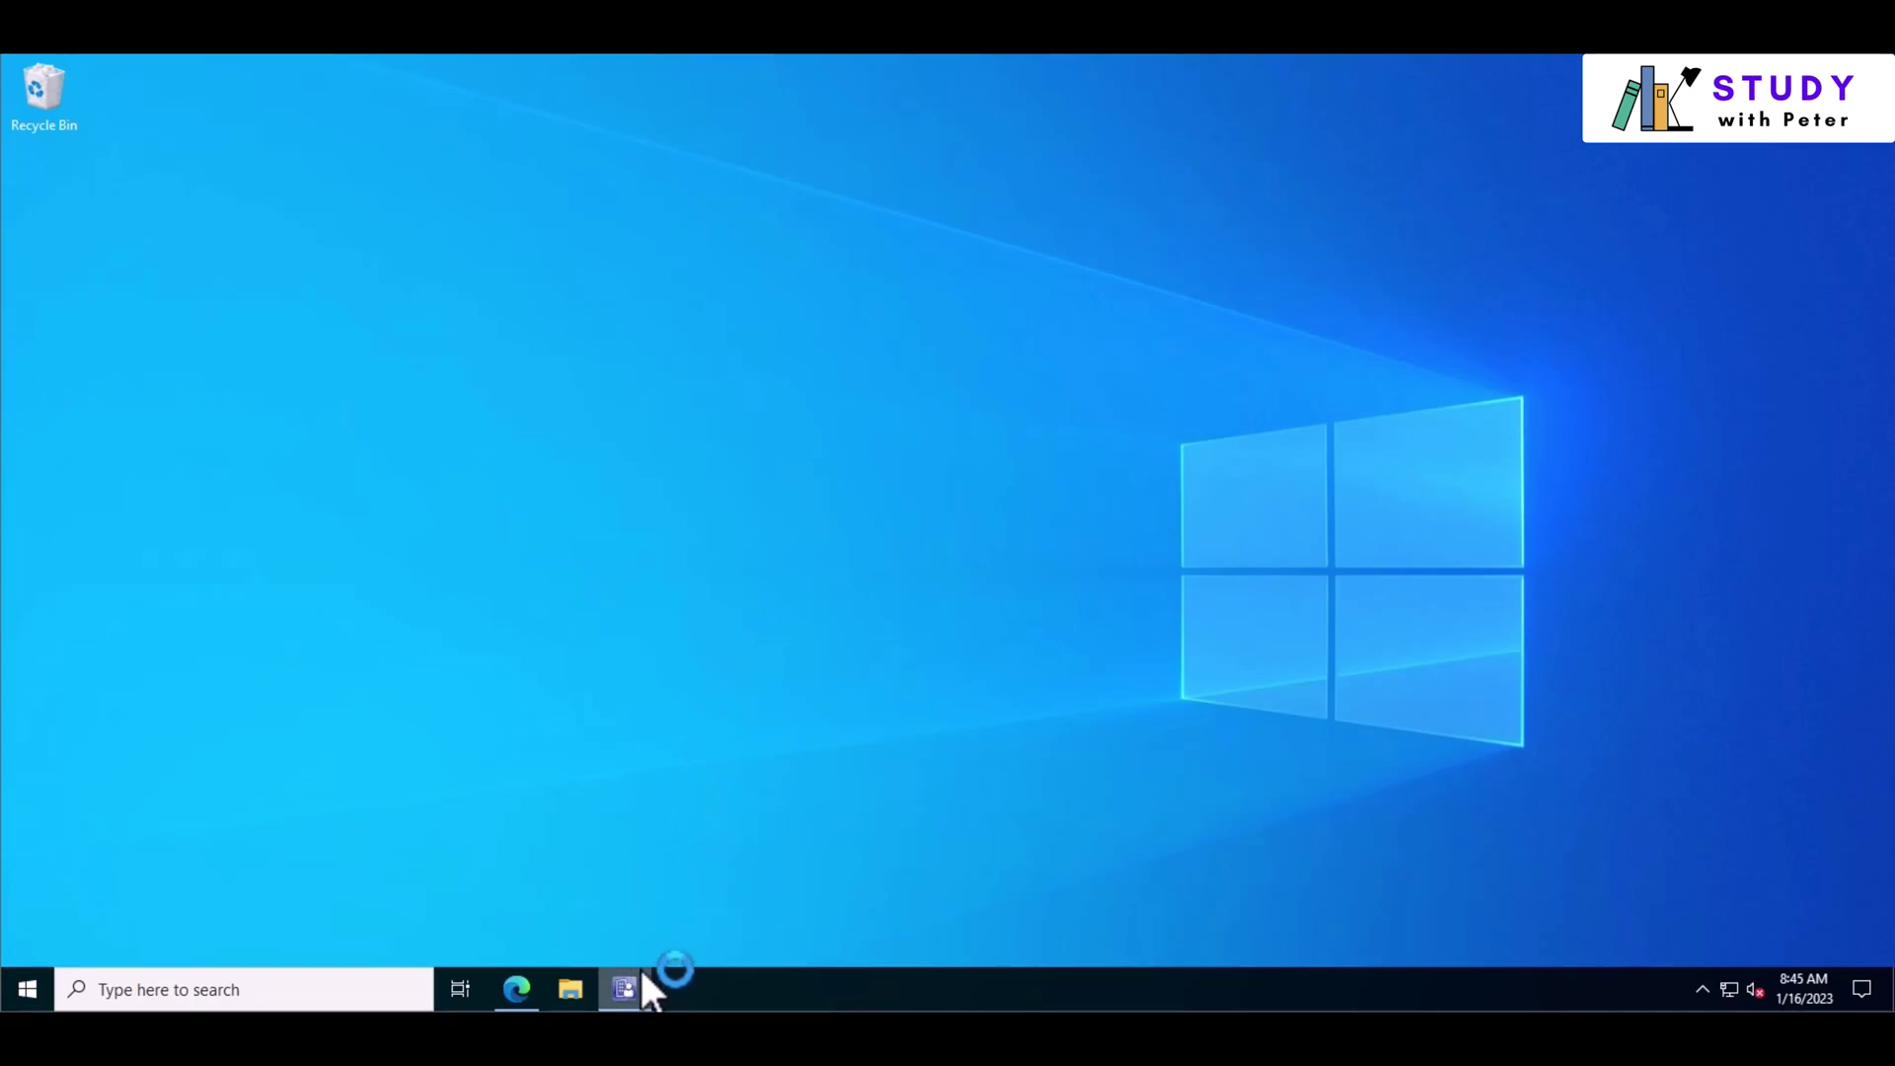
pyautogui.rightClick(645, 978)
pyautogui.click(621, 942)
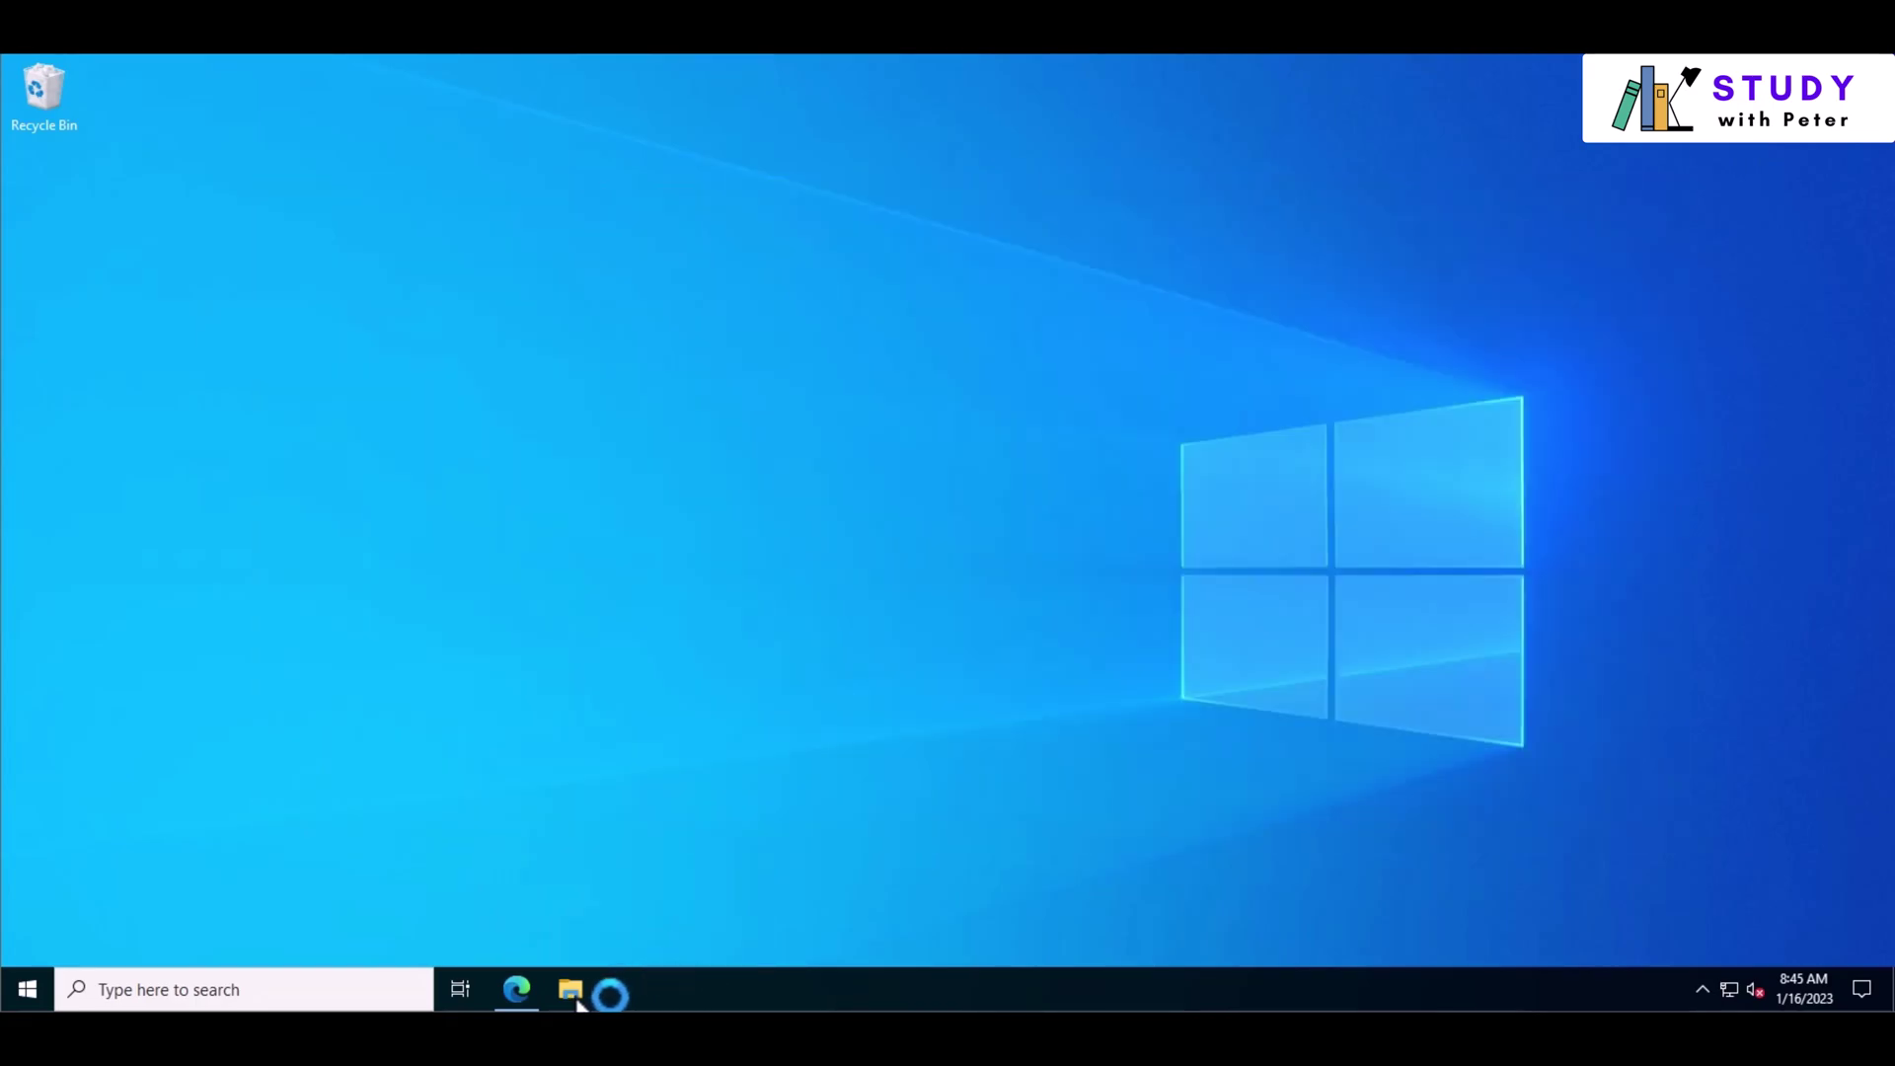
pyautogui.click(28, 988)
pyautogui.click(198, 370)
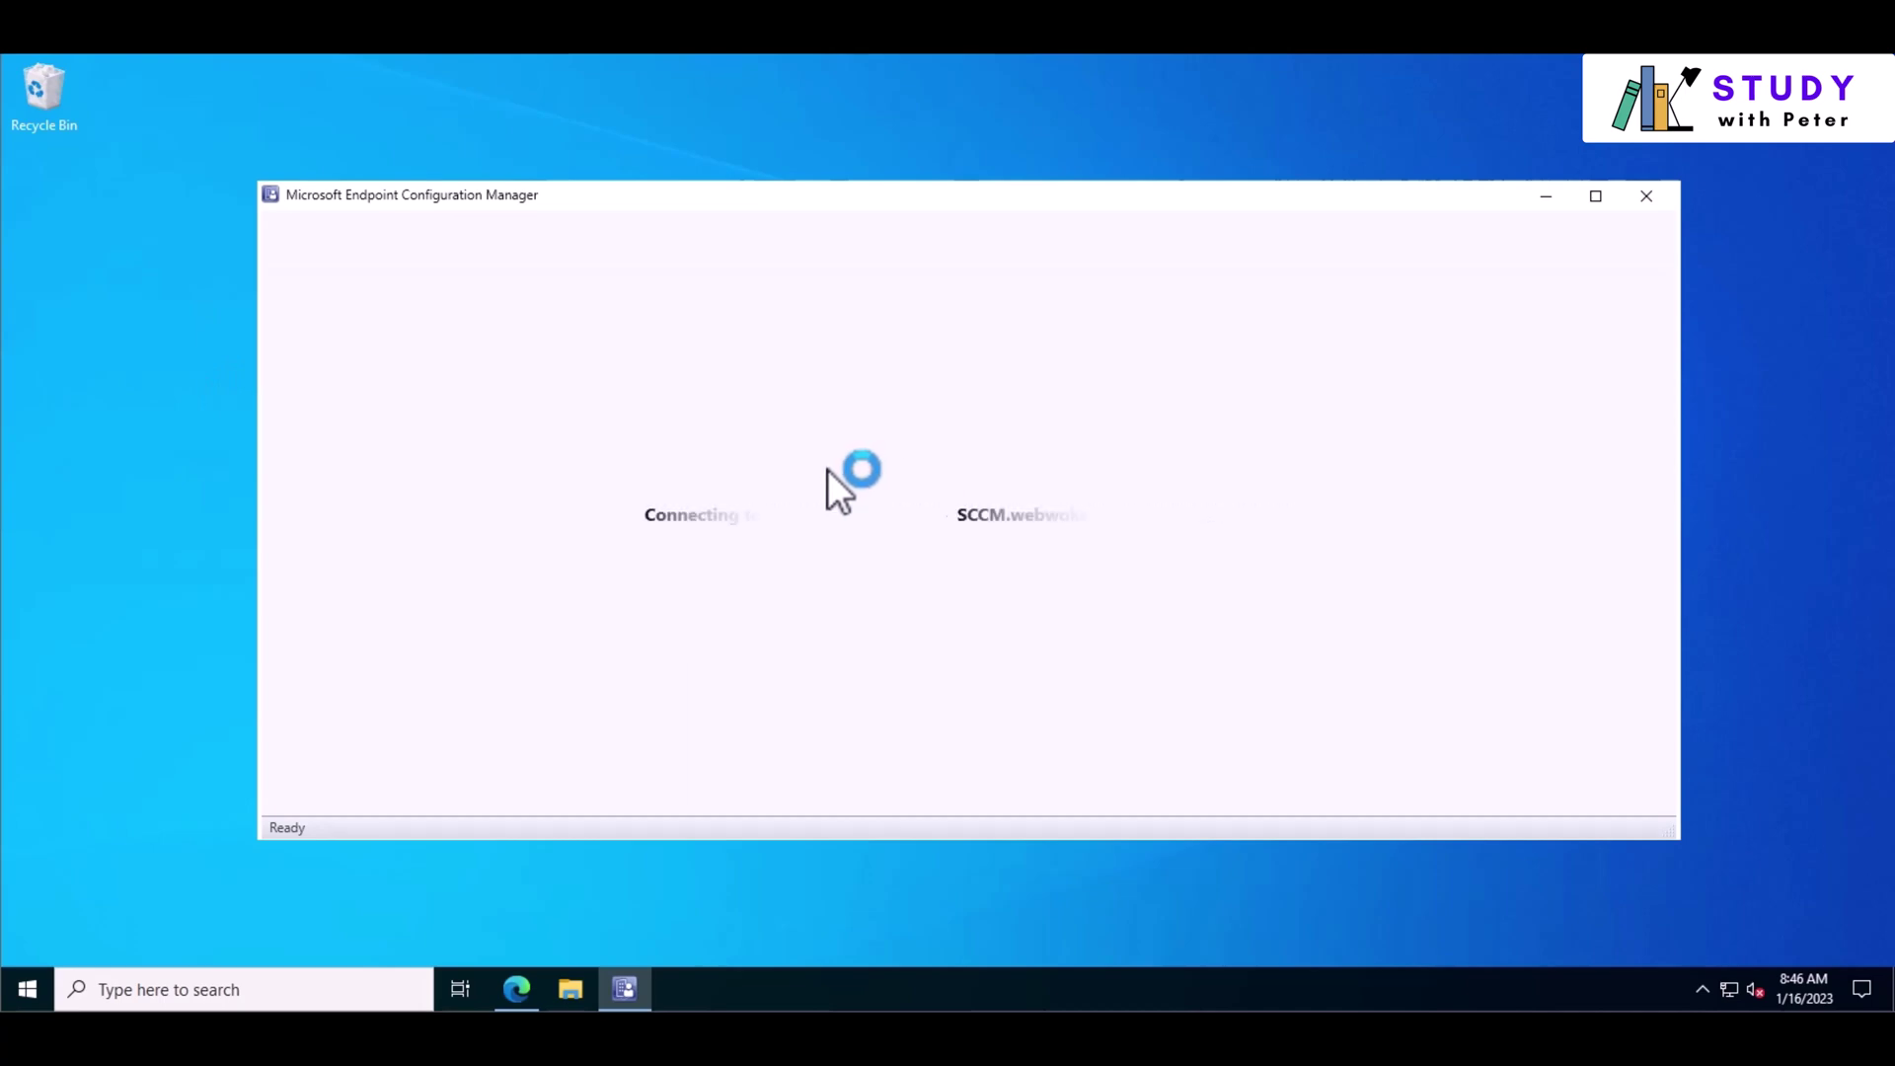
# Maximize the Configuration Manager console window while it connects and loads Assets and Compliance.
pyautogui.click(1596, 197)
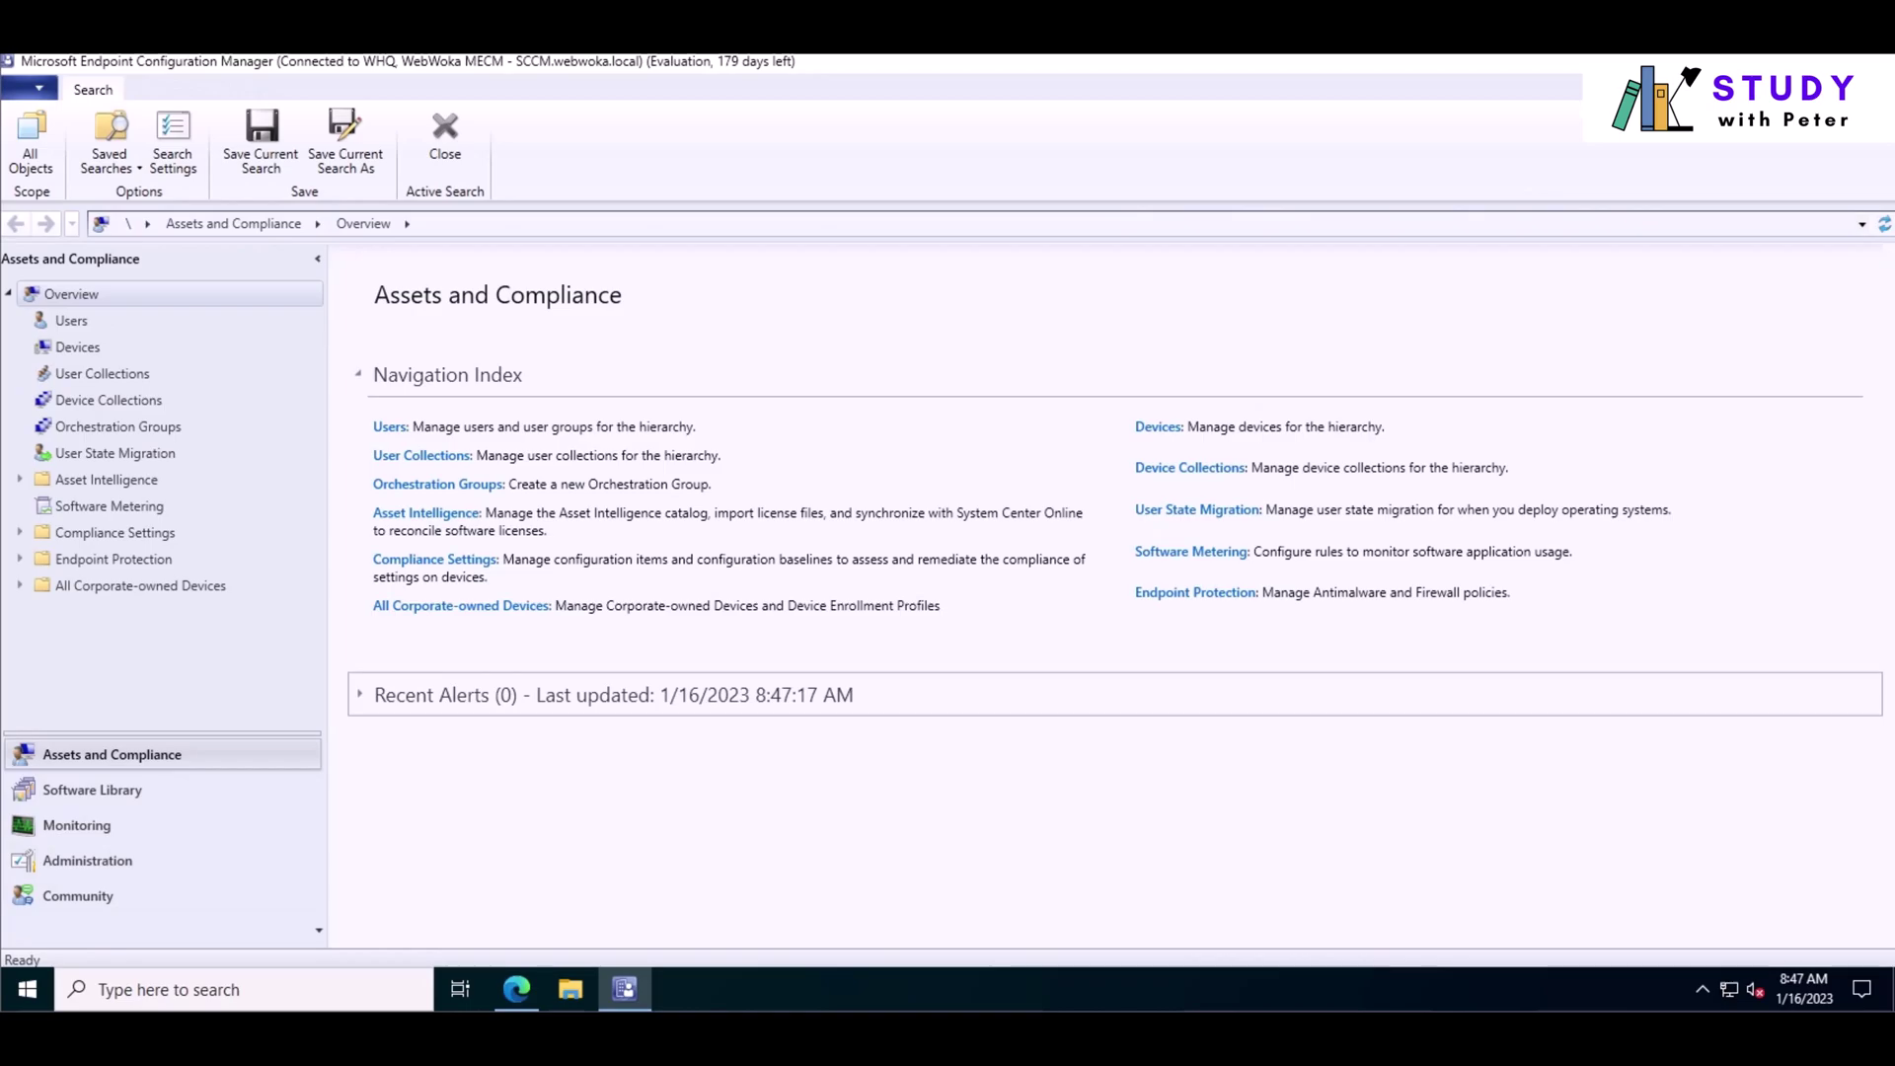
# Check the console version in About Configuration Manager.
pyautogui.click(31, 88)
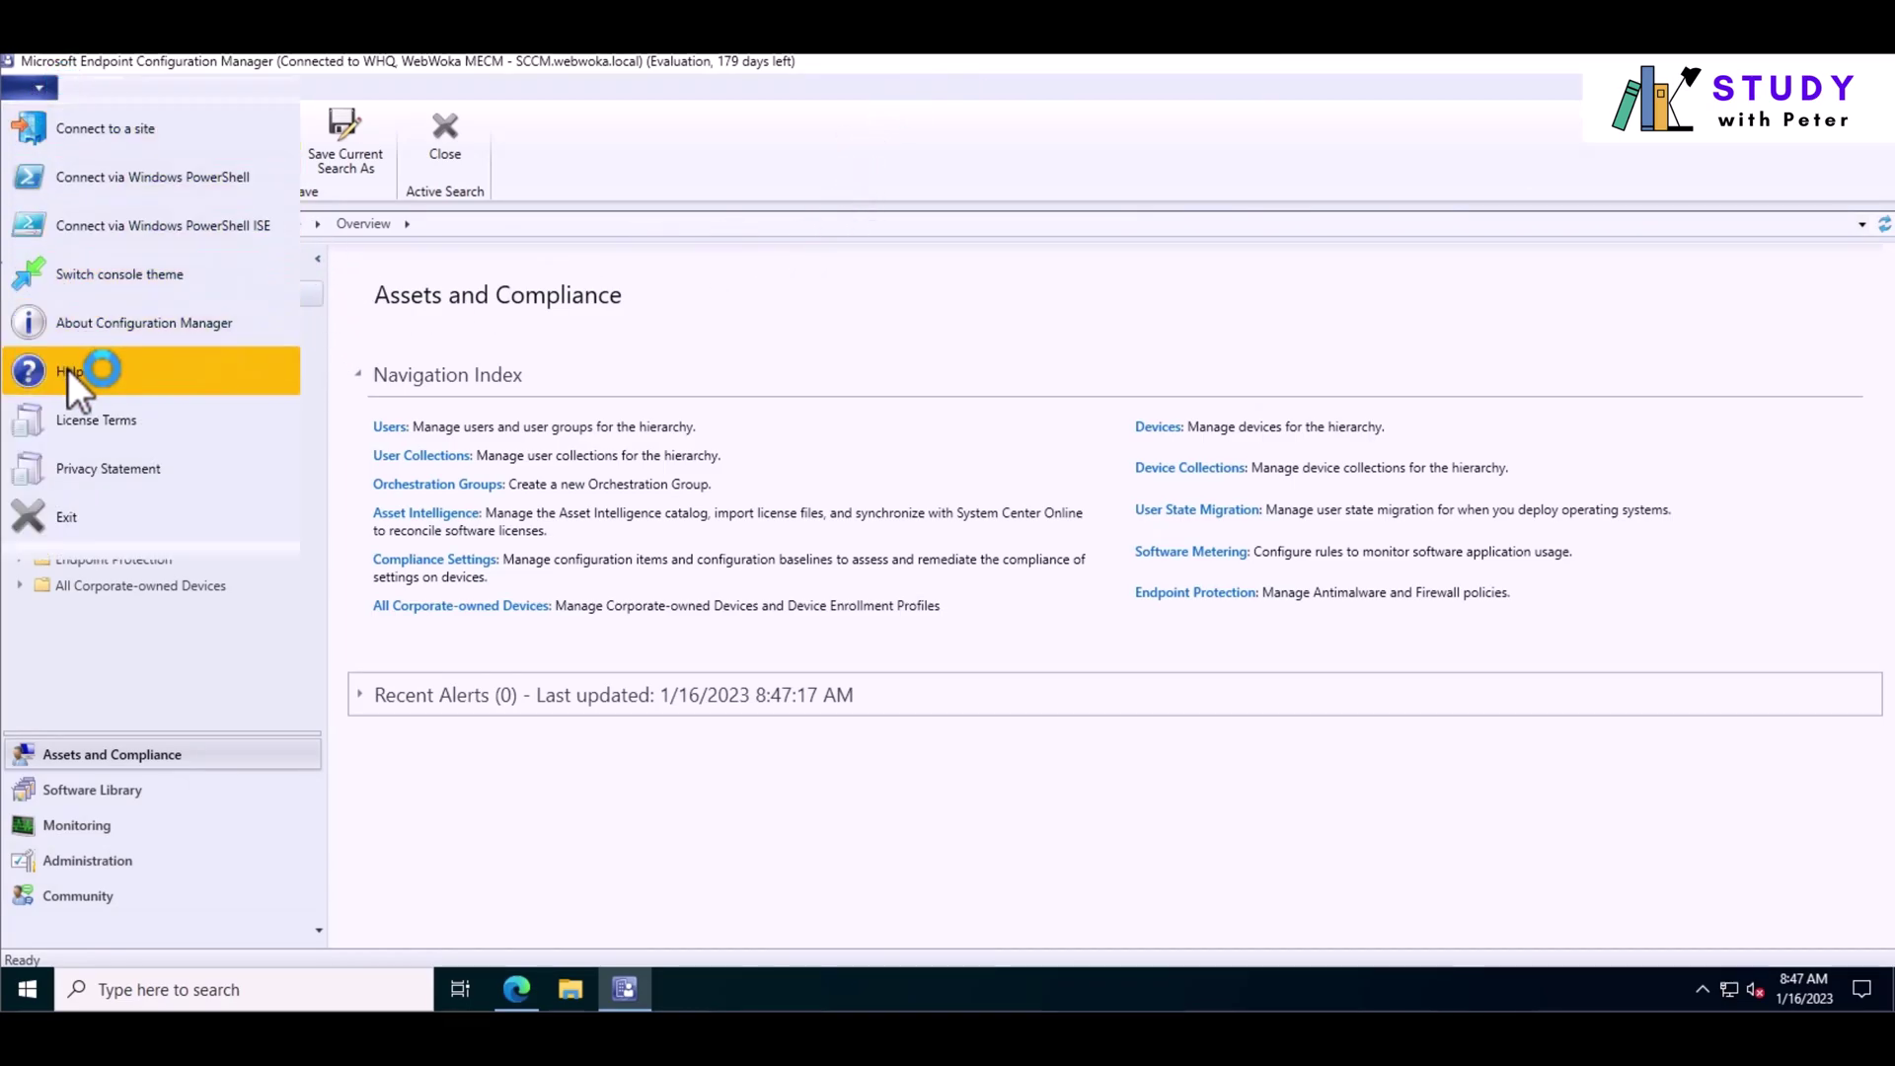
pyautogui.click(138, 321)
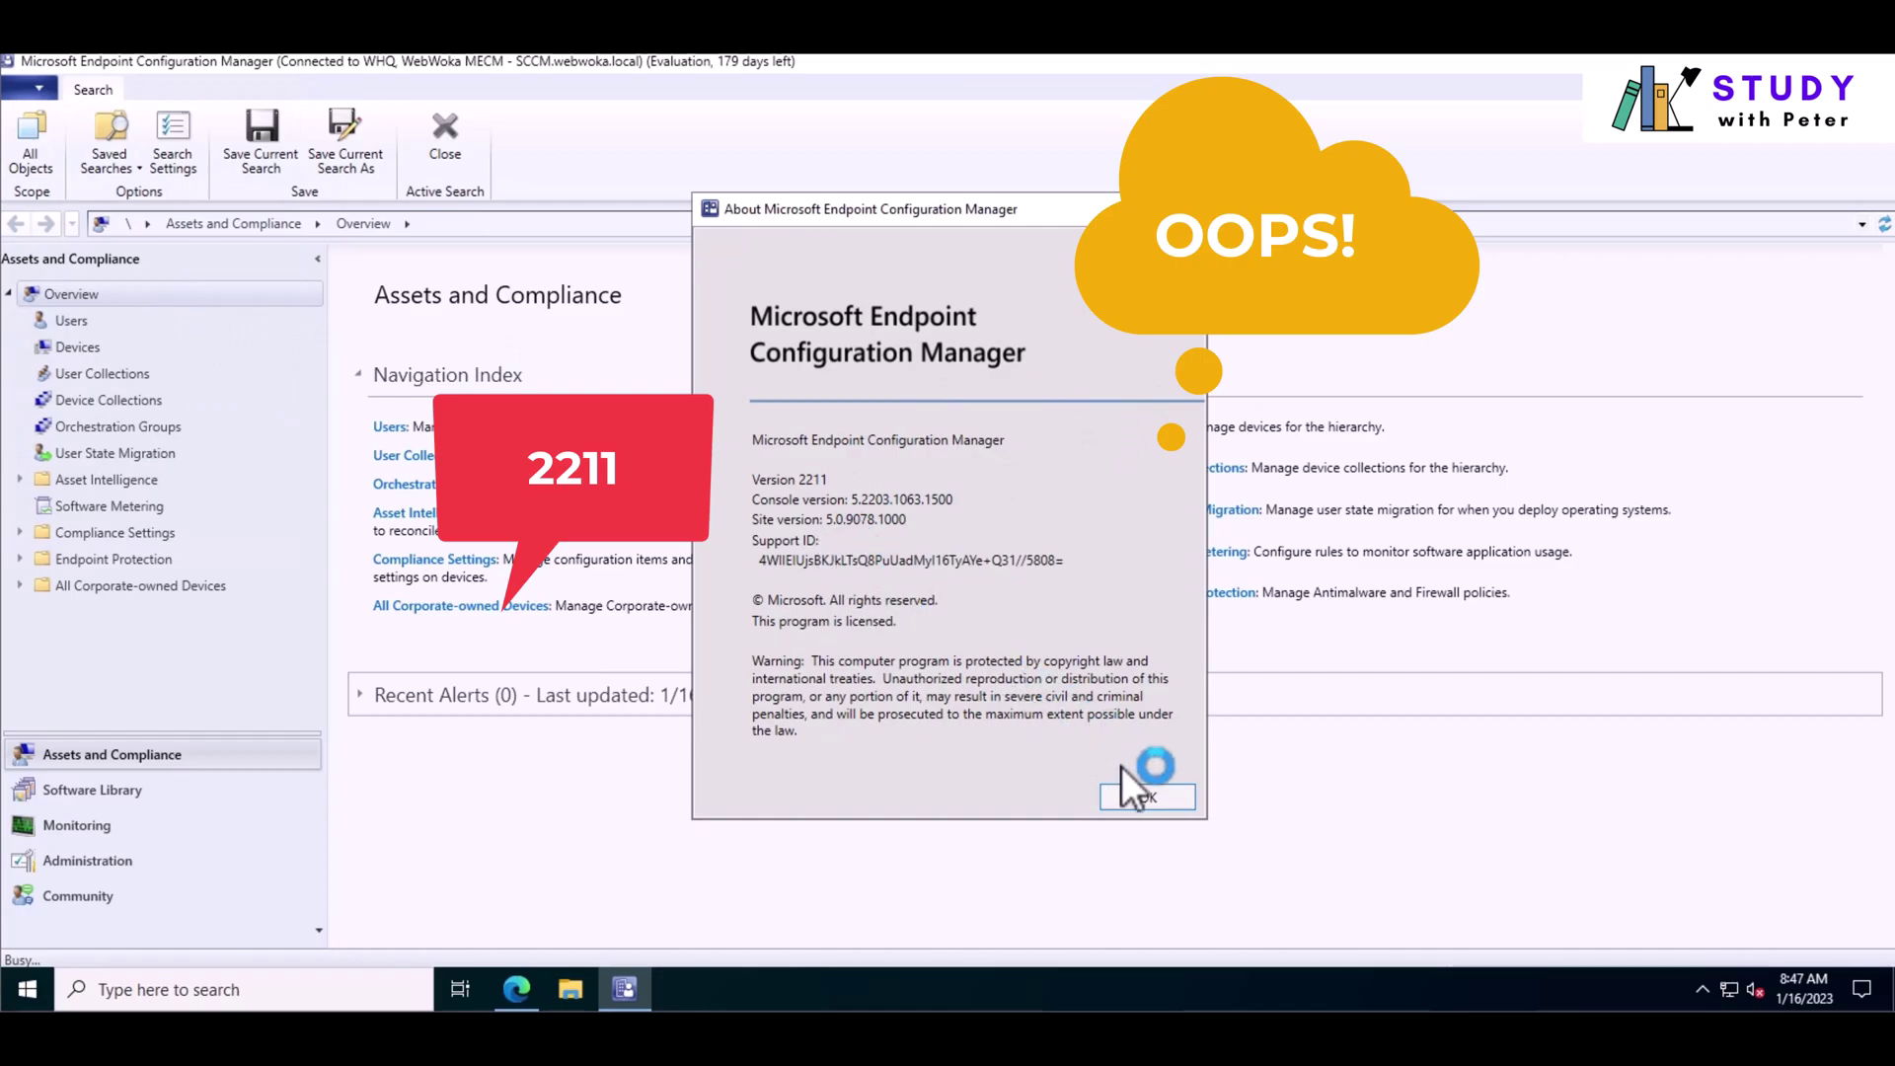
pyautogui.click(1136, 797)
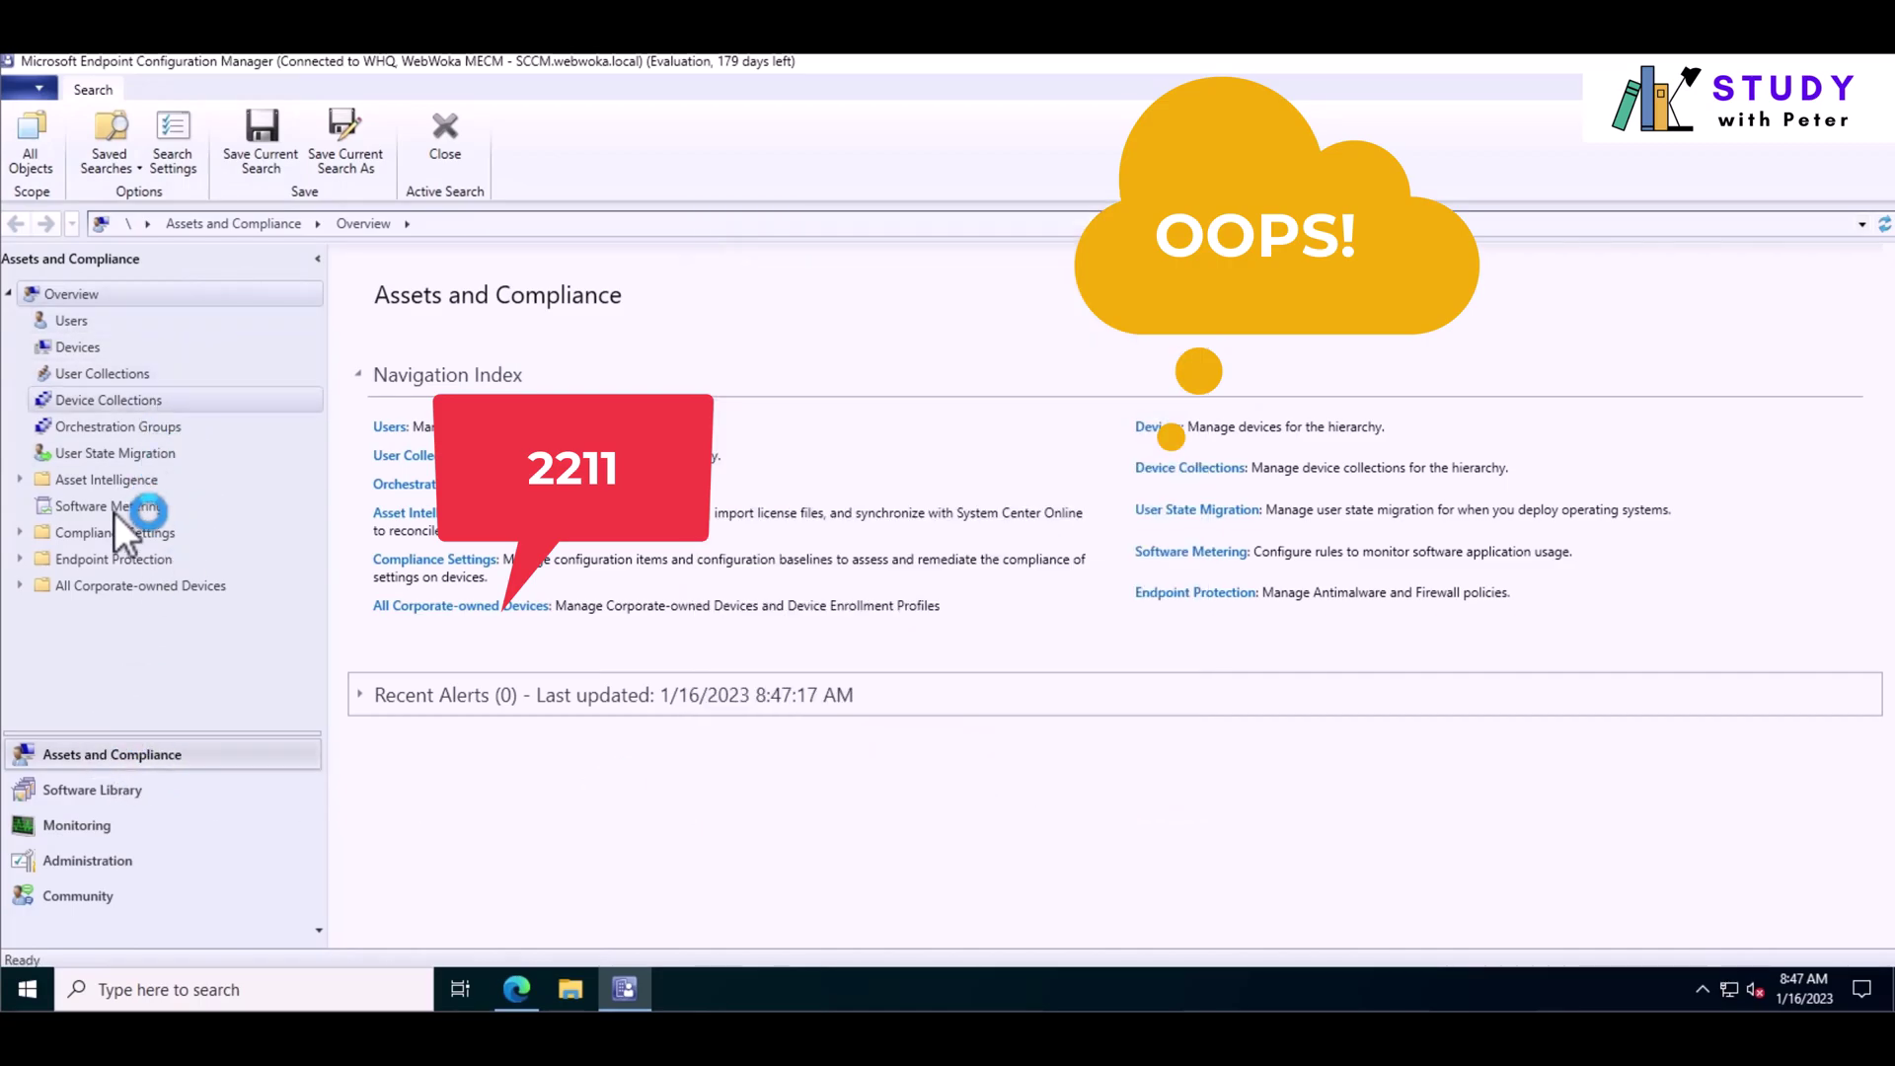
# Go to Administration > Updates and Servicing and select Configuration Manager 2211, still Installing.
pyautogui.click(109, 793)
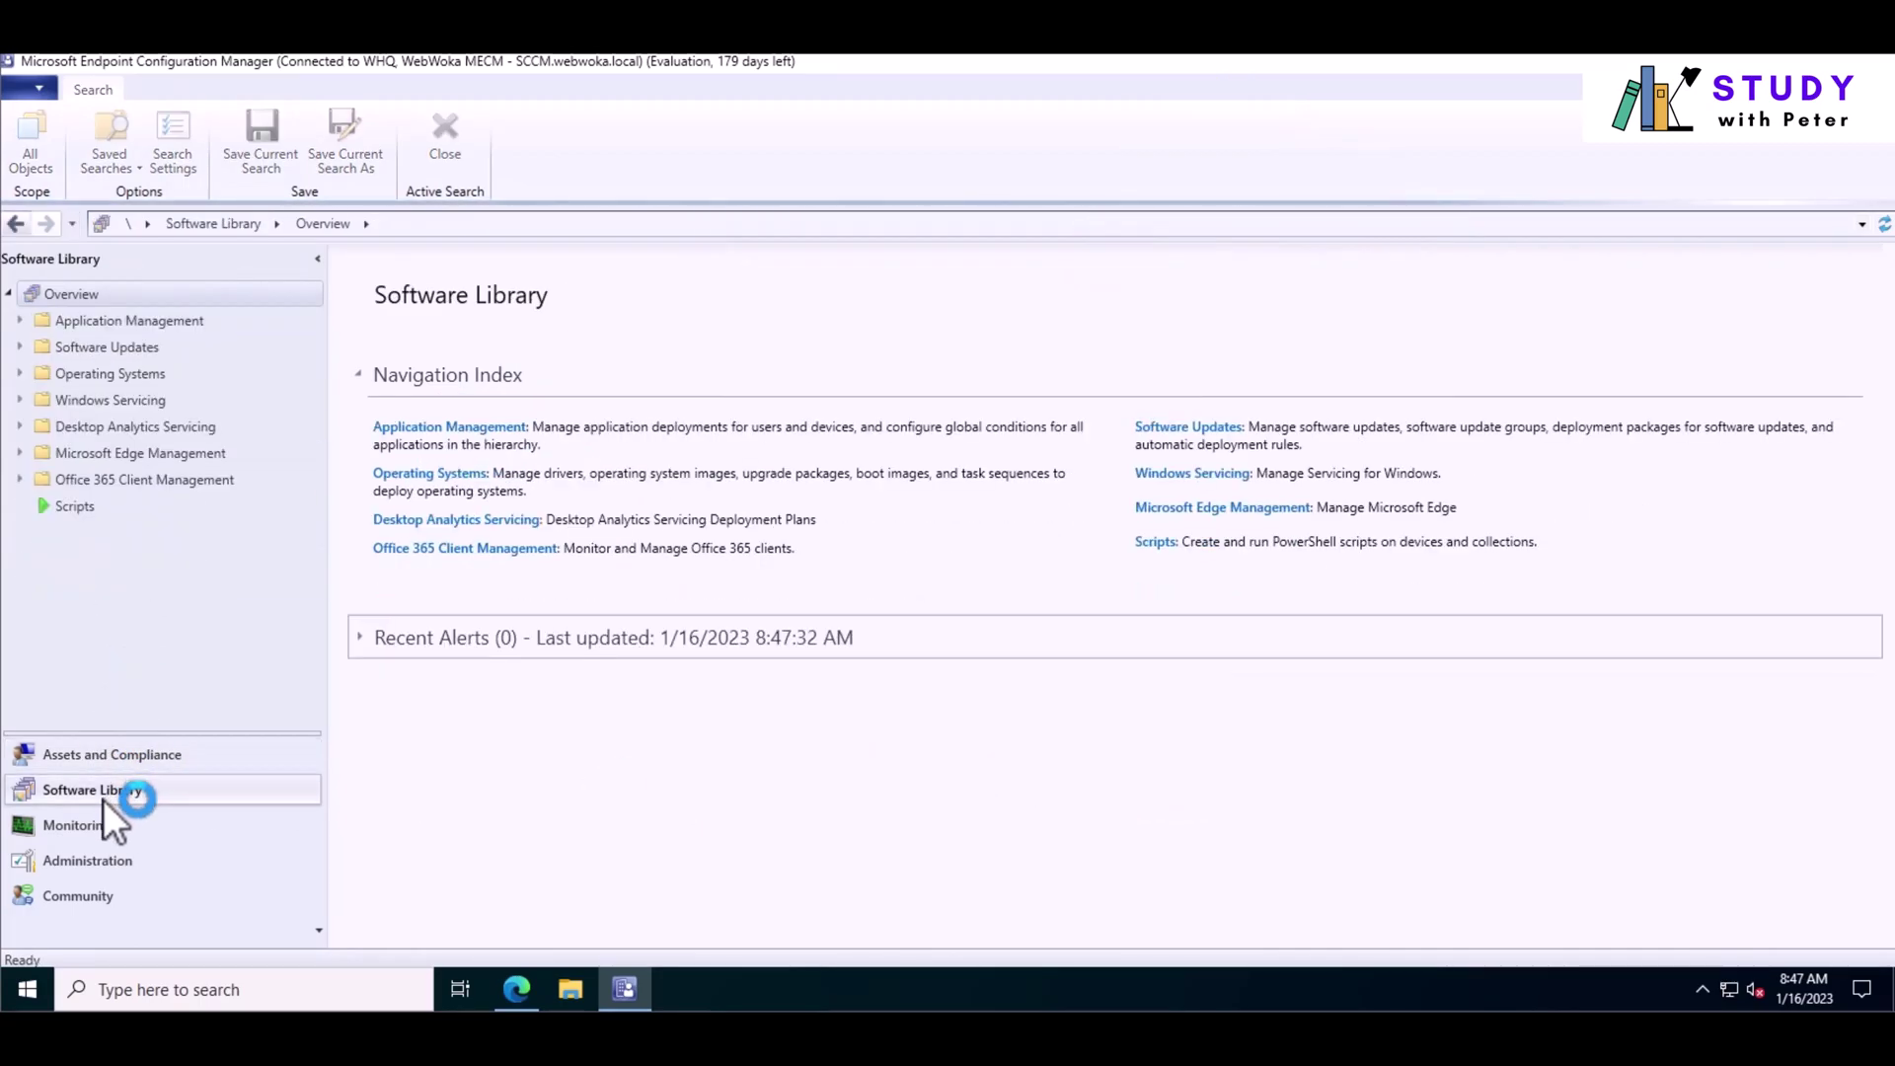
pyautogui.click(91, 823)
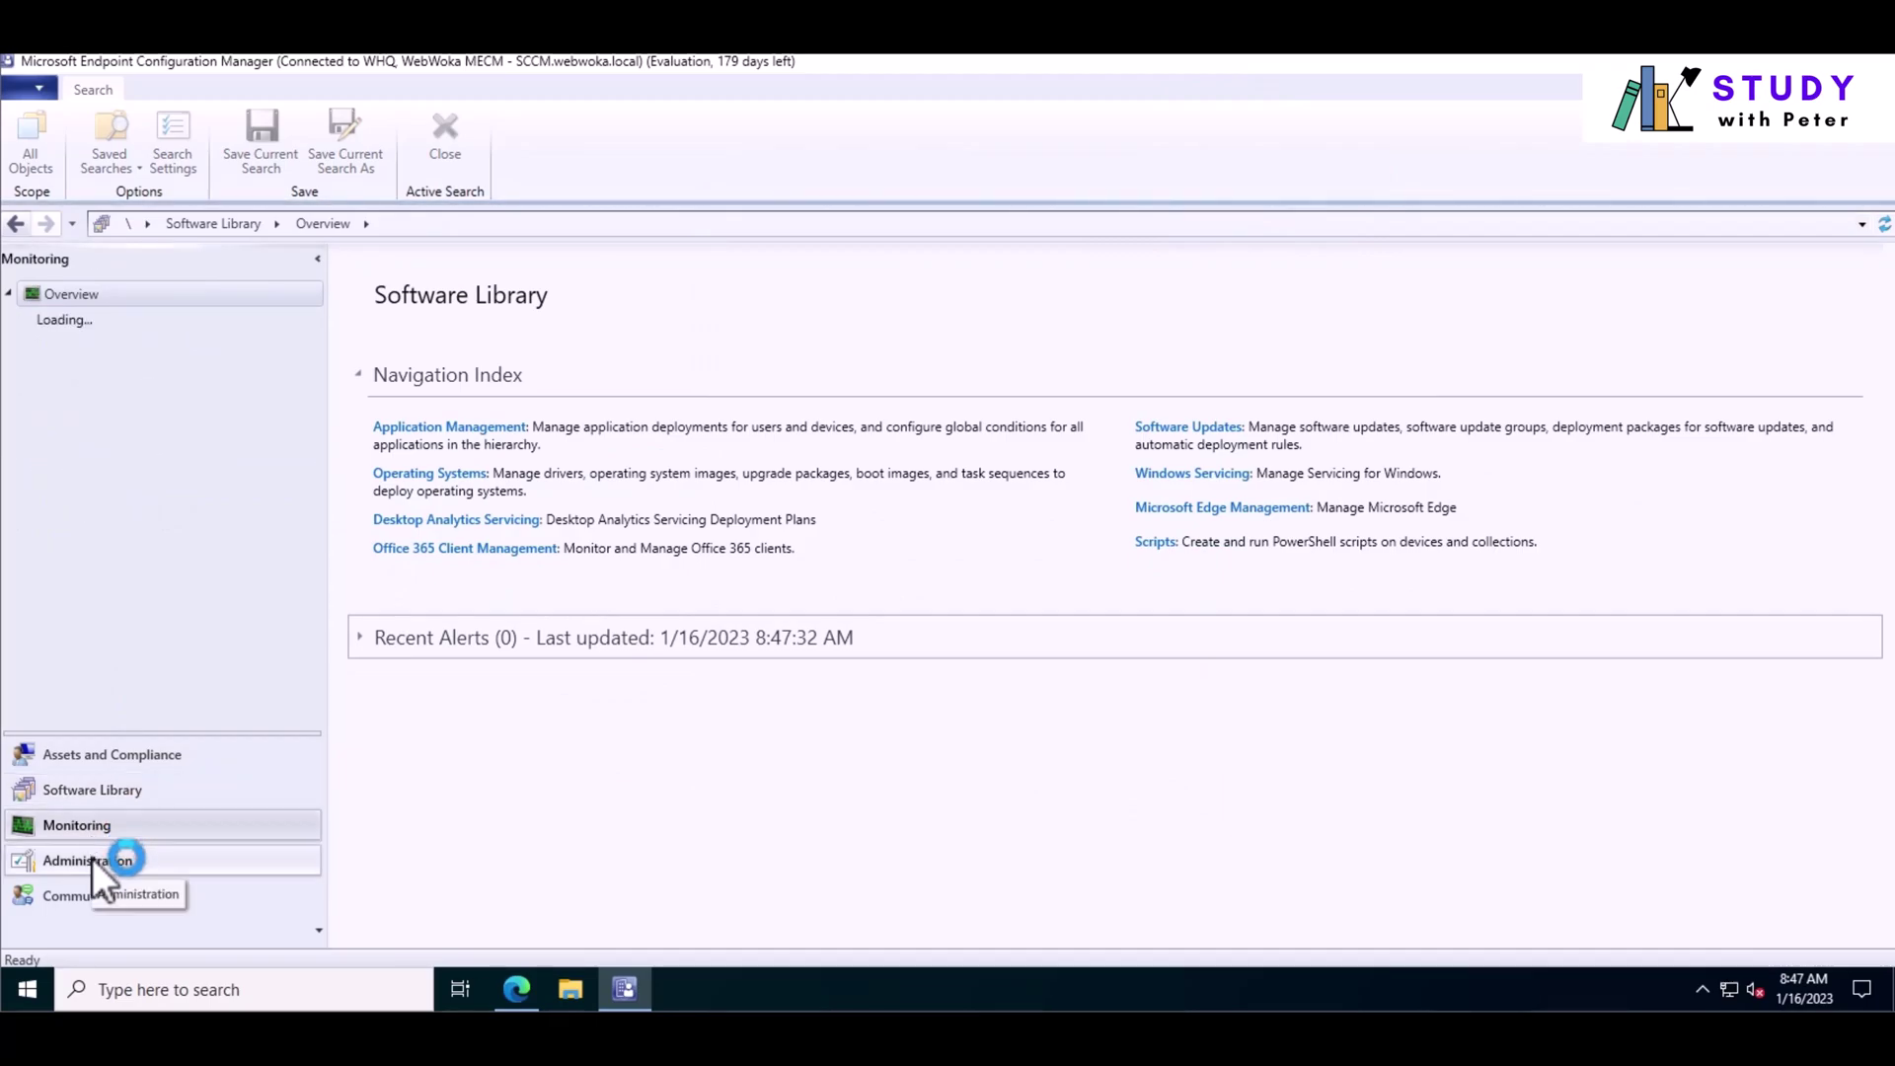
pyautogui.click(93, 859)
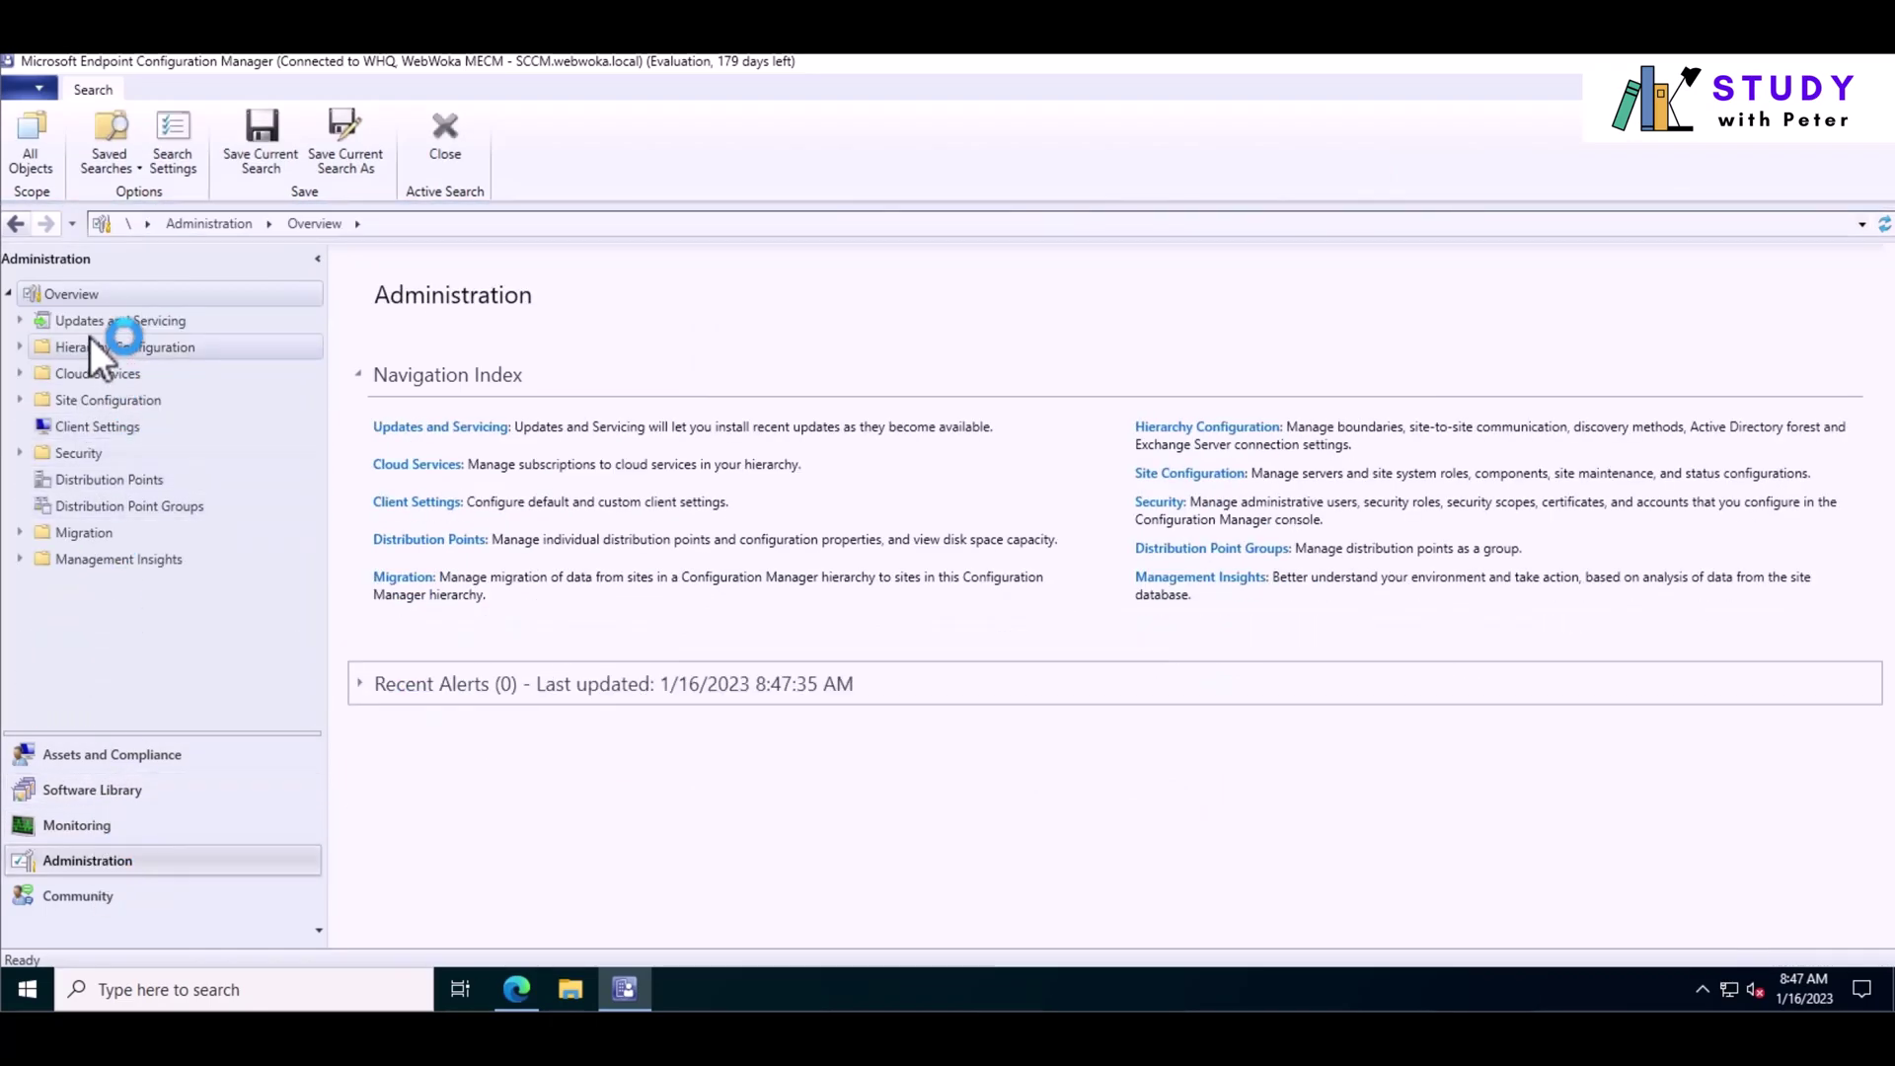
pyautogui.click(100, 320)
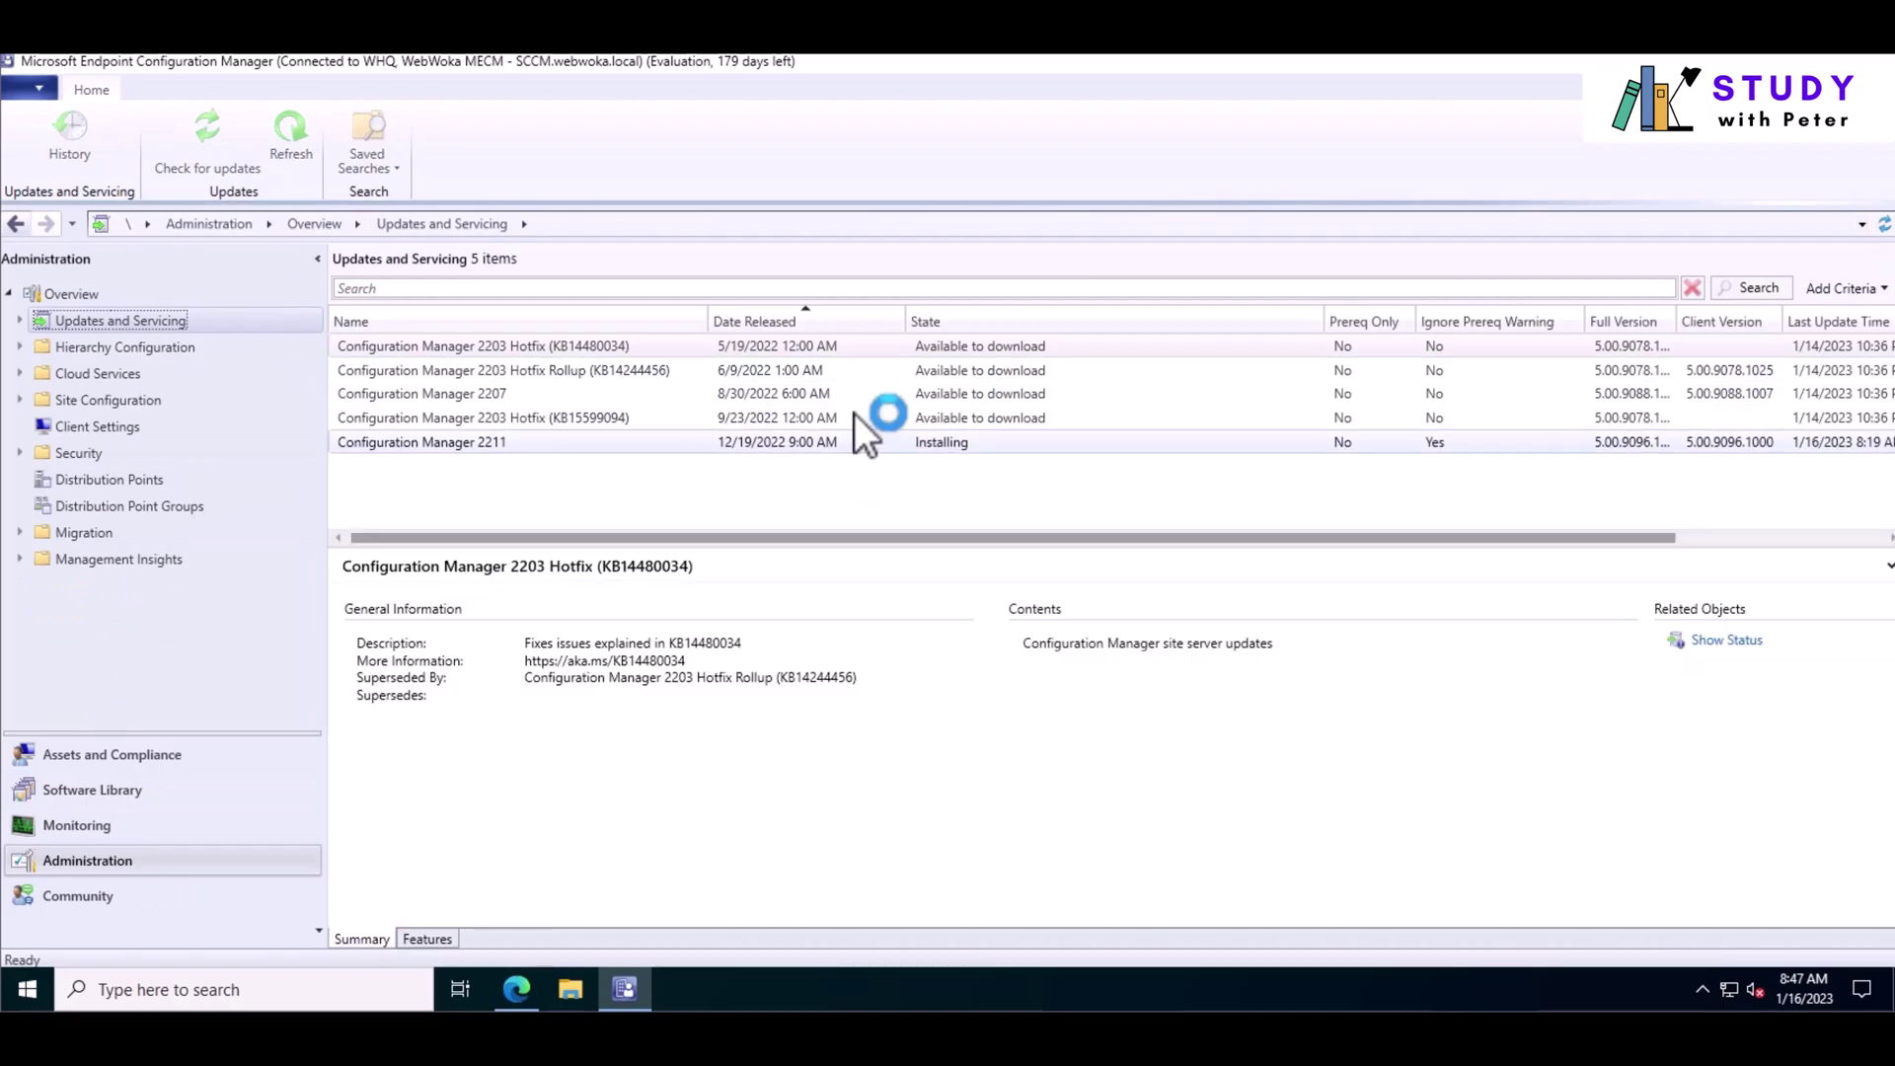
pyautogui.click(948, 445)
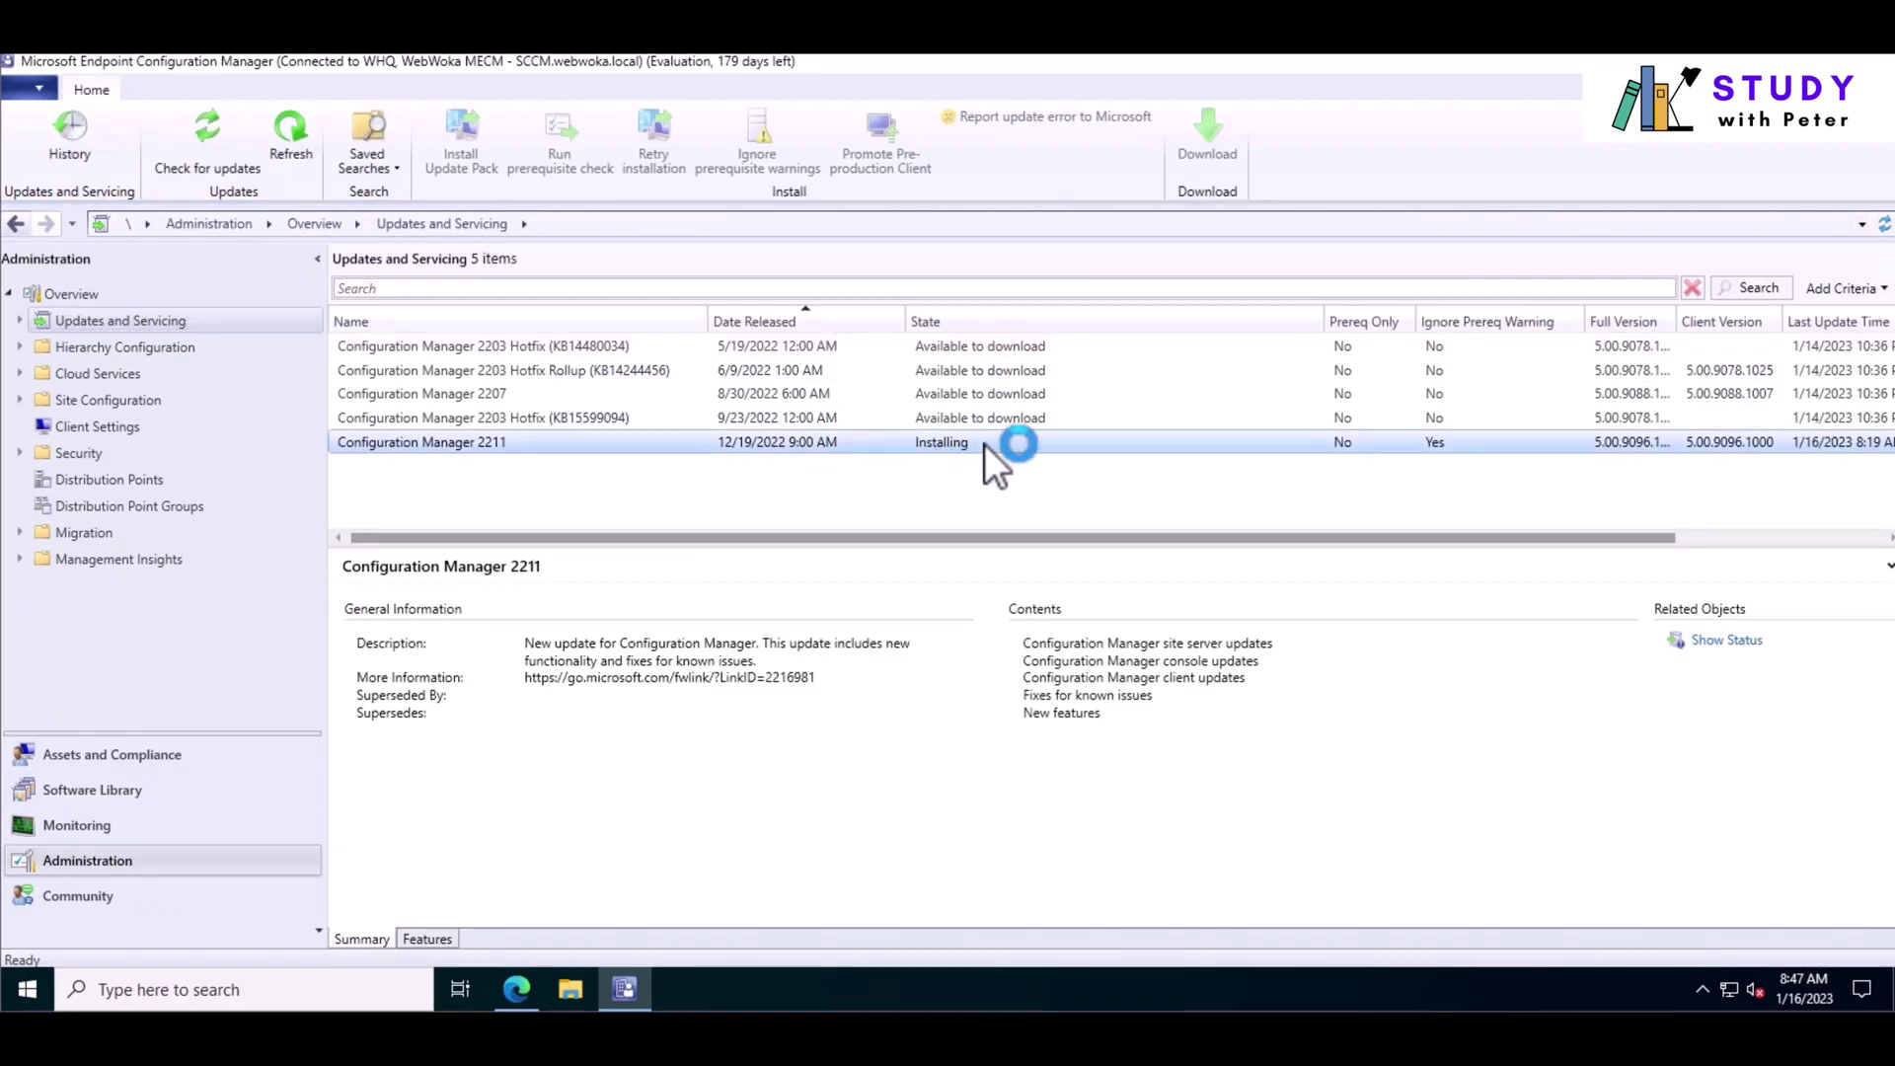
pyautogui.rightClick(985, 443)
pyautogui.click(957, 433)
pyautogui.click(1725, 640)
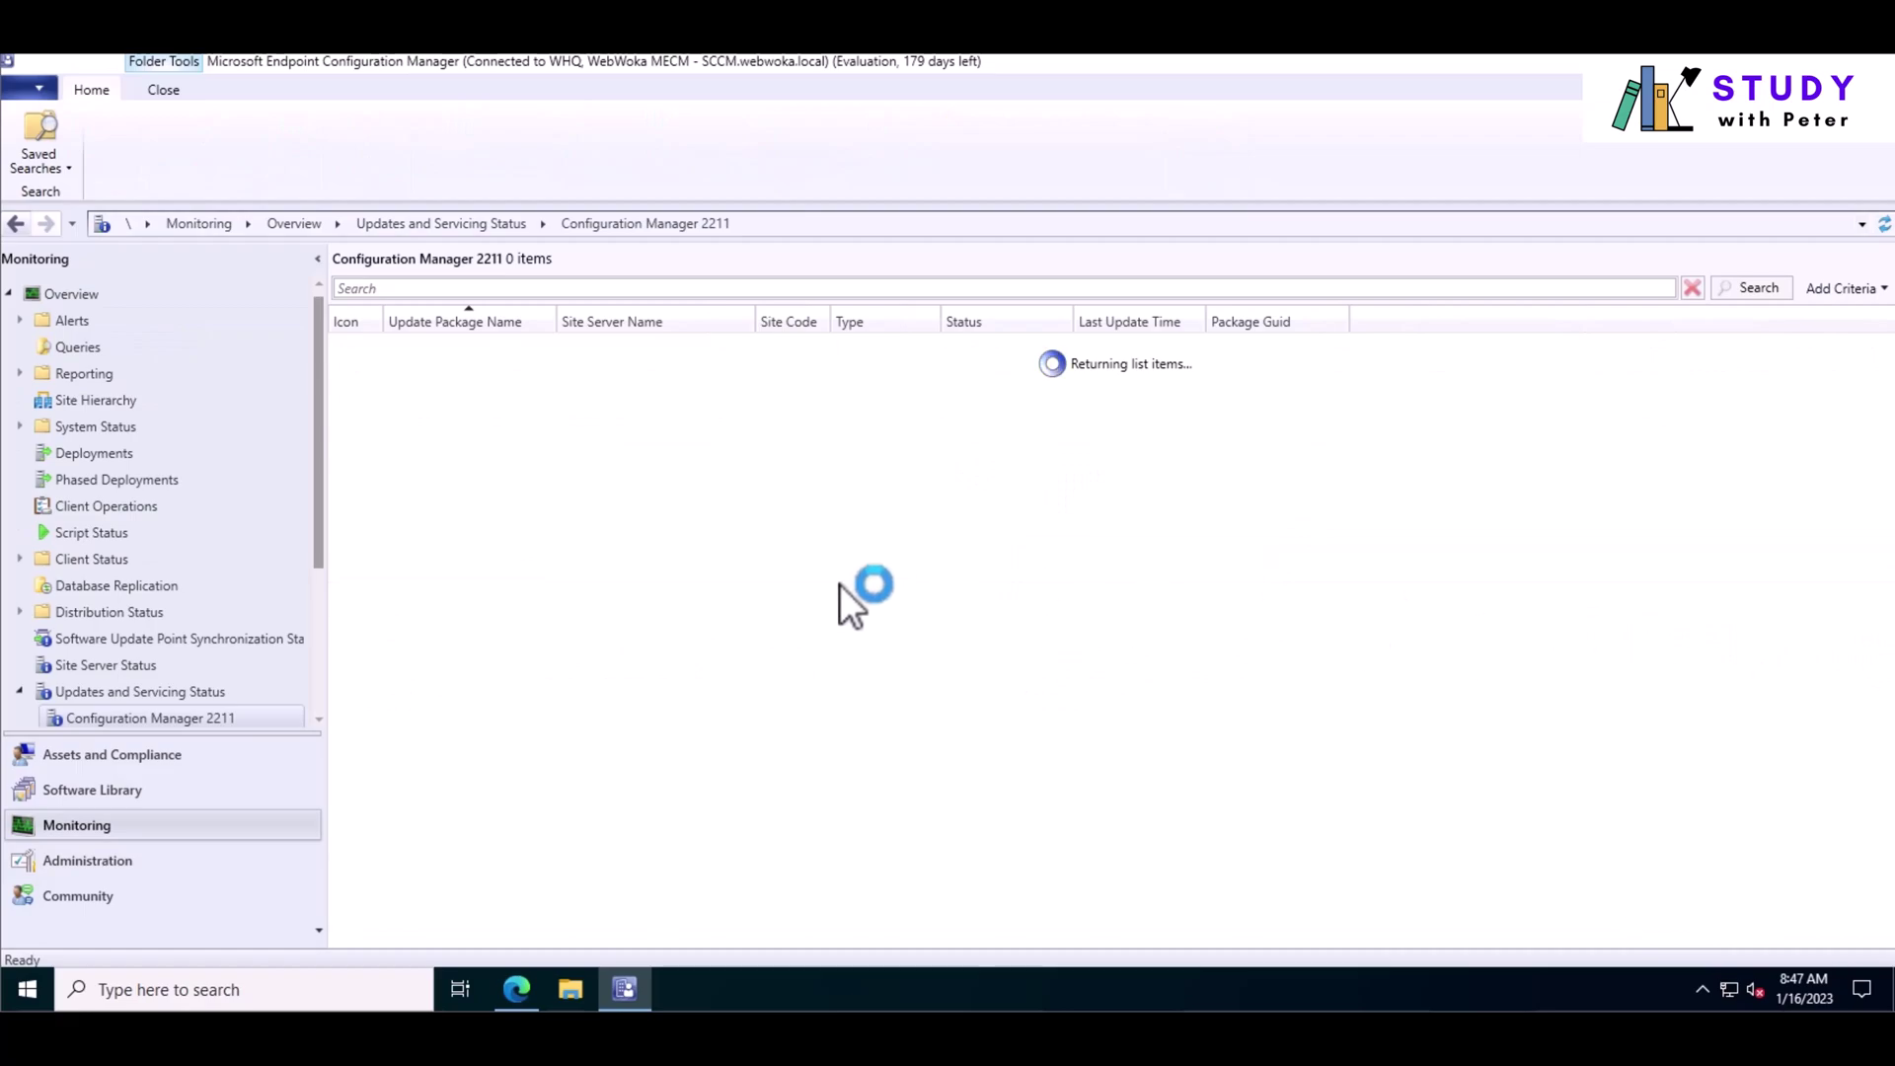
pyautogui.click(907, 349)
pyautogui.rightClick(909, 348)
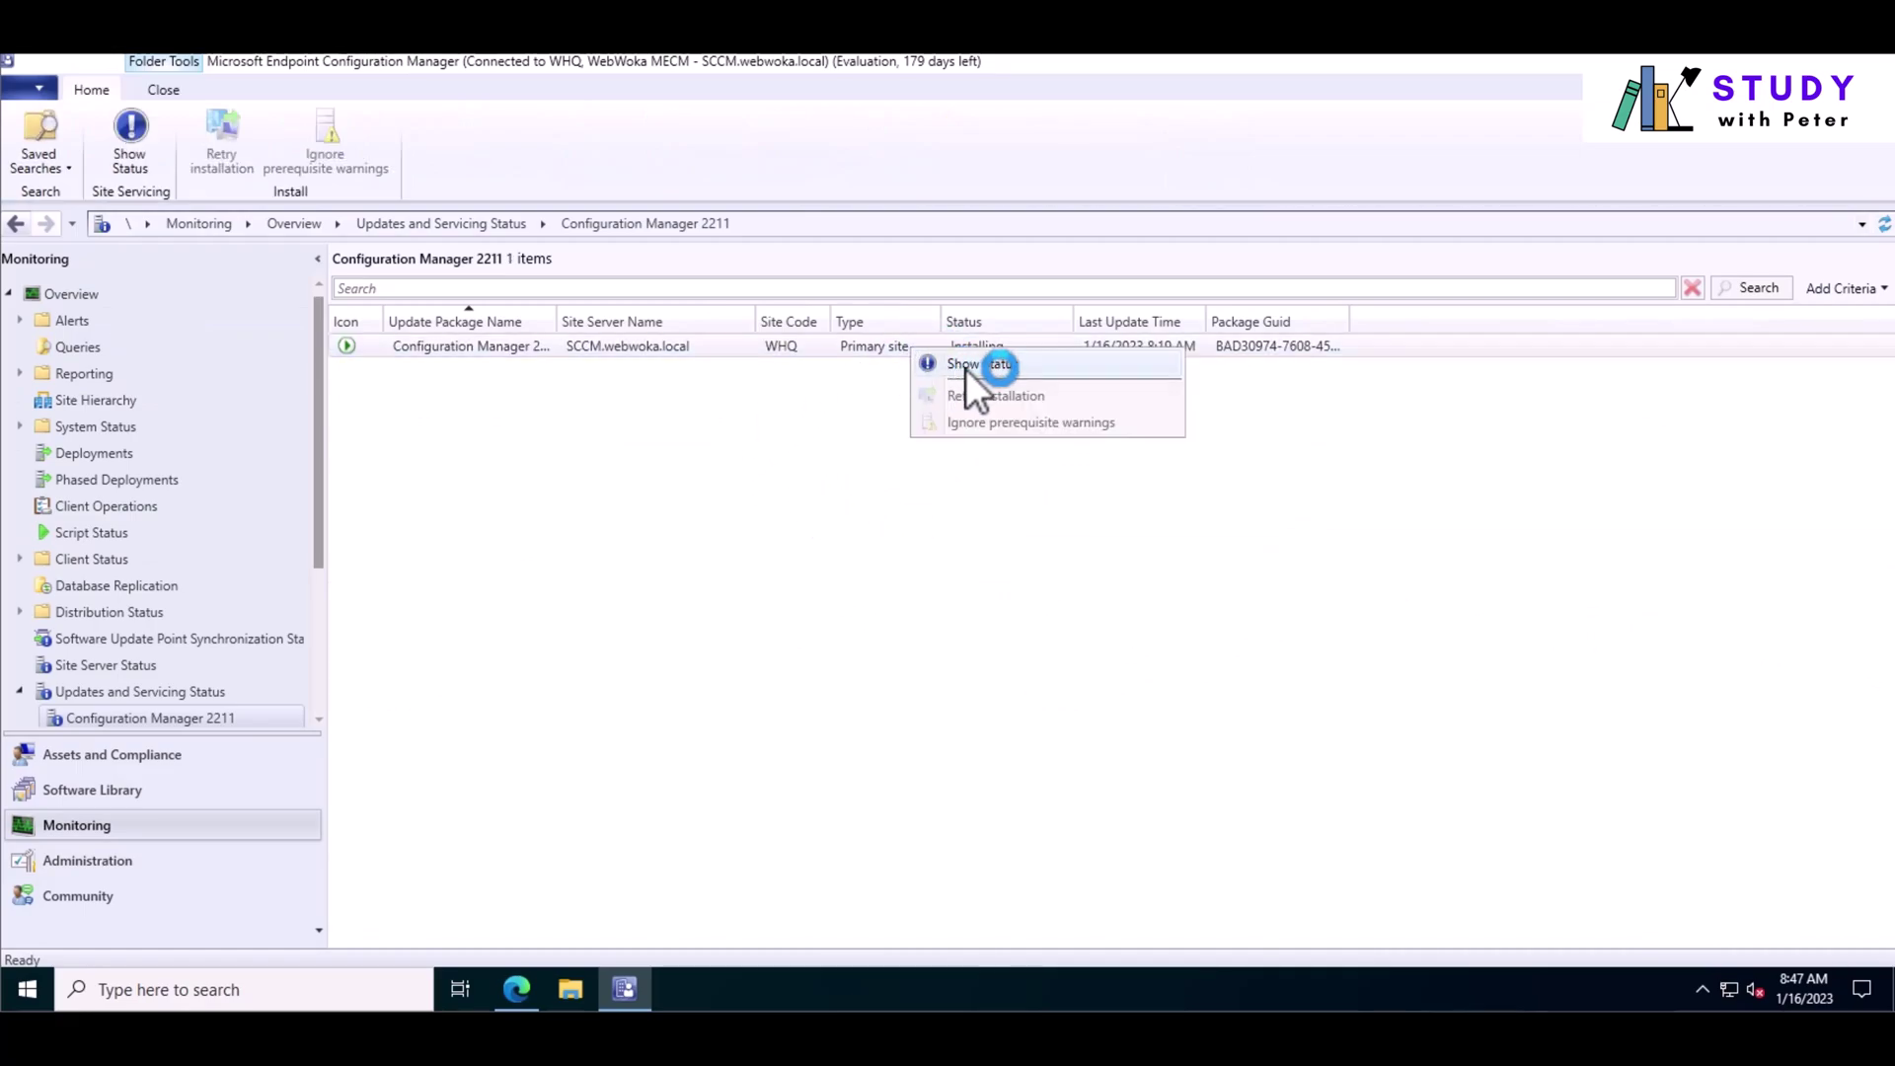
pyautogui.click(968, 366)
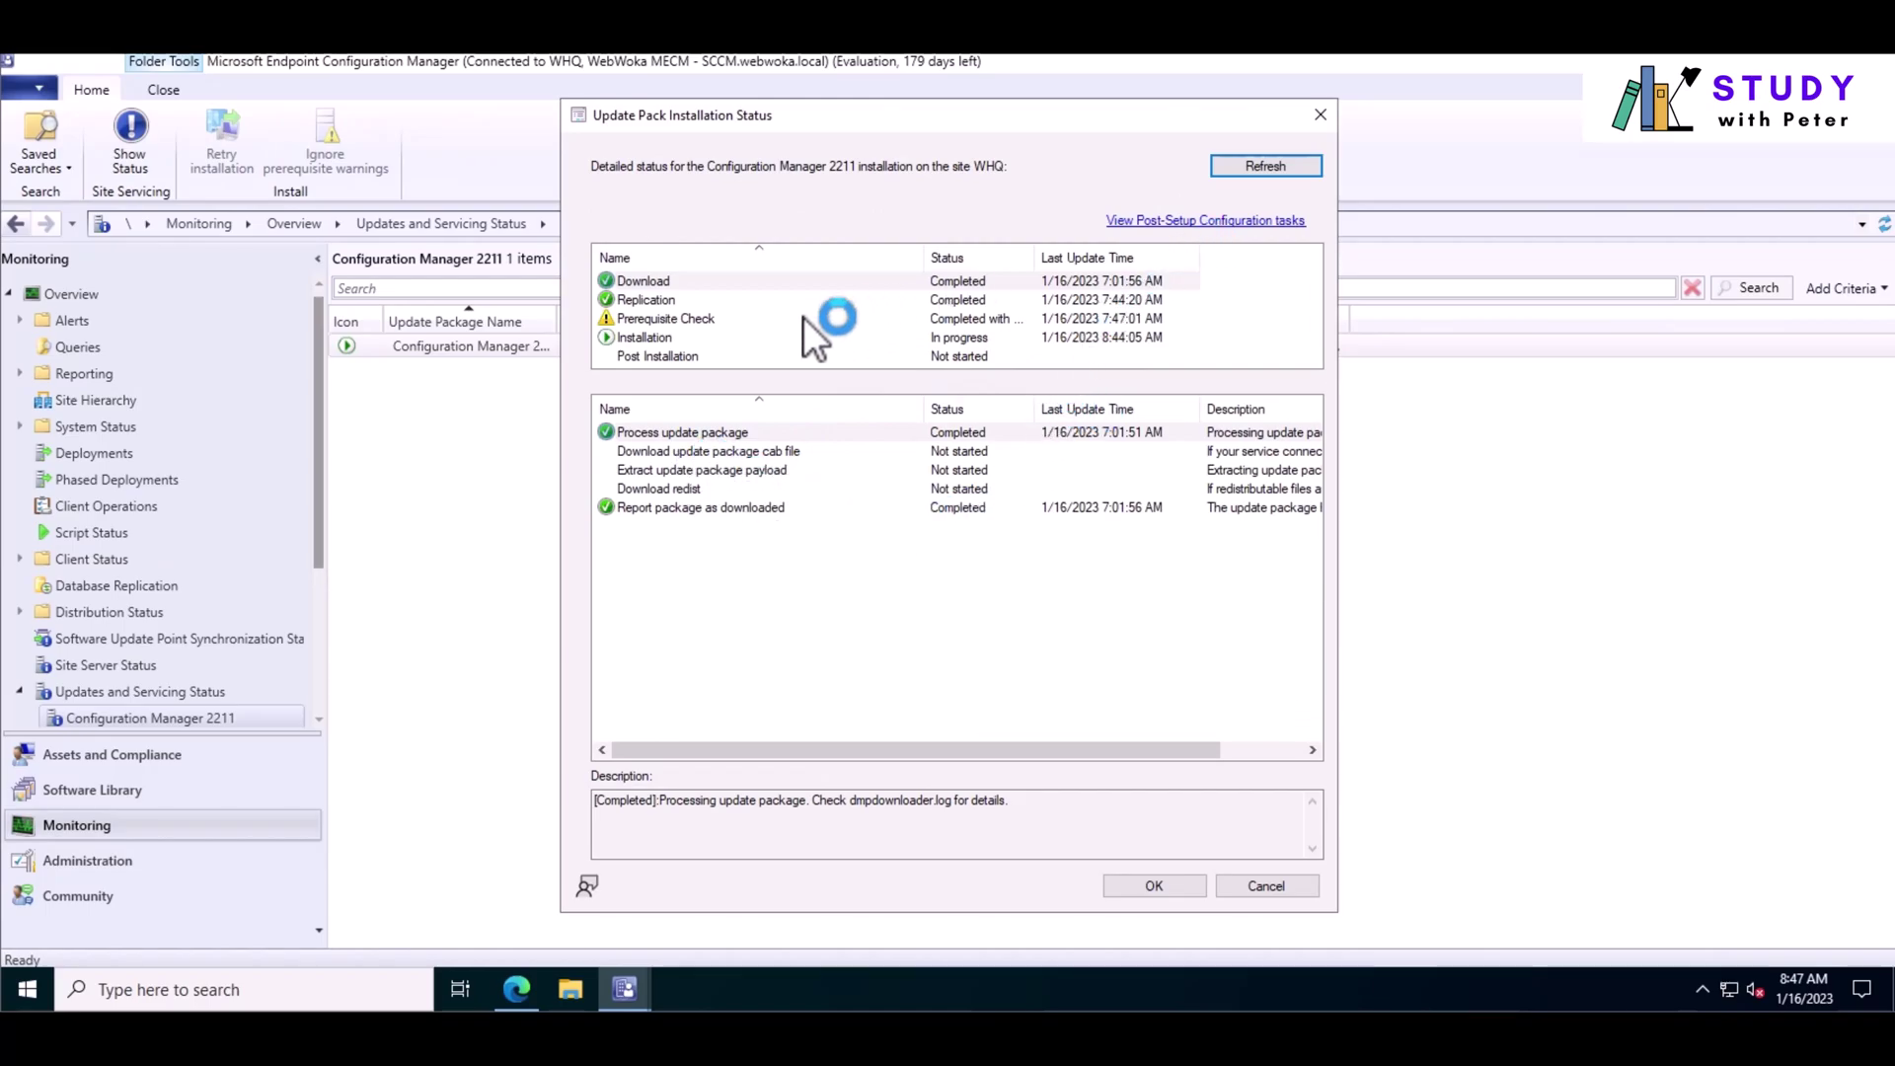
pyautogui.click(756, 338)
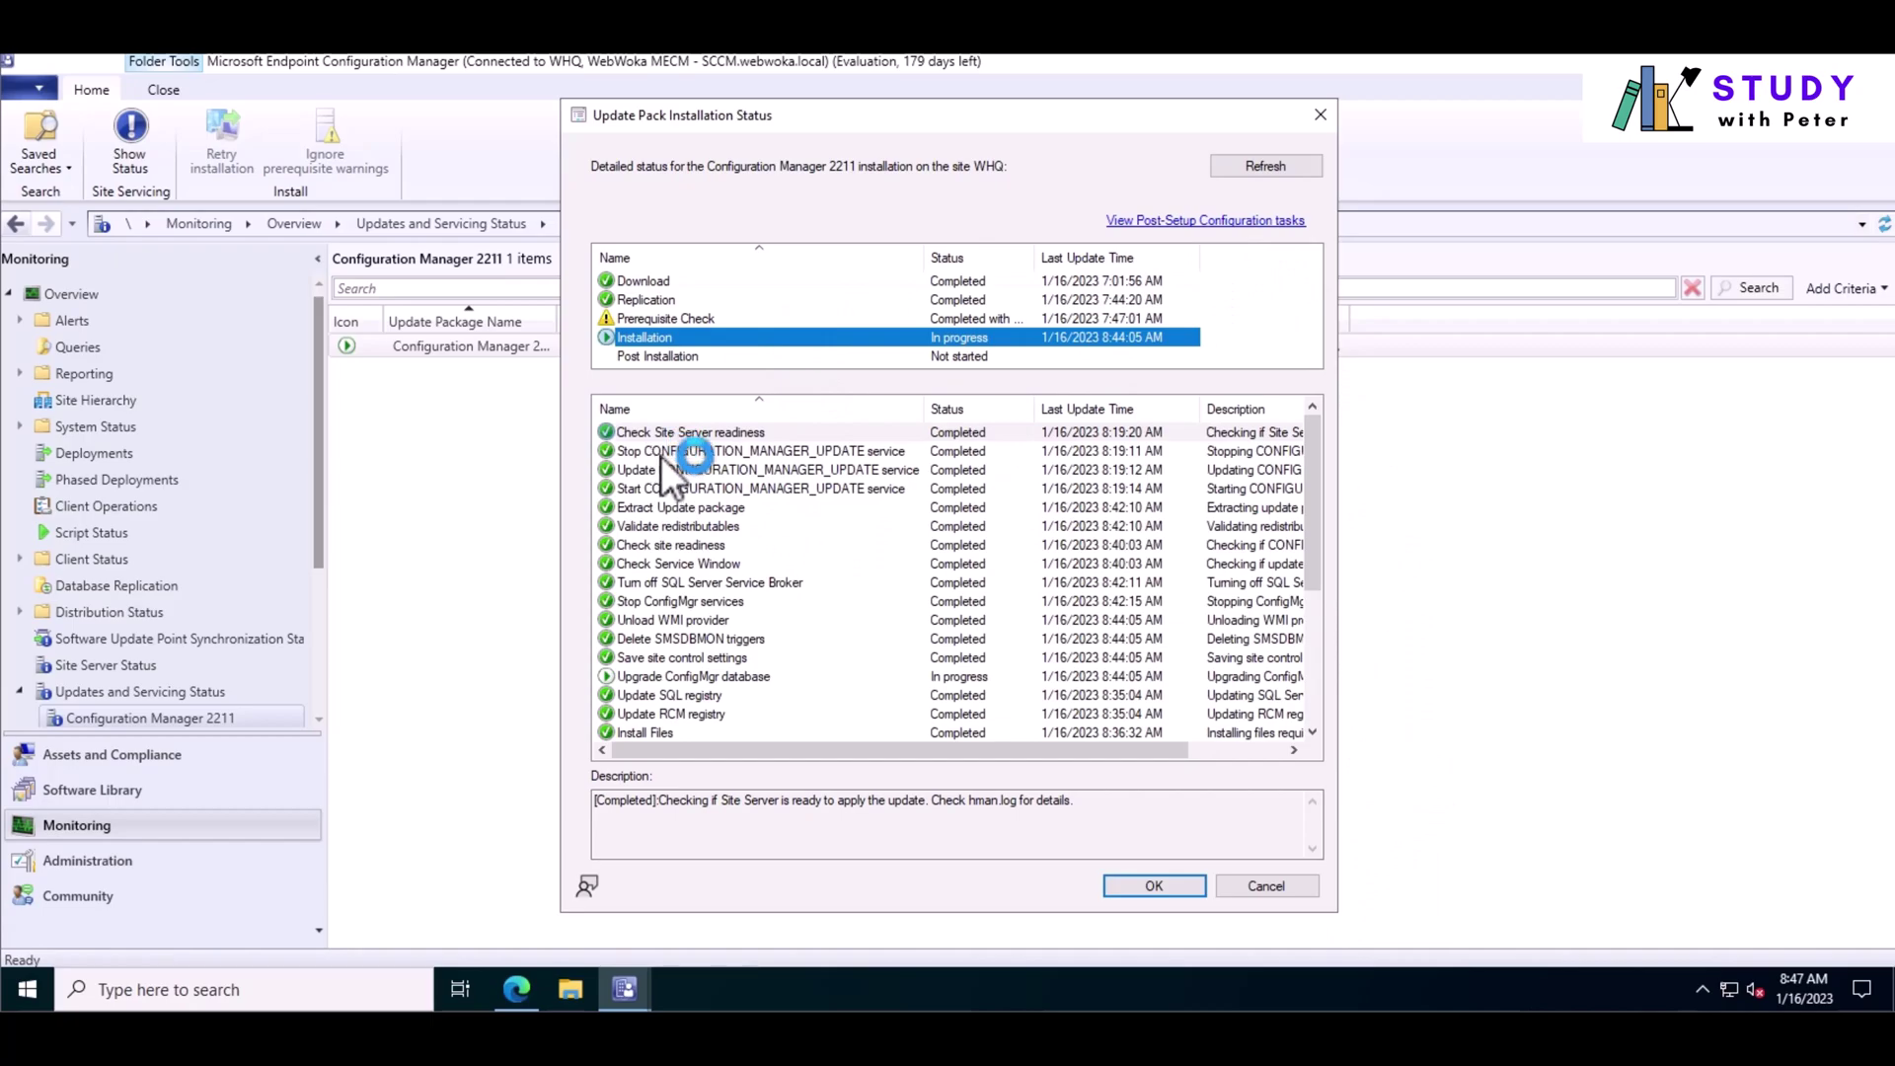
pyautogui.moveTo(1311, 443); pyautogui.dragTo(1317, 582)
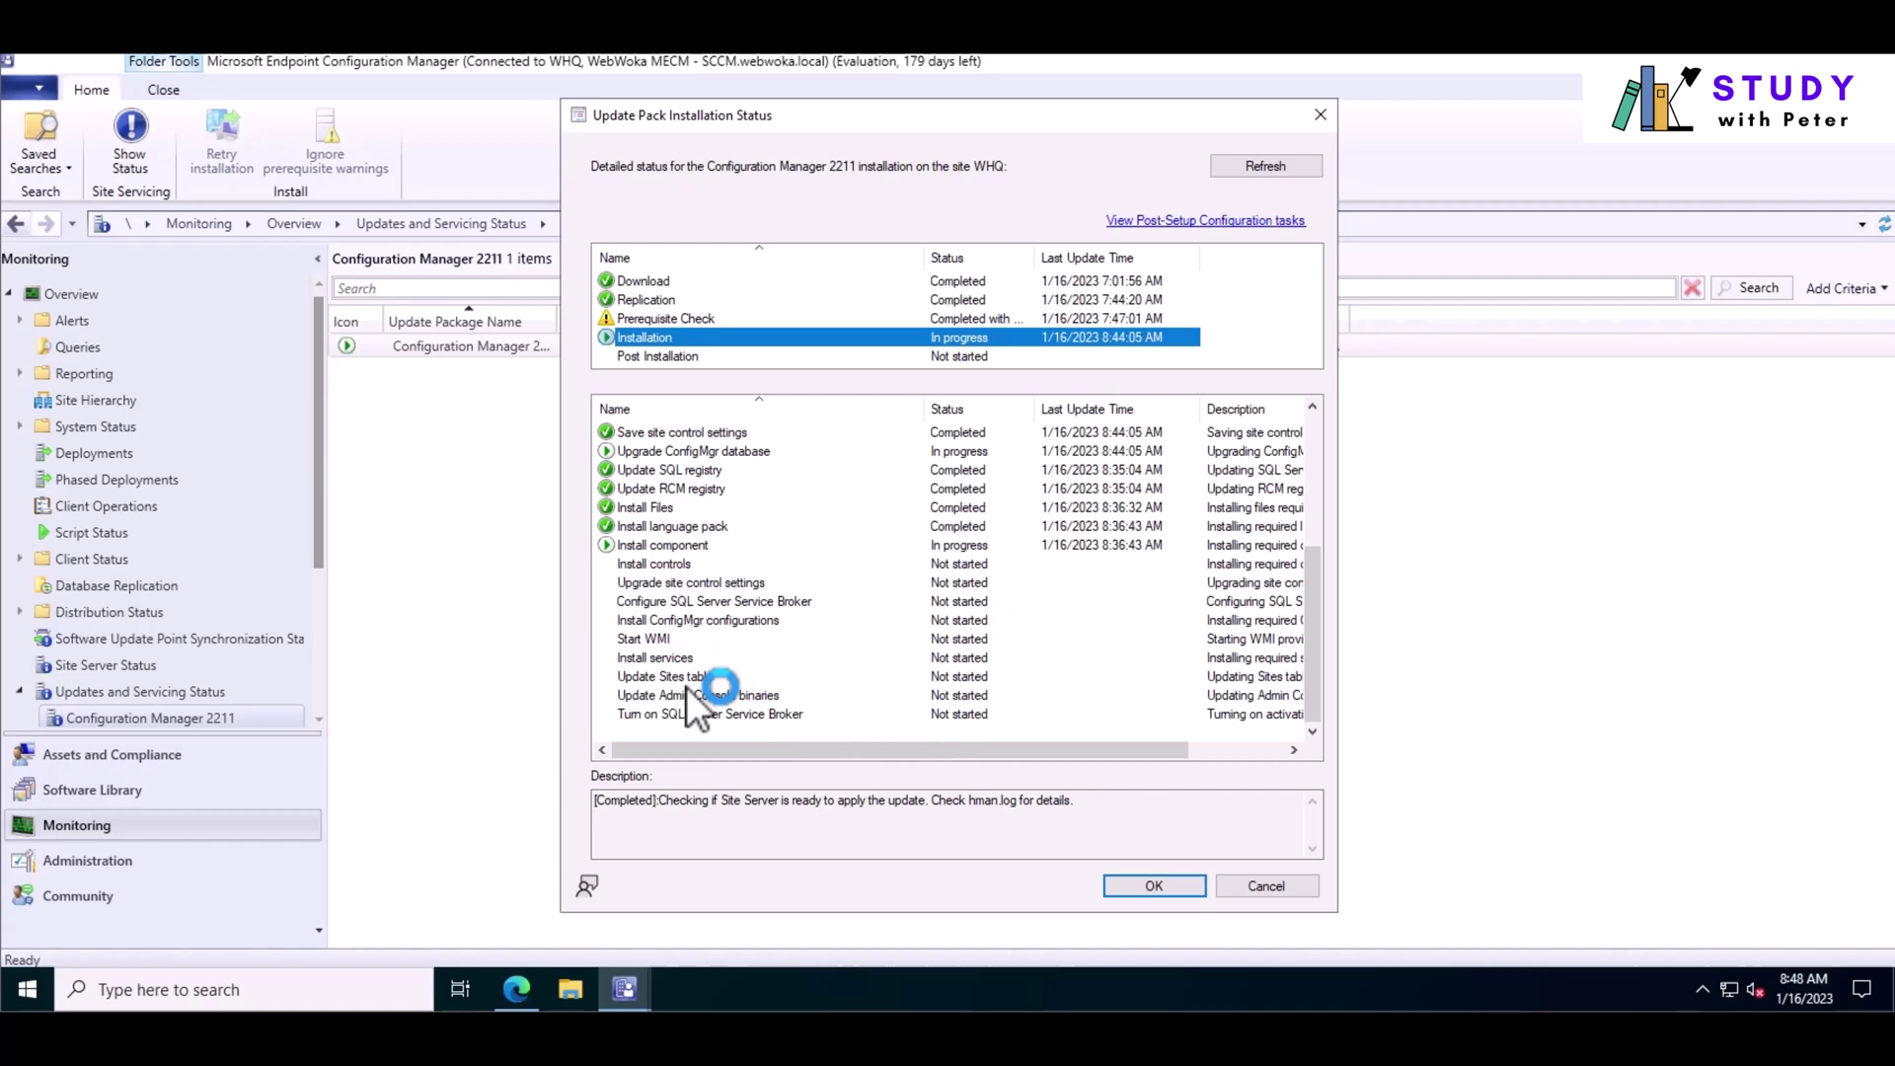
pyautogui.moveTo(1320, 605); pyautogui.dragTo(1320, 466)
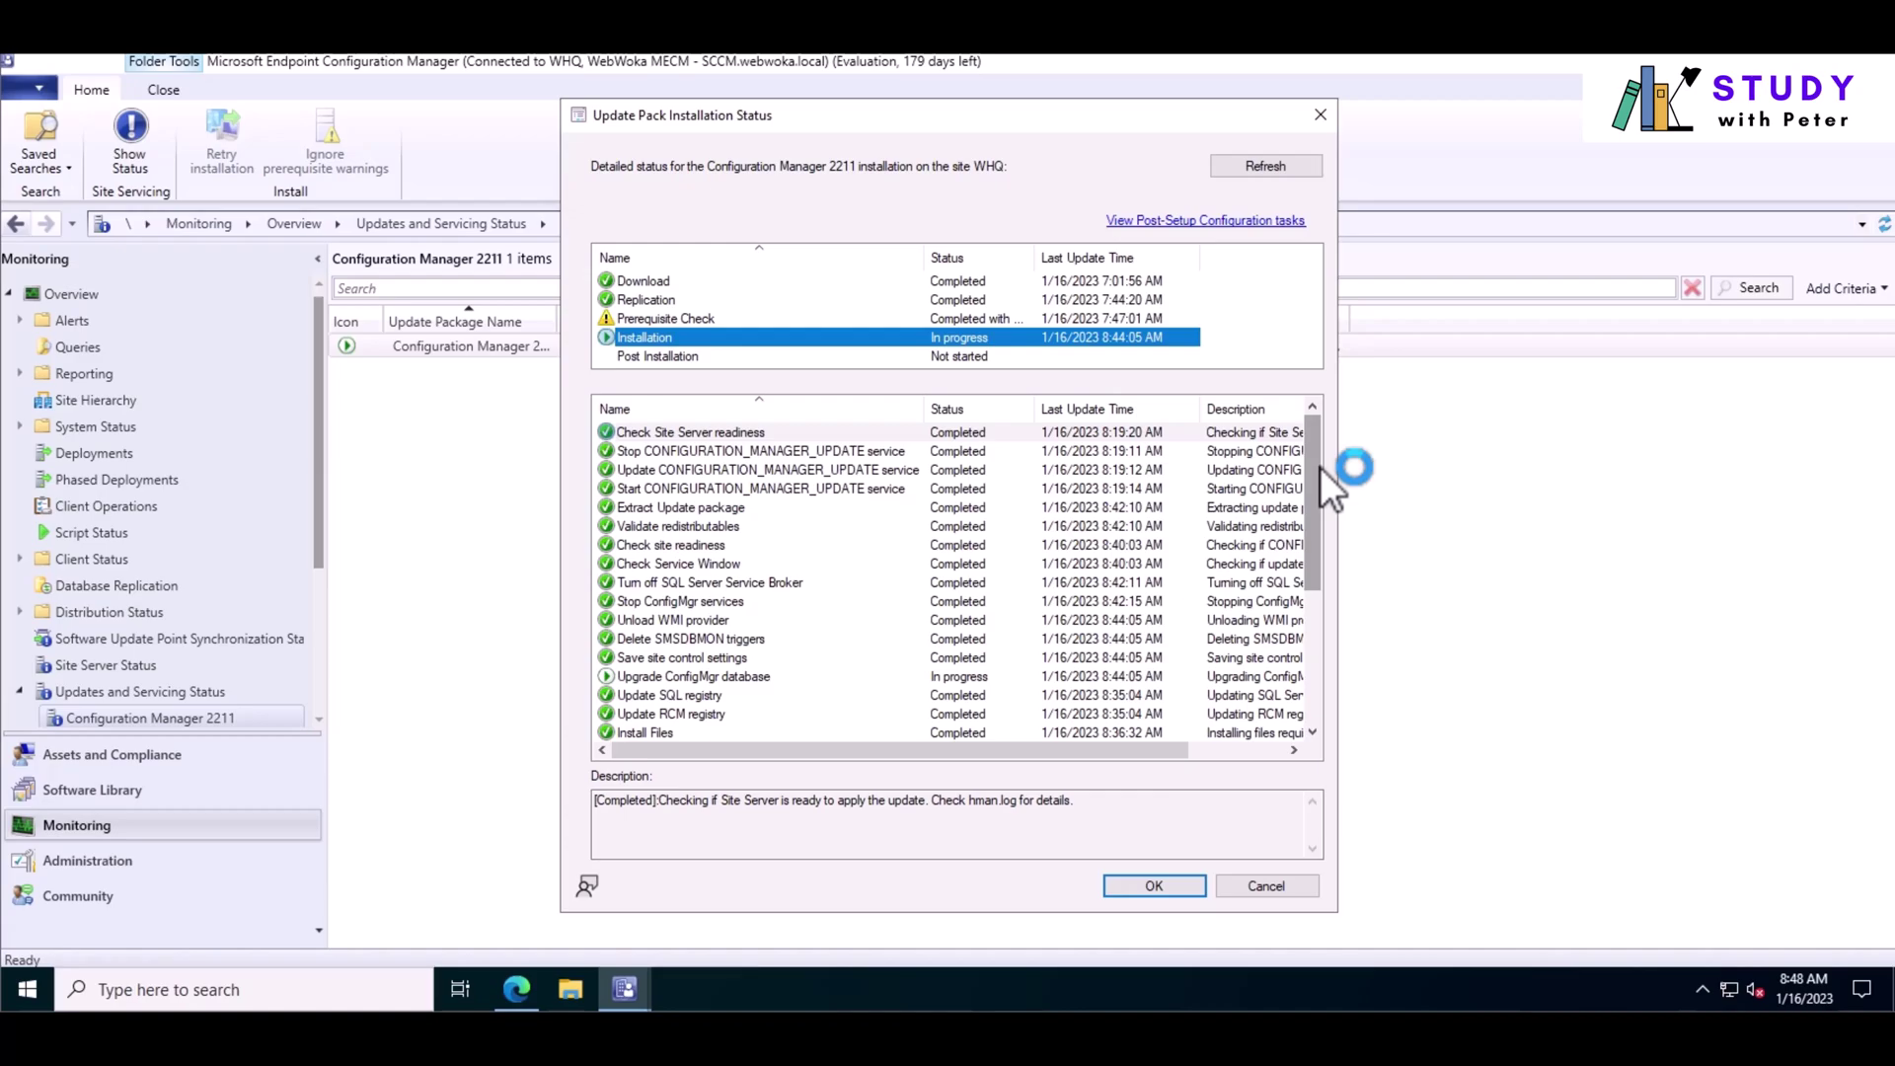
pyautogui.moveTo(1319, 460); pyautogui.dragTo(1293, 593)
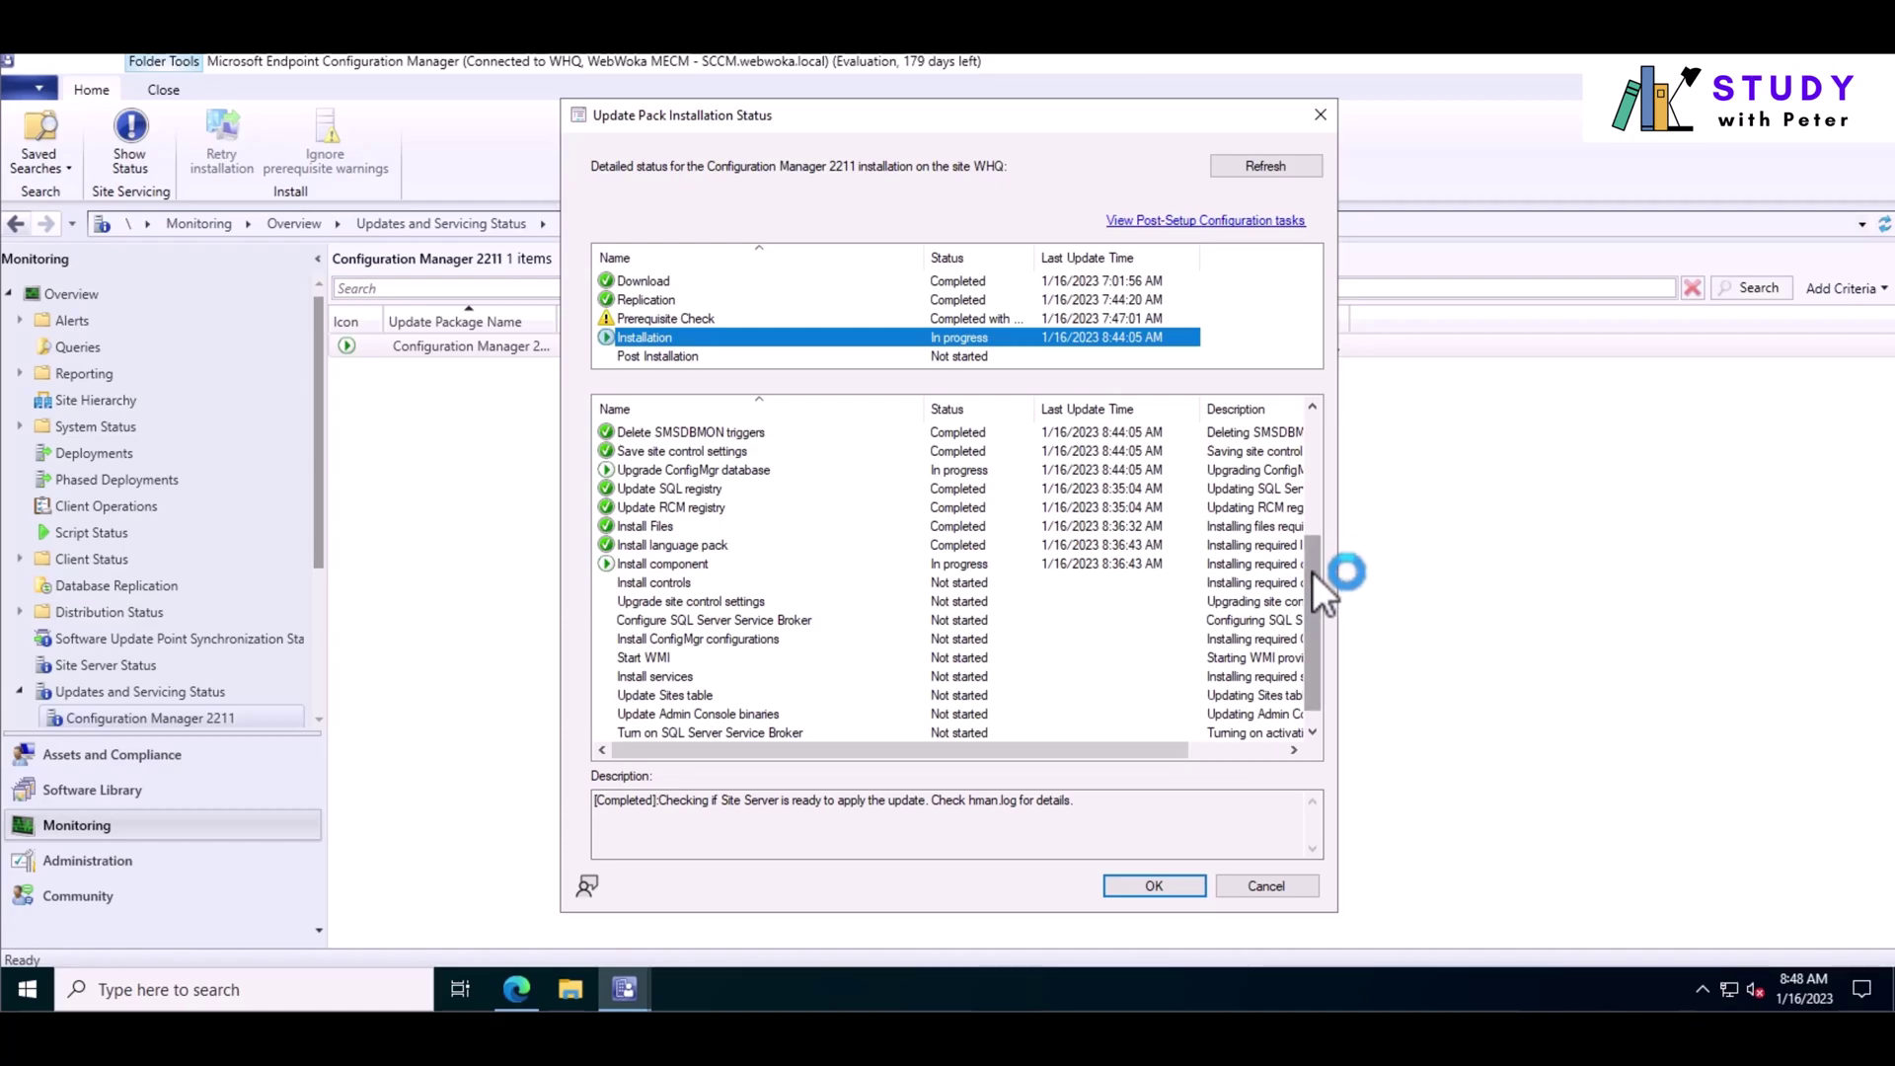
pyautogui.moveTo(1314, 573); pyautogui.dragTo(1318, 460)
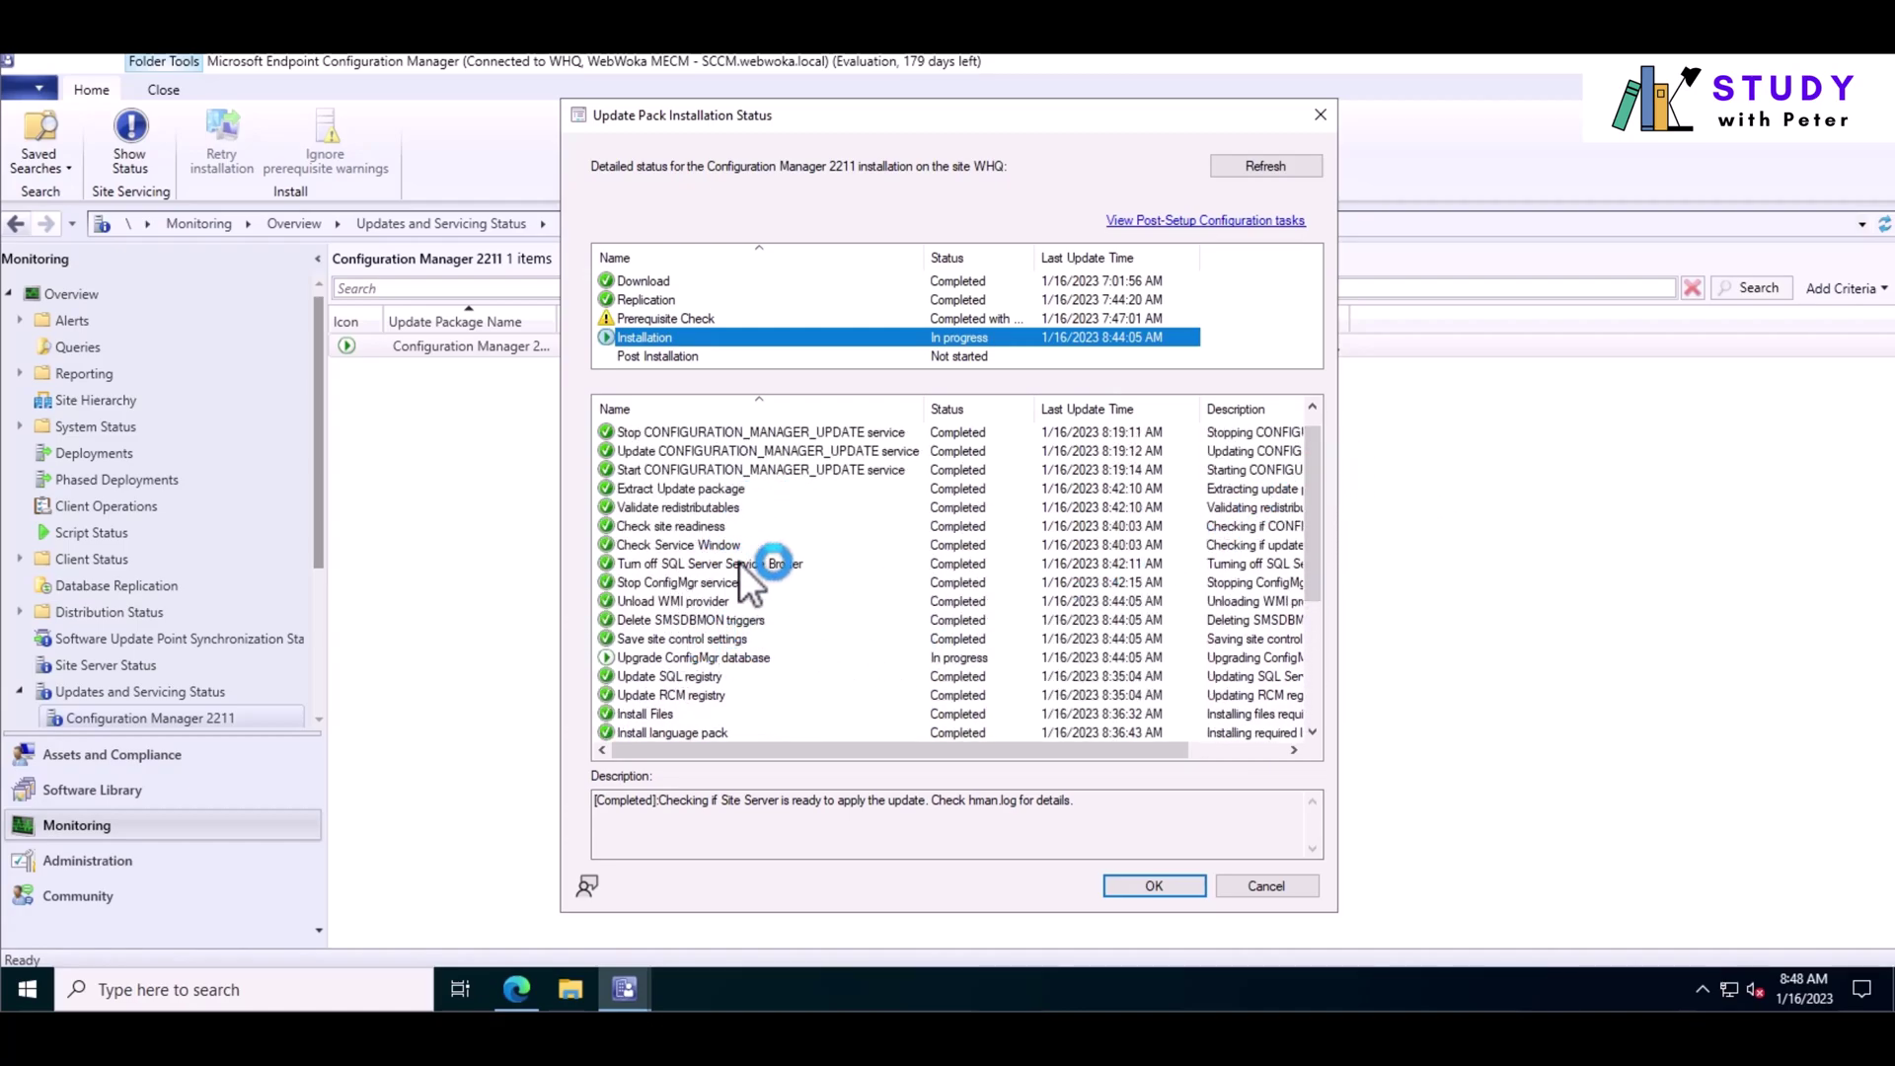
pyautogui.moveTo(1311, 482); pyautogui.dragTo(1320, 558)
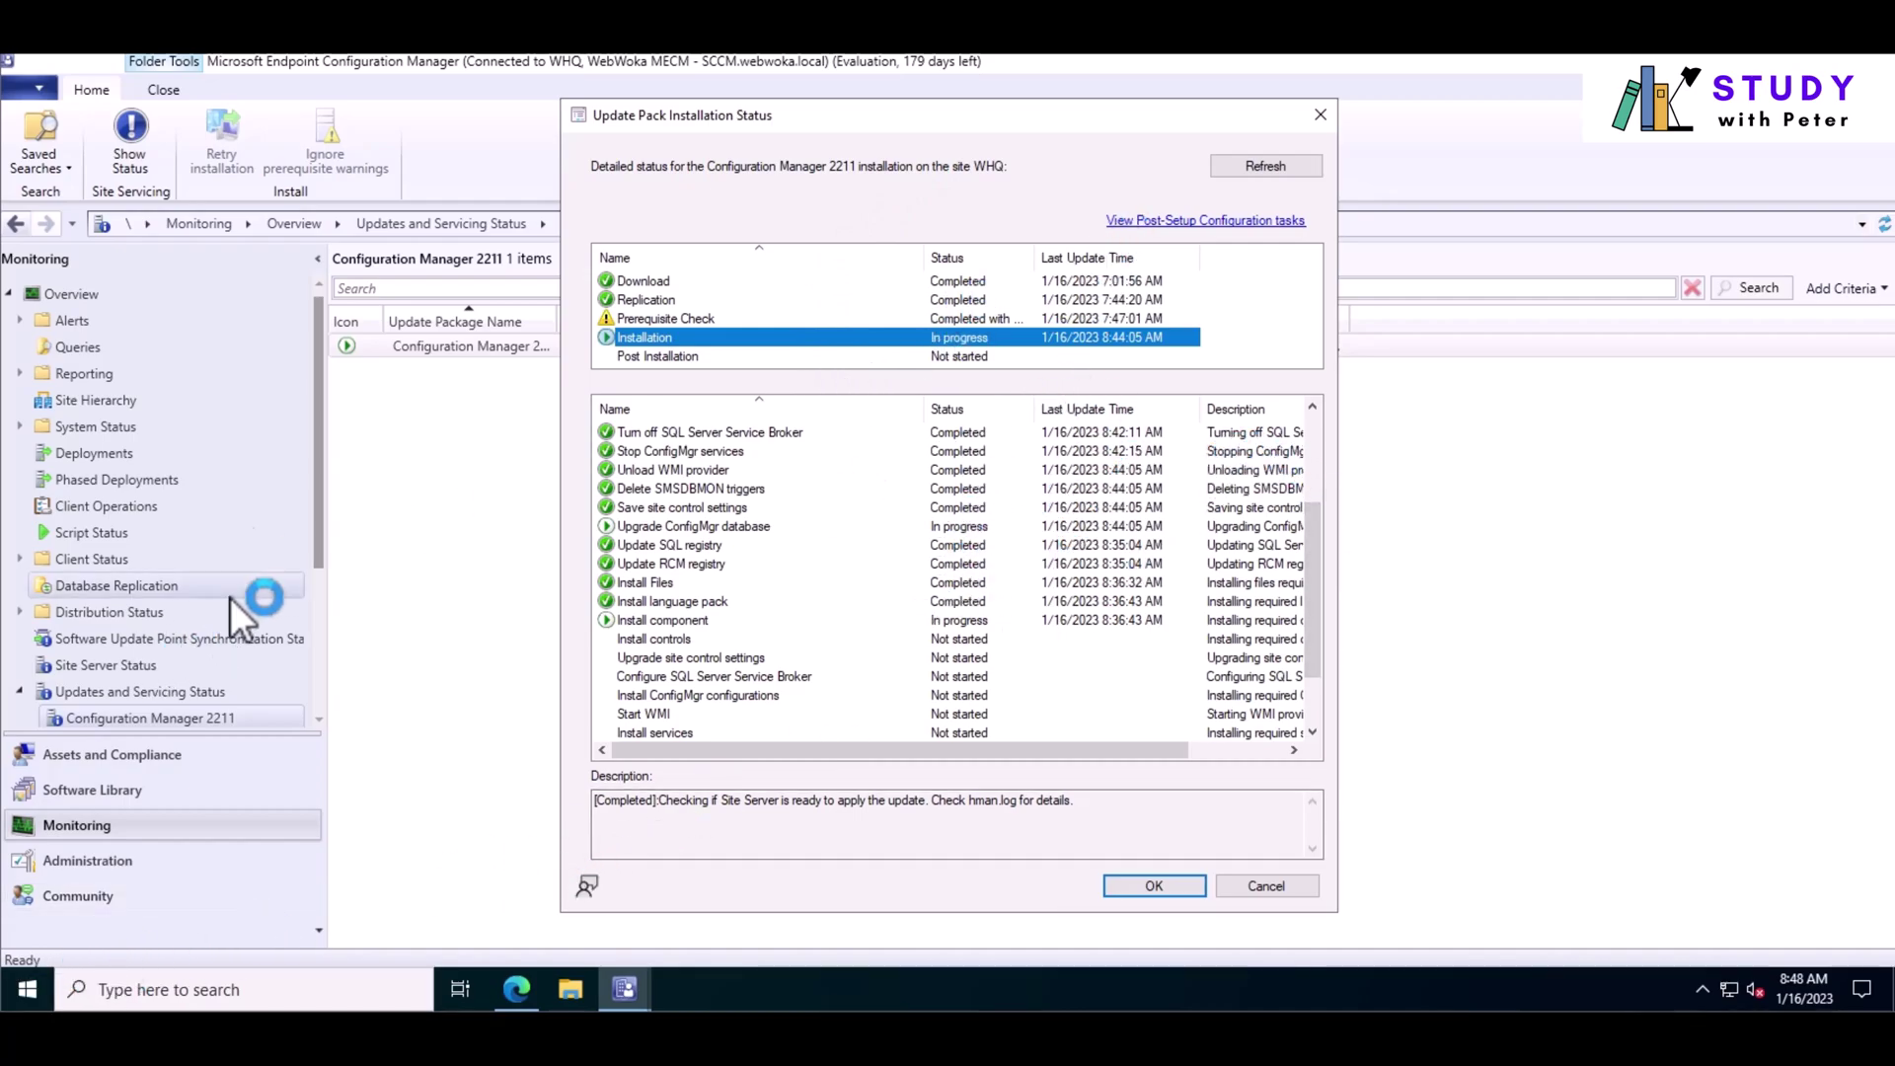
pyautogui.moveTo(1315, 546)
pyautogui.mouseDown()
pyautogui.moveTo(1314, 597)
pyautogui.moveTo(1301, 427)
pyautogui.moveTo(1317, 532)
pyautogui.mouseUp()
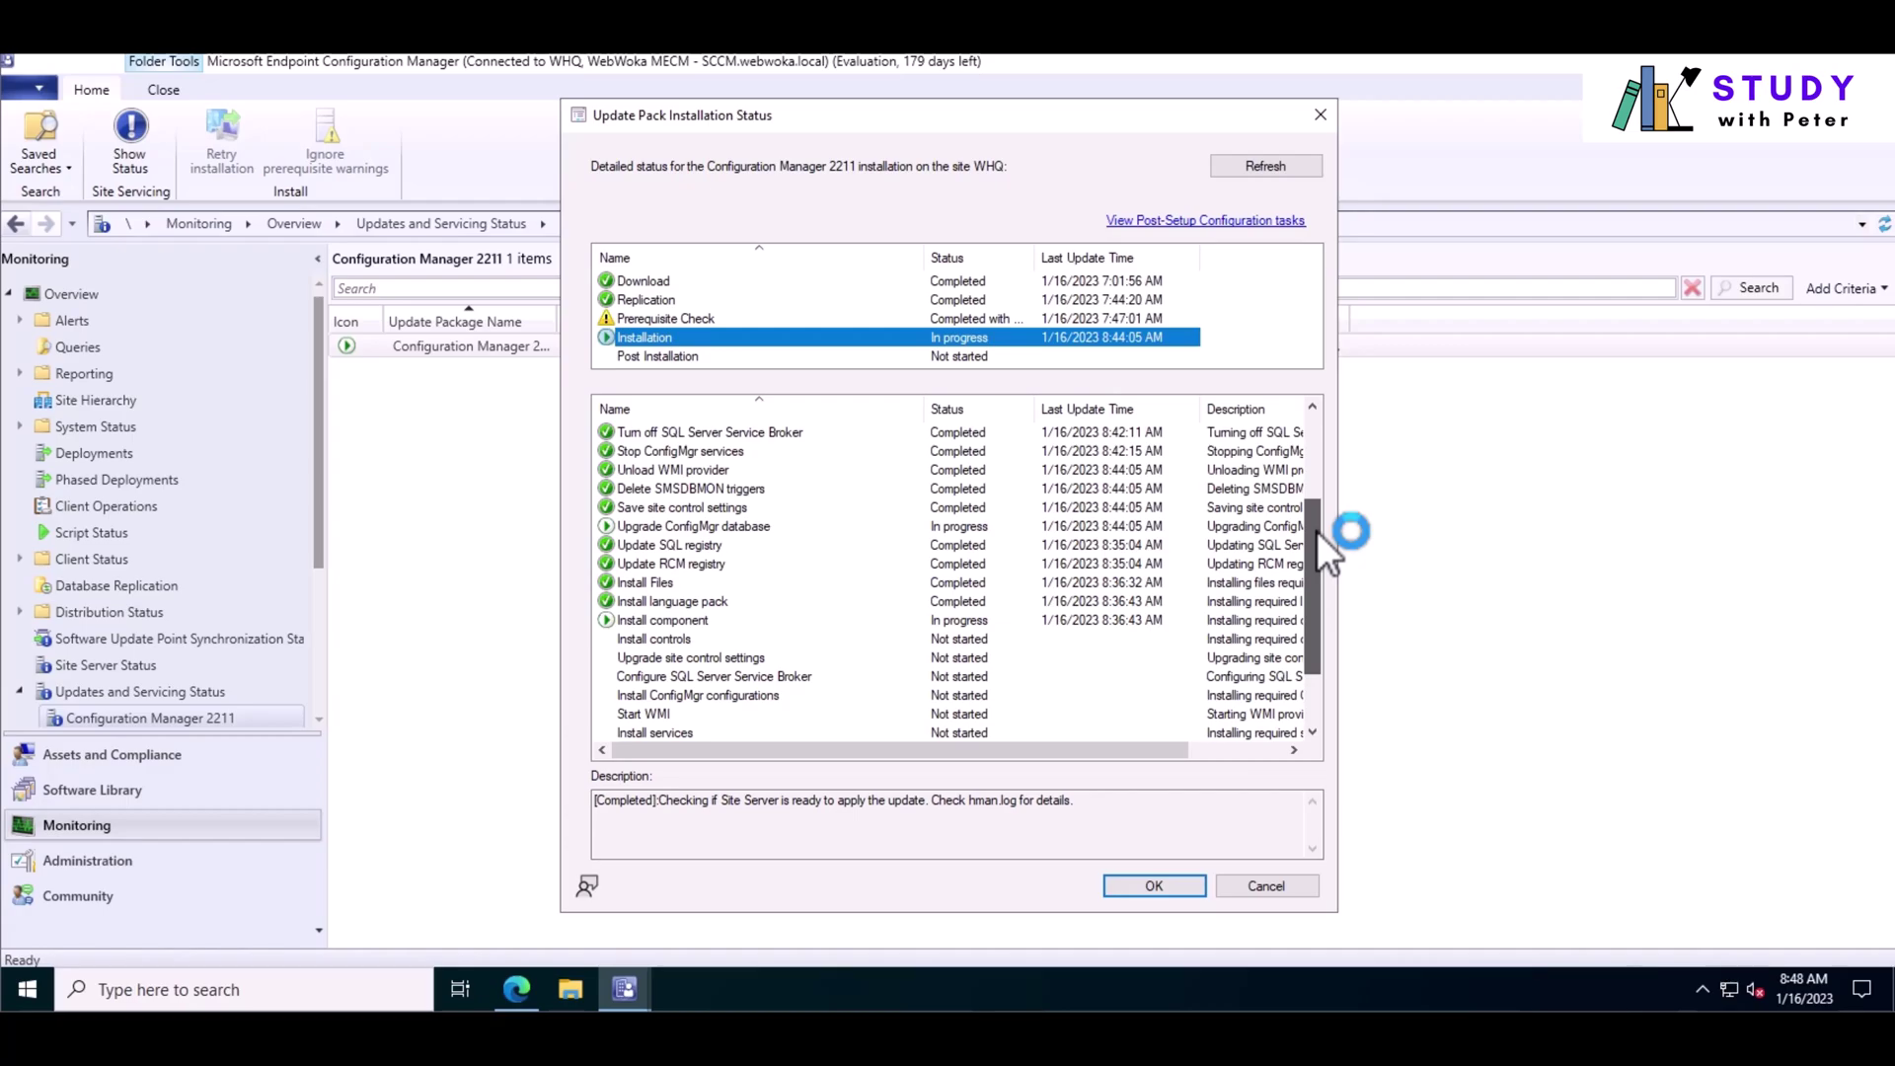
pyautogui.moveTo(1317, 533); pyautogui.dragTo(1270, 523)
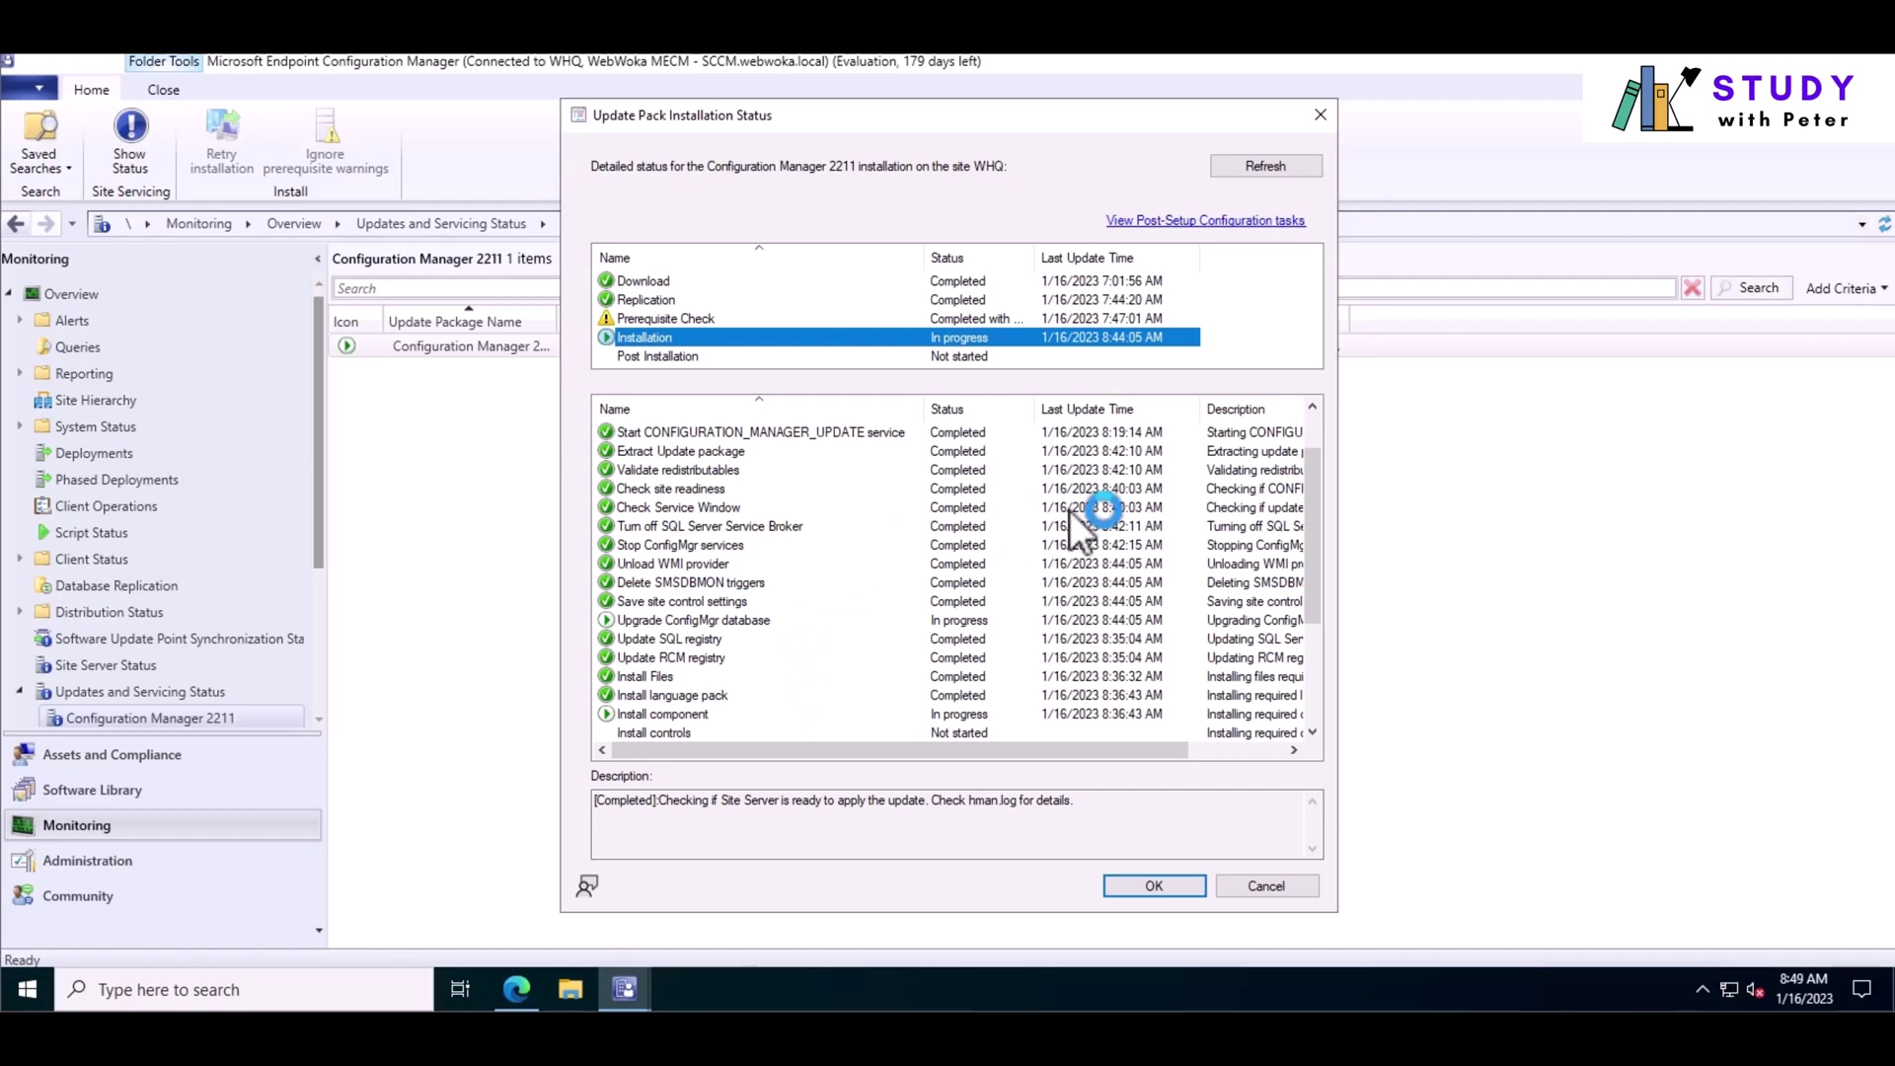
pyautogui.moveTo(1308, 479); pyautogui.dragTo(1316, 604)
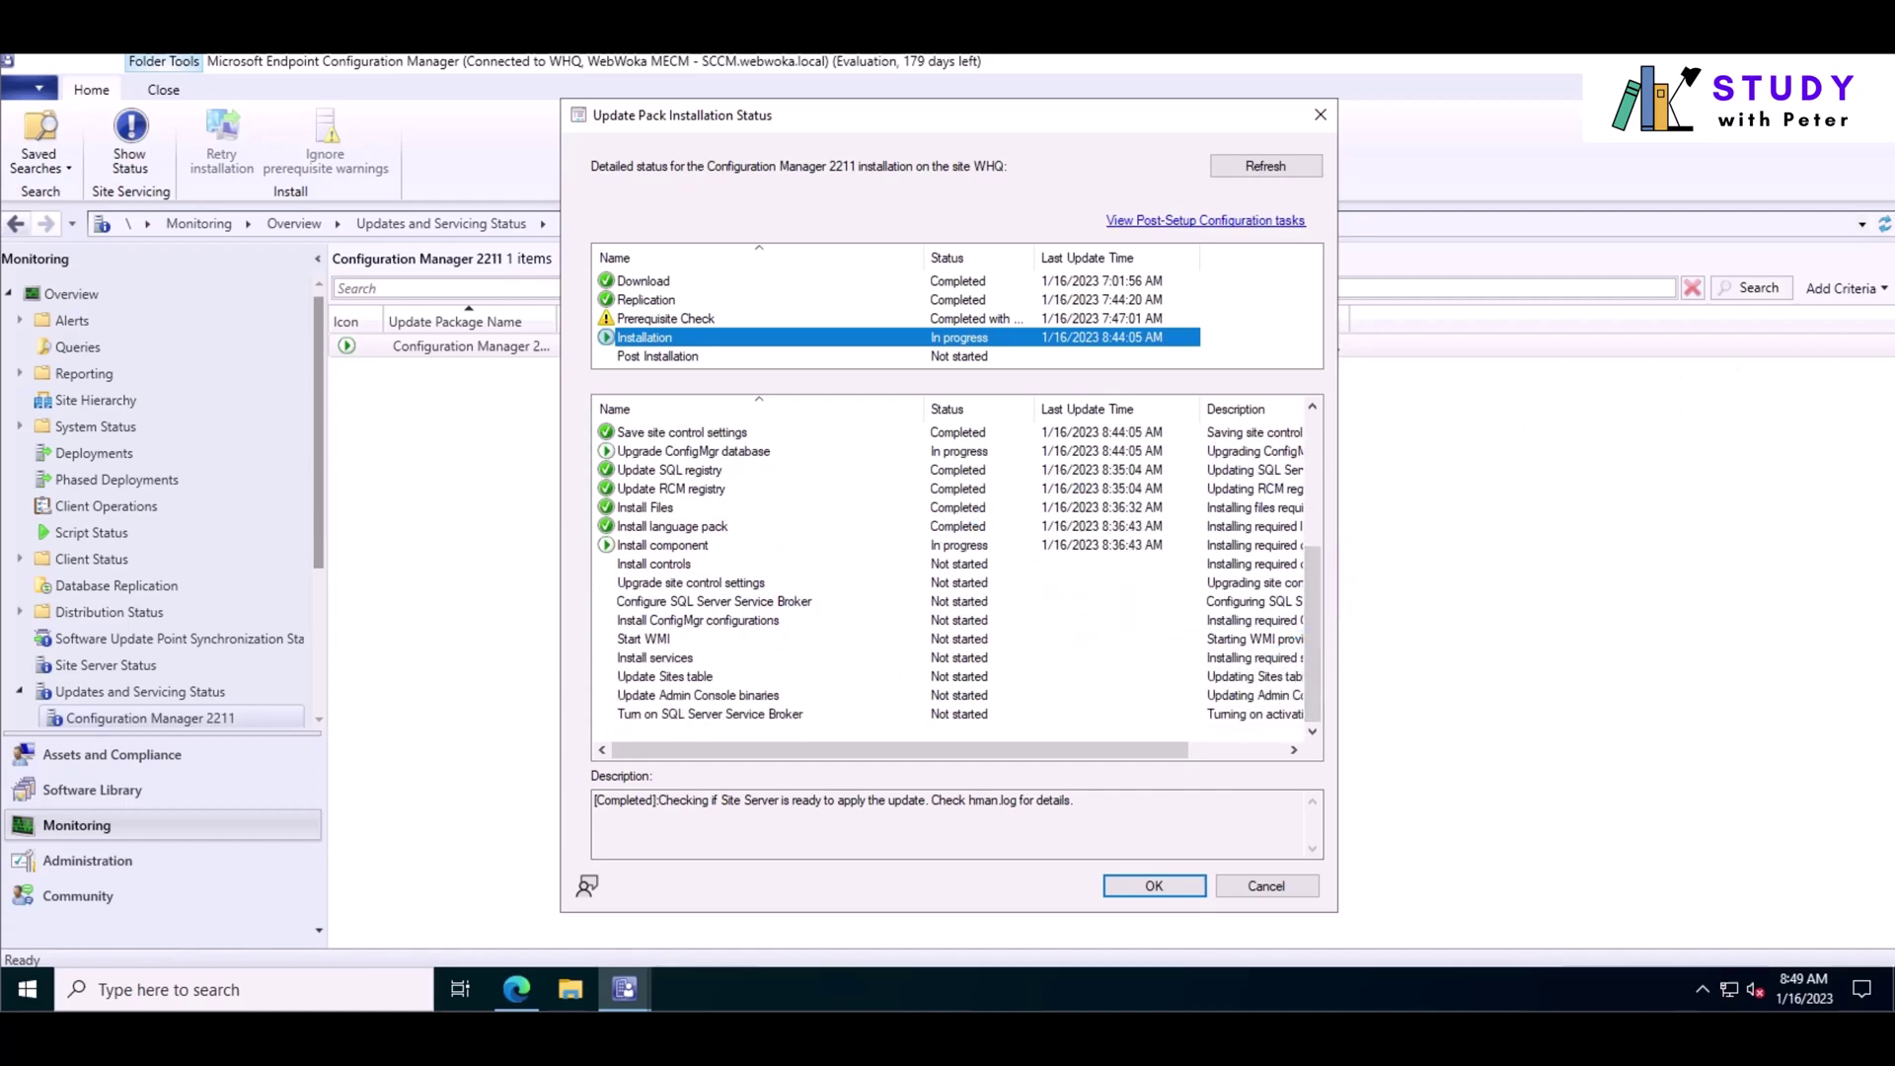
# Refresh the installation status and review the now-completed Installation stage steps.
pyautogui.click(661, 545)
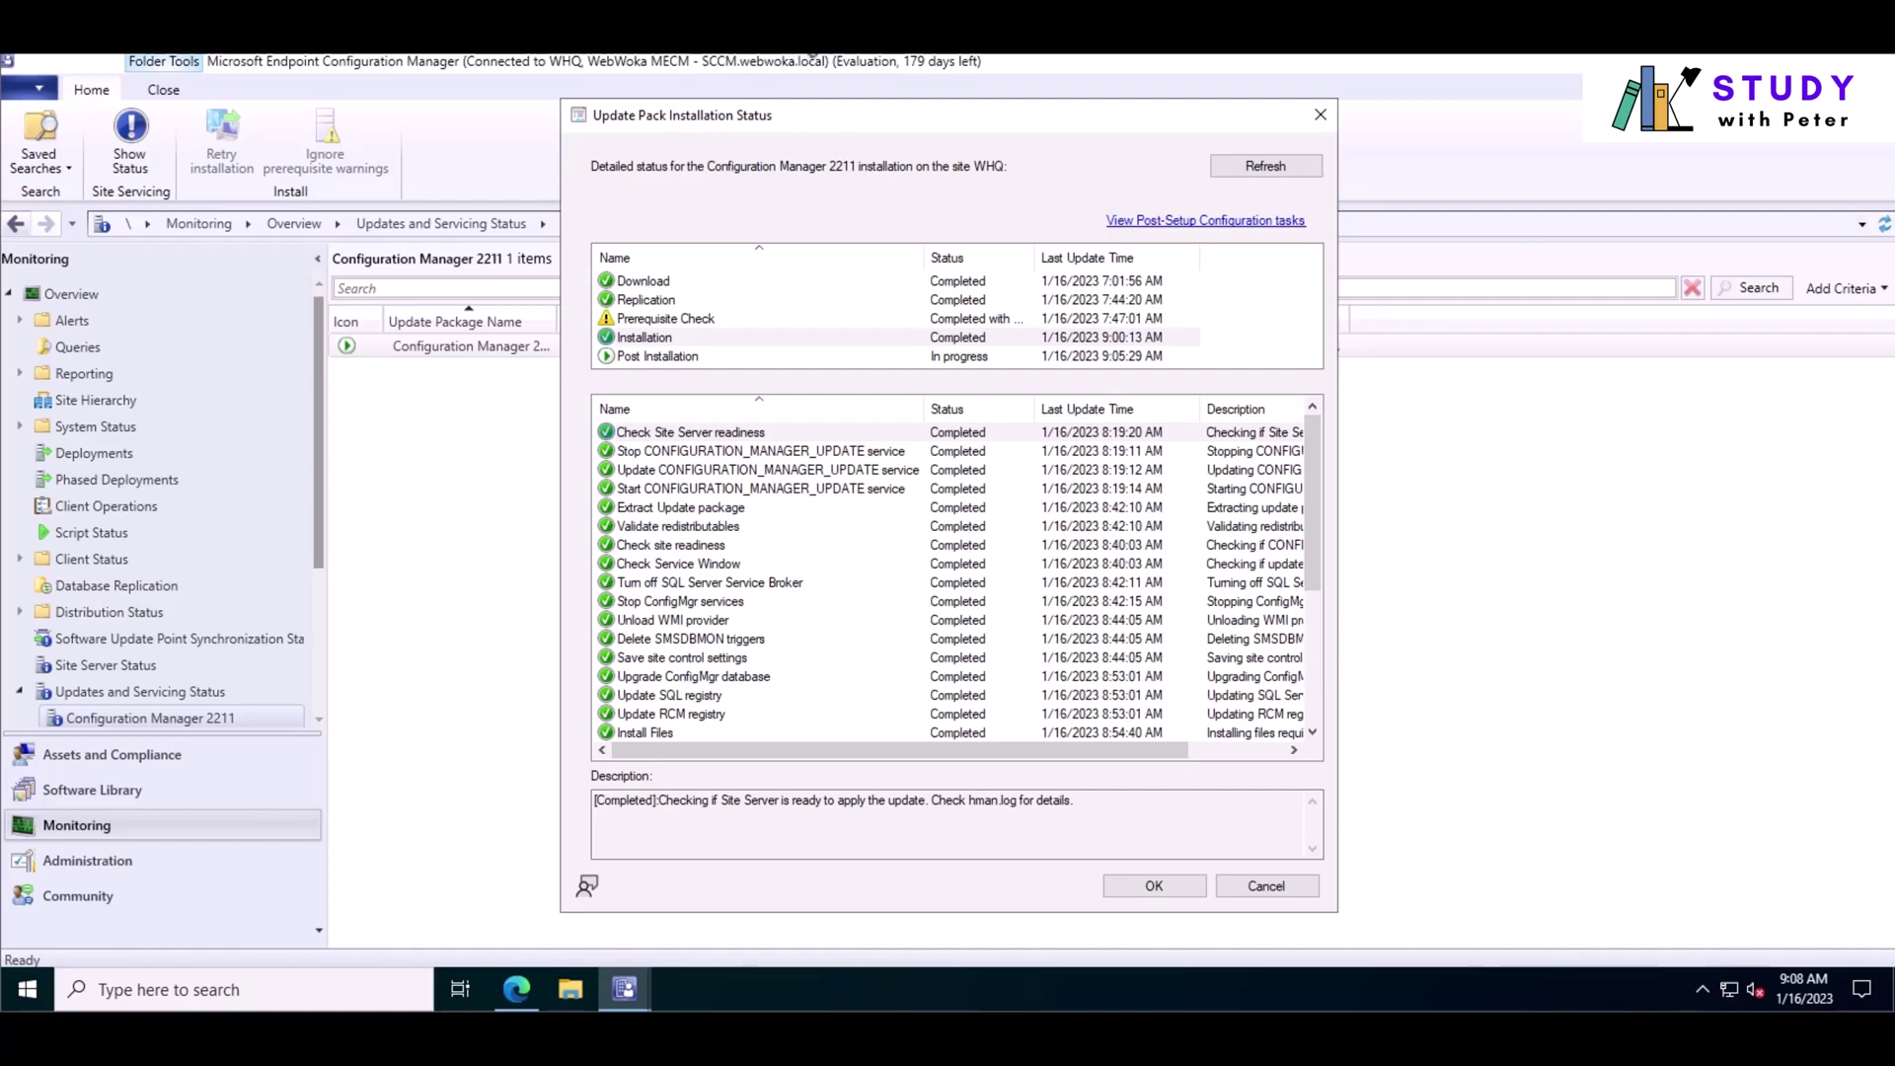
pyautogui.click(1292, 167)
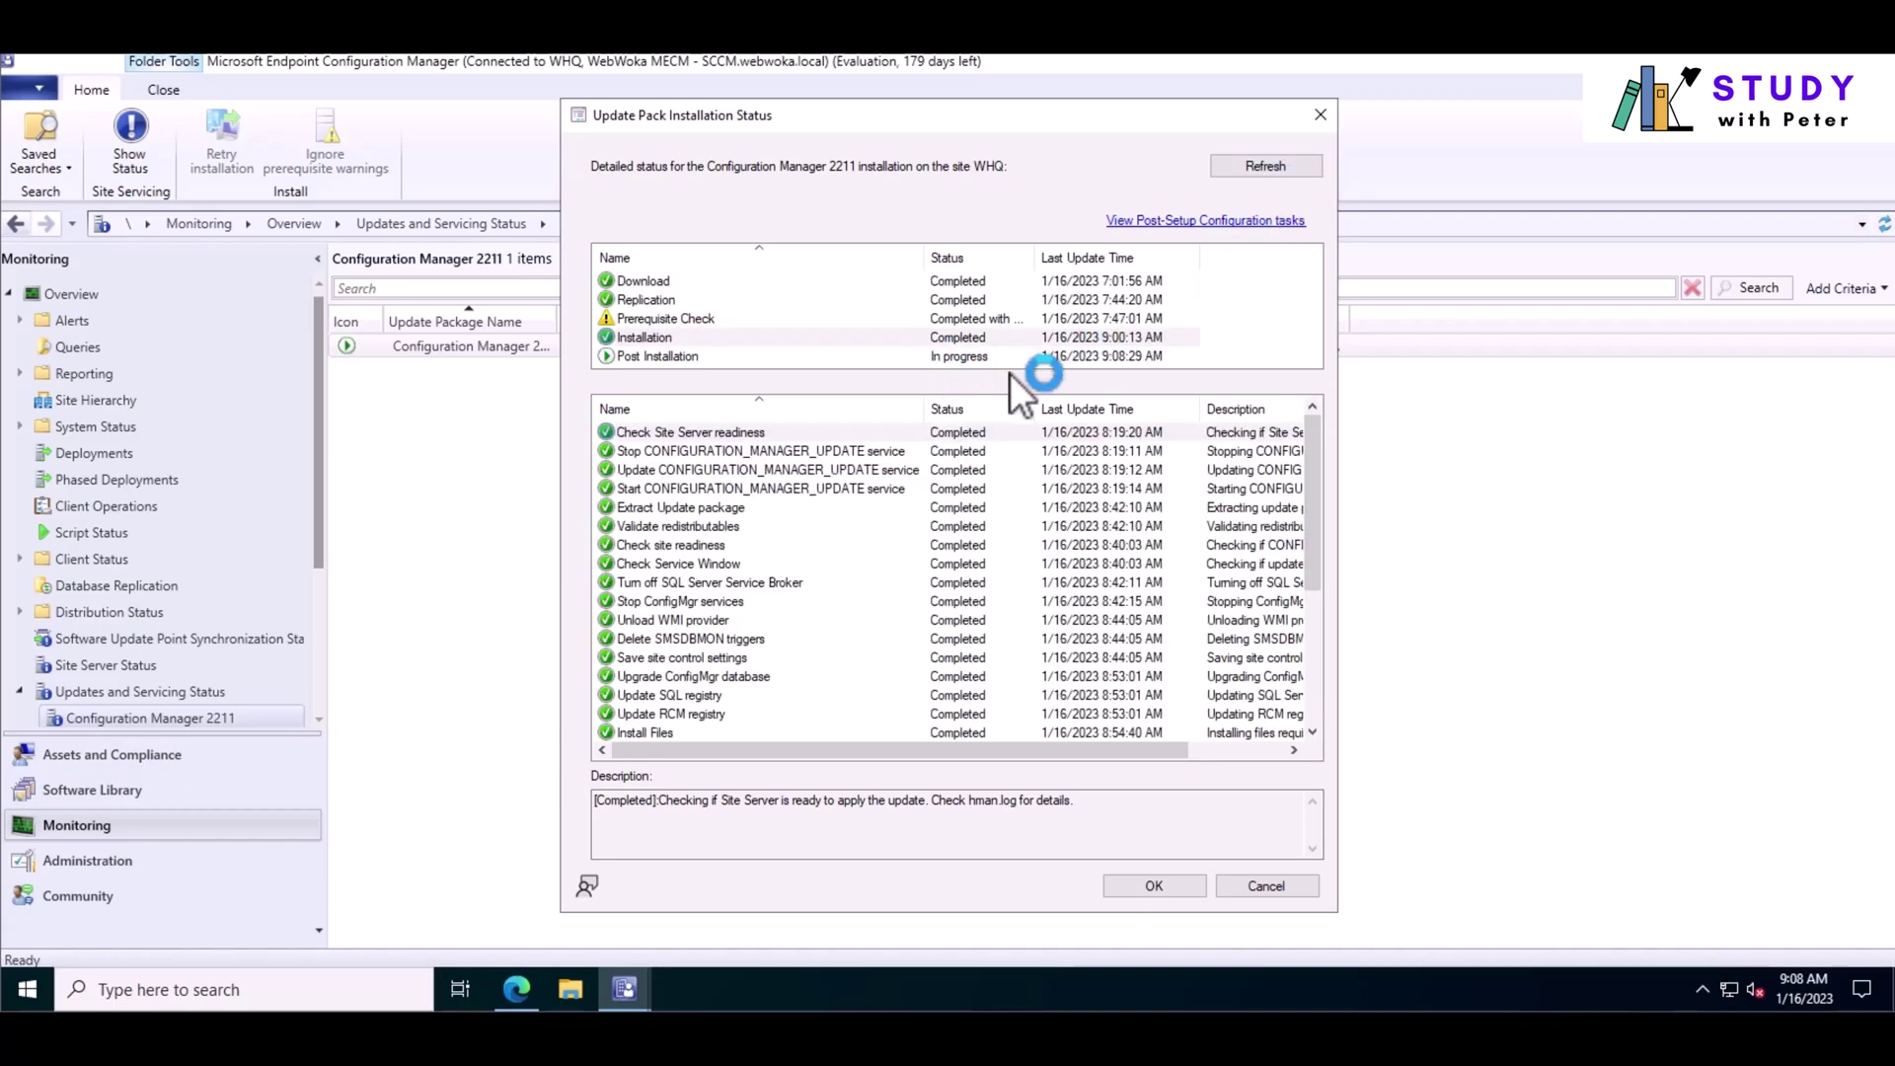
pyautogui.click(914, 357)
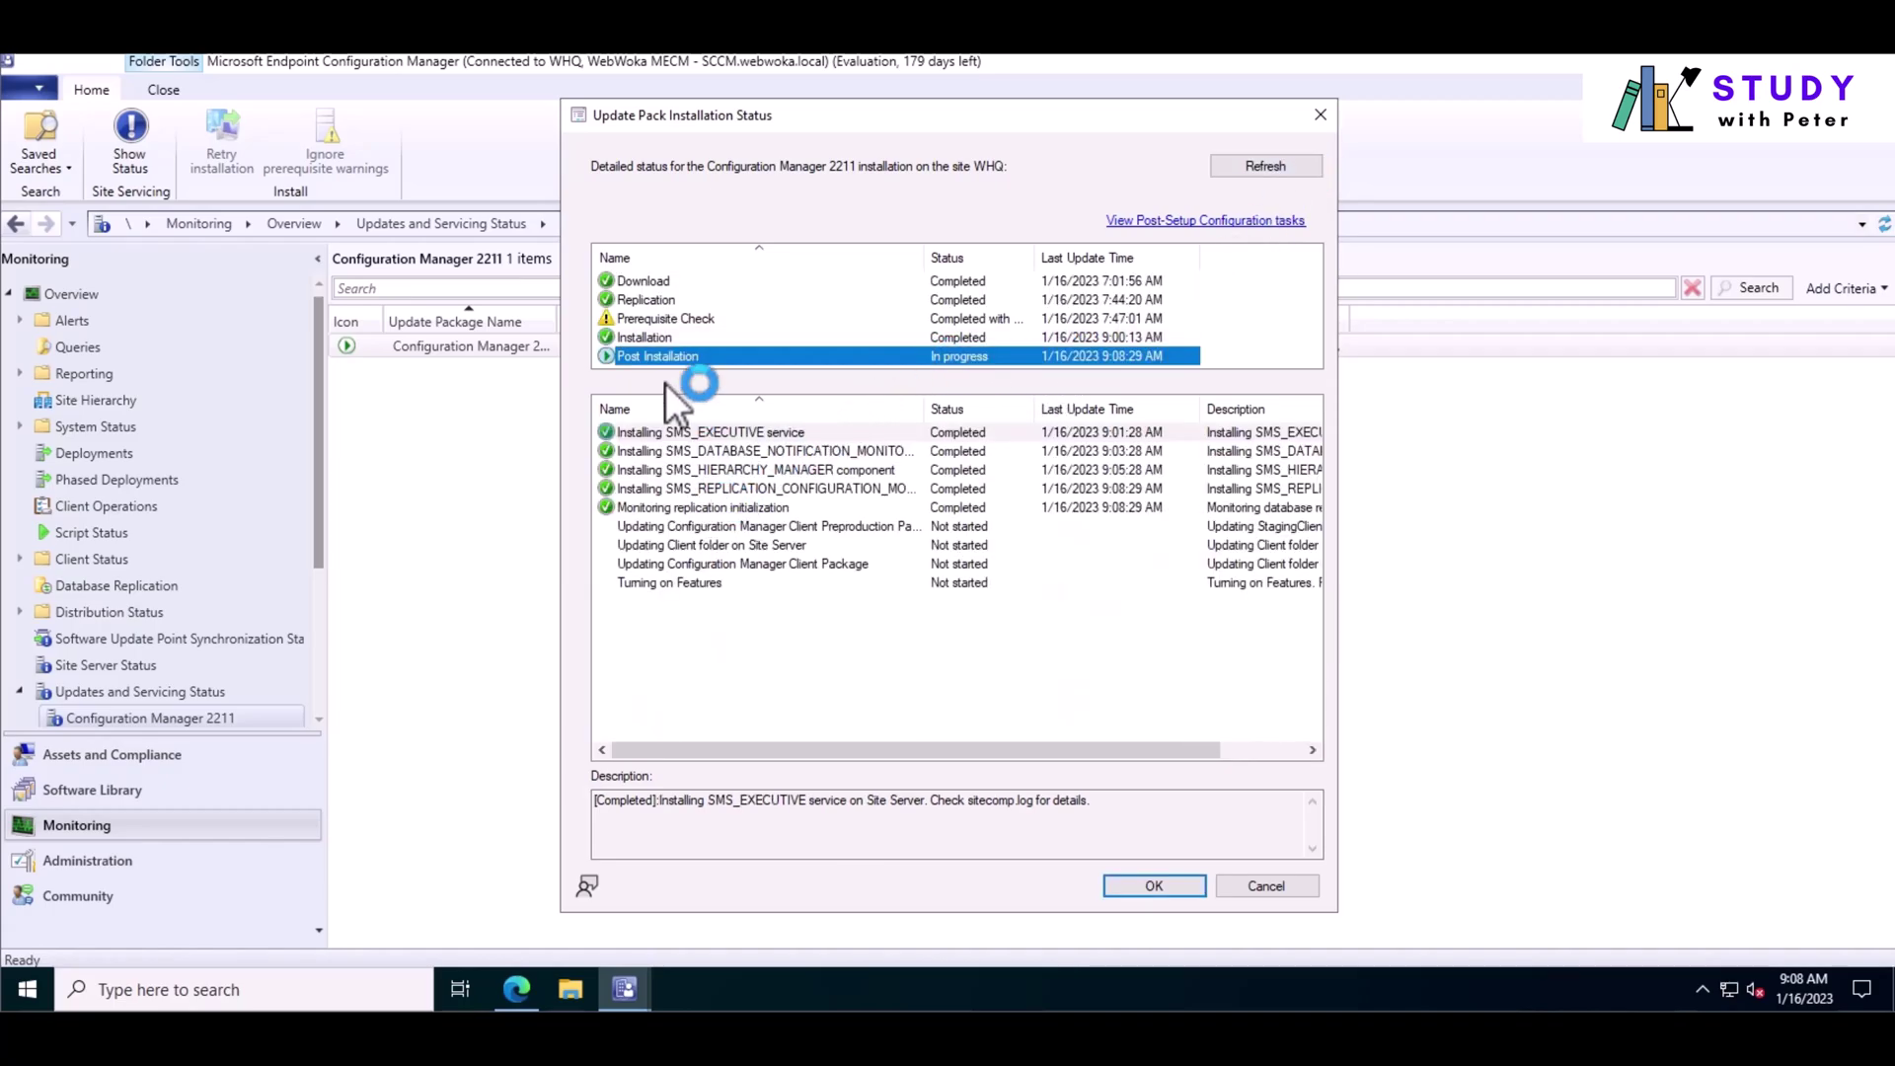
pyautogui.click(695, 336)
pyautogui.moveTo(1321, 509); pyautogui.dragTo(1316, 633)
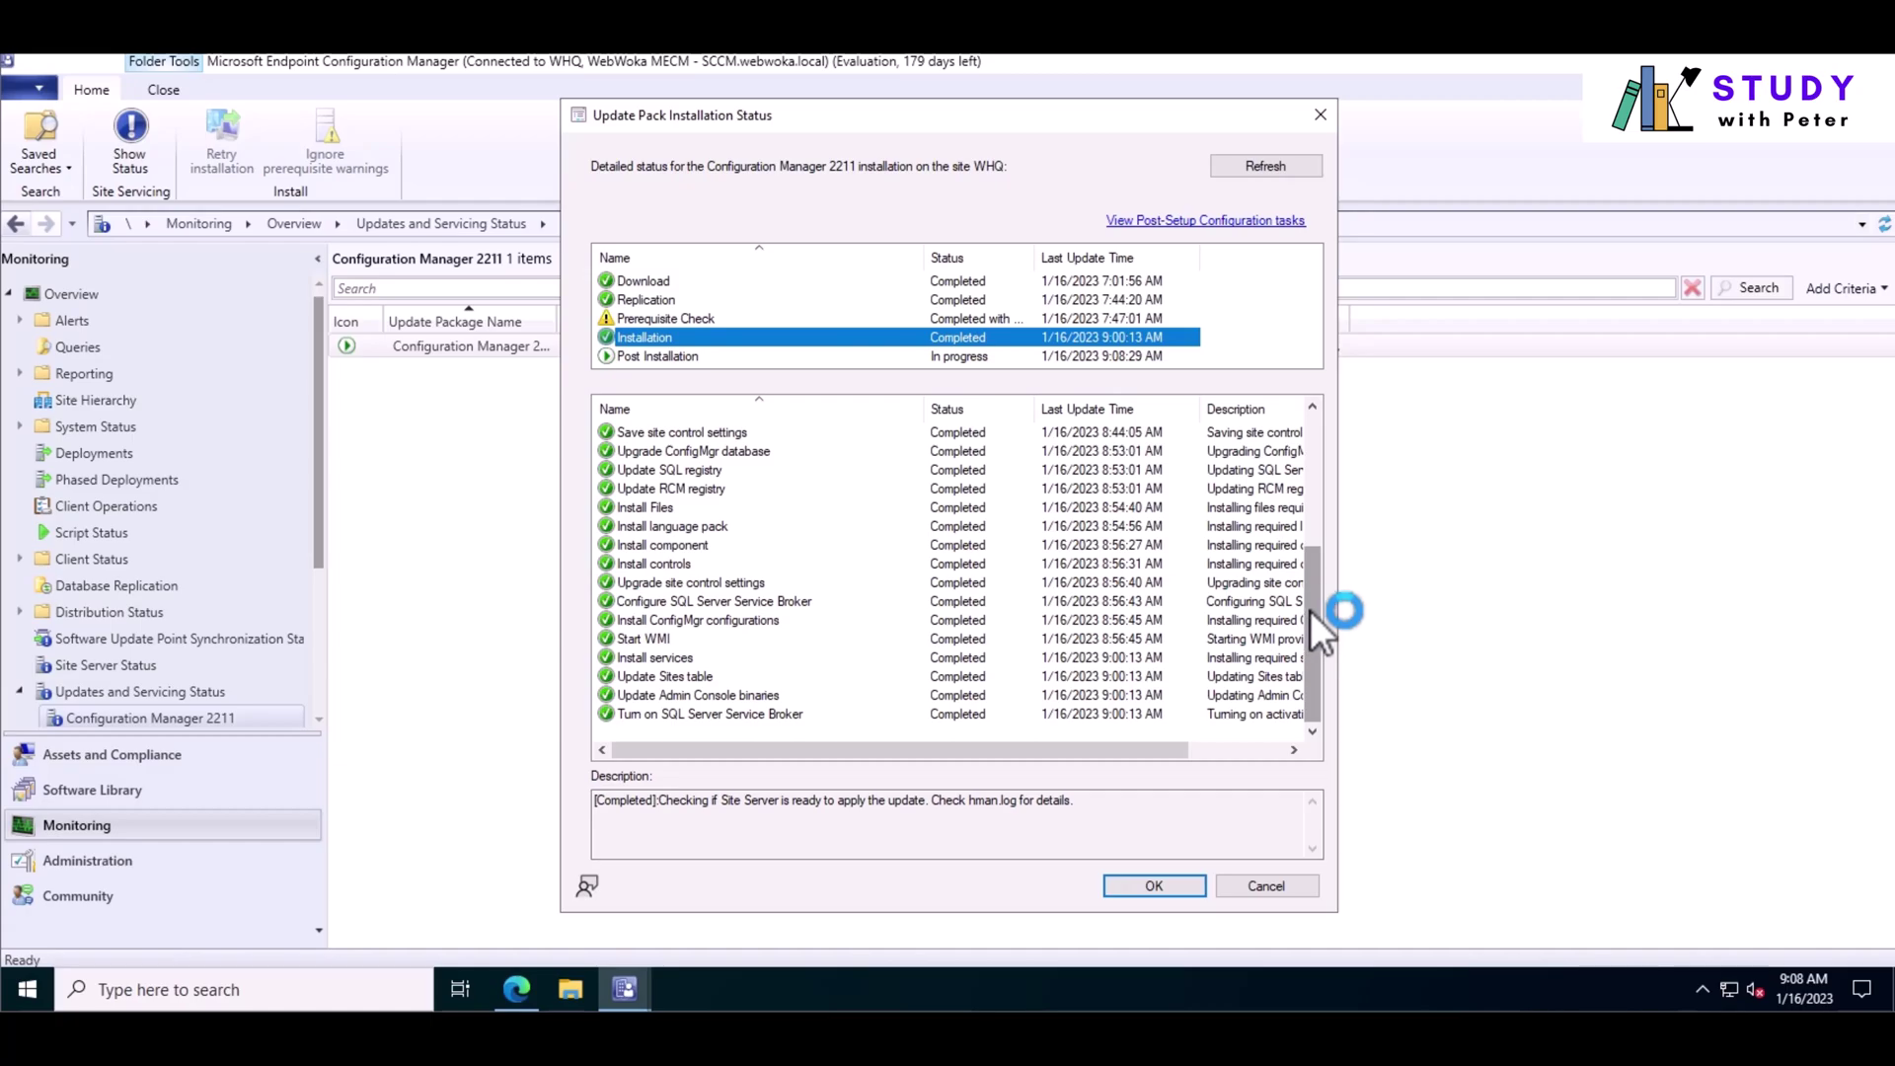
pyautogui.moveTo(1314, 612); pyautogui.dragTo(1296, 448)
# Read the Post Installation steps: client preproduction package, client folder, client package, Turning on Features.
pyautogui.click(659, 356)
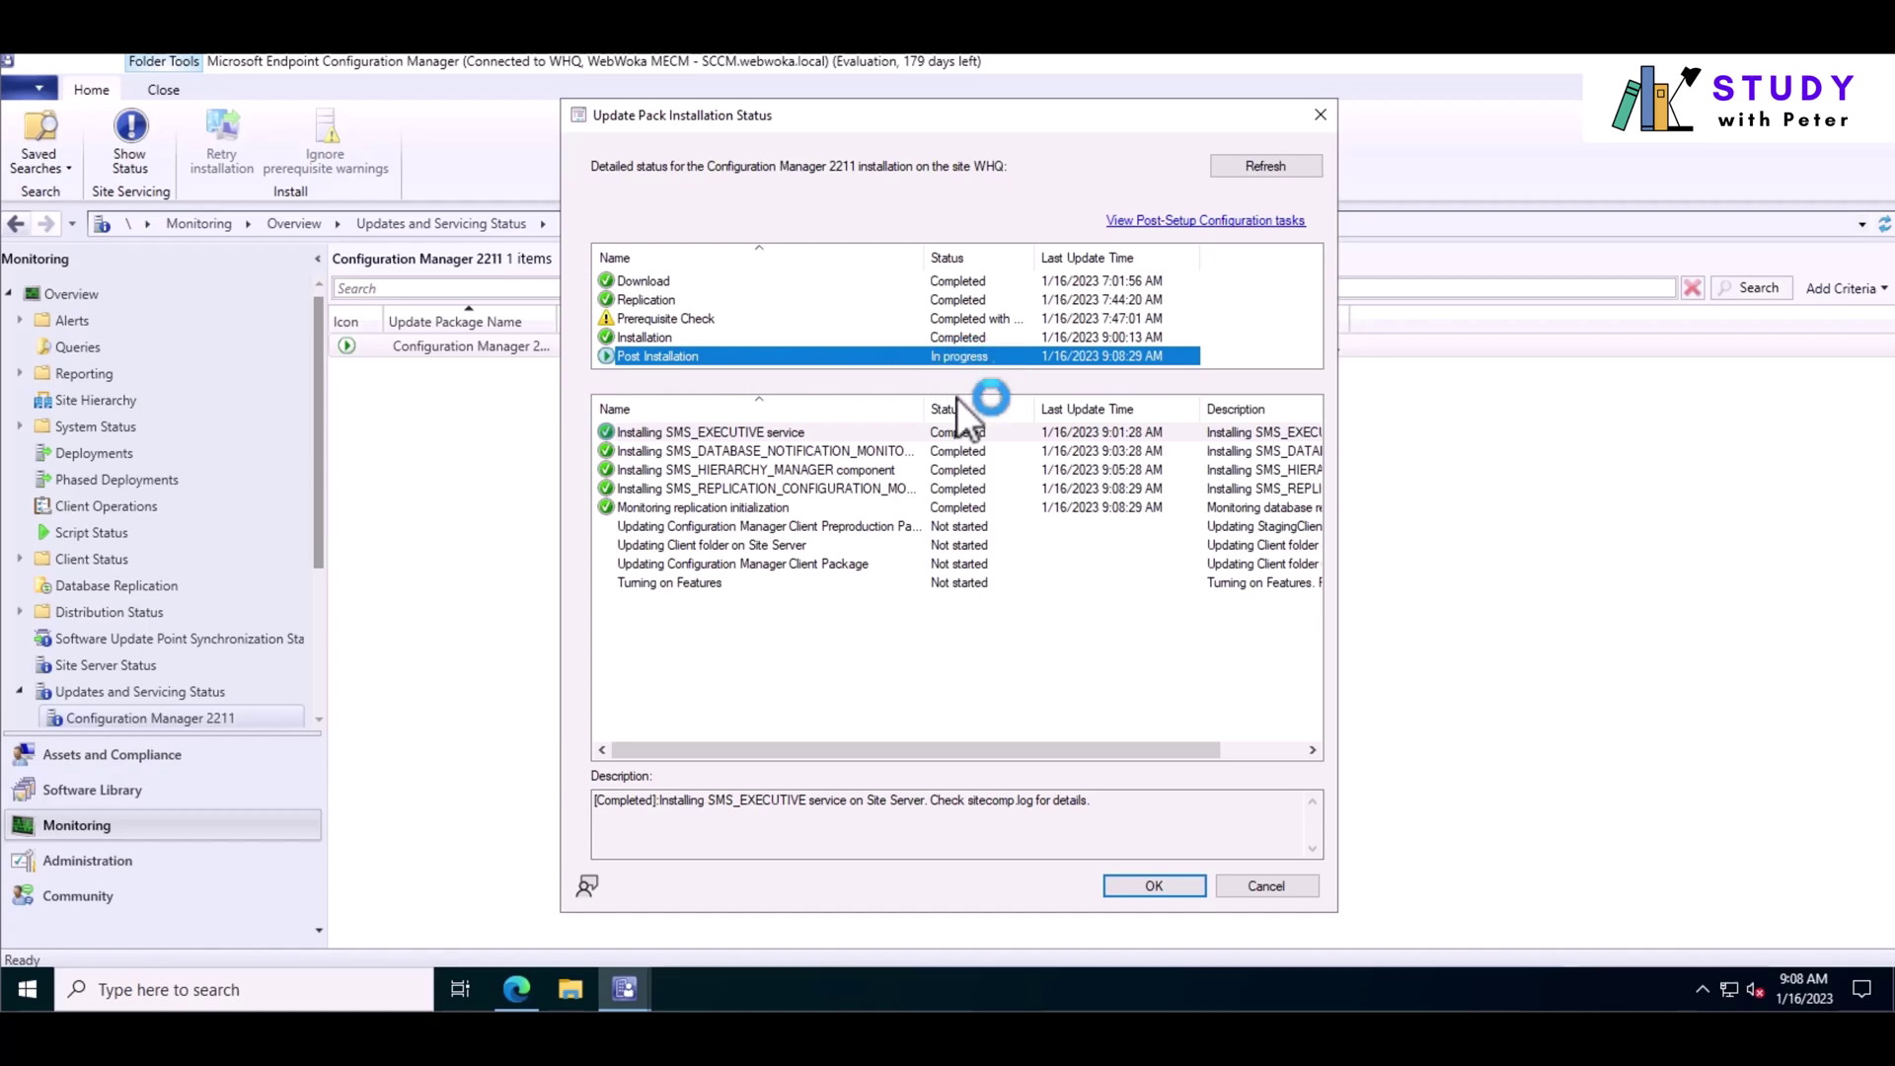
pyautogui.click(966, 525)
pyautogui.click(956, 547)
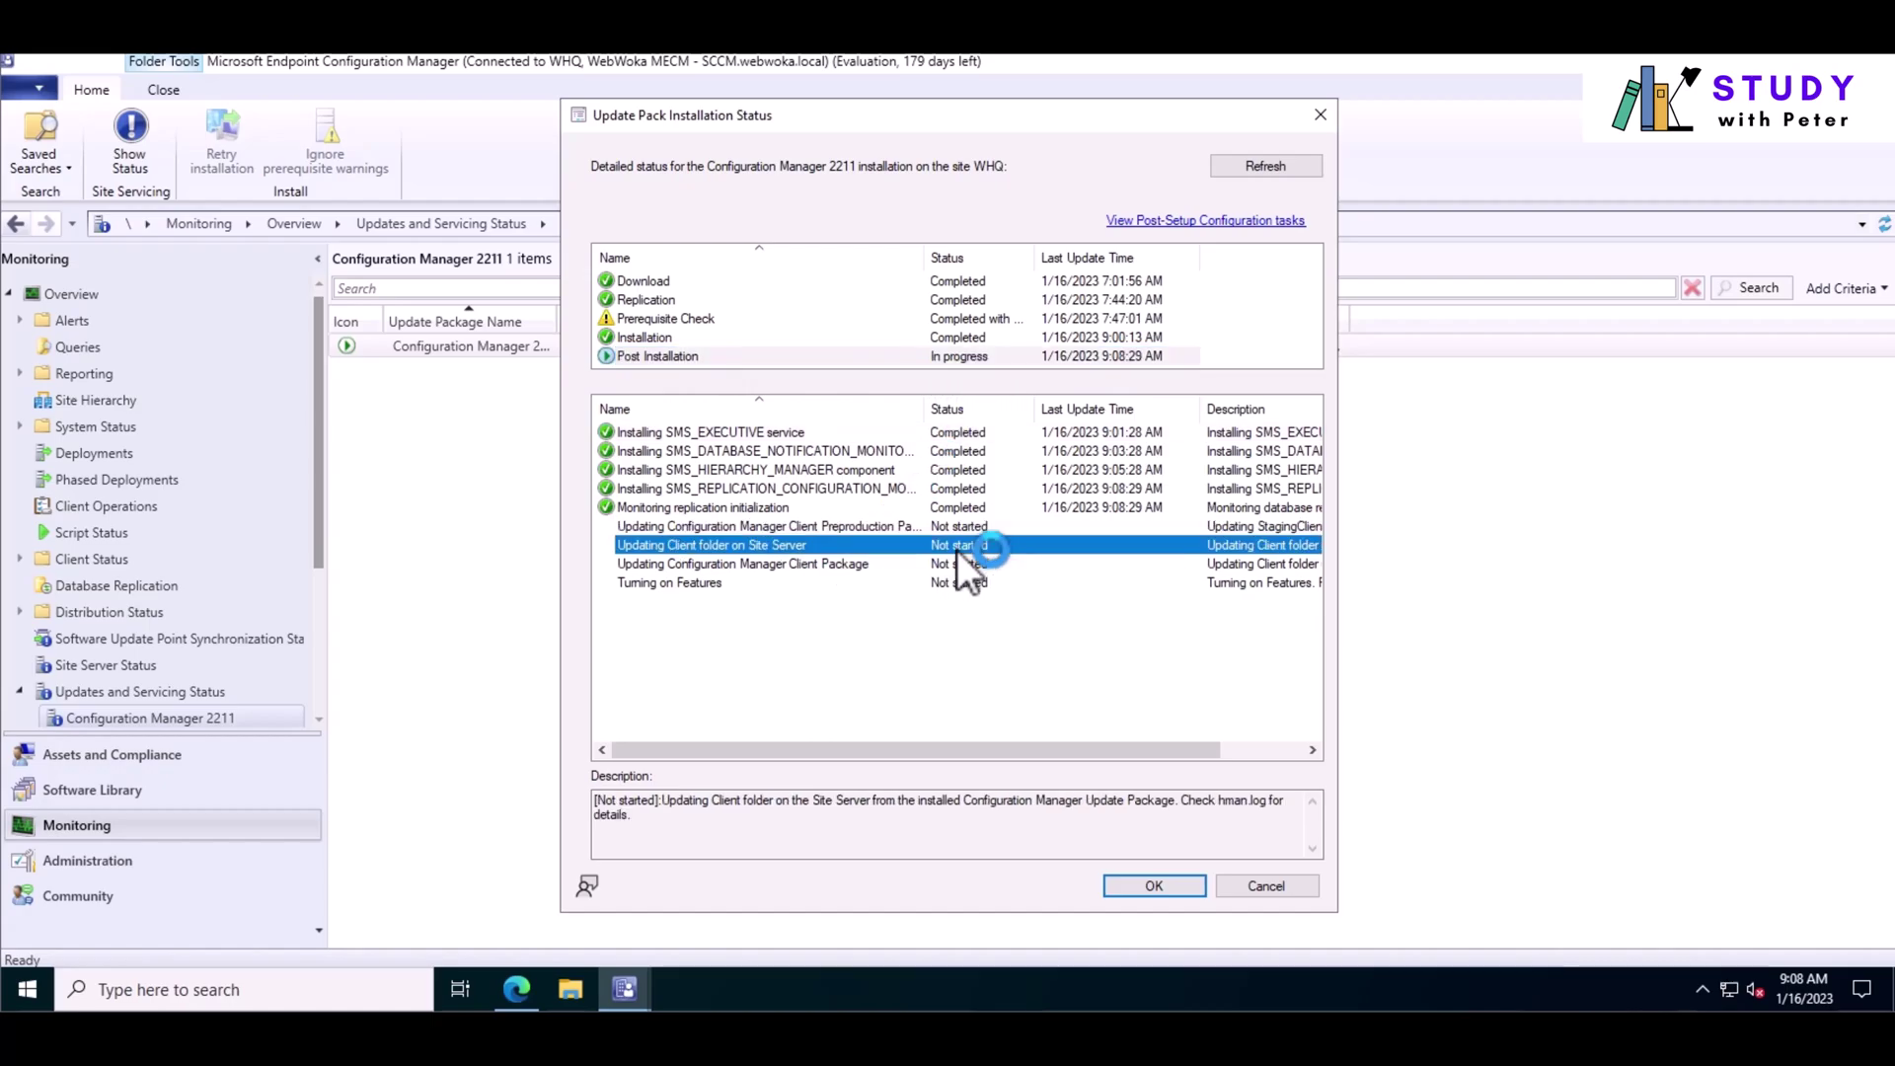
pyautogui.click(953, 565)
pyautogui.click(952, 586)
pyautogui.click(951, 525)
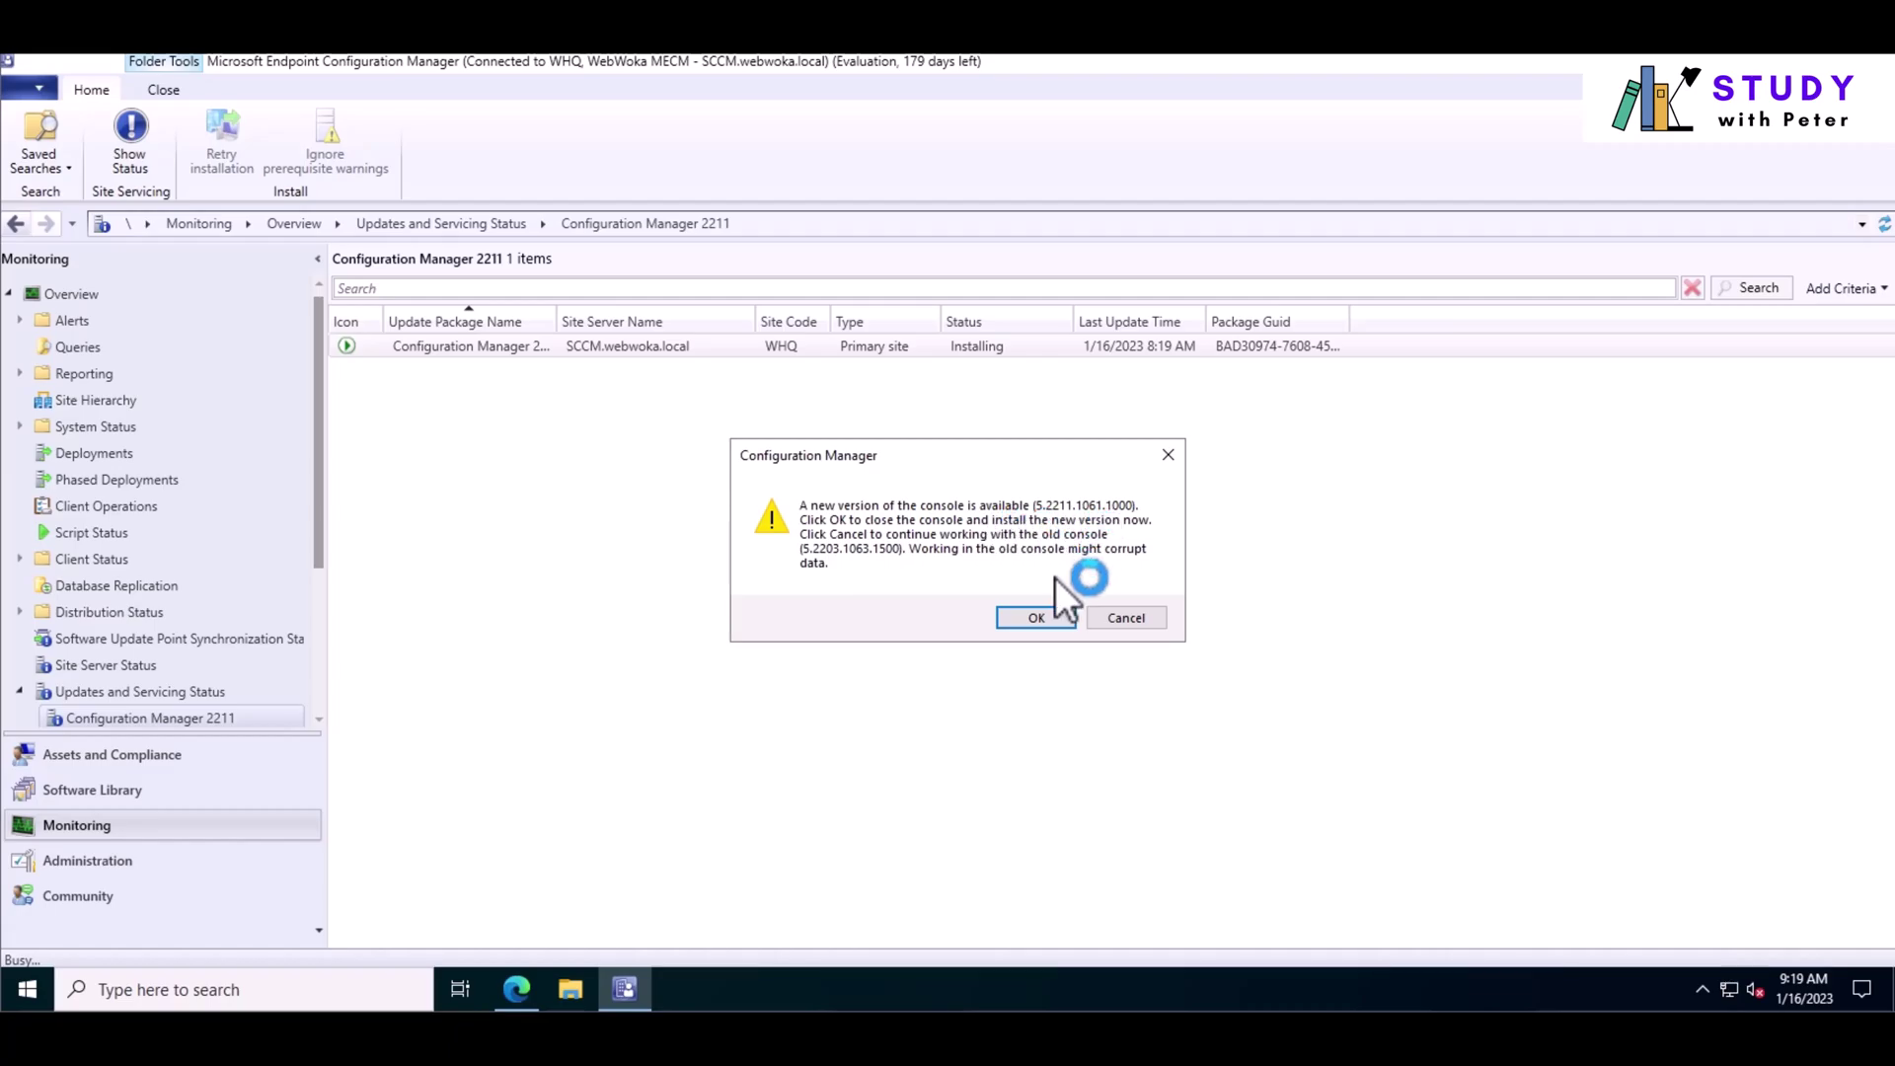
# Accept installing console version 5.2211.1061.1000 and approve the User Account Control prompt.
pyautogui.click(1033, 622)
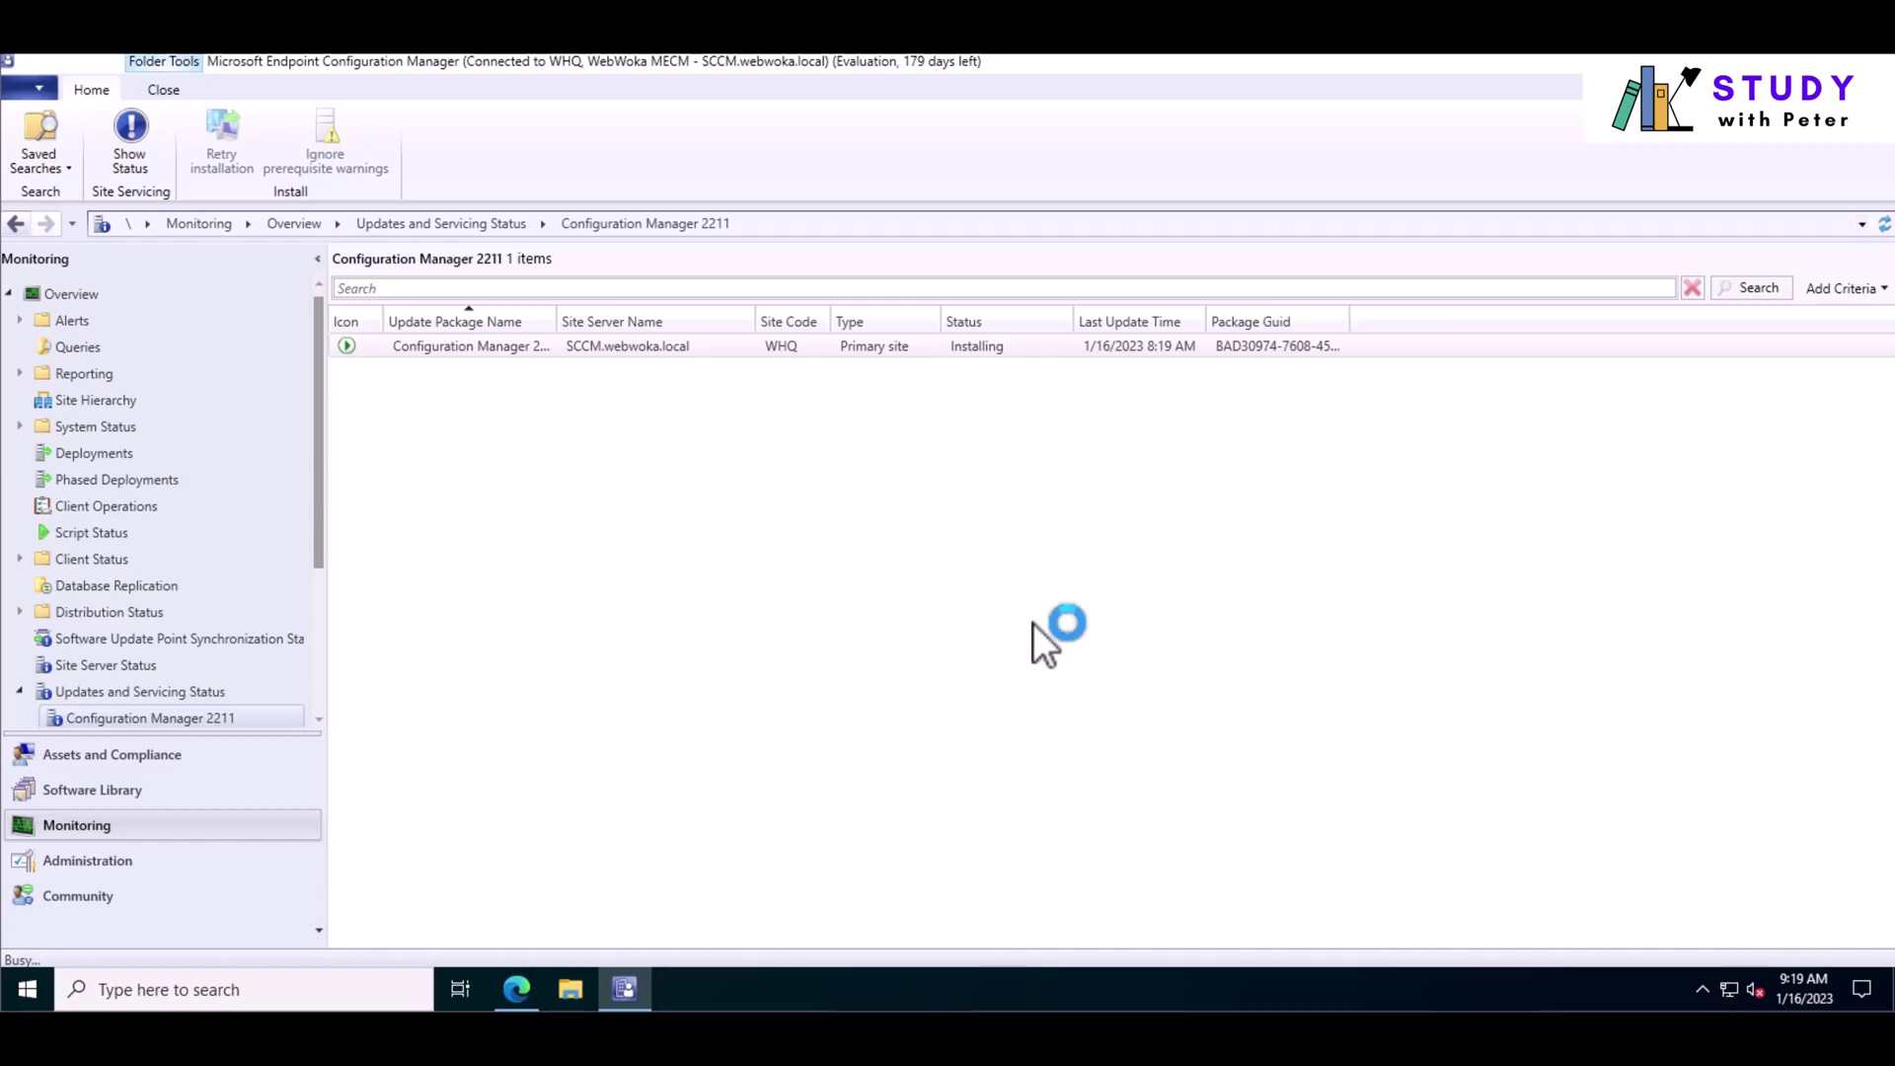
pyautogui.click(851, 671)
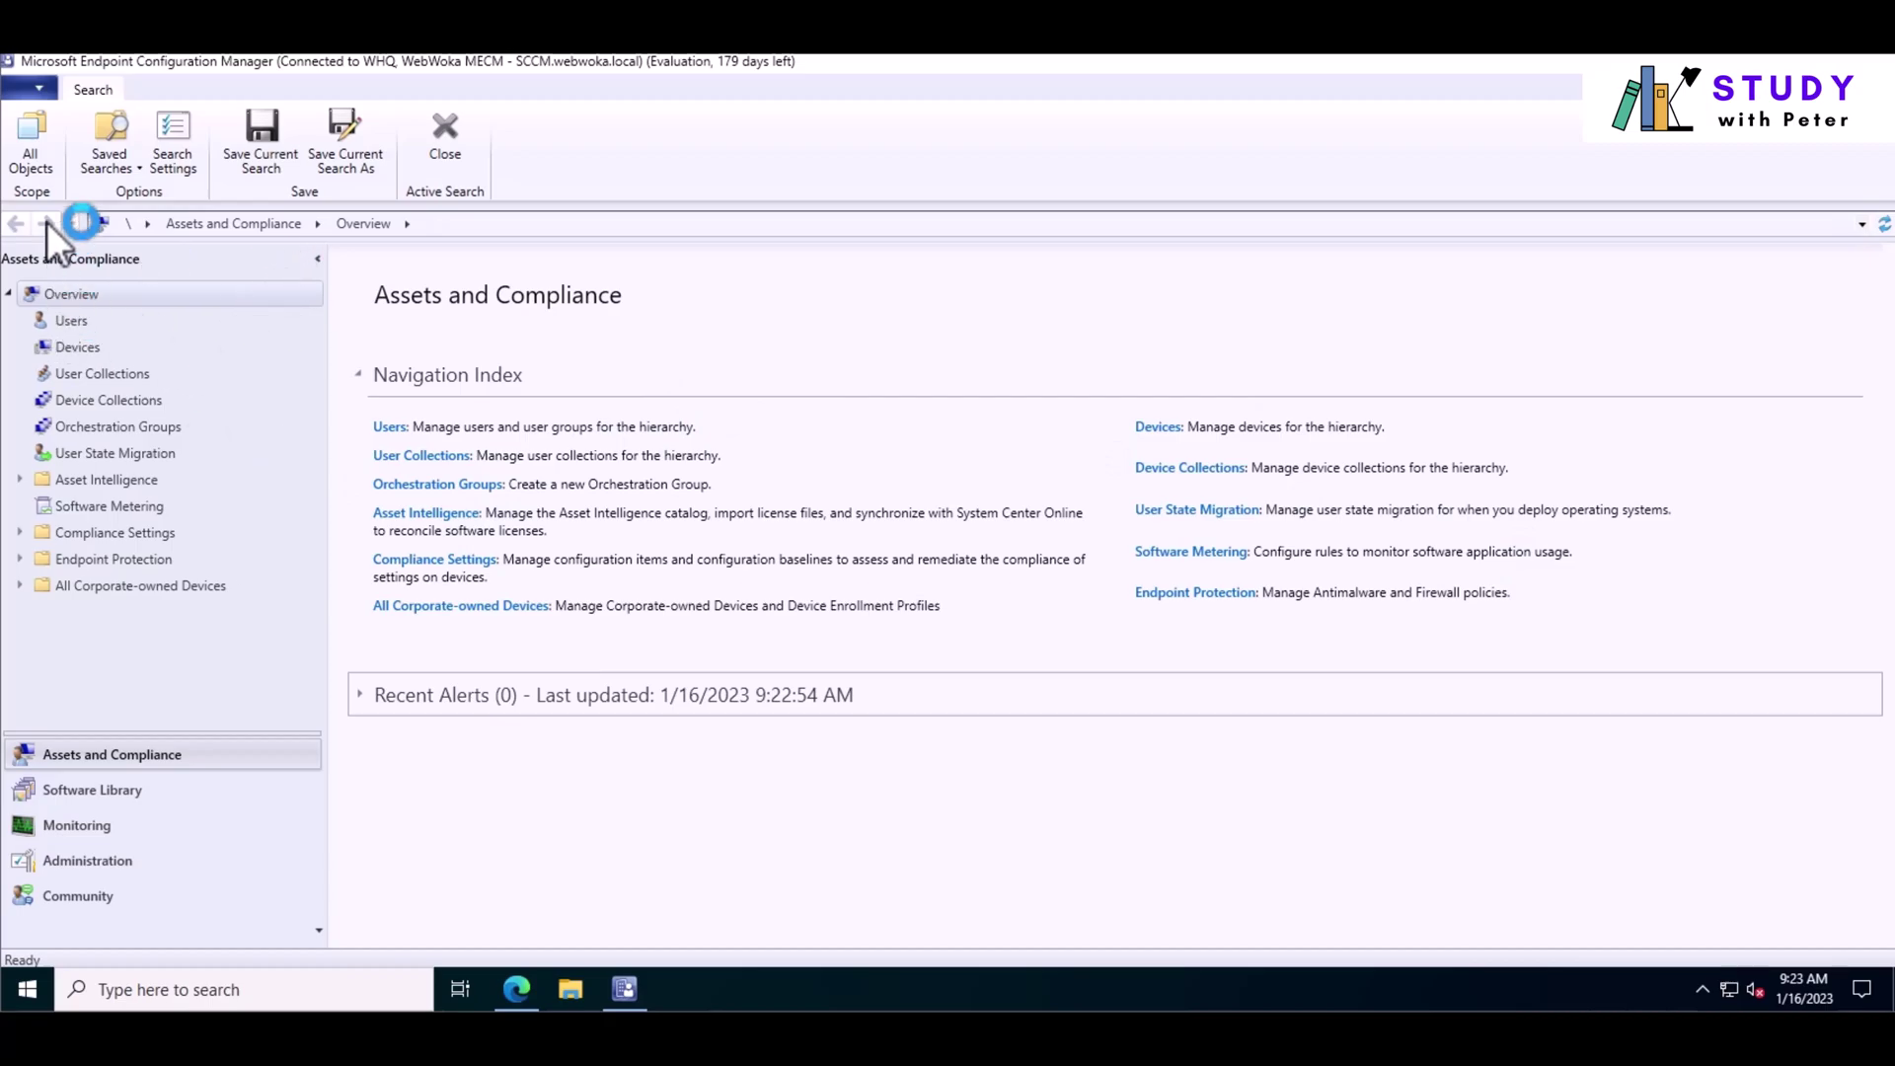
# Check About Configuration Manager to confirm console version 5.2211.1061.1000.
pyautogui.click(27, 87)
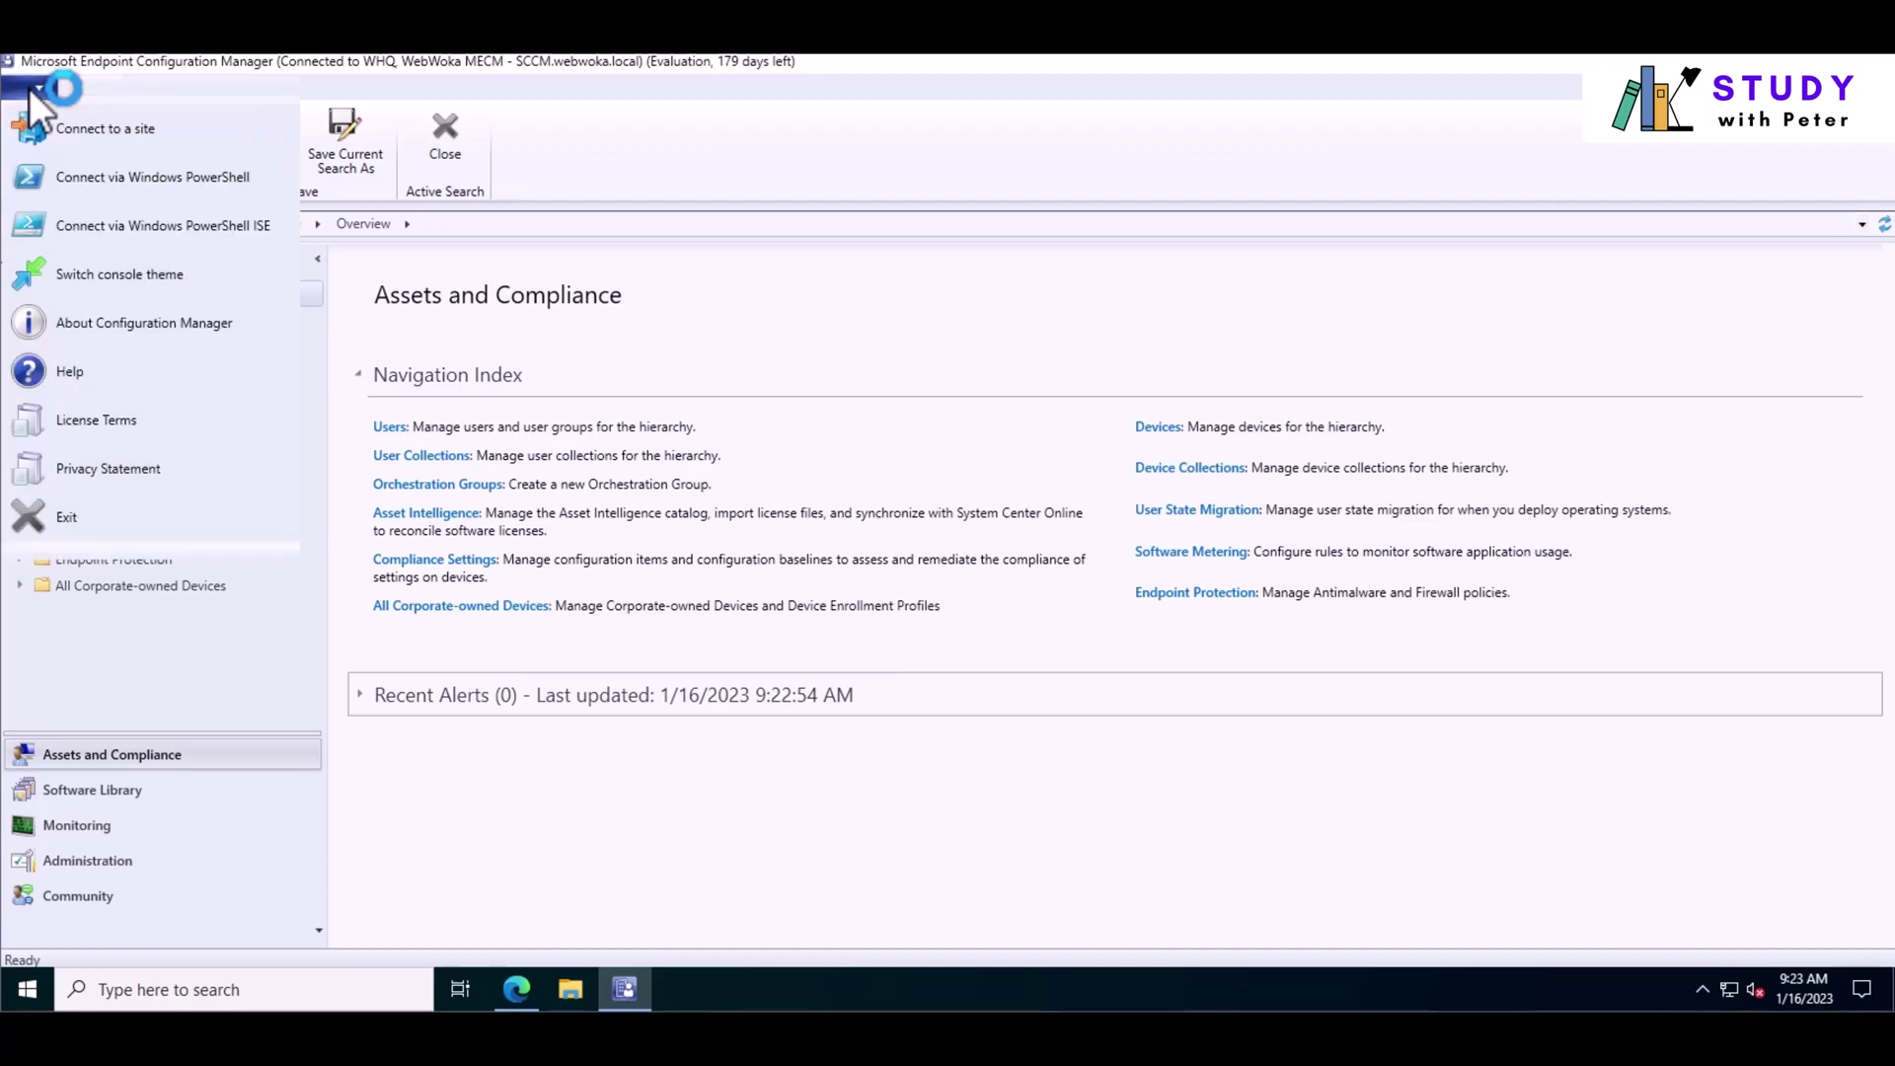
pyautogui.click(153, 326)
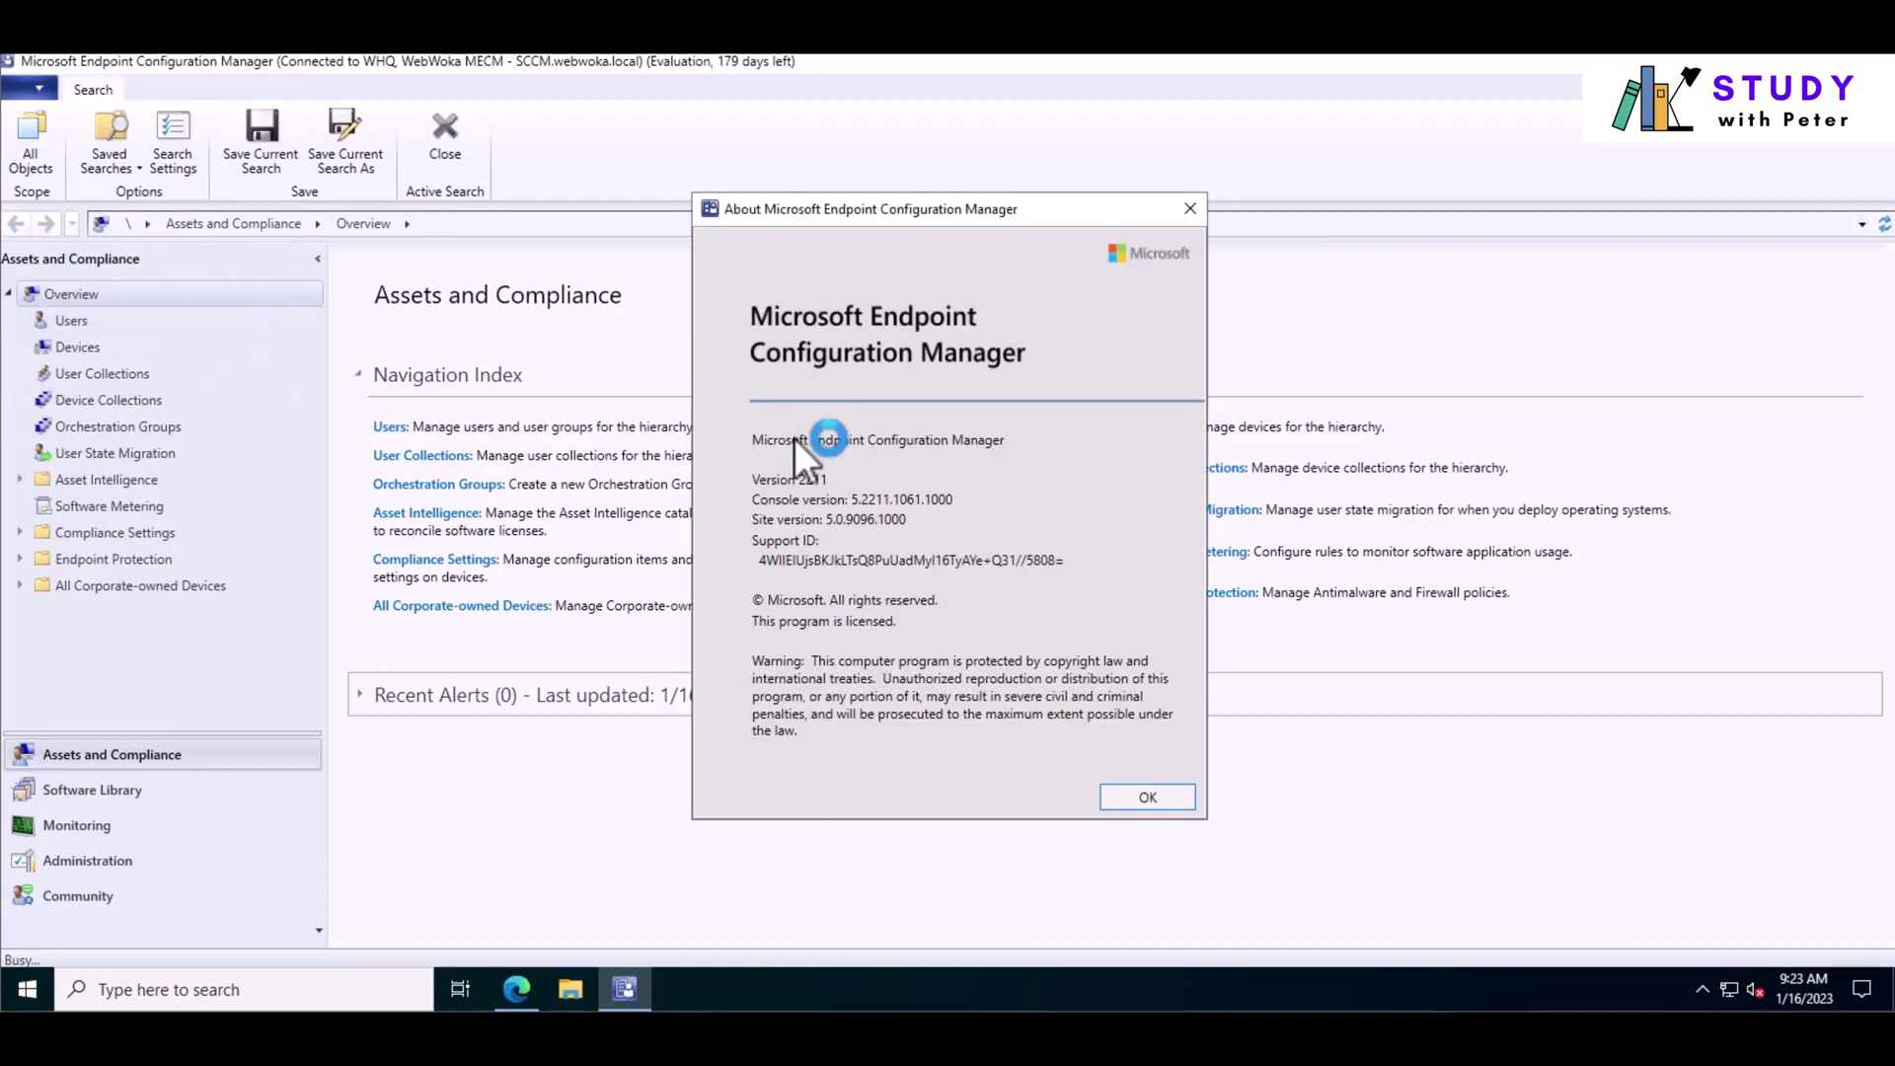
pyautogui.click(1137, 795)
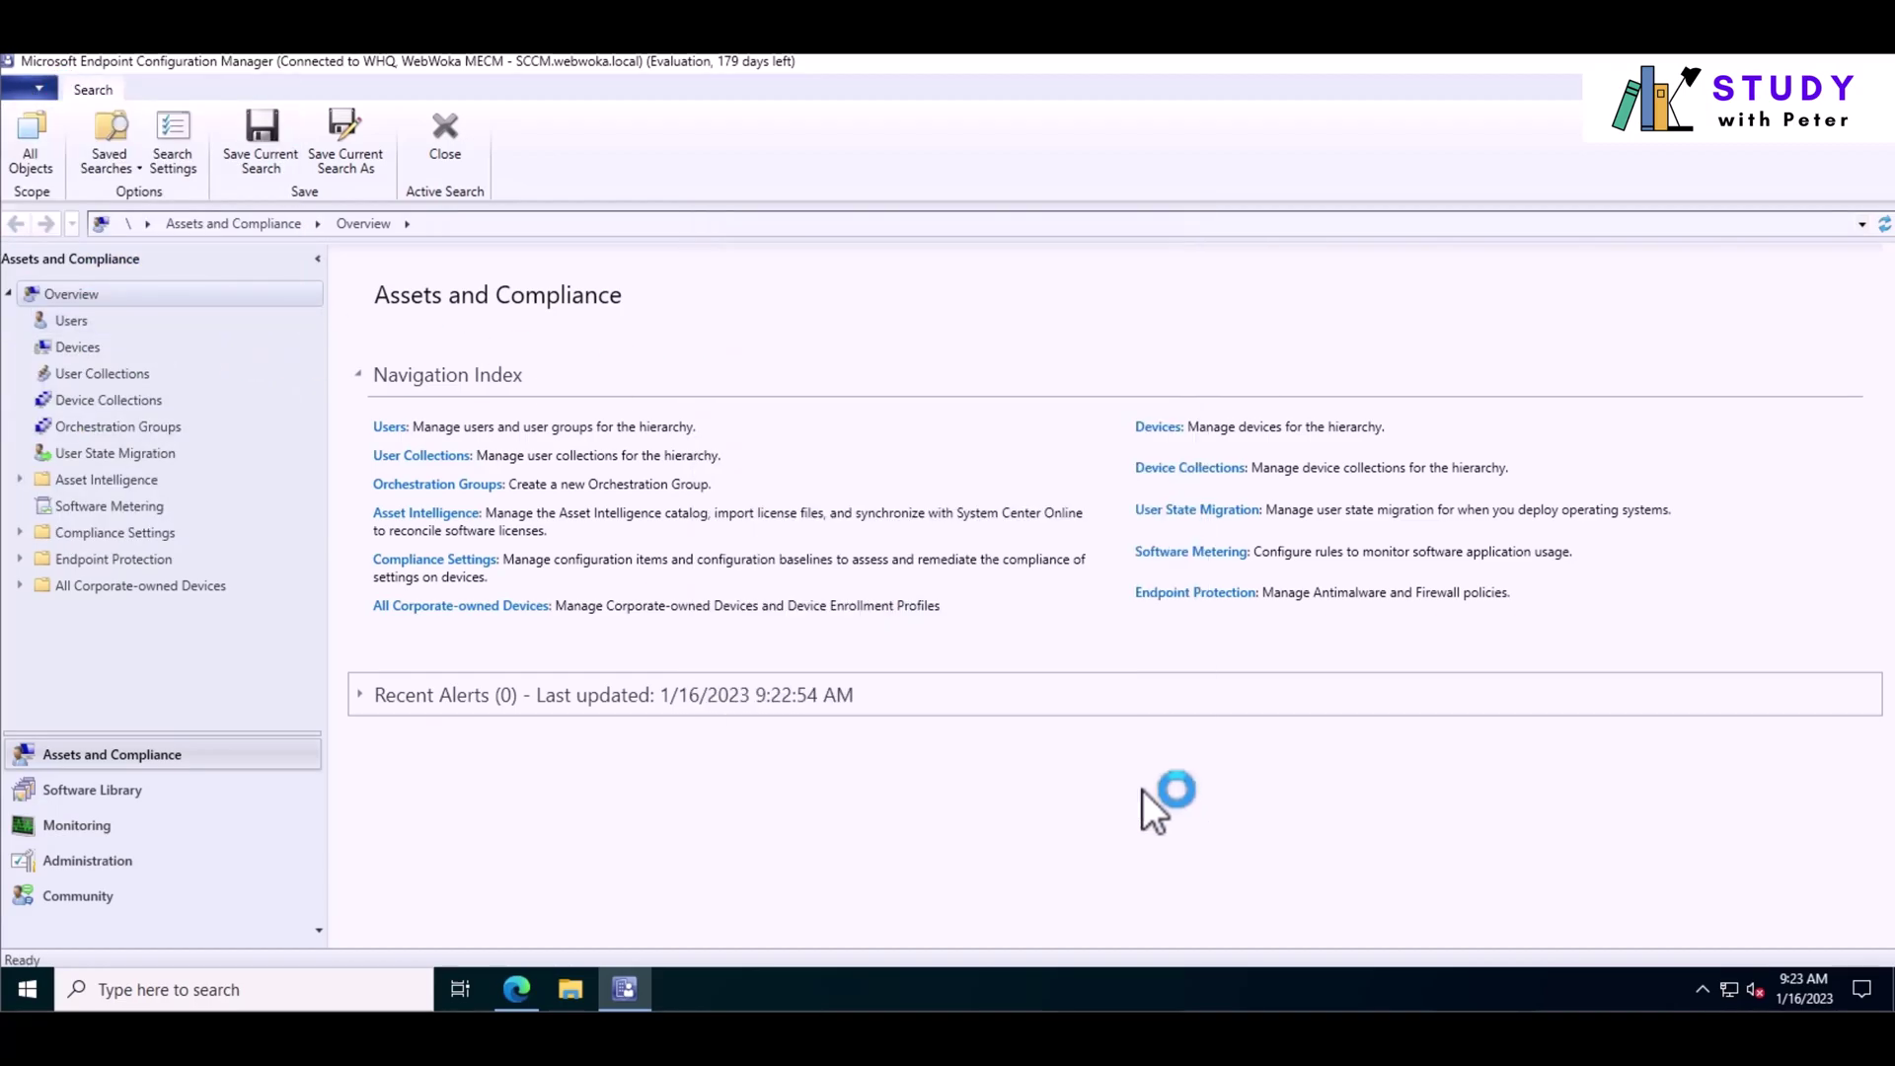
# Refresh Administration > Updates and Servicing so Configuration Manager 2211 shows Installed.
pyautogui.click(177, 865)
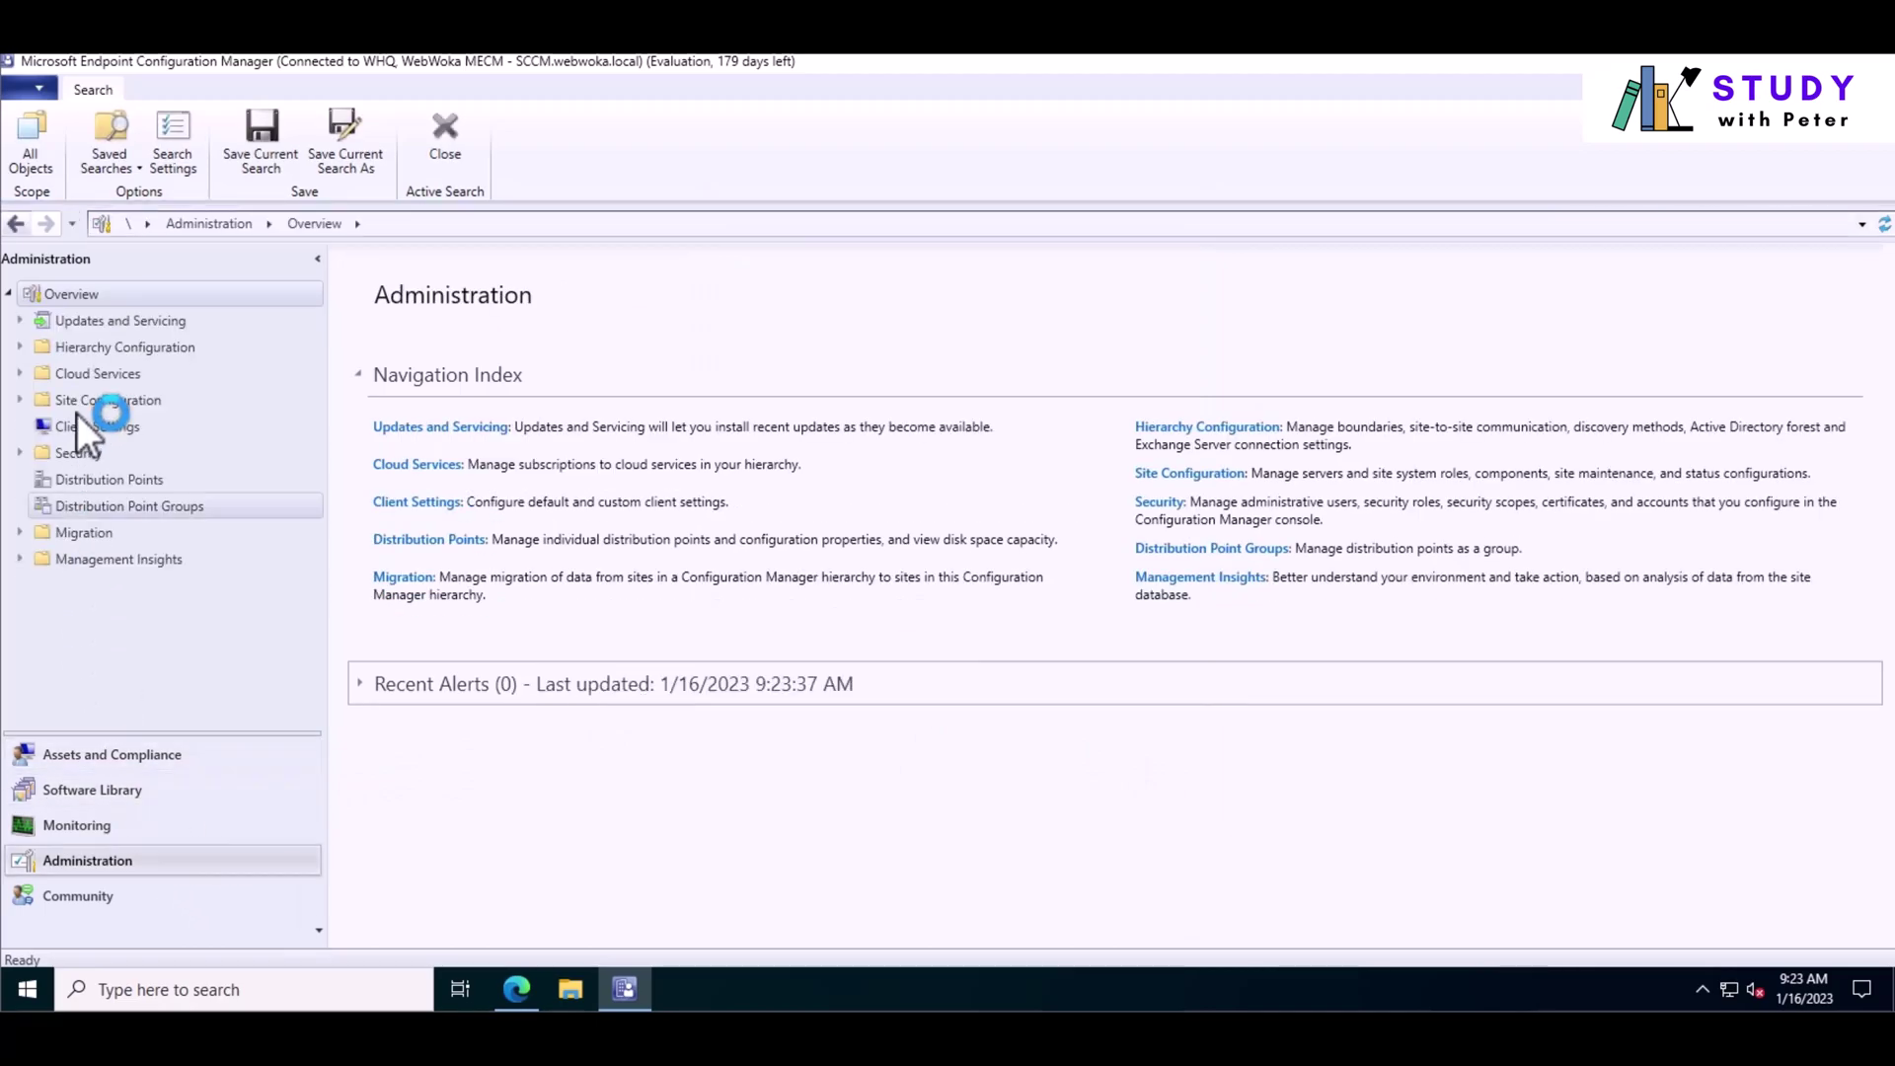
pyautogui.click(118, 322)
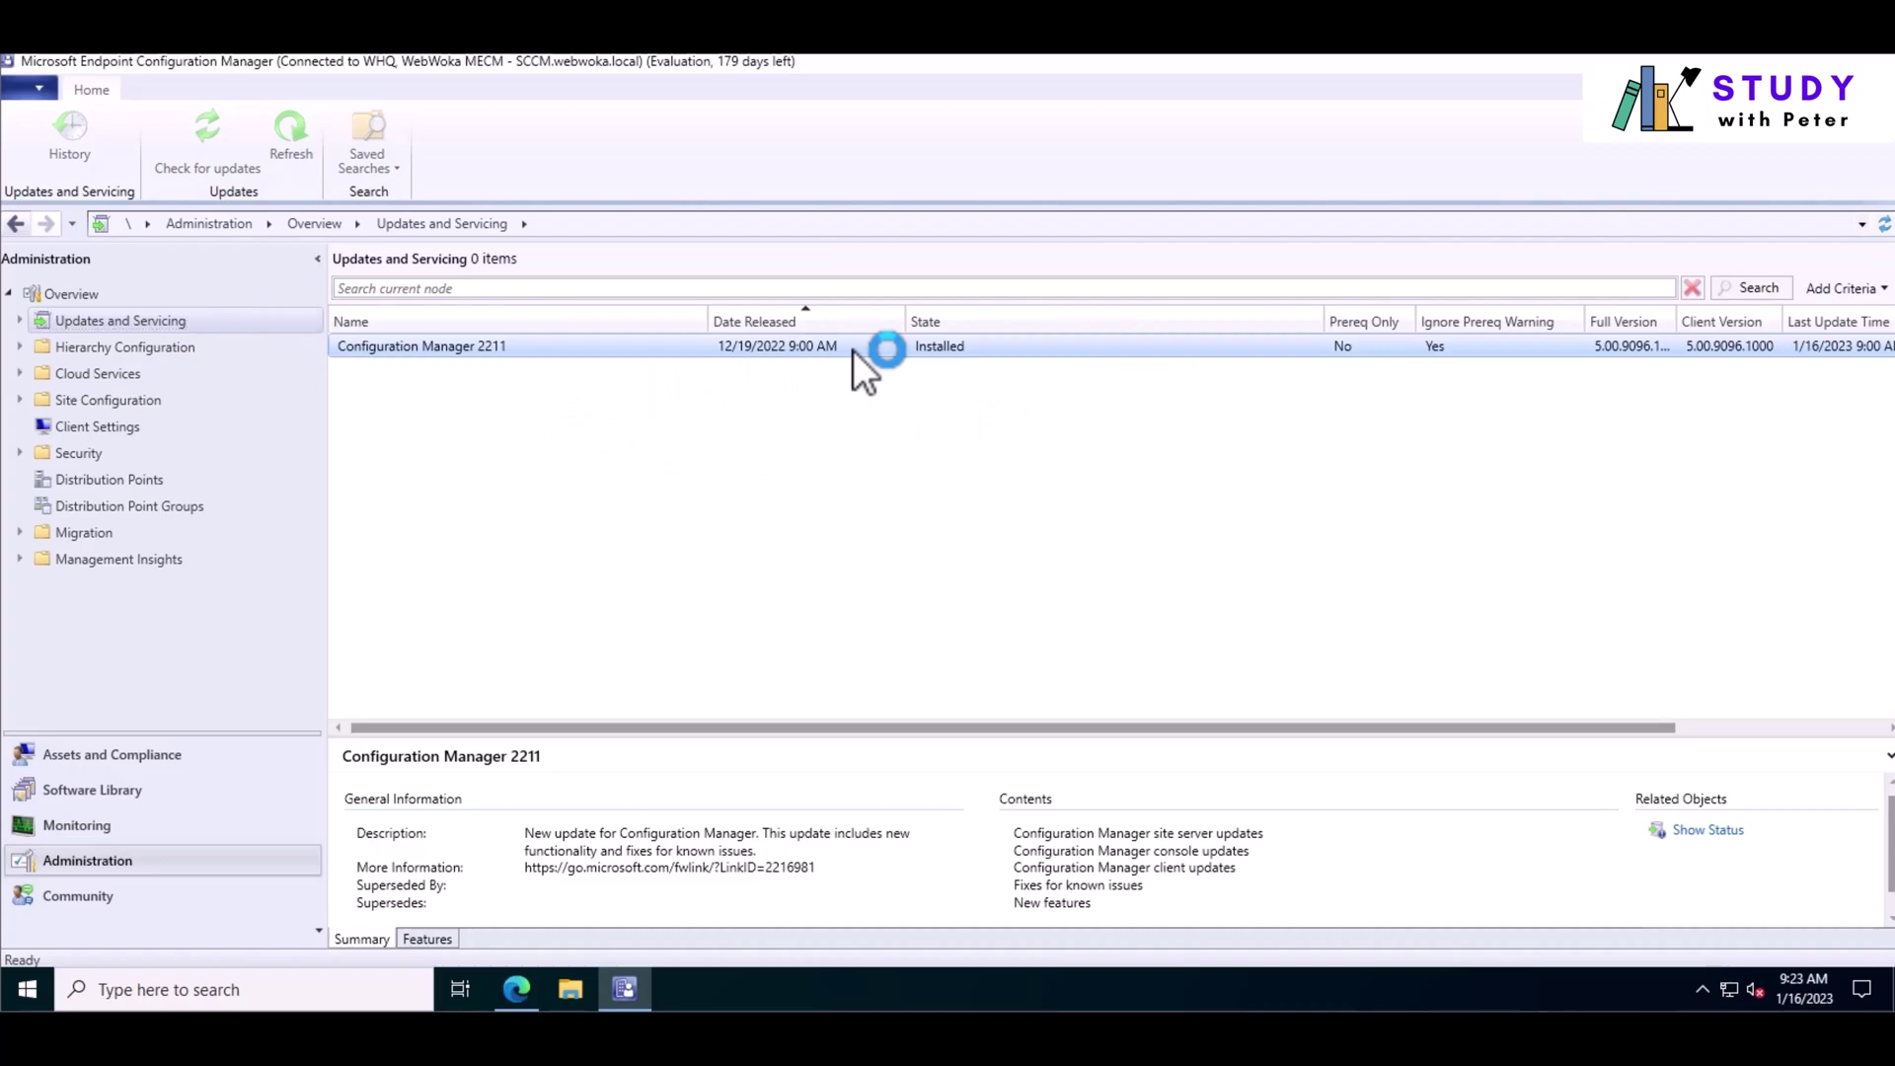
pyautogui.click(854, 349)
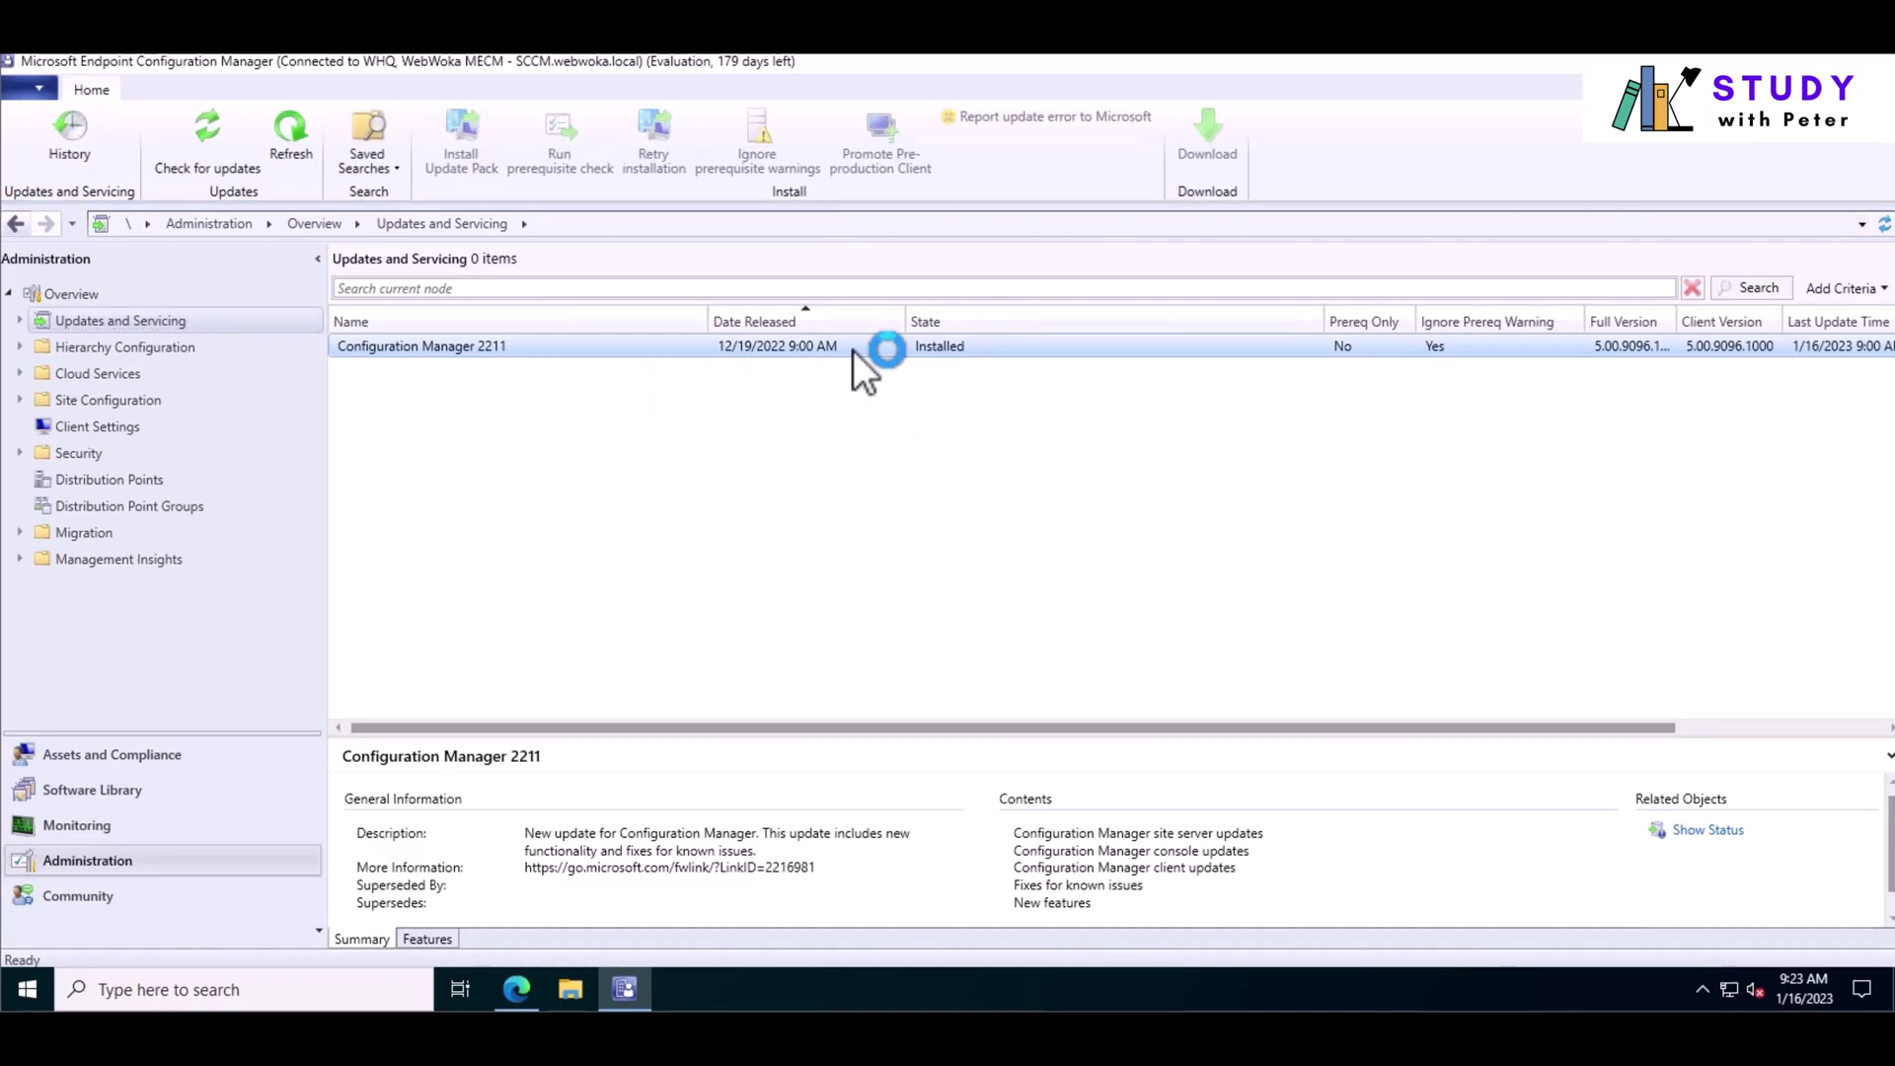
pyautogui.click(298, 150)
pyautogui.click(677, 352)
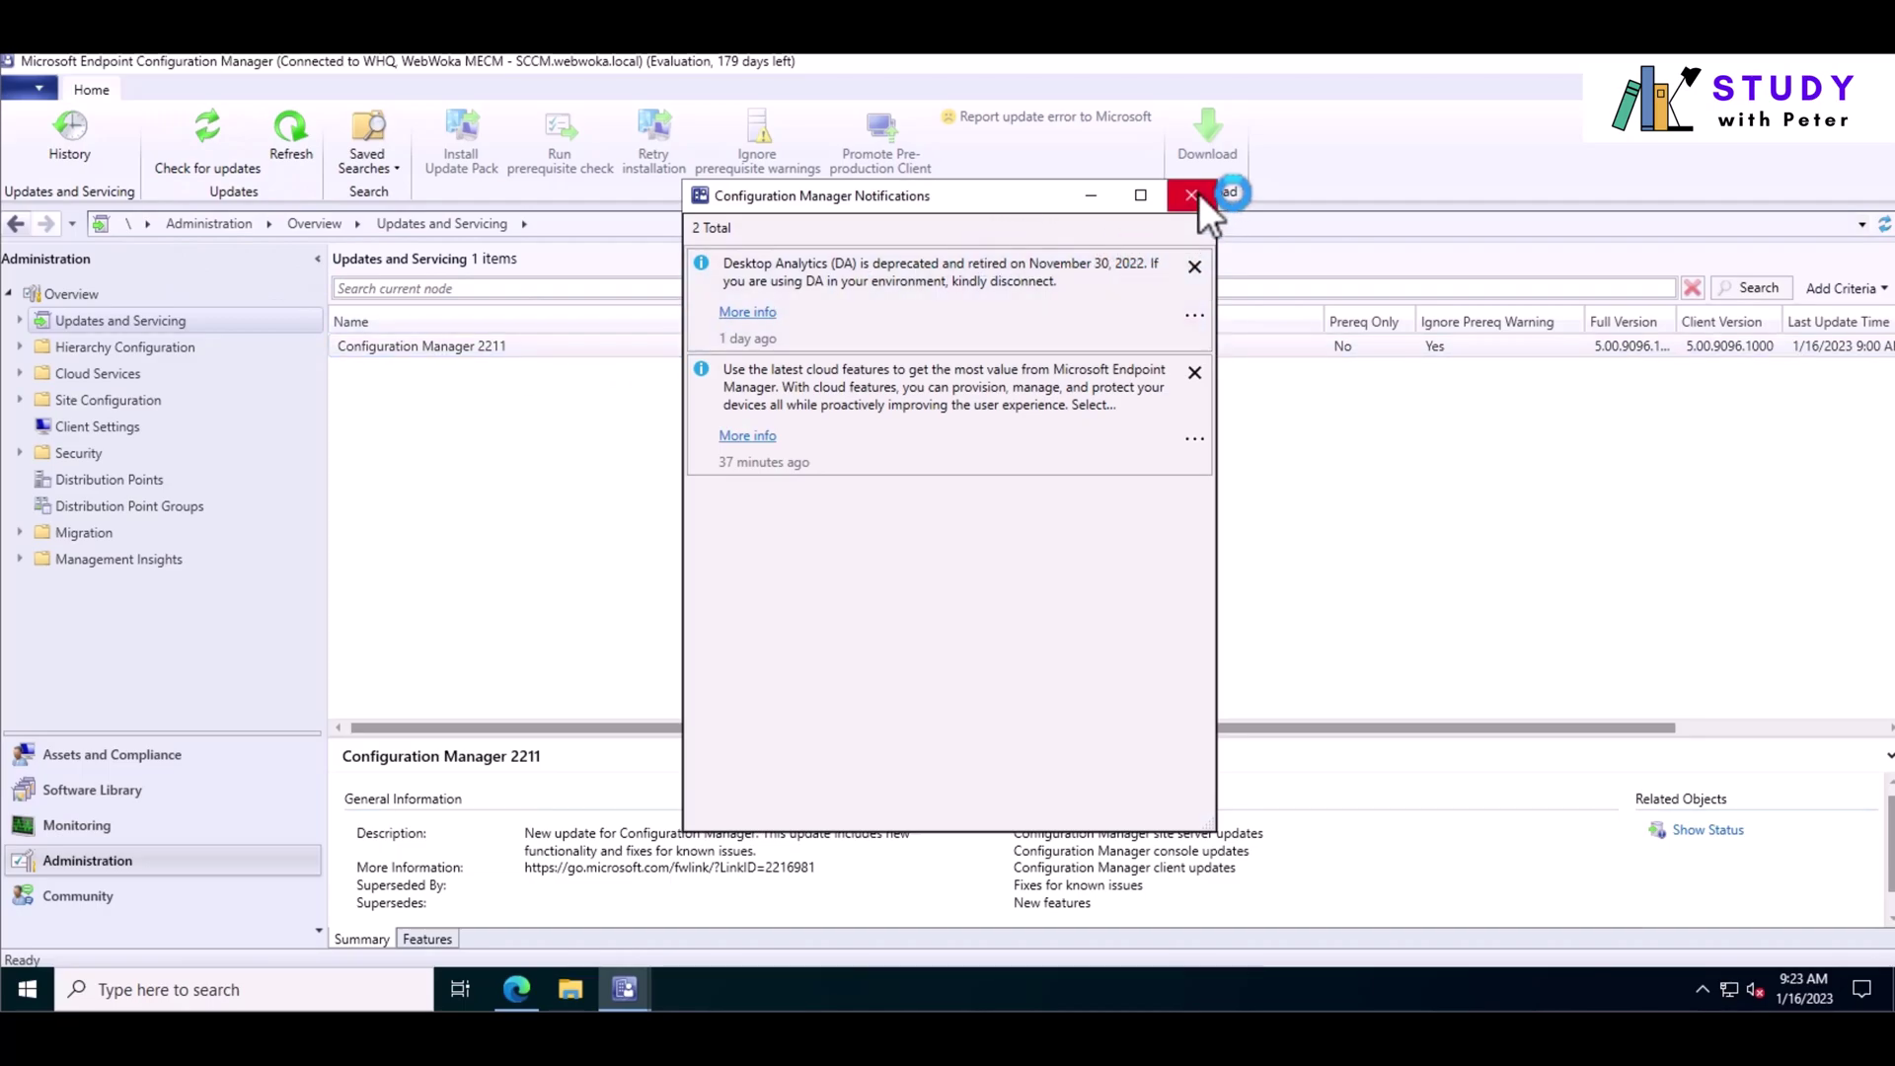
# Close Notifications, run Check for updates, refresh, and review the 2211 update's actions.
pyautogui.click(1193, 193)
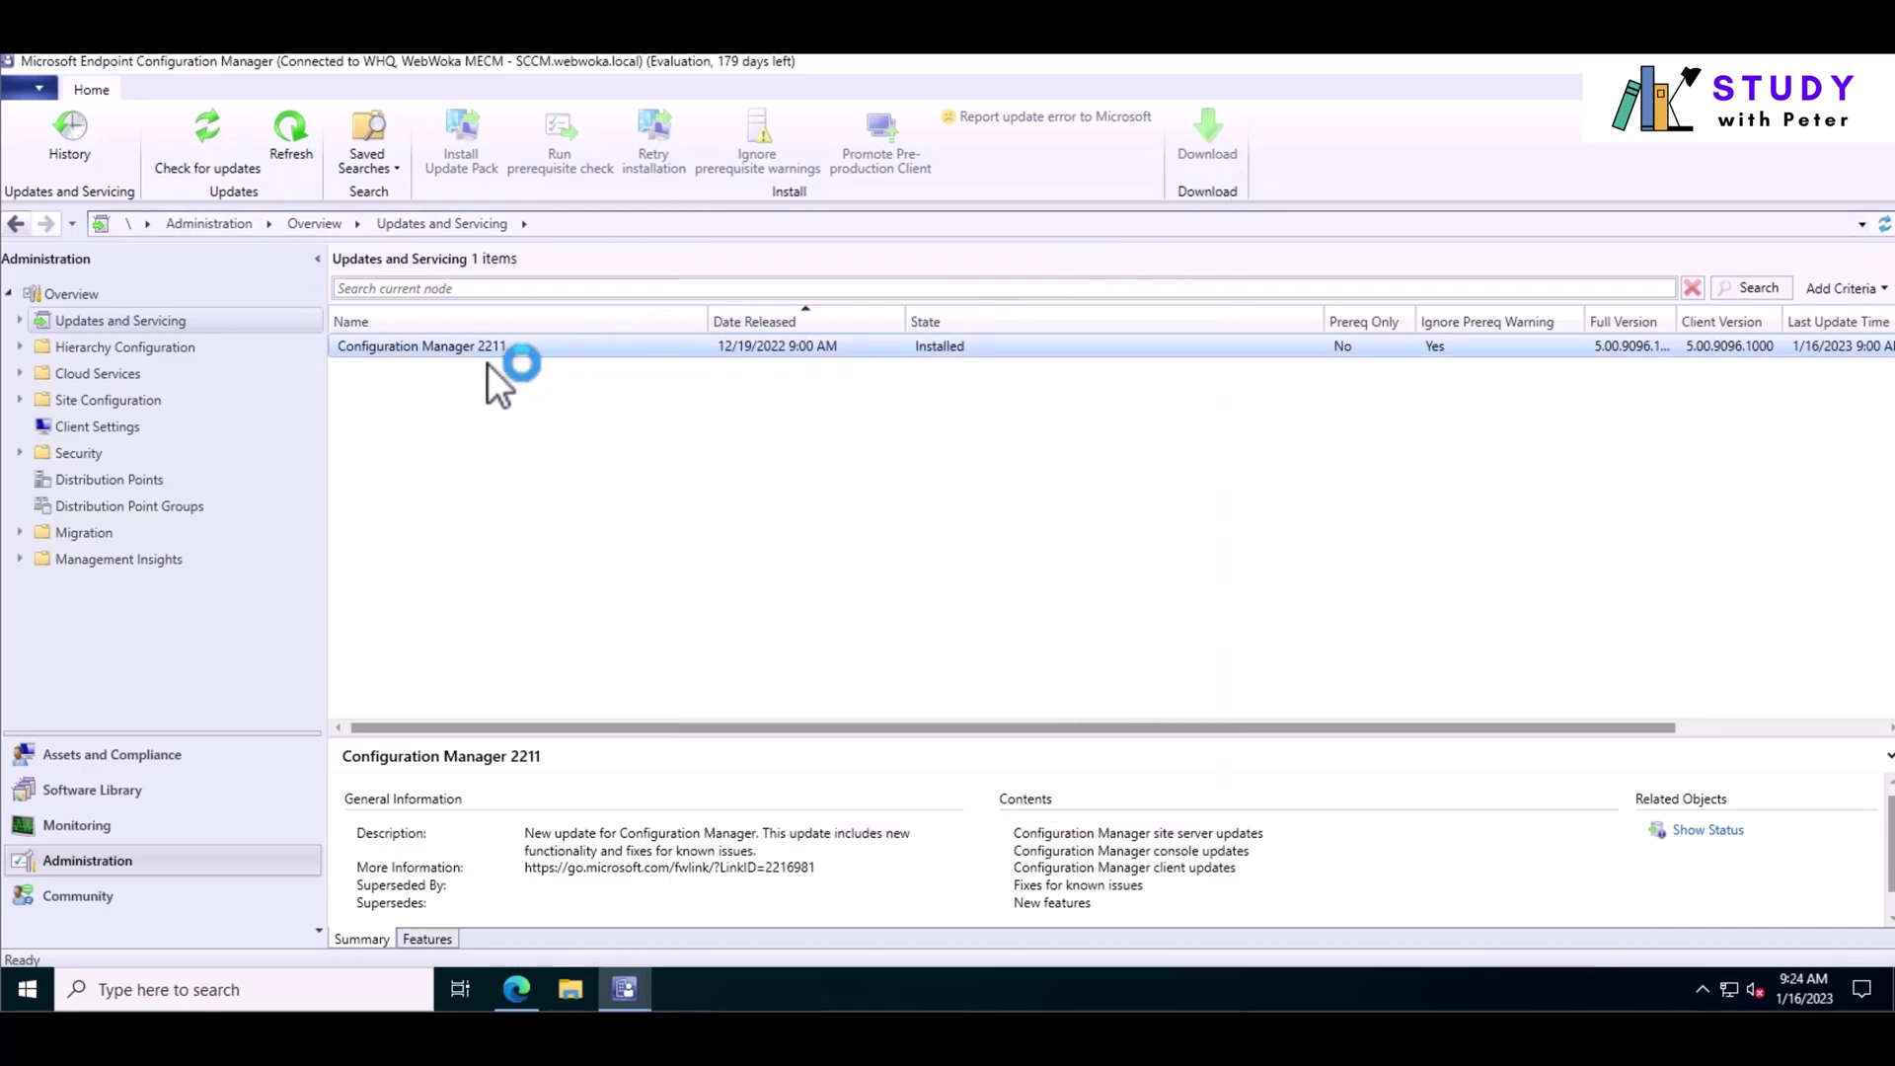
pyautogui.click(201, 149)
pyautogui.click(1123, 617)
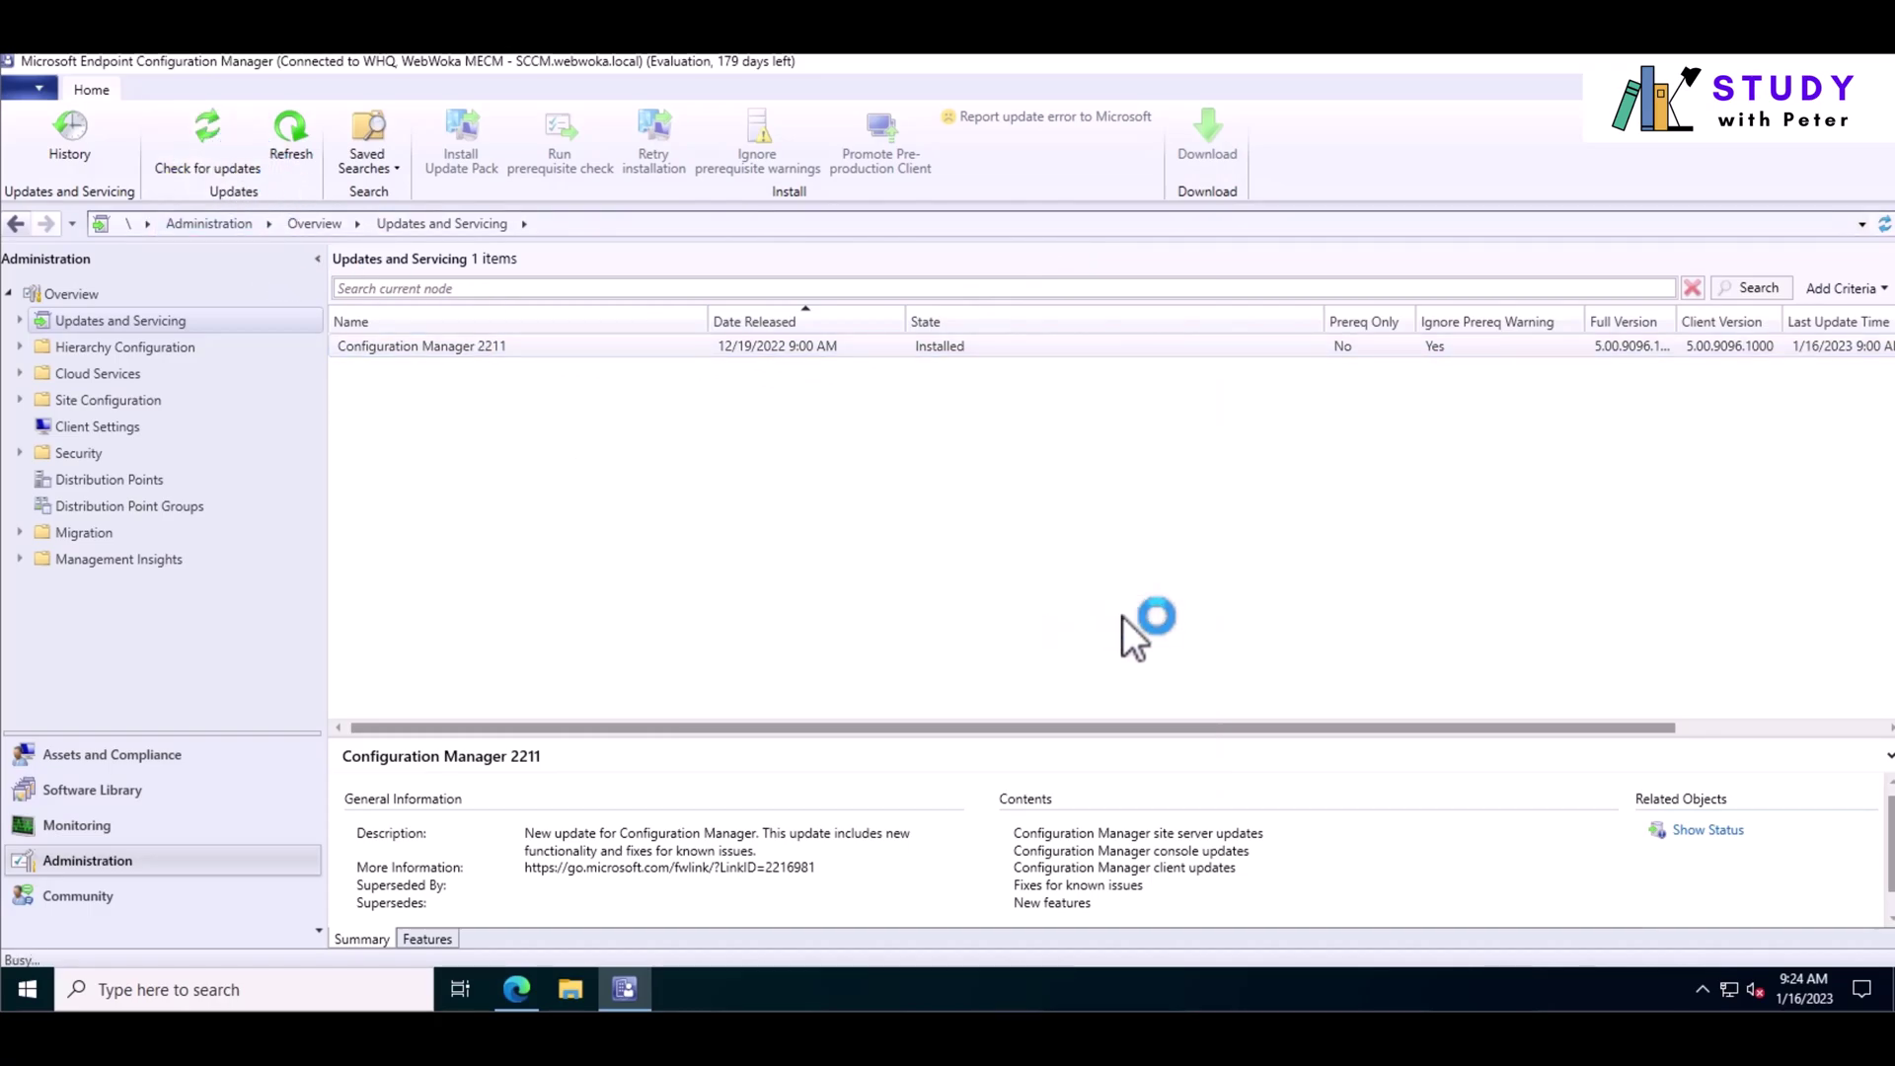
pyautogui.click(297, 143)
pyautogui.click(761, 348)
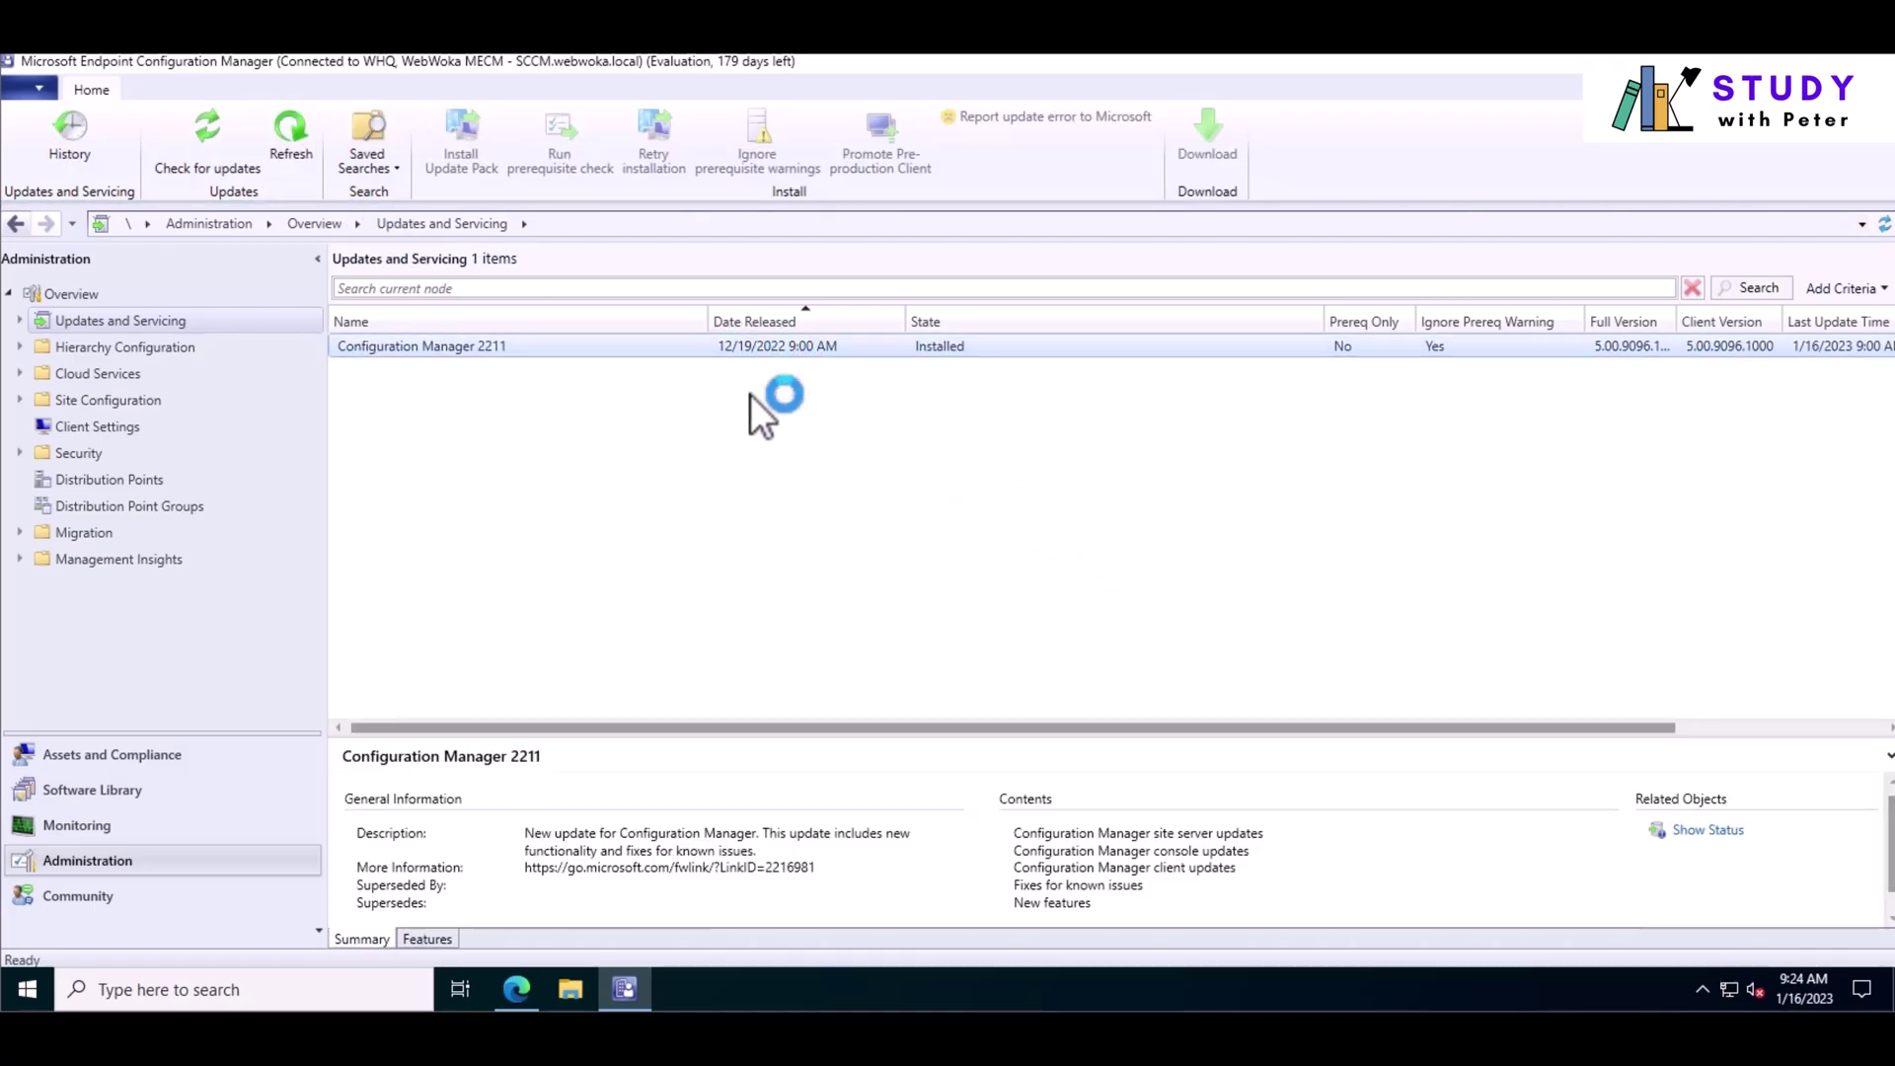
pyautogui.rightClick(949, 352)
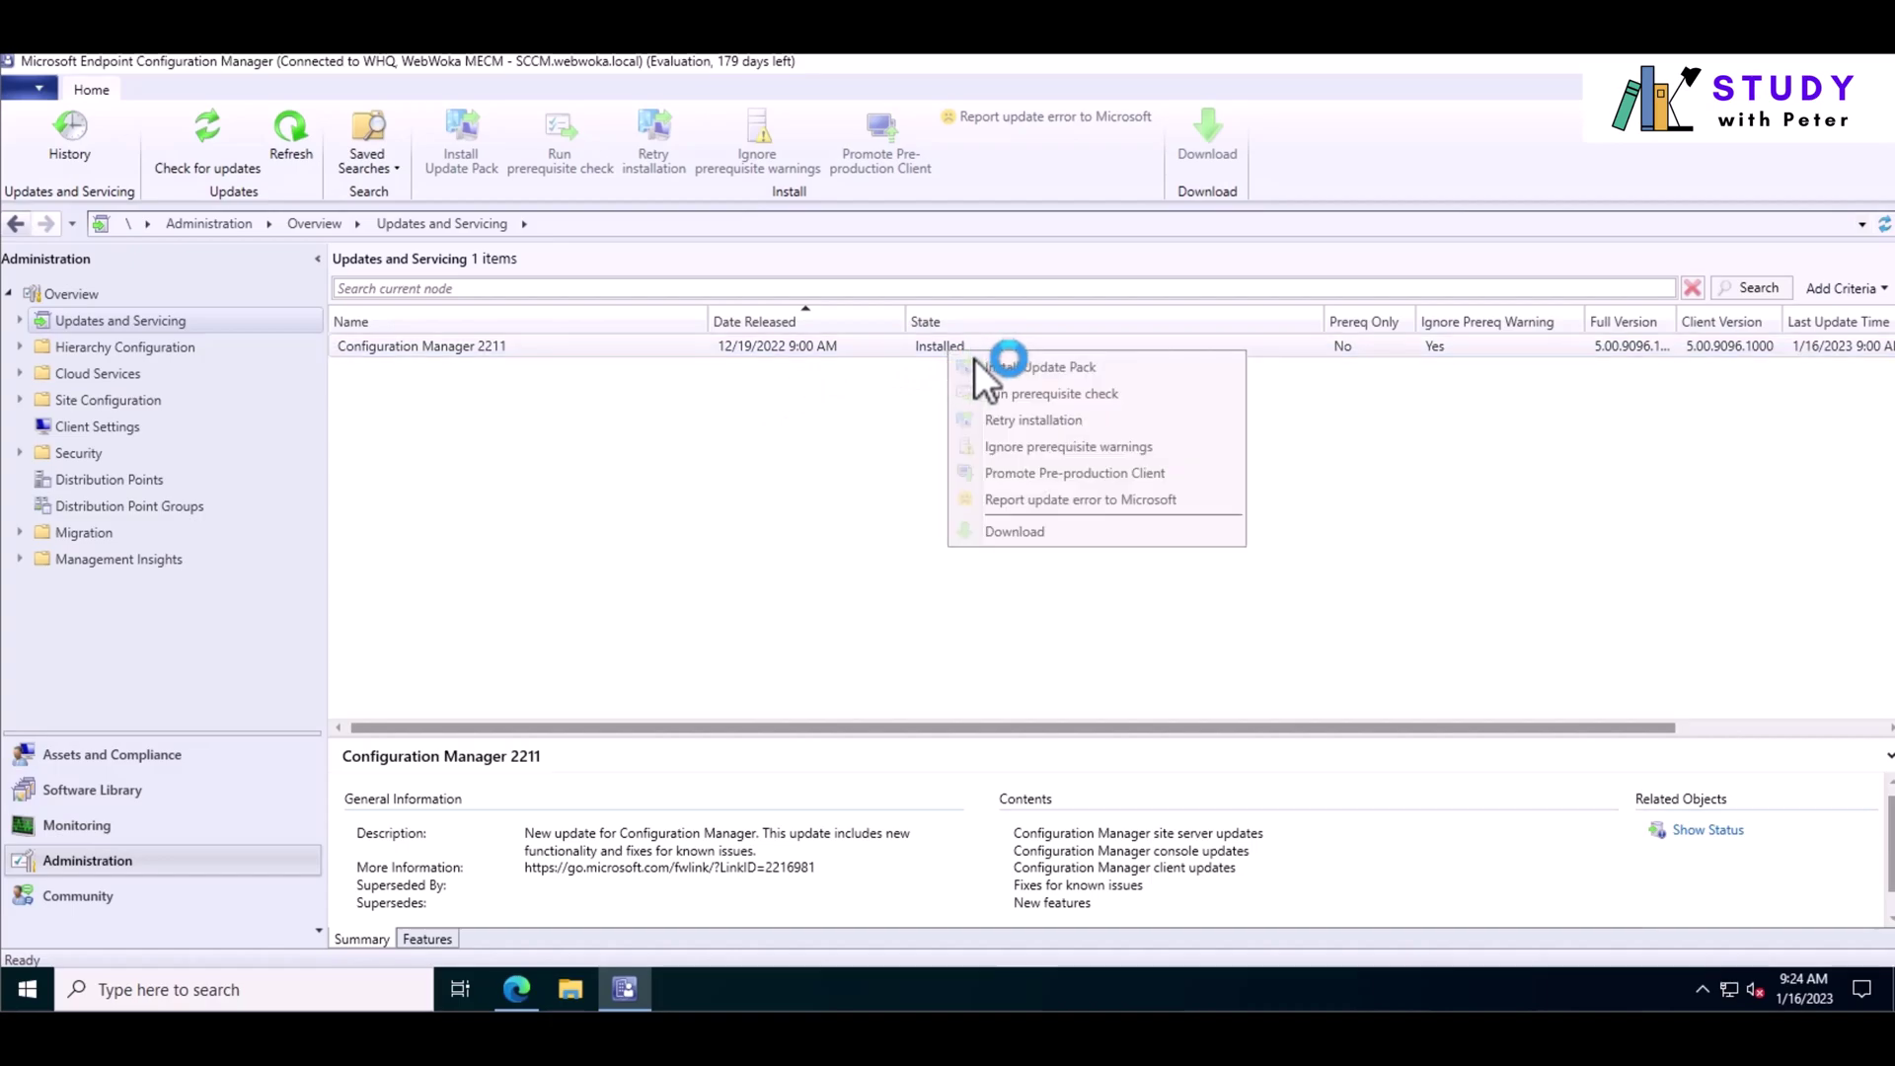
# Browse the Features and Console Extensions views, then return to Updates and Servicing.
pyautogui.click(22, 322)
pyautogui.click(93, 349)
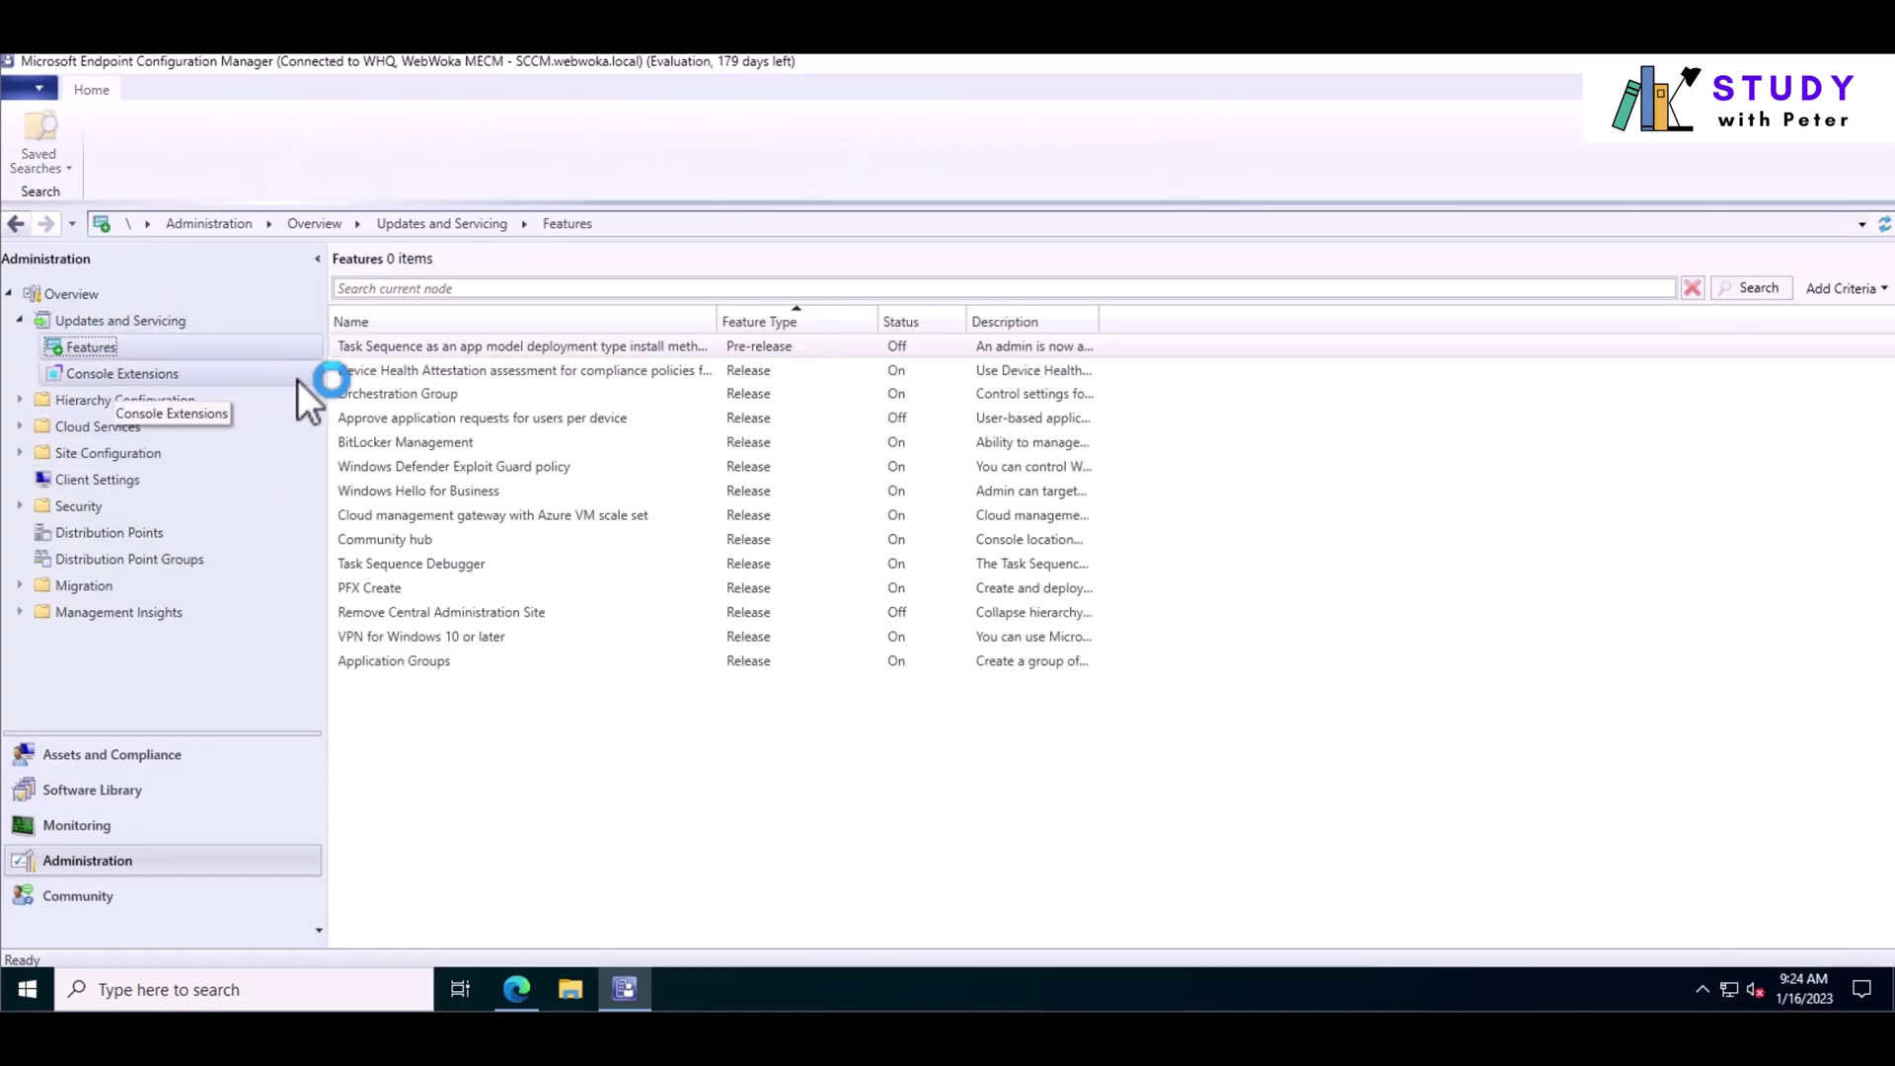
pyautogui.click(652, 348)
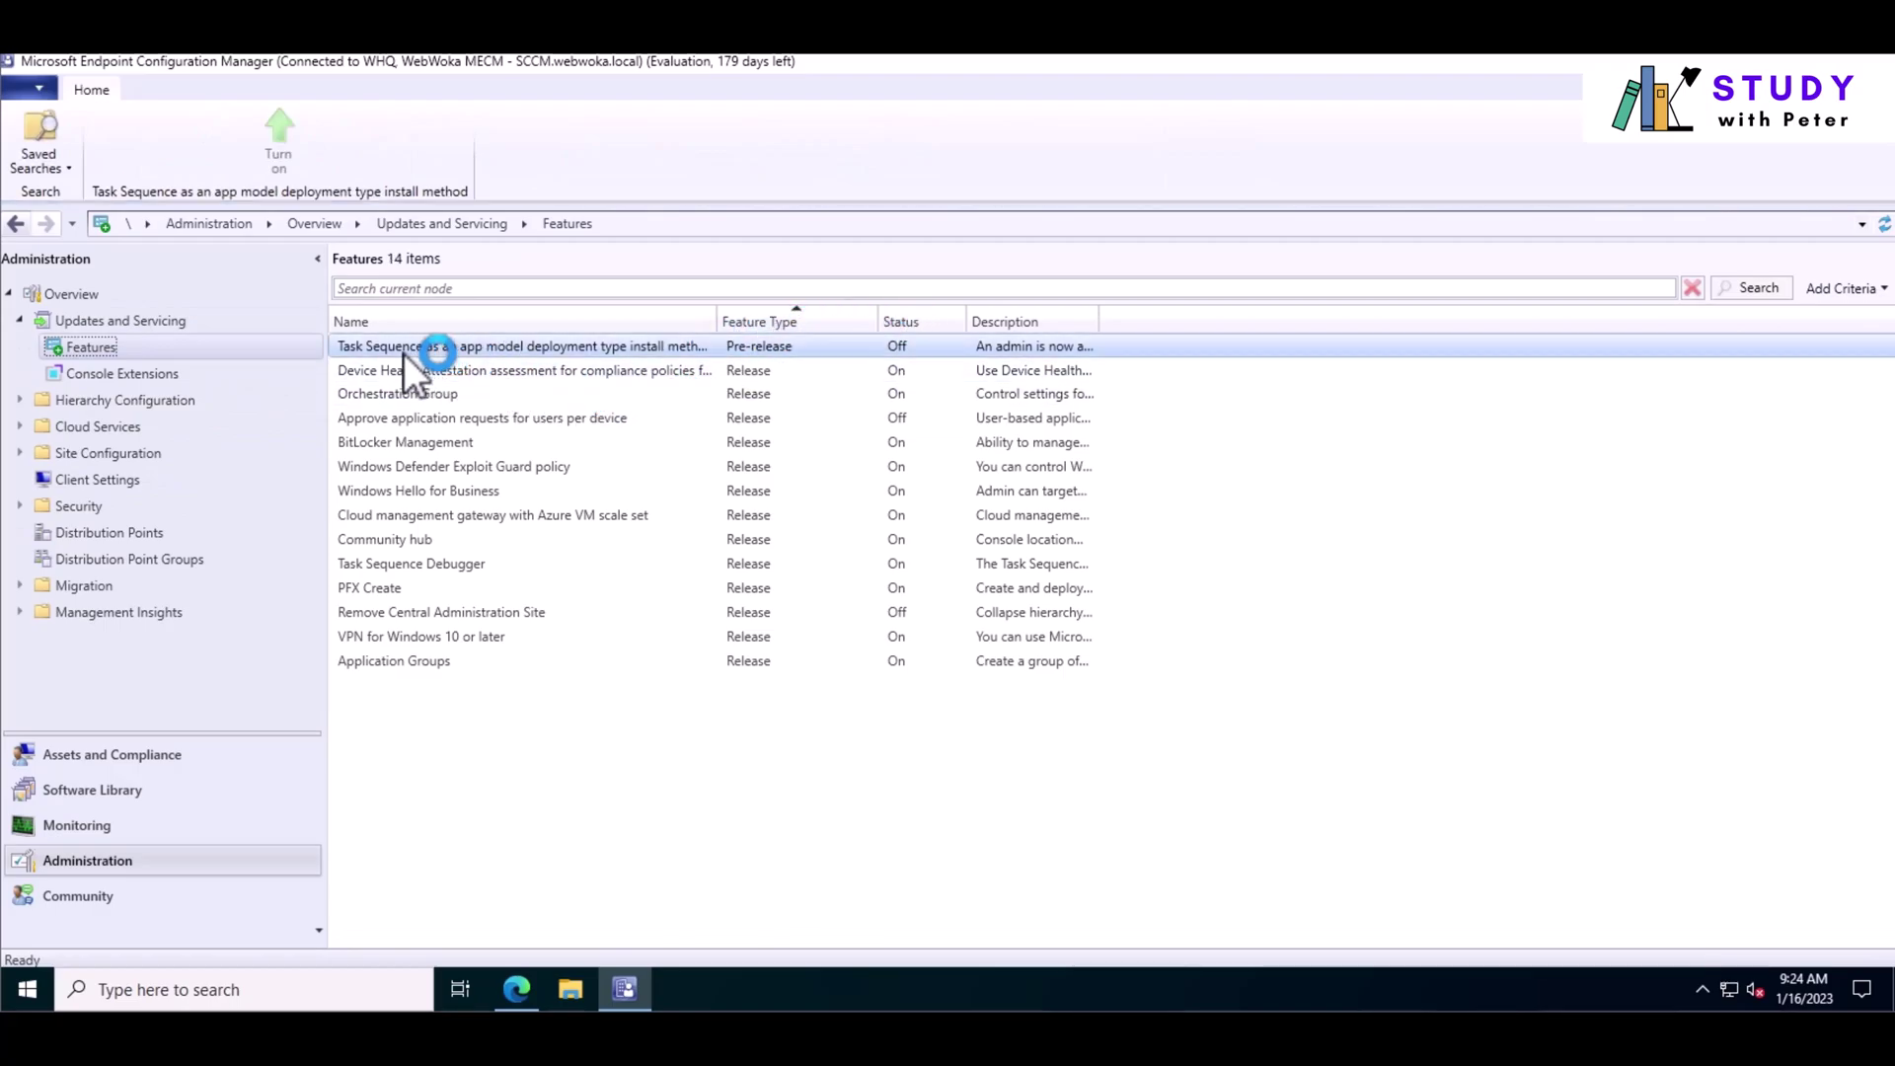
pyautogui.click(89, 374)
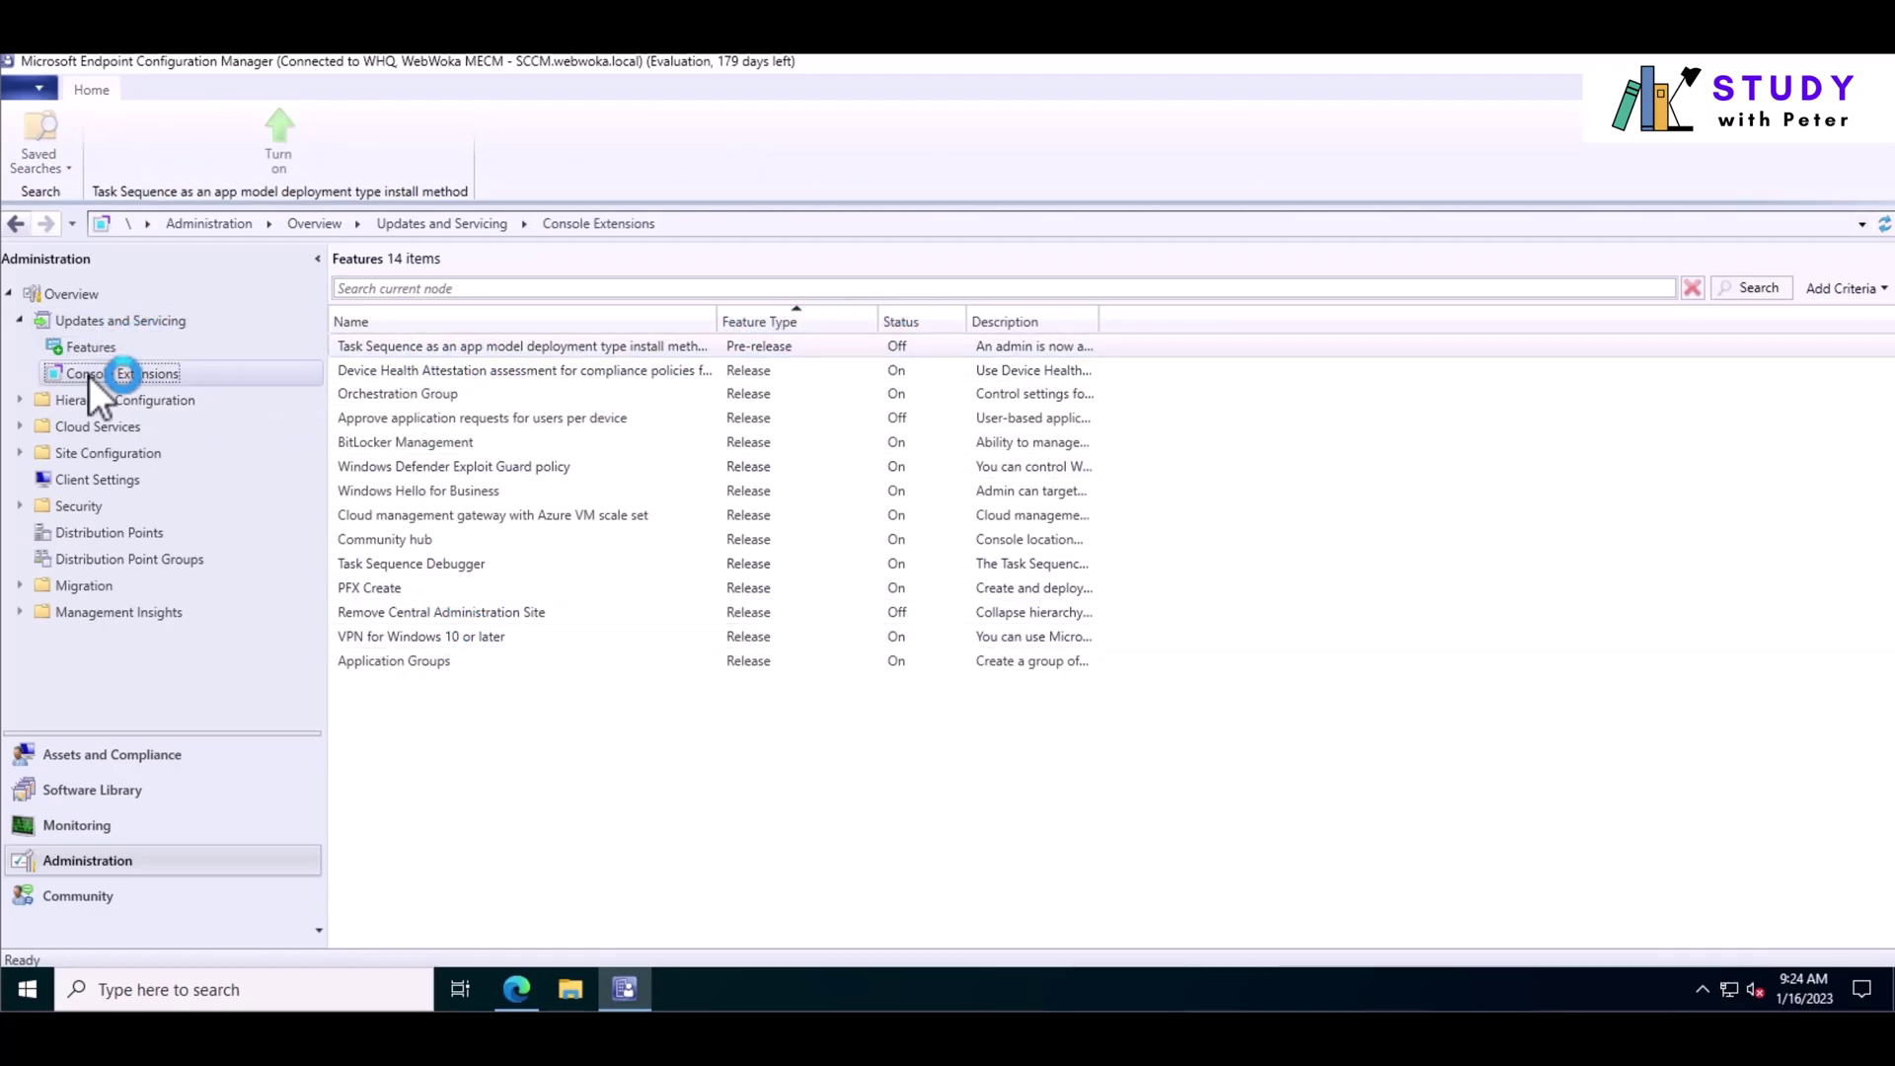
pyautogui.click(87, 351)
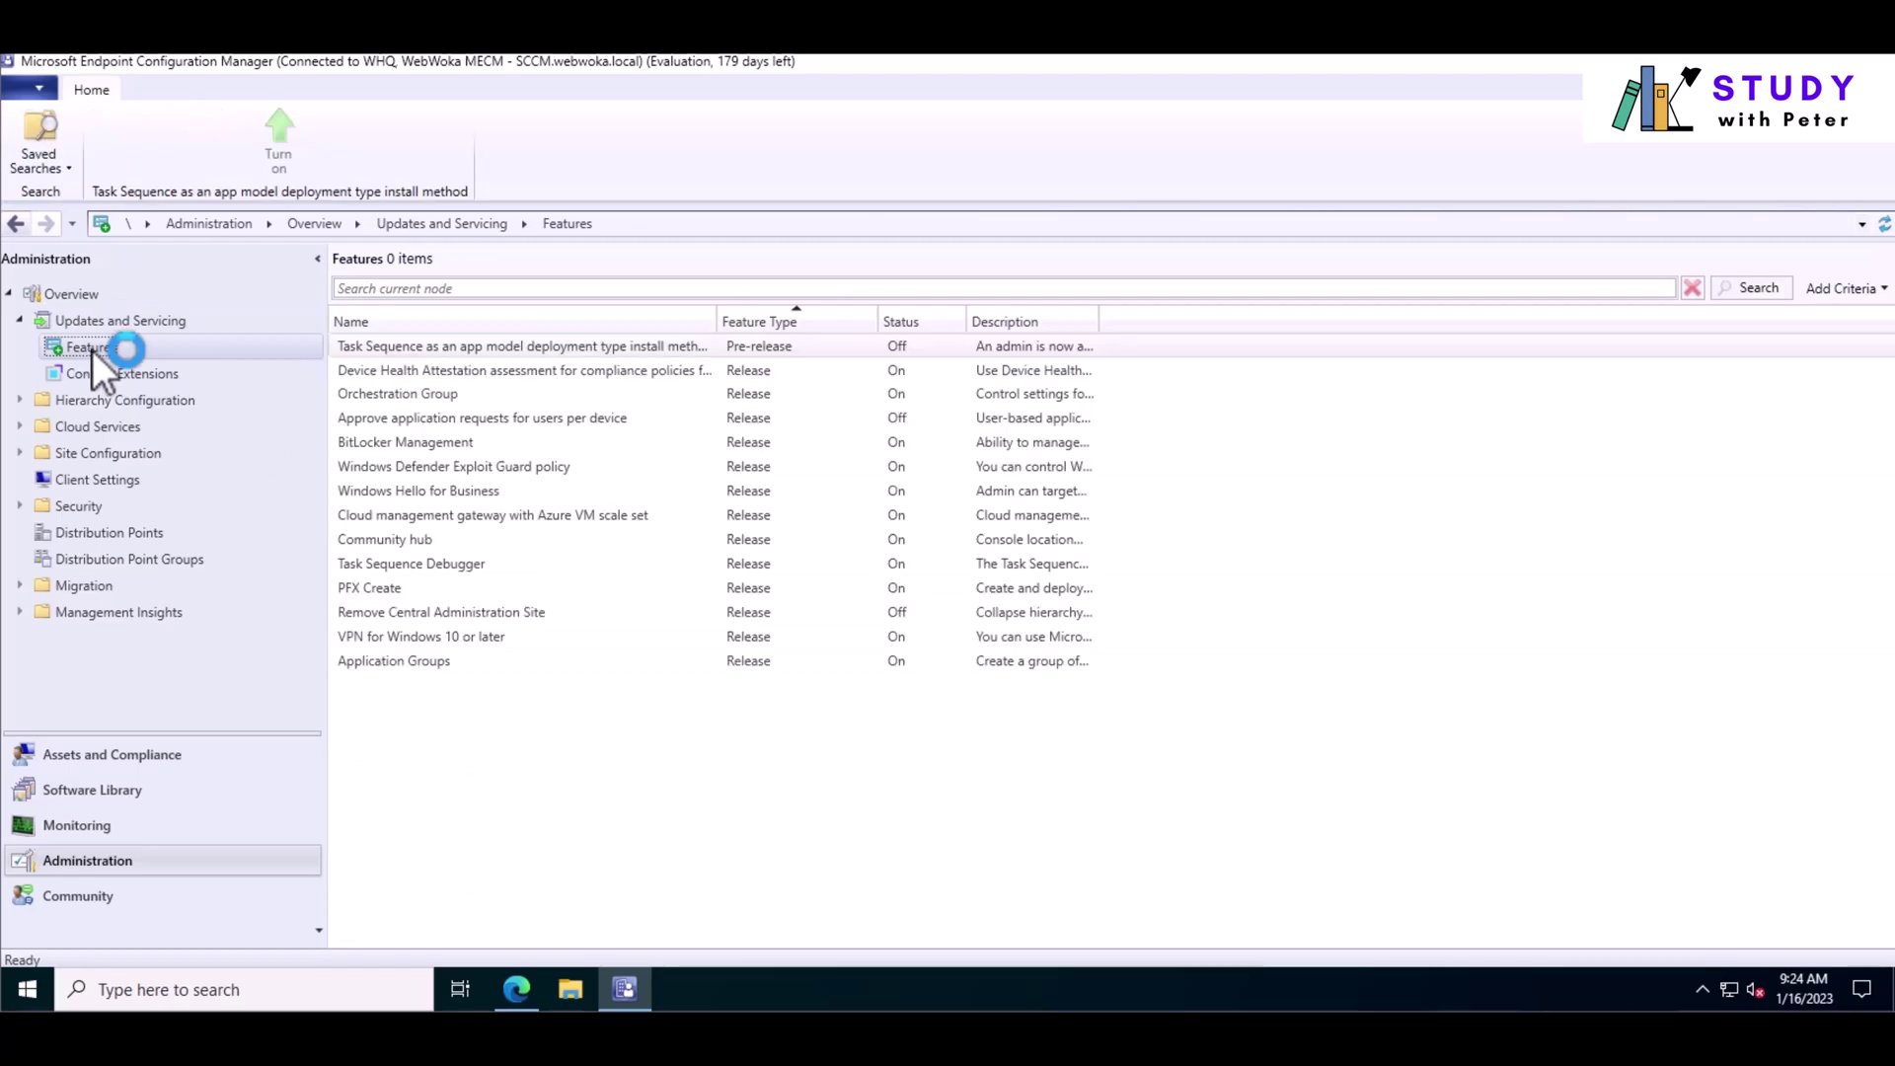
pyautogui.click(96, 325)
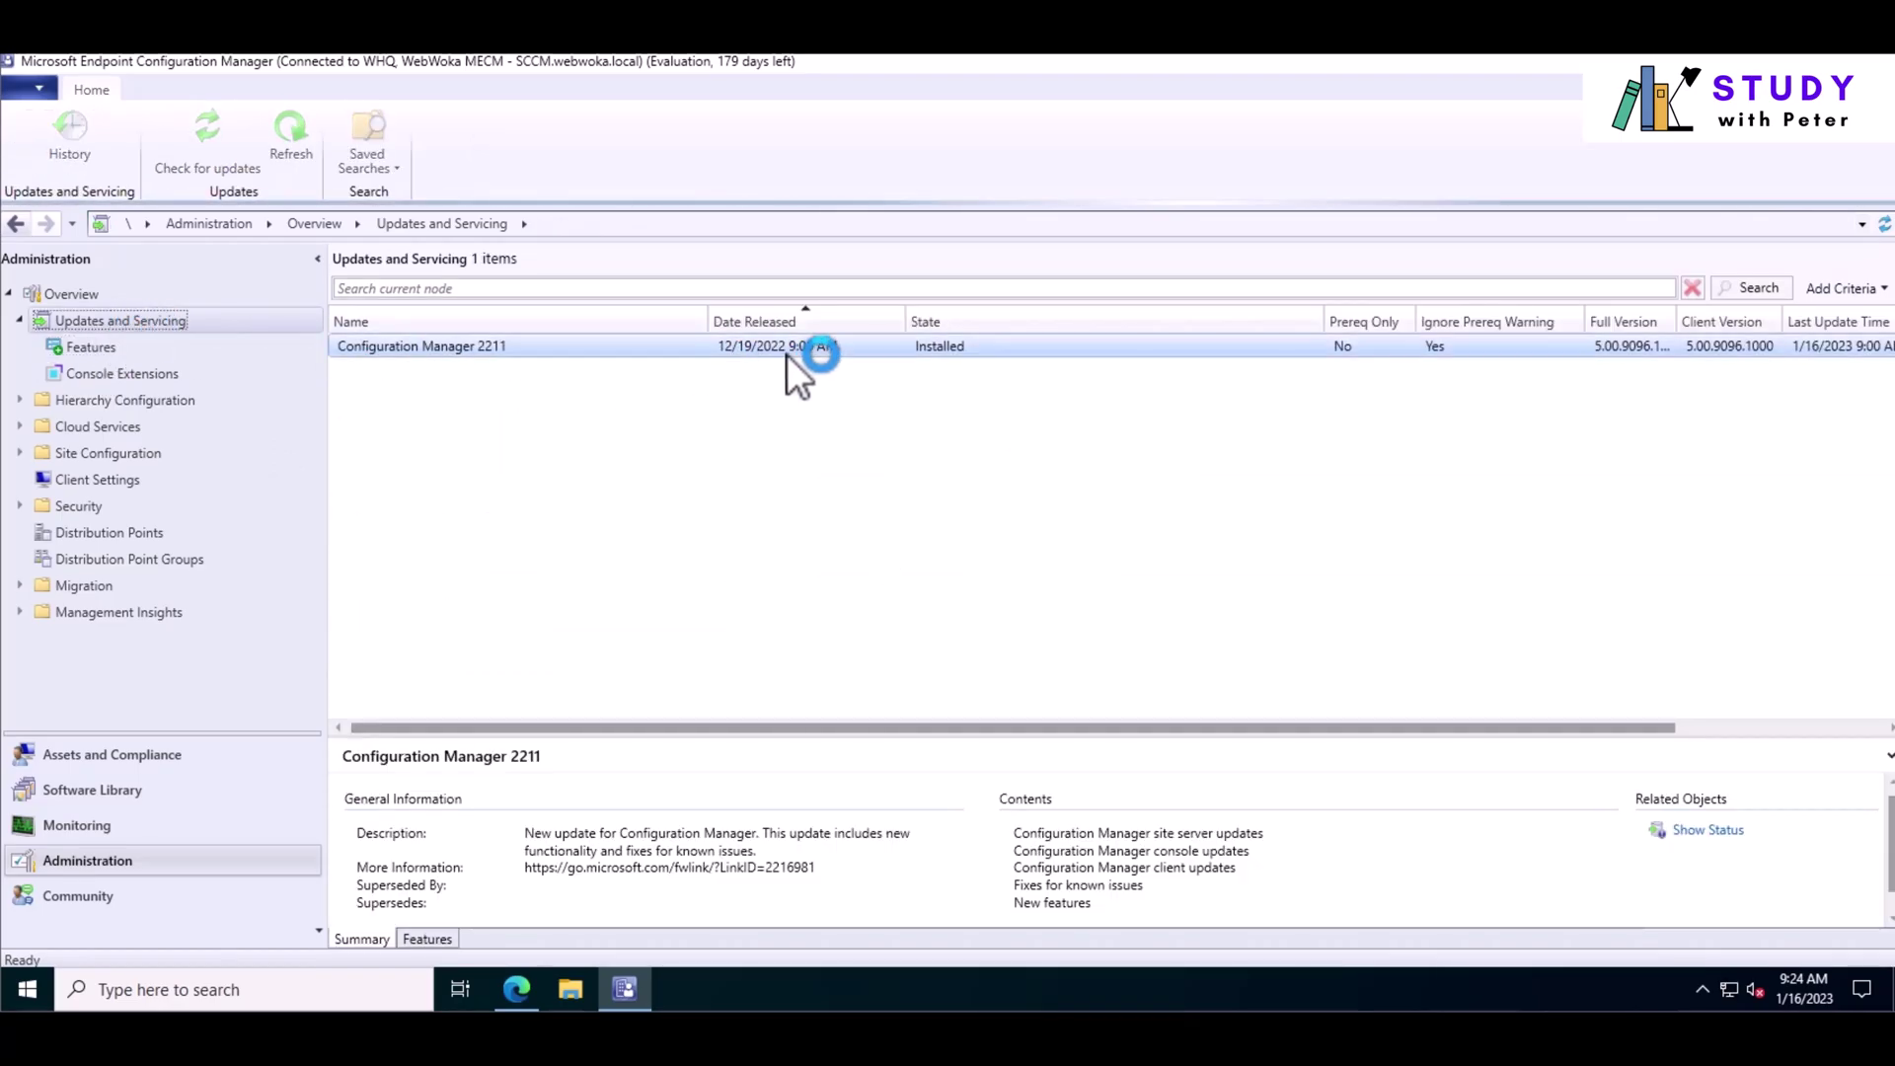